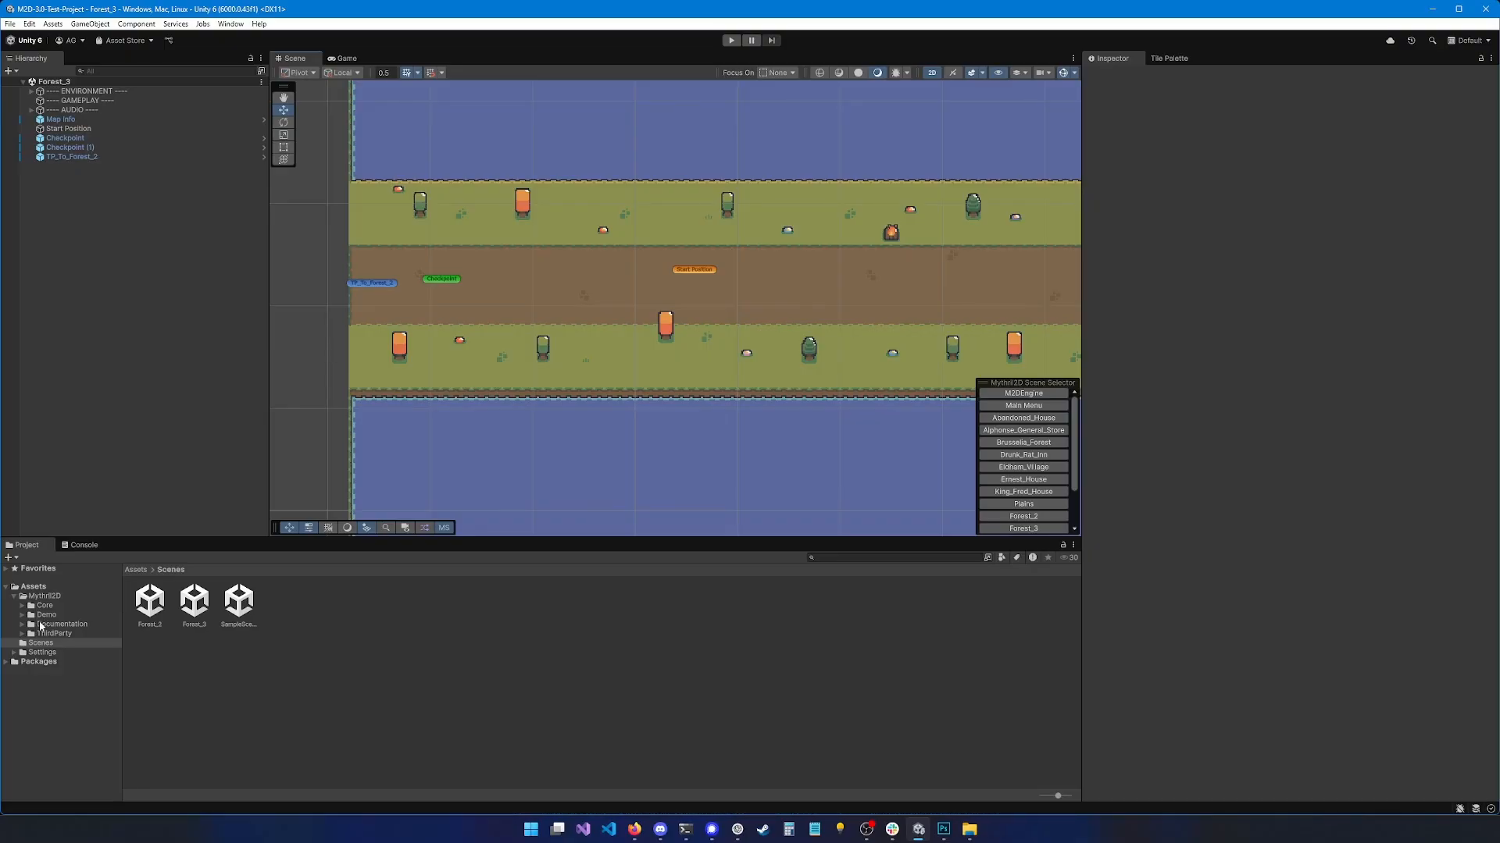
# Open the 0_Character_Base prefab from the Demo project's Prefabs/Entities/Characters folder for editing
pyautogui.click(46, 617)
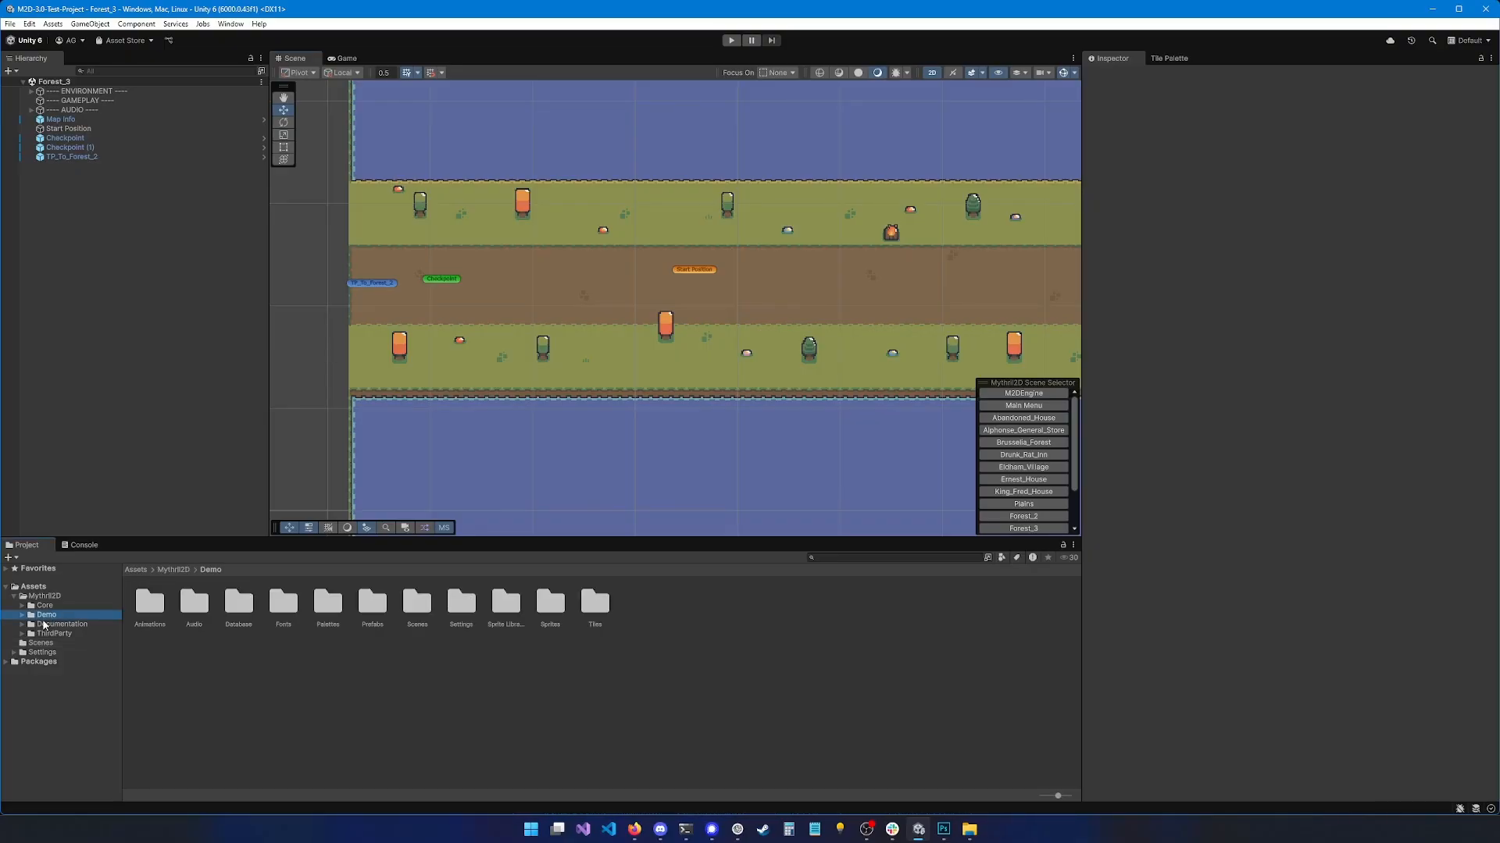
pyautogui.doubleClick(372, 603)
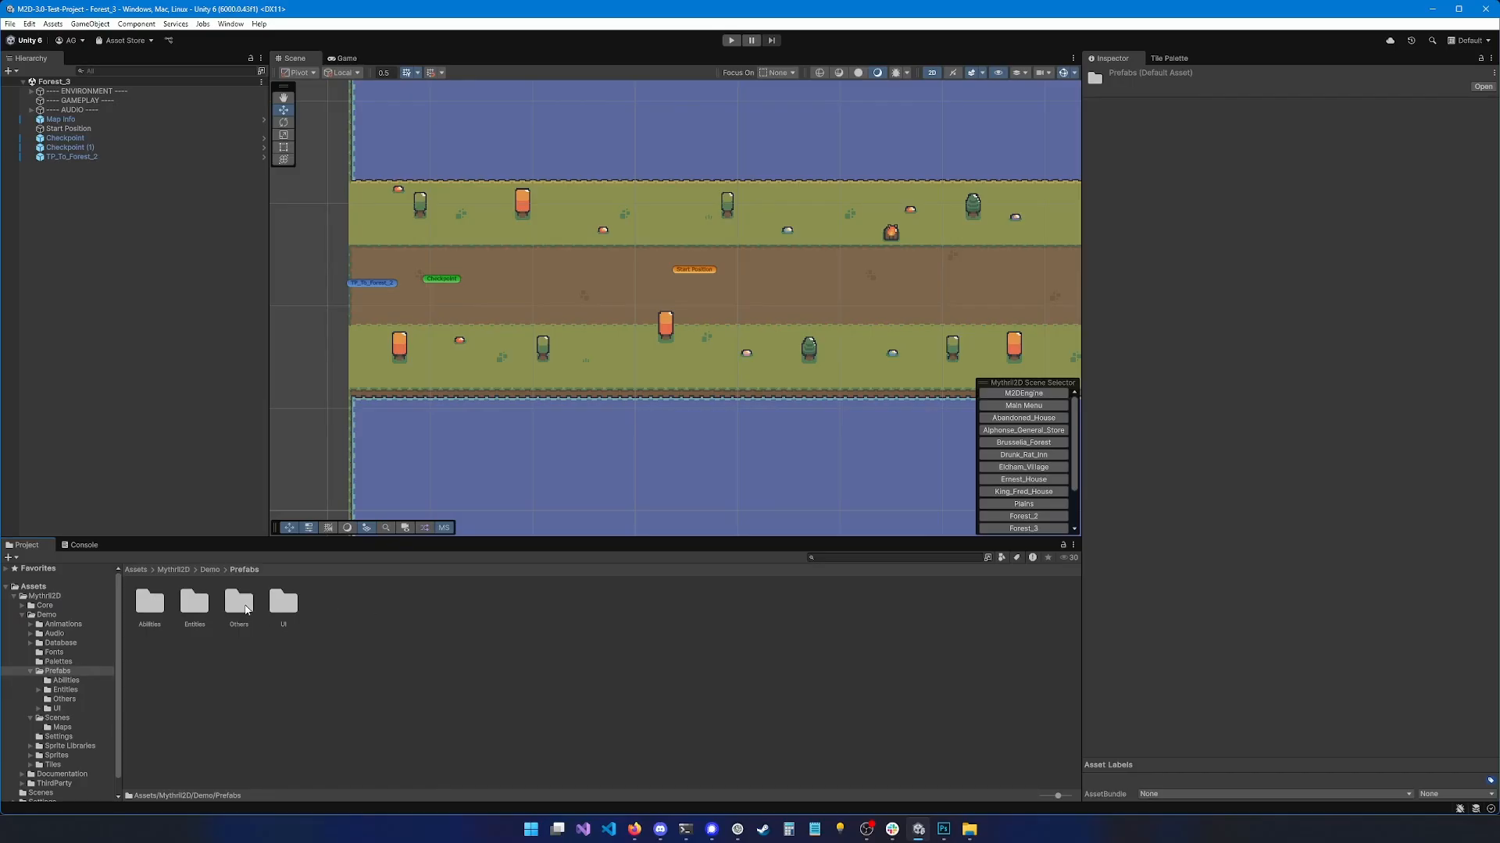
pyautogui.doubleClick(195, 601)
pyautogui.doubleClick(150, 601)
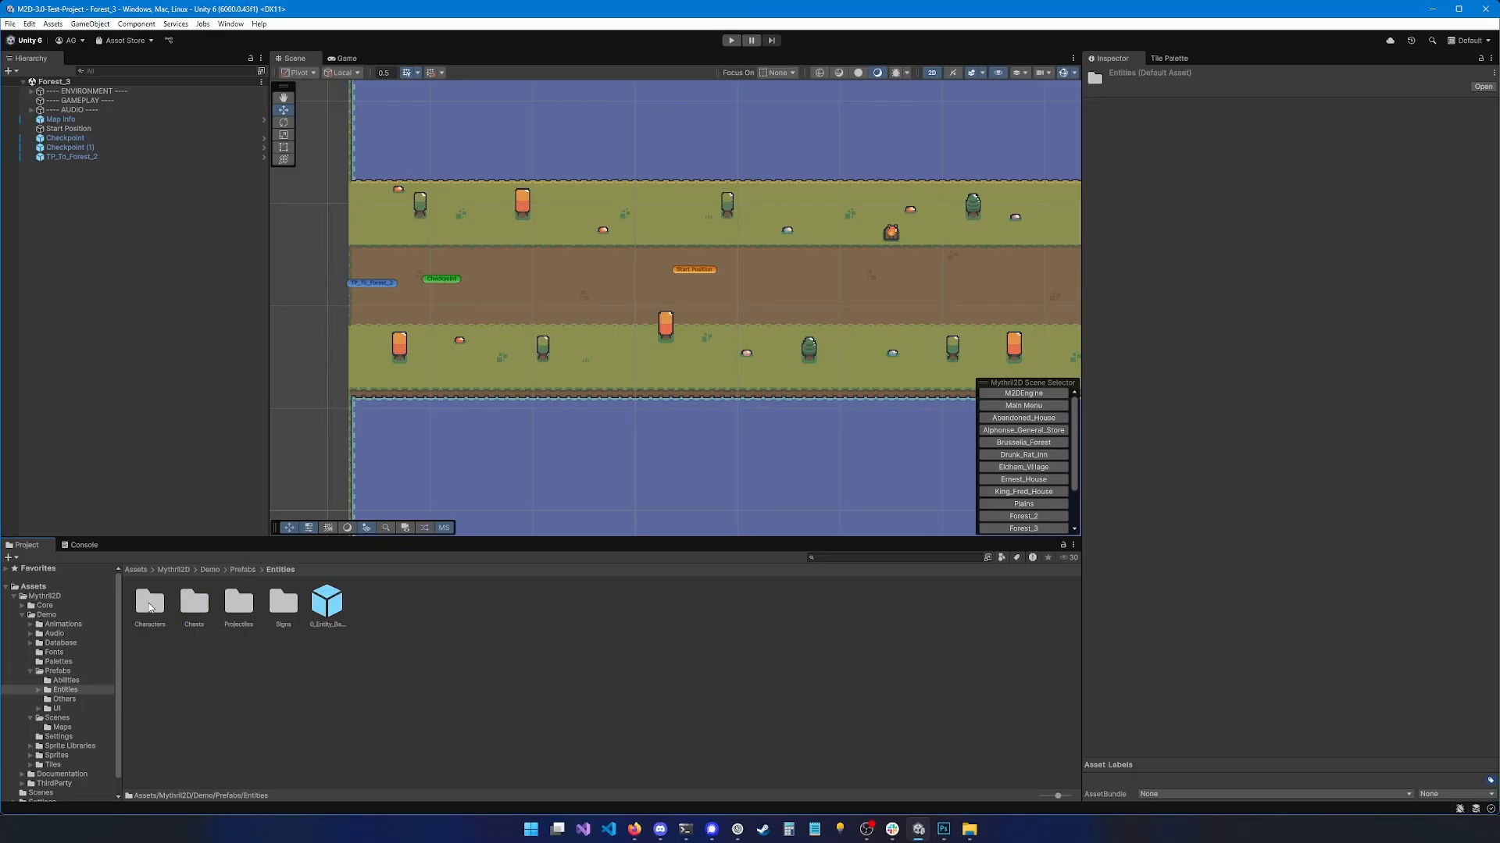
pyautogui.click(296, 663)
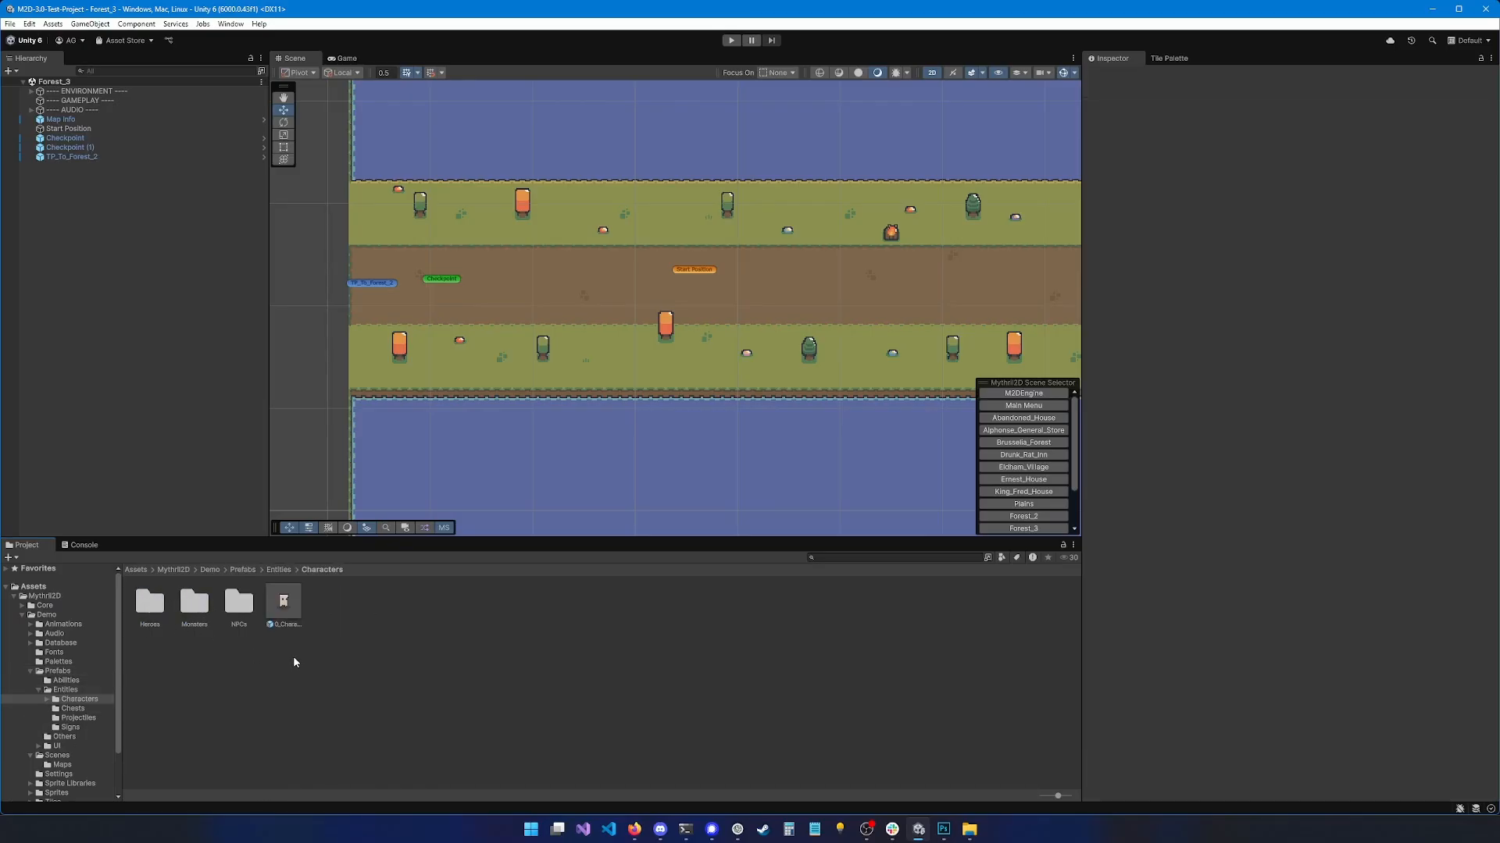
pyautogui.click(286, 607)
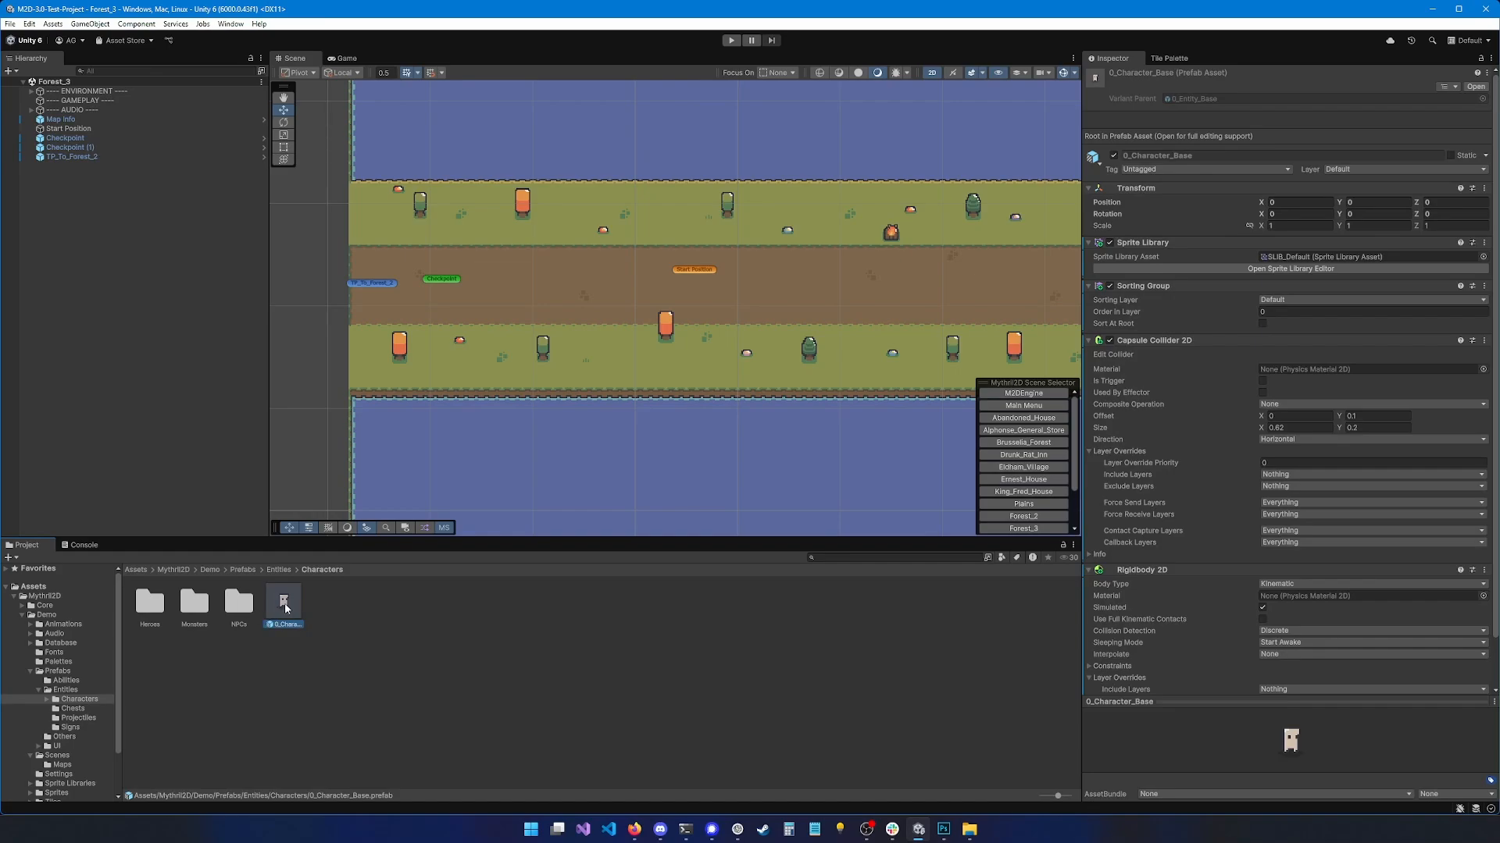
pyautogui.doubleClick(284, 609)
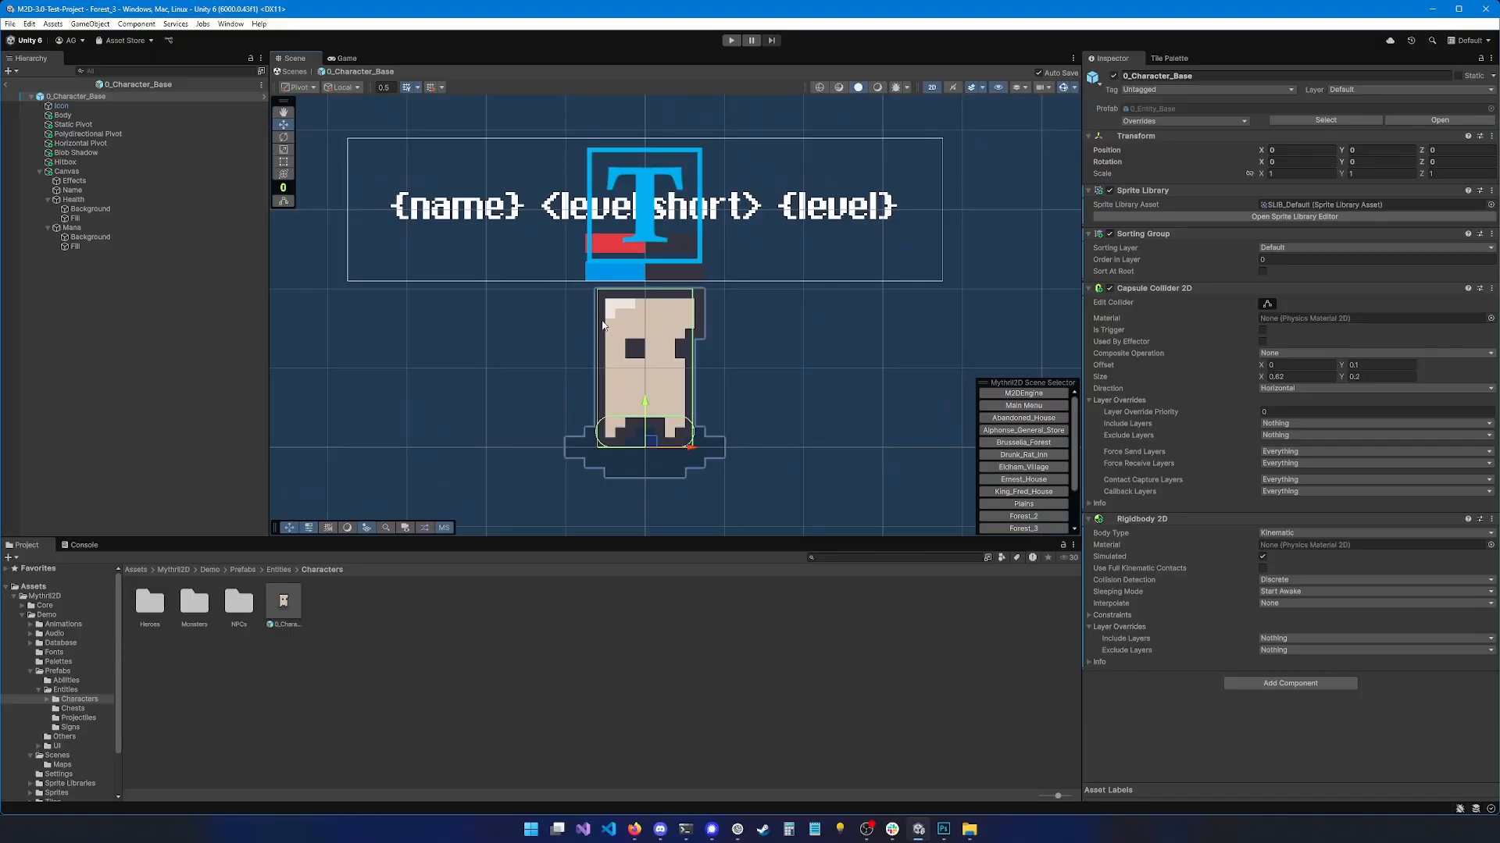
# Examine the prefab's Canvas and its Effects, Name, Health and Mana children, collapsing the Health and Mana hierarchies
pyautogui.click(71, 173)
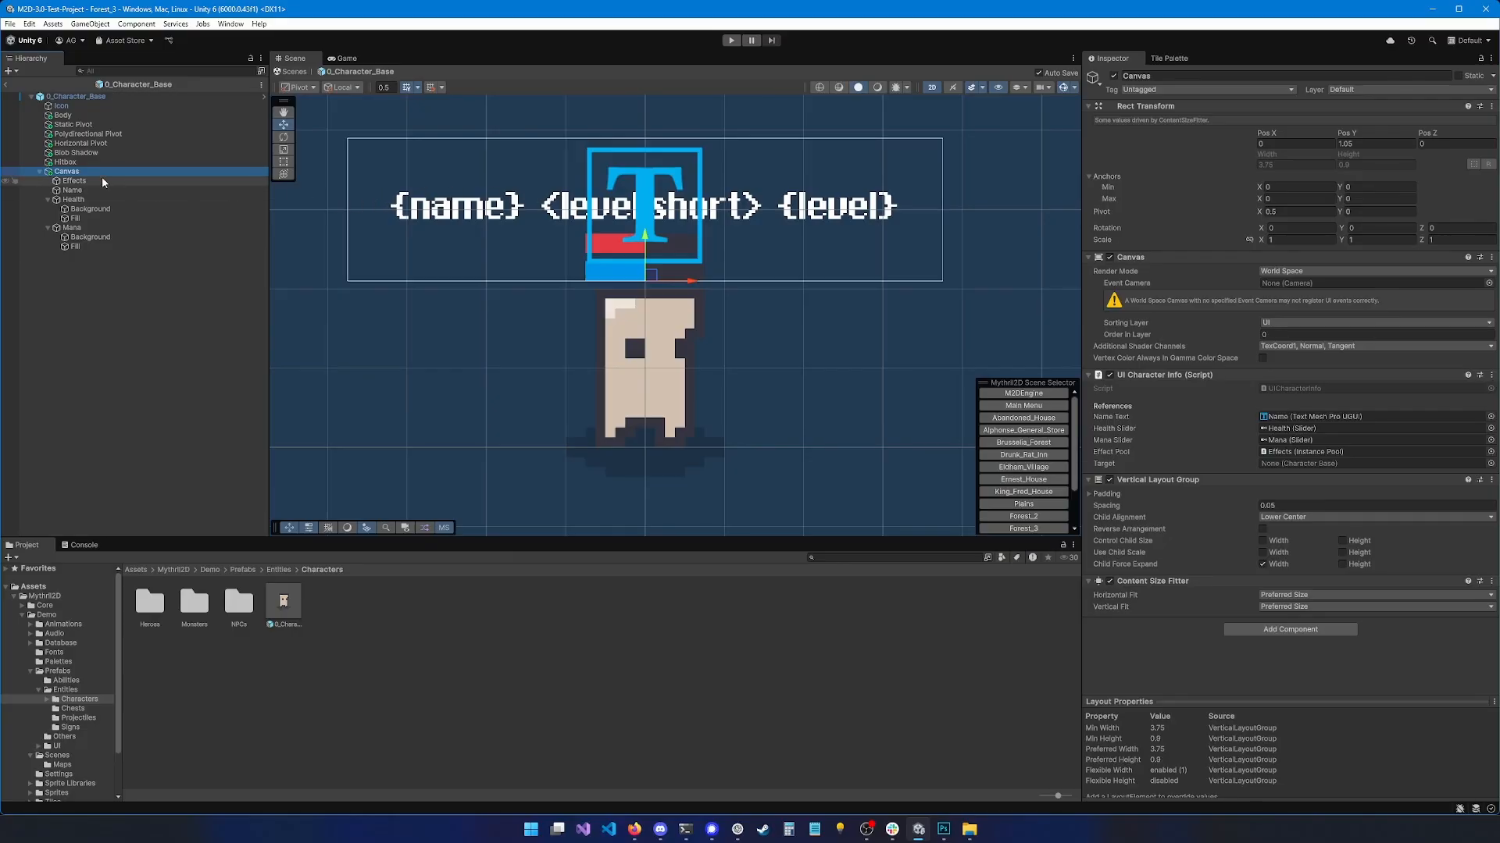
pyautogui.click(73, 180)
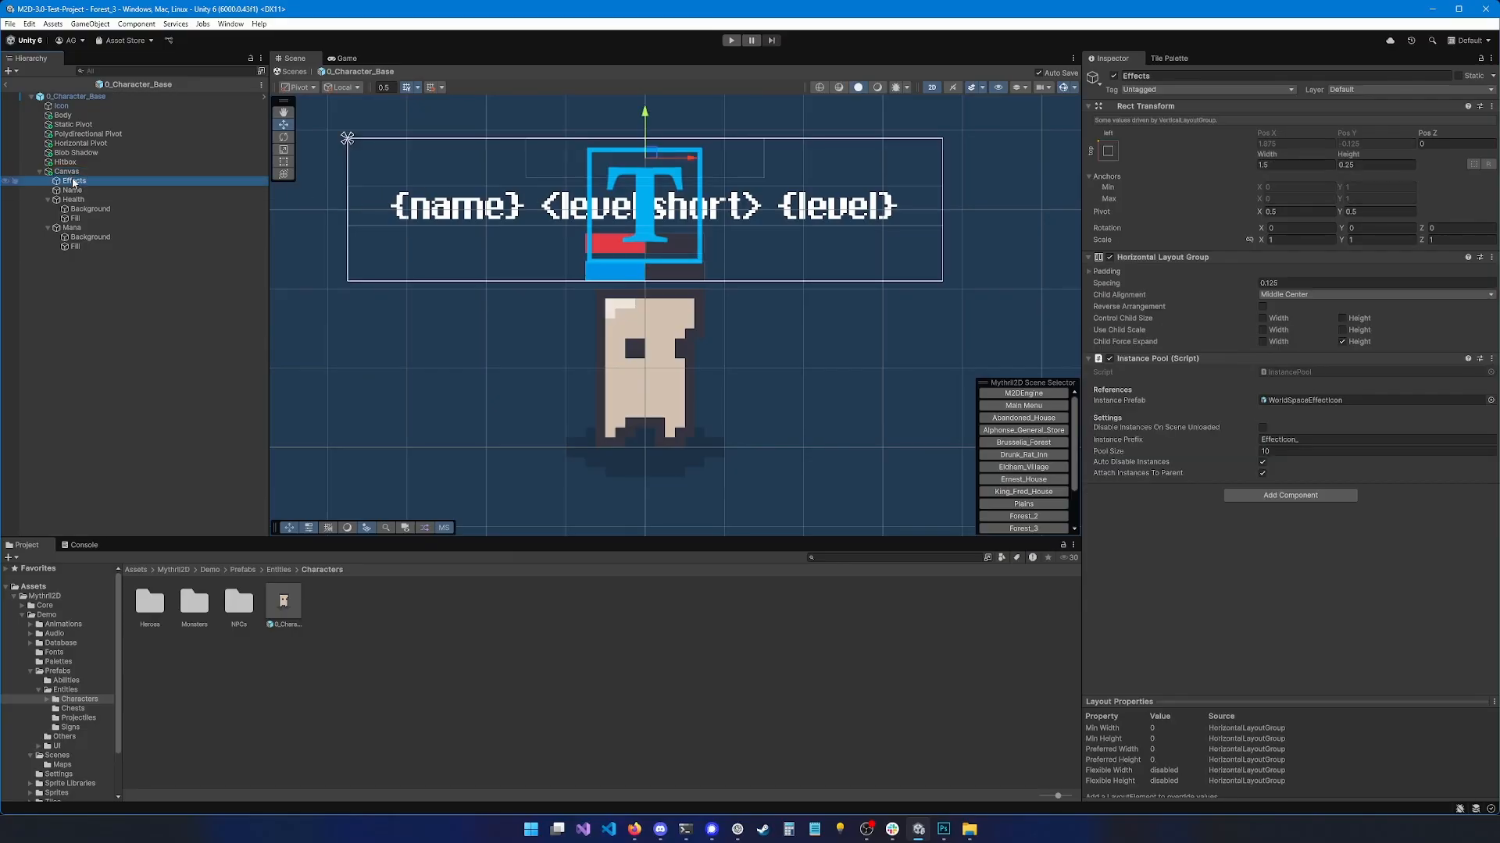
pyautogui.click(73, 190)
pyautogui.click(73, 200)
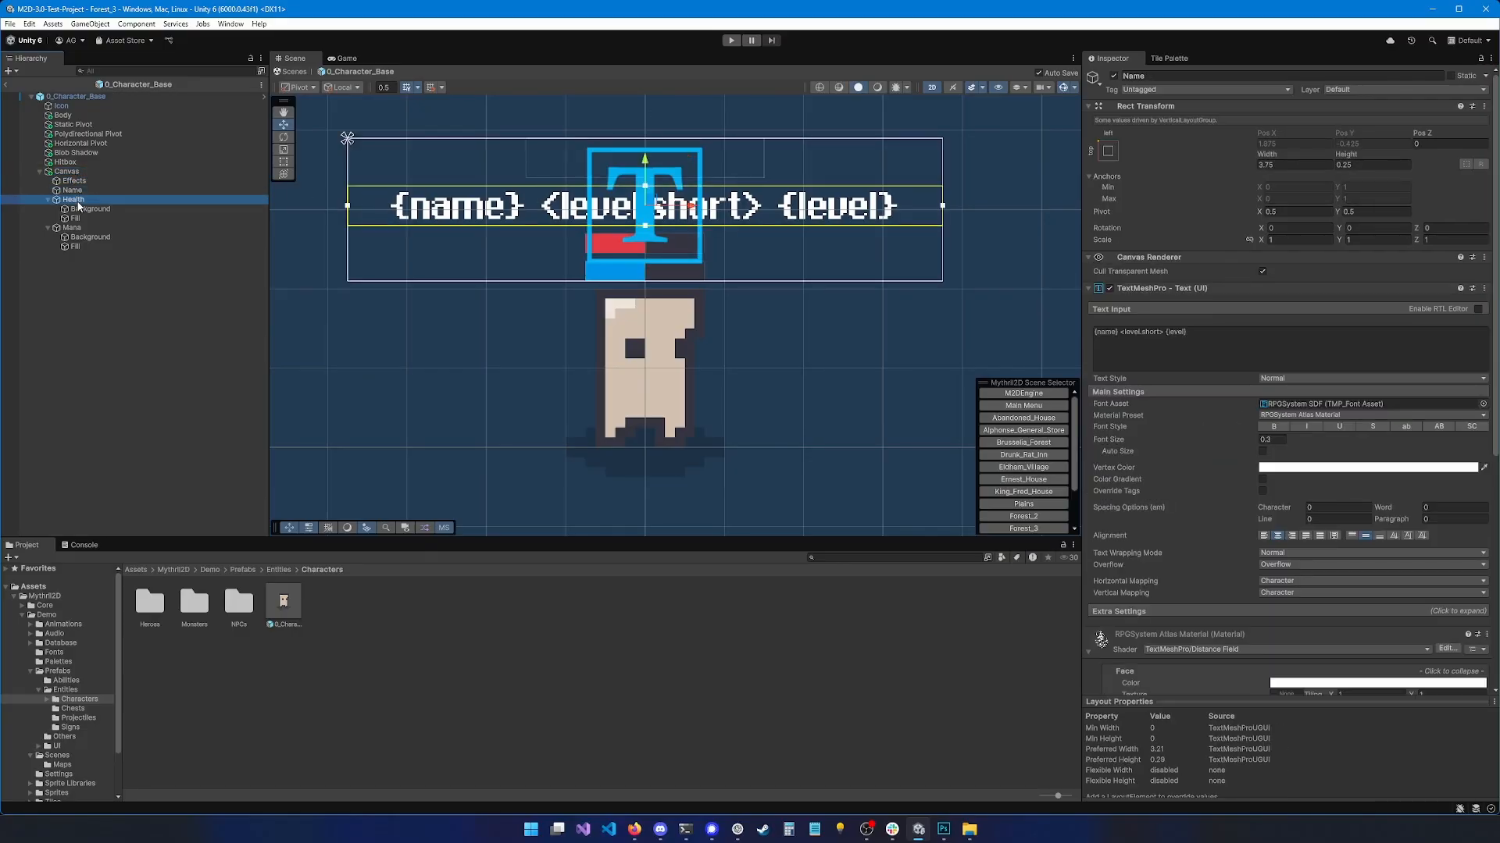
pyautogui.click(69, 228)
pyautogui.click(48, 199)
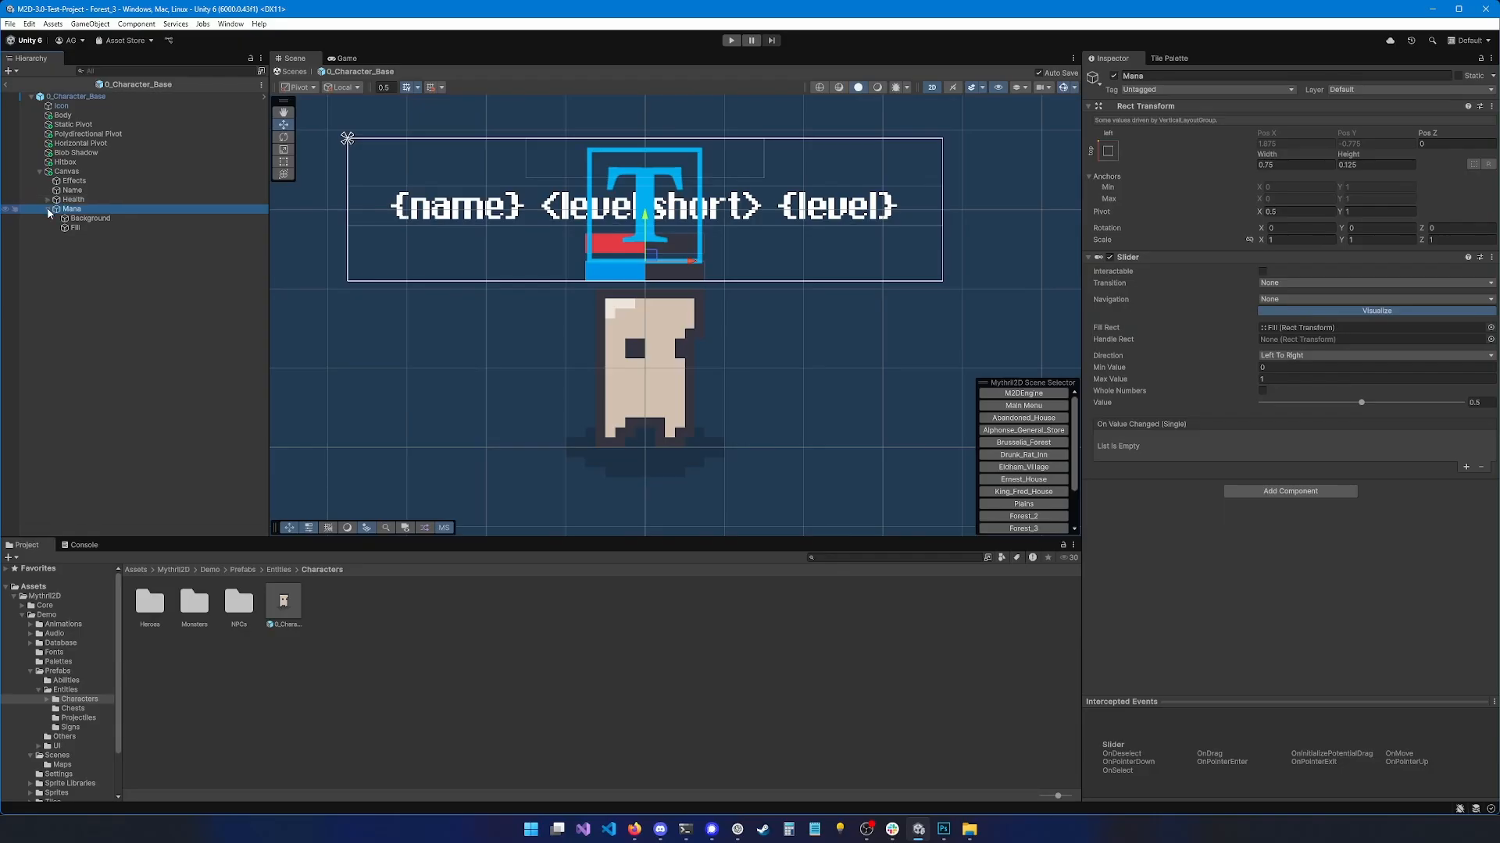
pyautogui.click(48, 209)
# Deactivate the Mana, Health and Name objects under the character's Canvas
pyautogui.click(1113, 76)
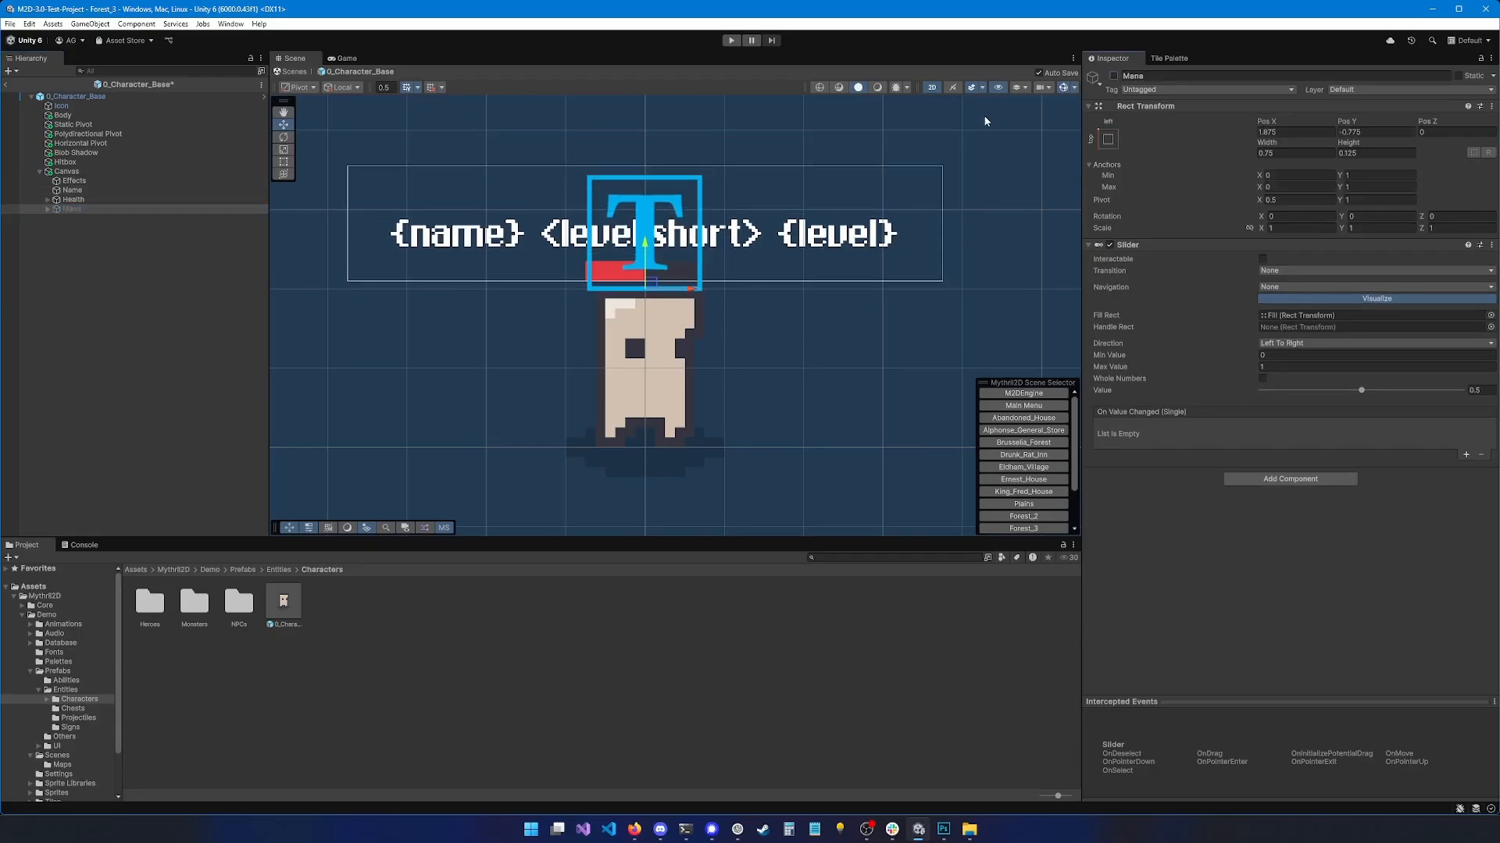
pyautogui.click(89, 200)
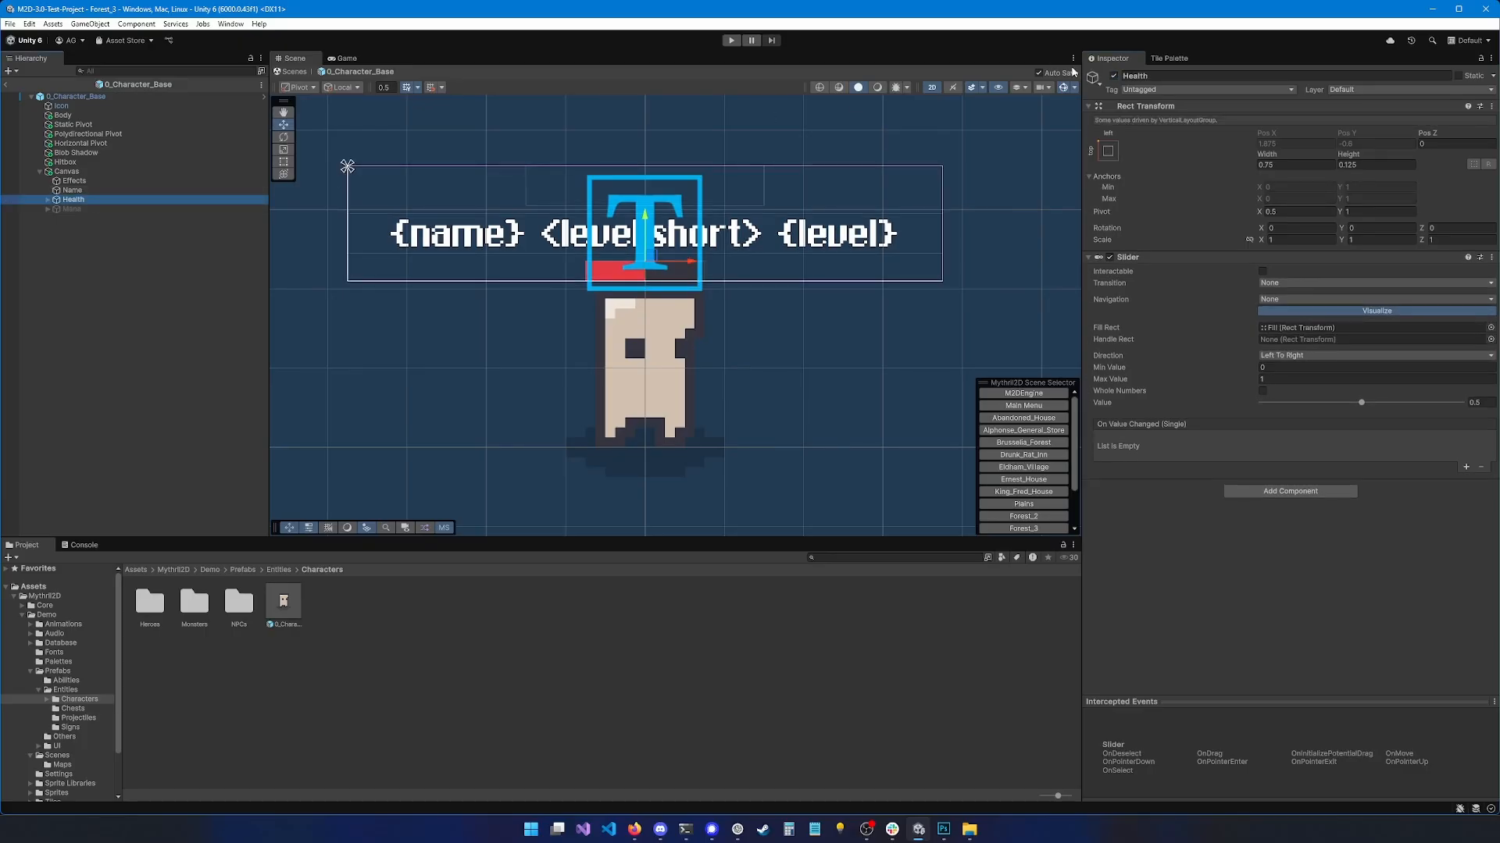
pyautogui.click(1113, 76)
pyautogui.click(72, 190)
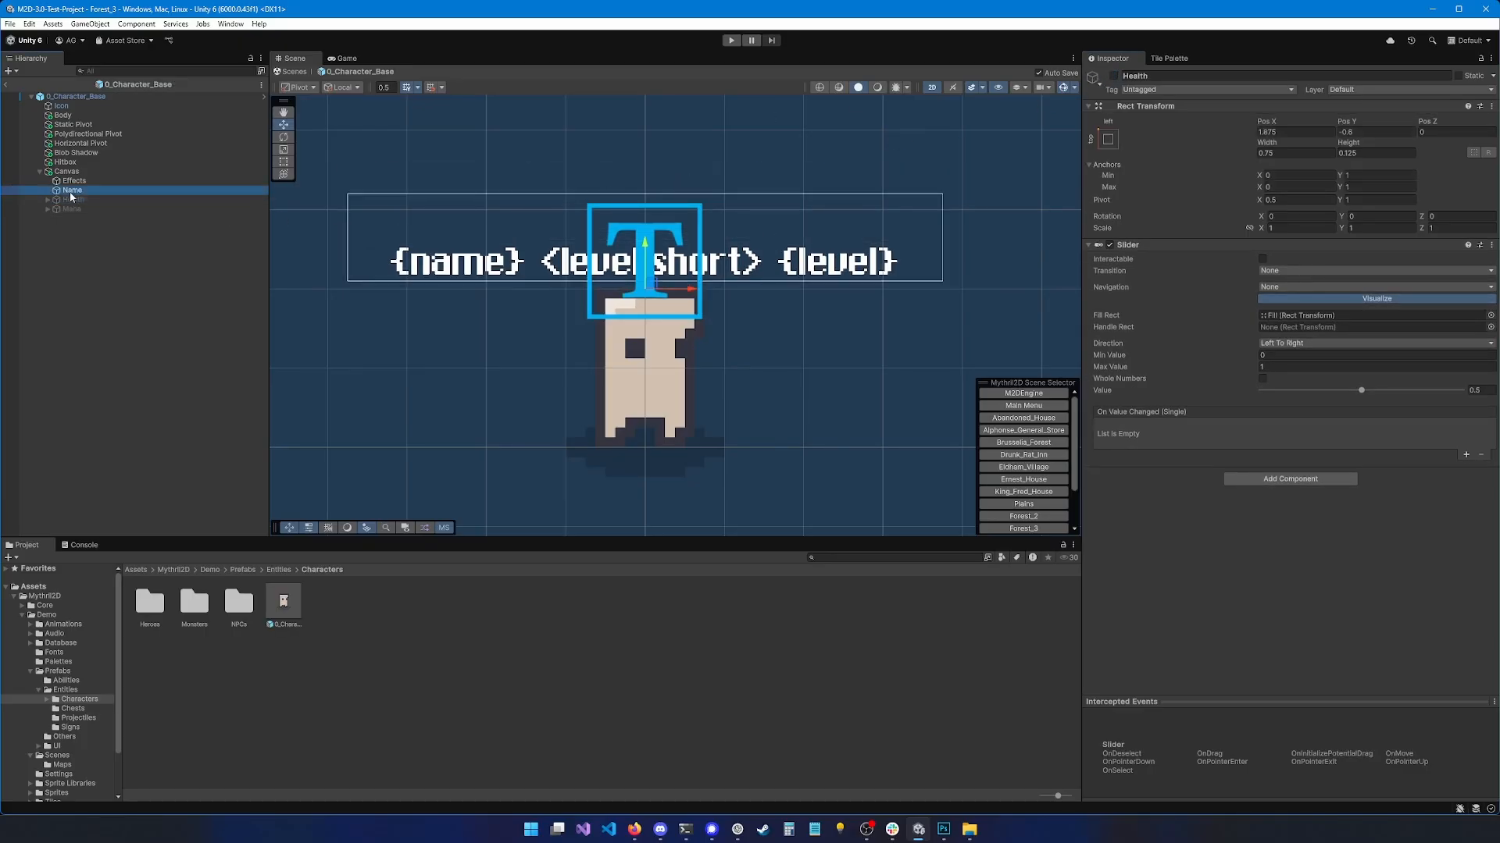
pyautogui.click(1115, 77)
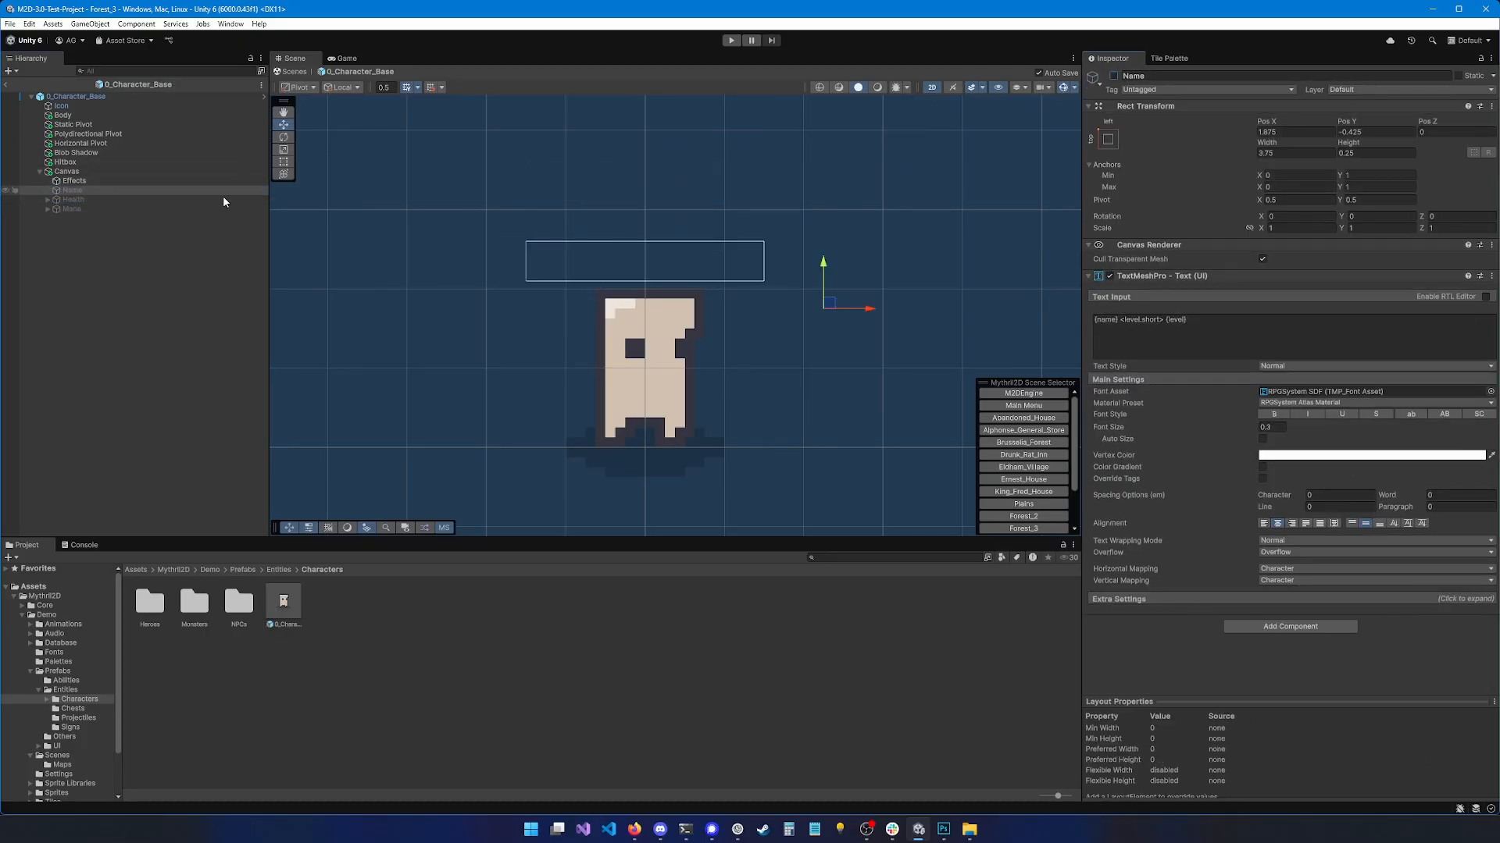
# Undo the deactivation of the Name, Health and Mana objects and clear the selection
pyautogui.hotkey('ctrl', 'z')
pyautogui.hotkey('ctrl', 'z')
pyautogui.hotkey('ctrl', 'z')
pyautogui.hotkey('ctrl', 'z')
pyautogui.hotkey('ctrl', 'z')
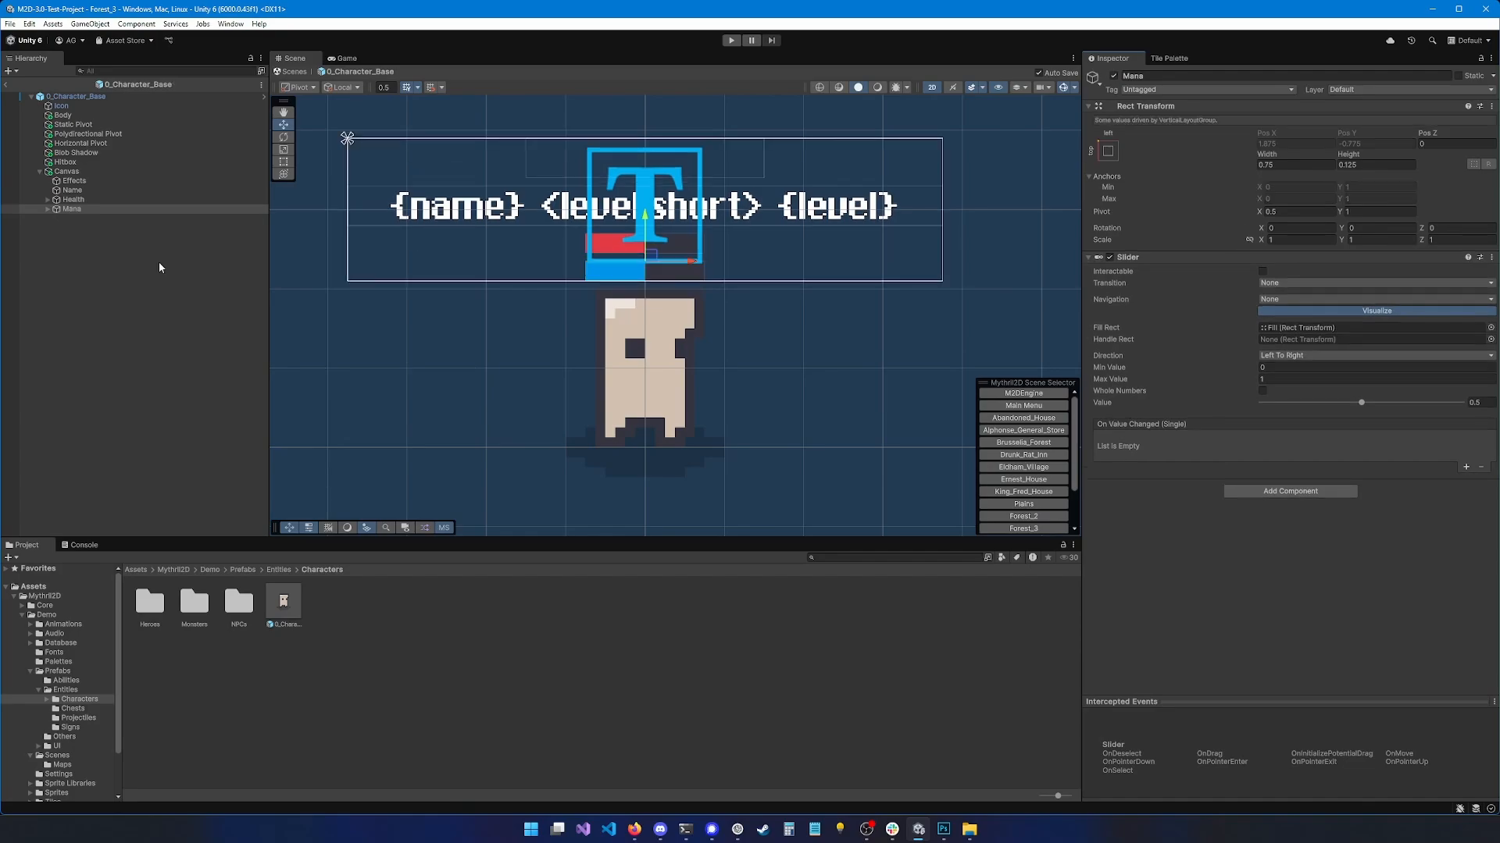
pyautogui.click(155, 272)
pyautogui.moveTo(536, 251); pyautogui.dragTo(546, 266, button='middle')
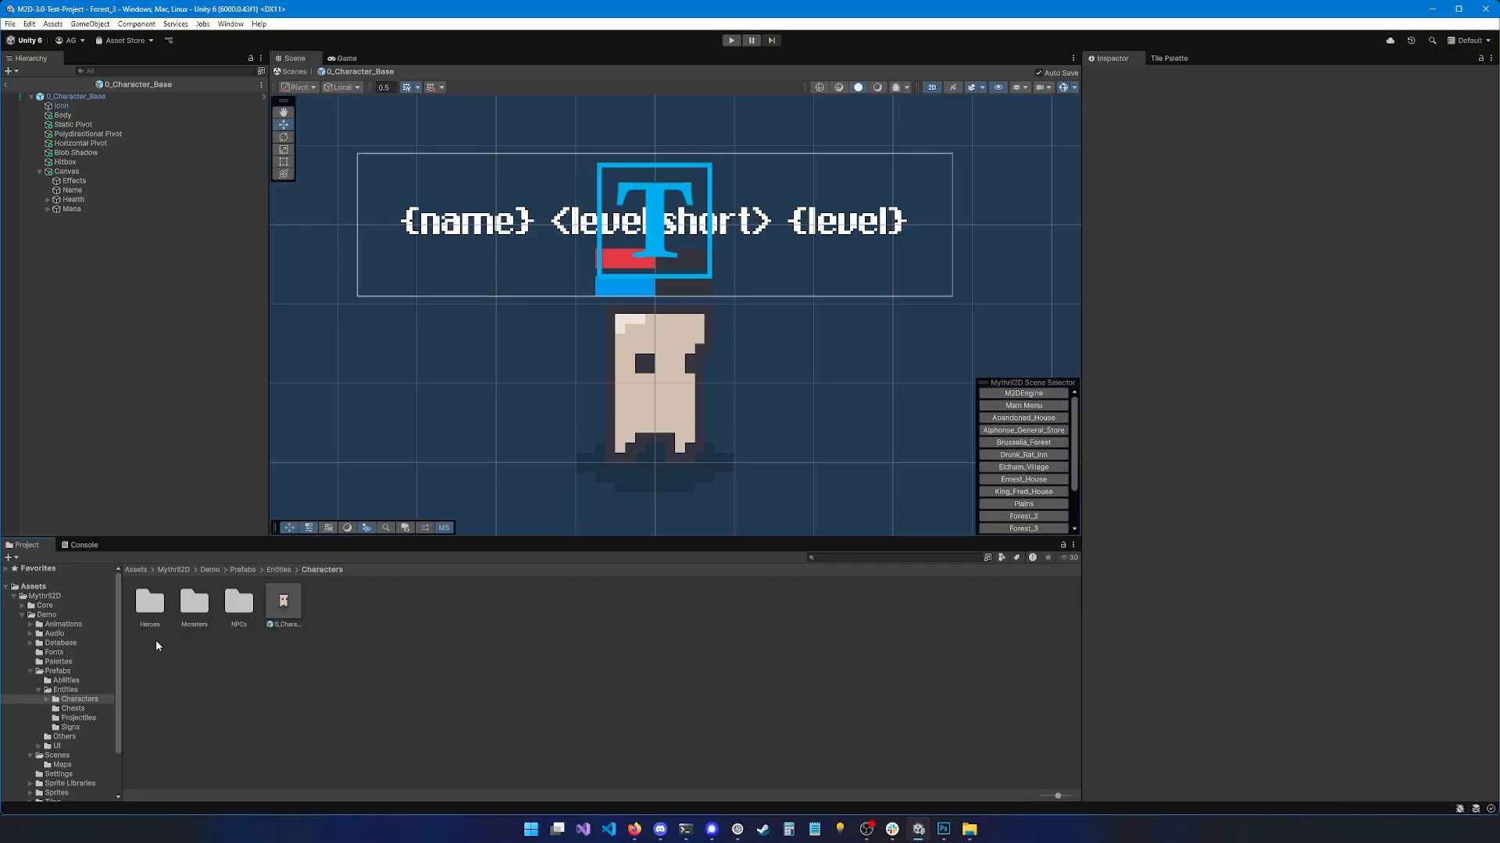
# Examine the 0_Hero_Base prefab in the Heroes folder and the 0_Monster_Base prefab in the Monsters folder
pyautogui.doubleClick(149, 611)
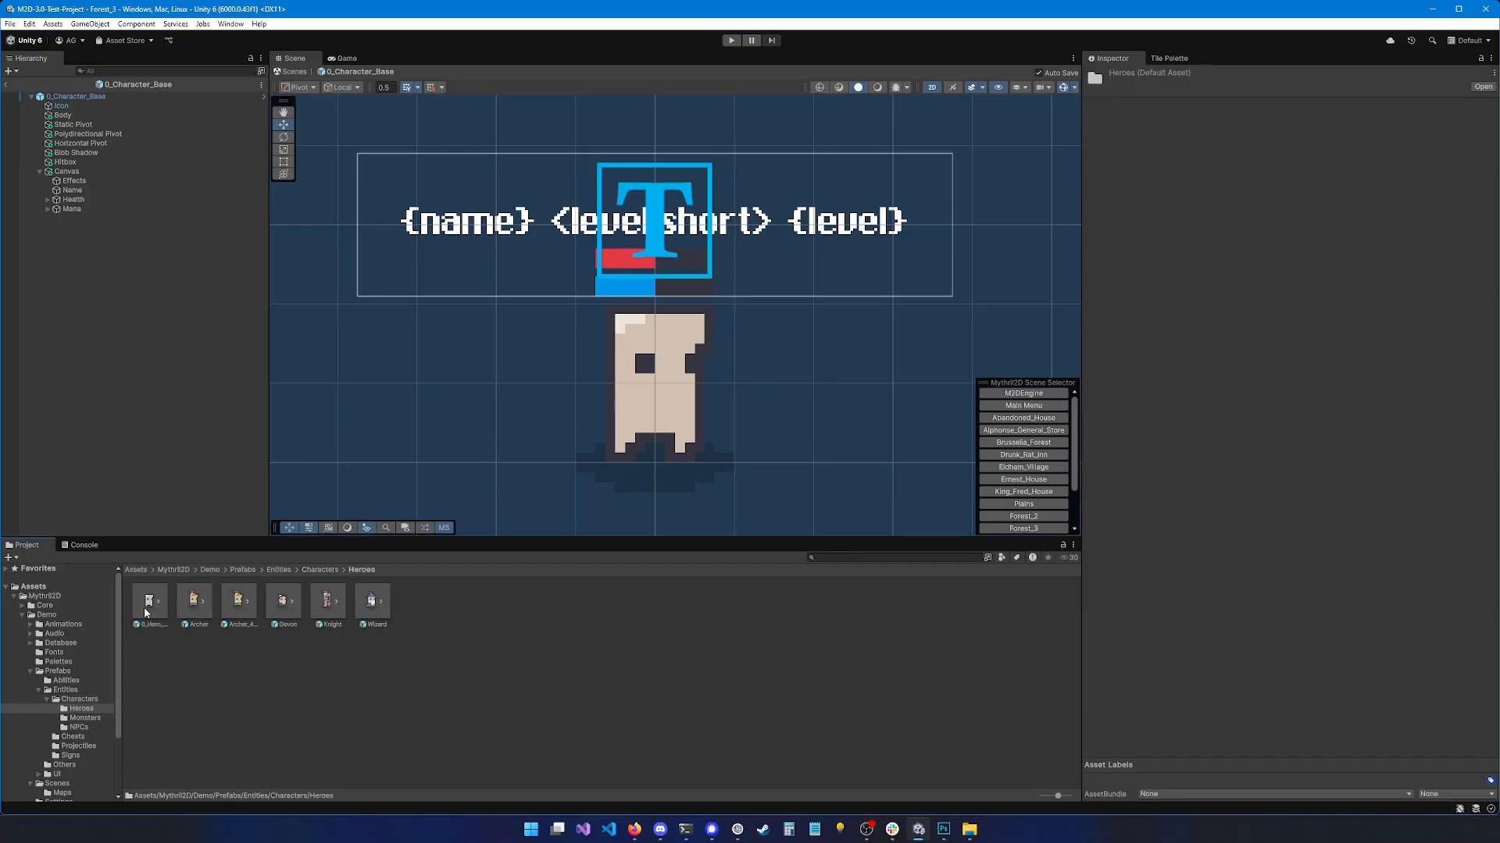
pyautogui.click(160, 616)
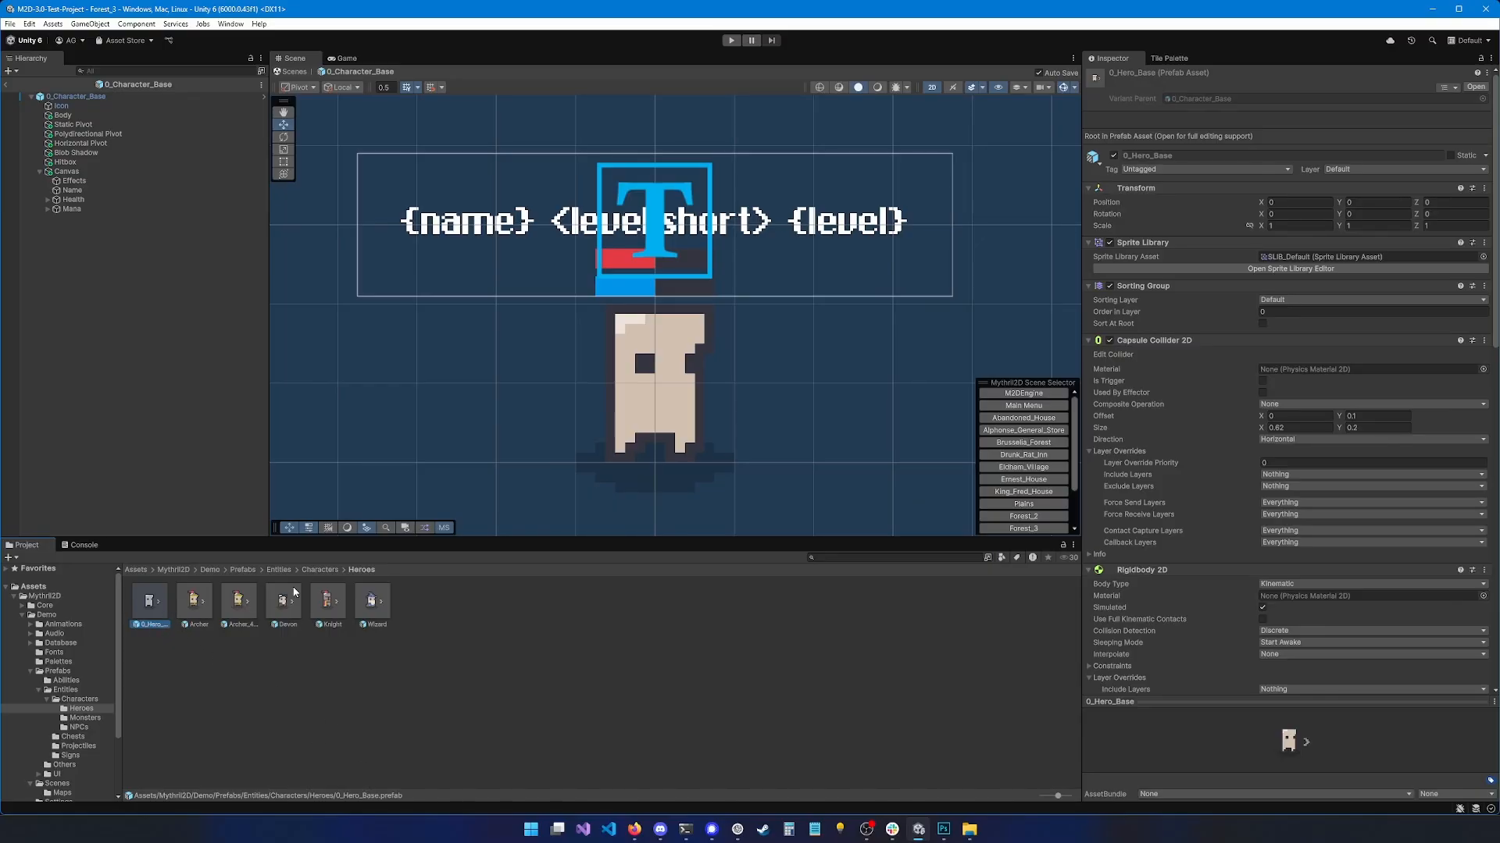
pyautogui.click(320, 570)
pyautogui.doubleClick(193, 610)
pyautogui.click(150, 603)
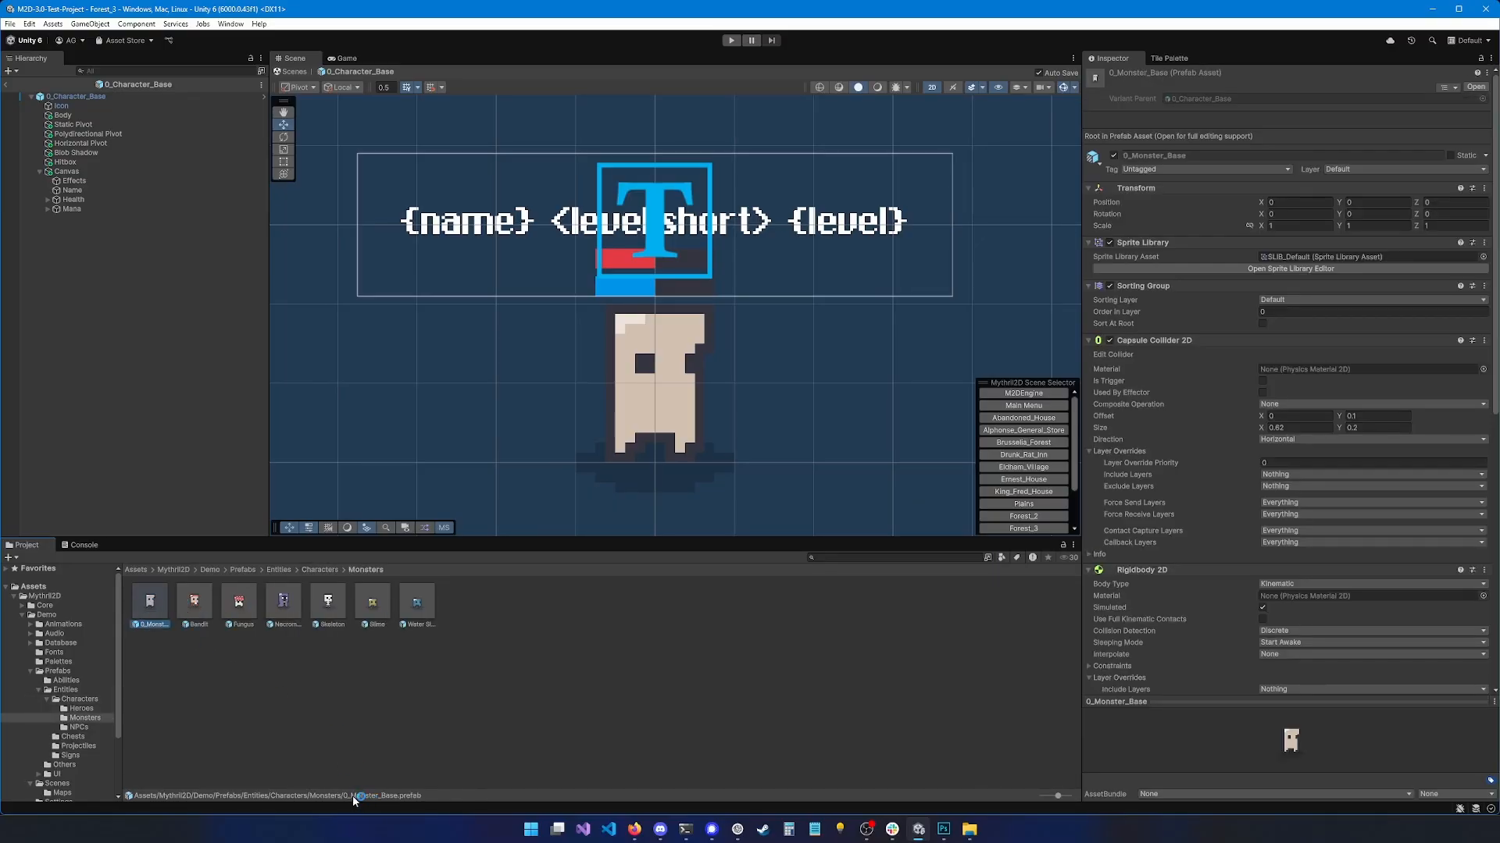
# Examine the 0_NPC_Base prefab in the Characters/NPCs folder, then clear the selection
pyautogui.click(319, 570)
pyautogui.doubleClick(239, 601)
pyautogui.click(150, 603)
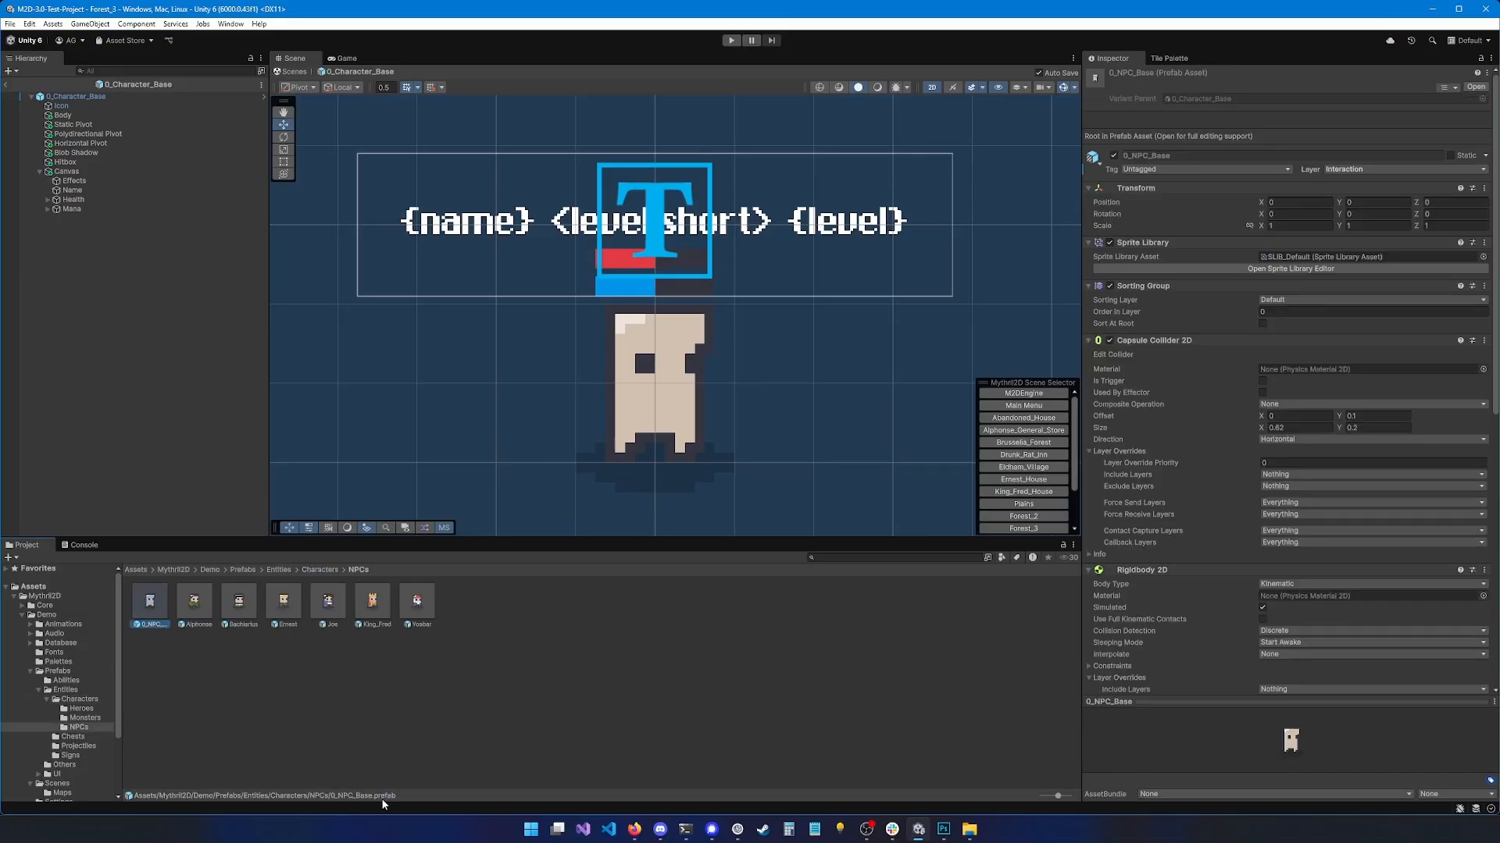
pyautogui.click(169, 695)
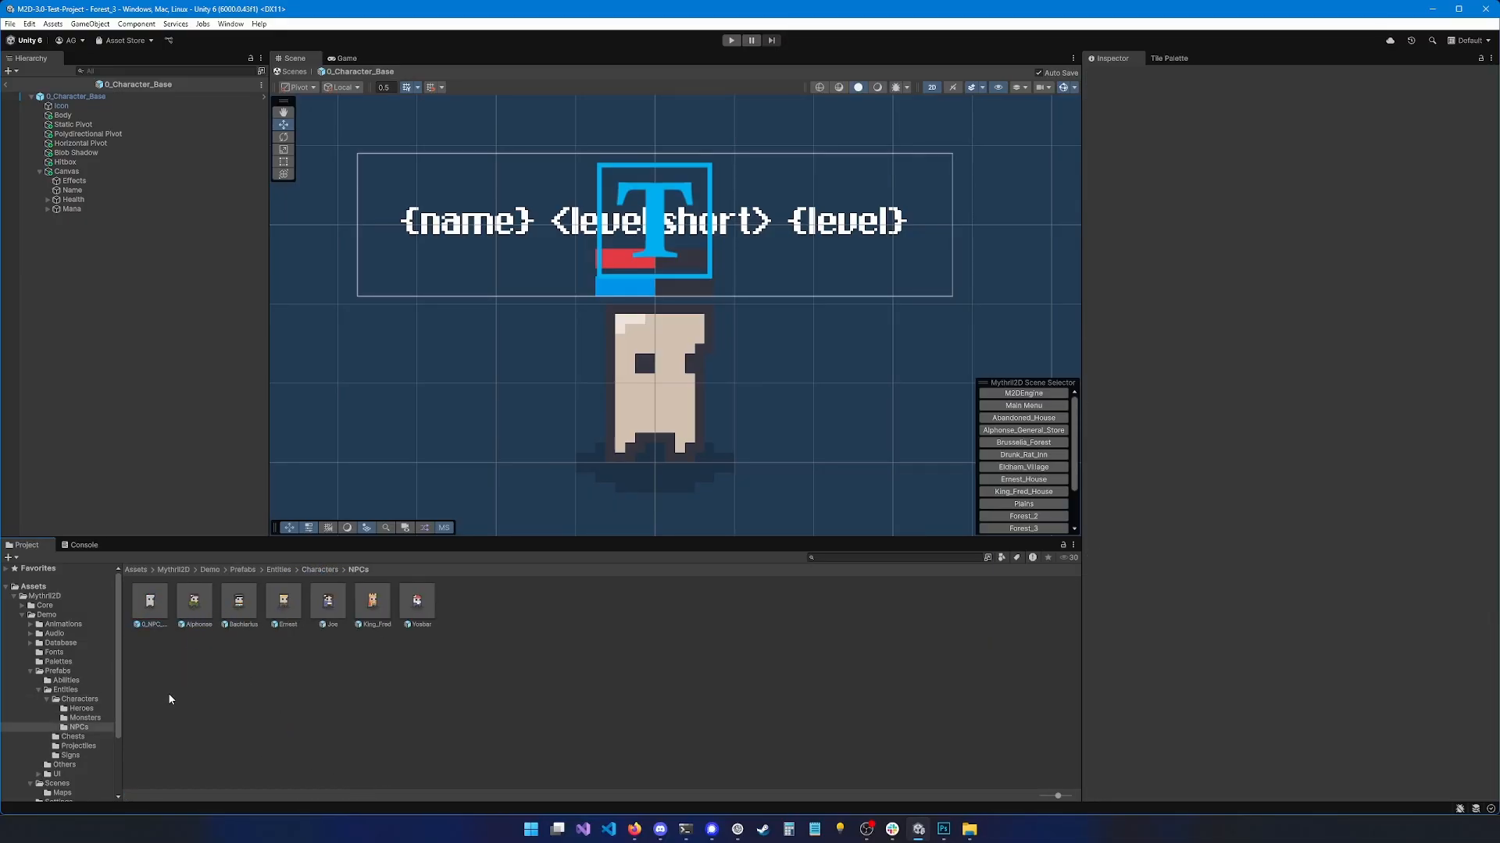
pyautogui.click(145, 607)
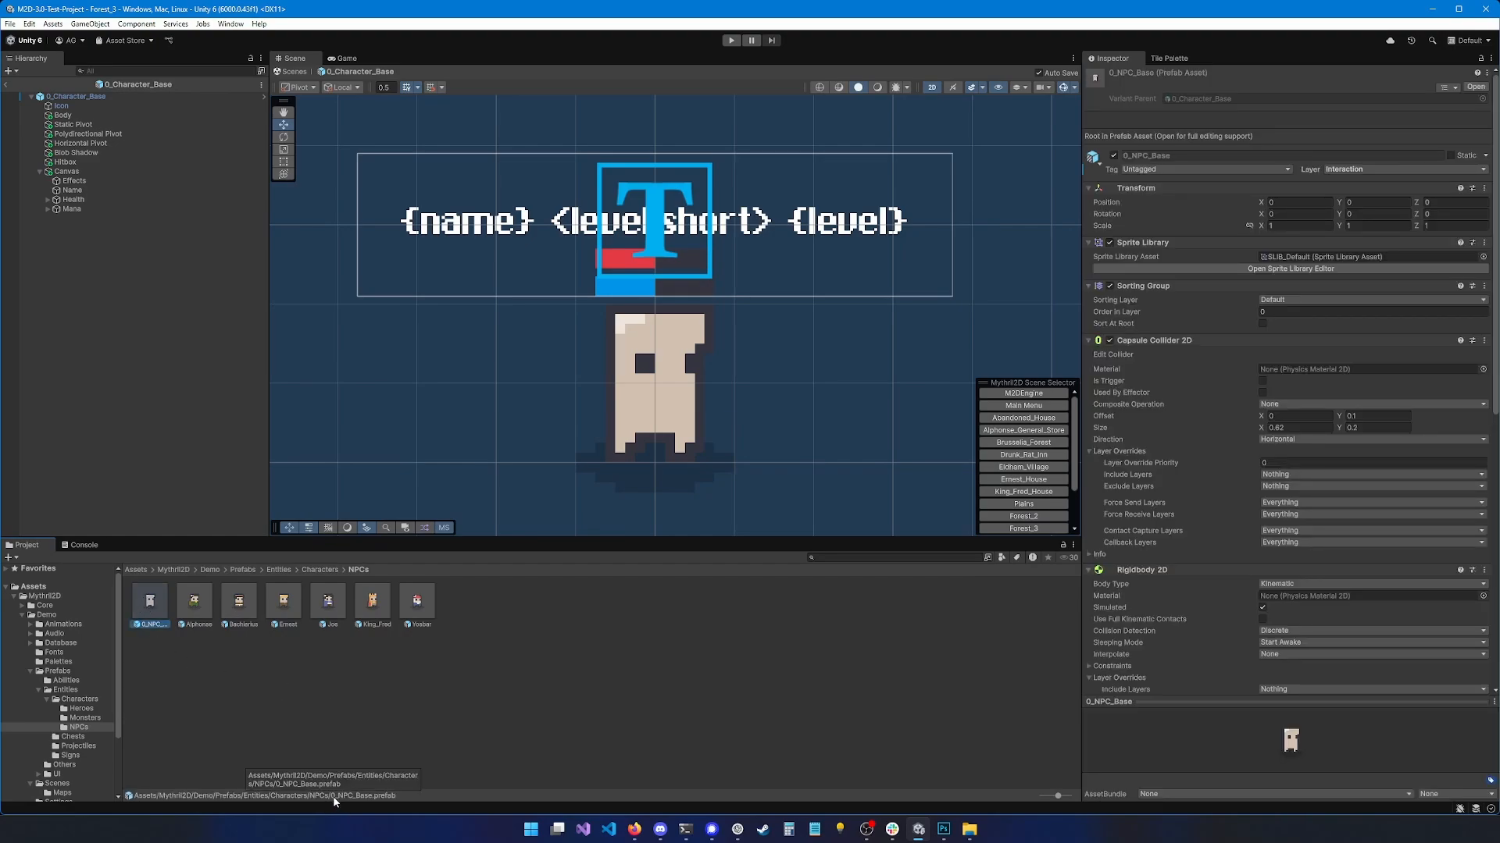
pyautogui.click(184, 648)
pyautogui.click(152, 607)
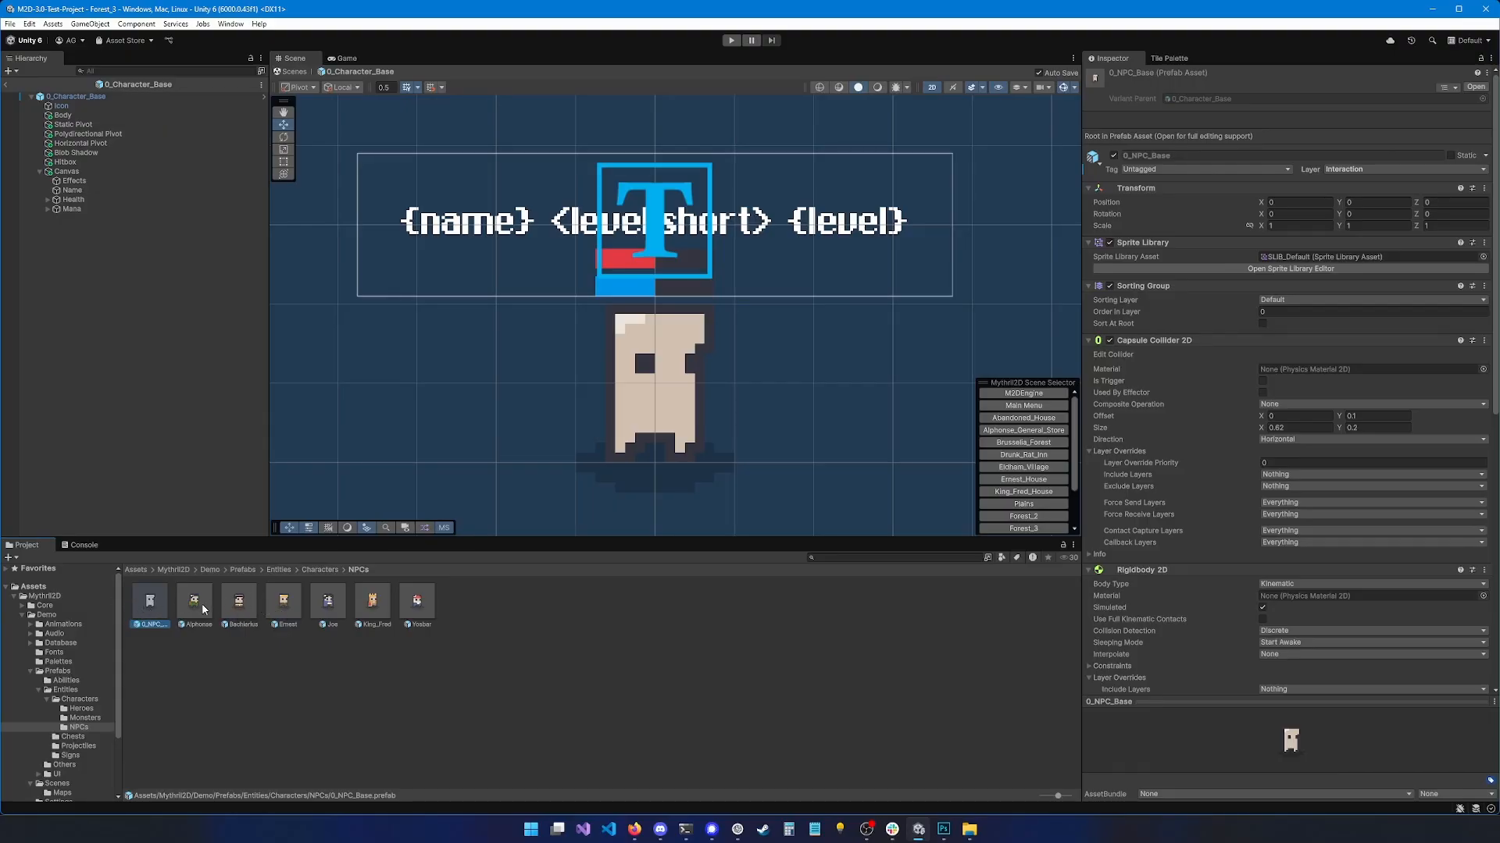
pyautogui.click(487, 665)
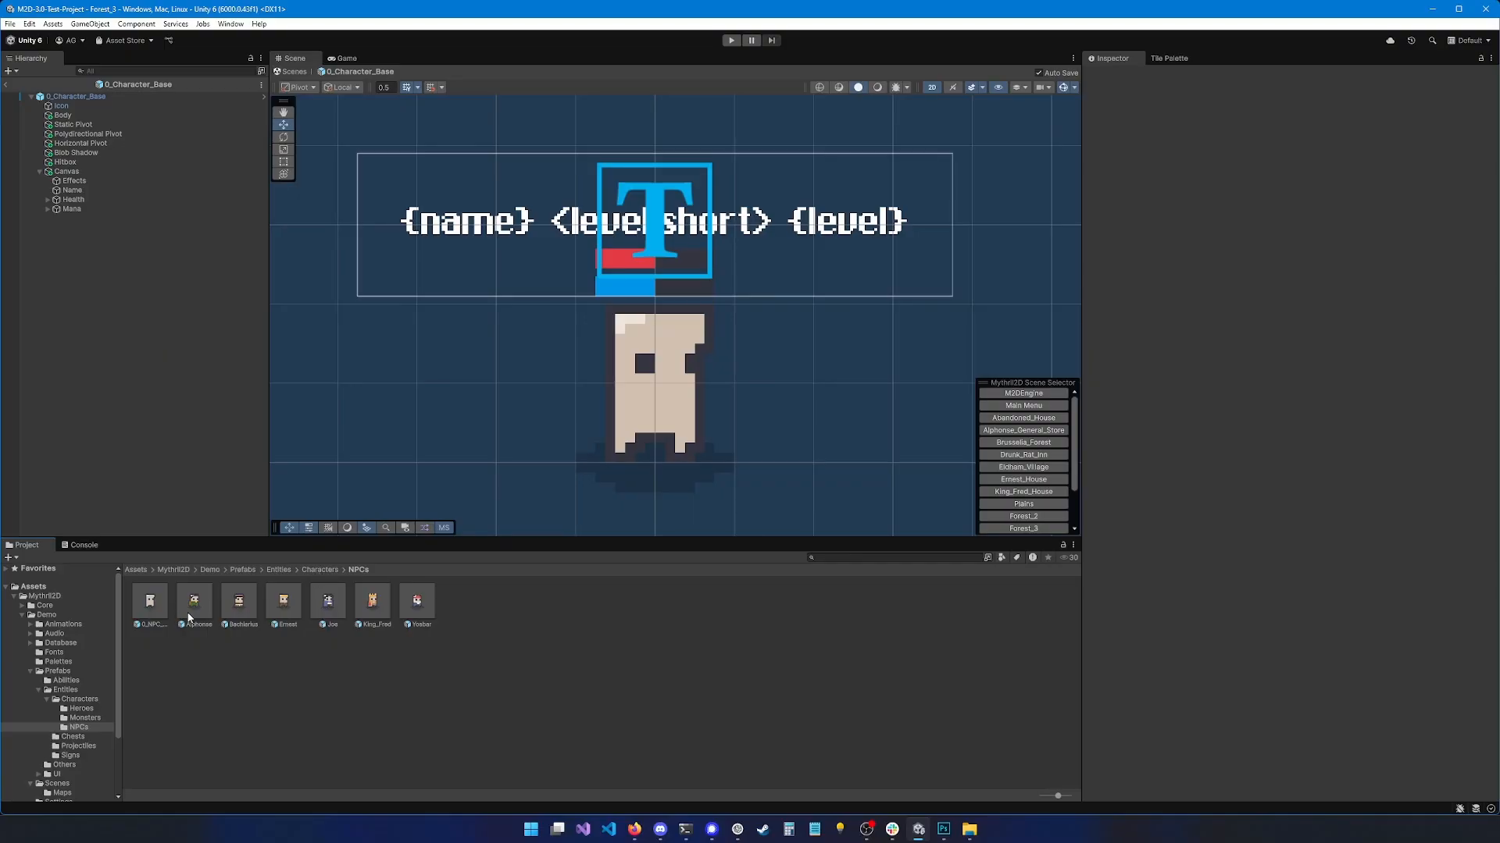
# Open the Archer_4_Directional prefab from the Characters/Heroes folder for editing
pyautogui.click(320, 570)
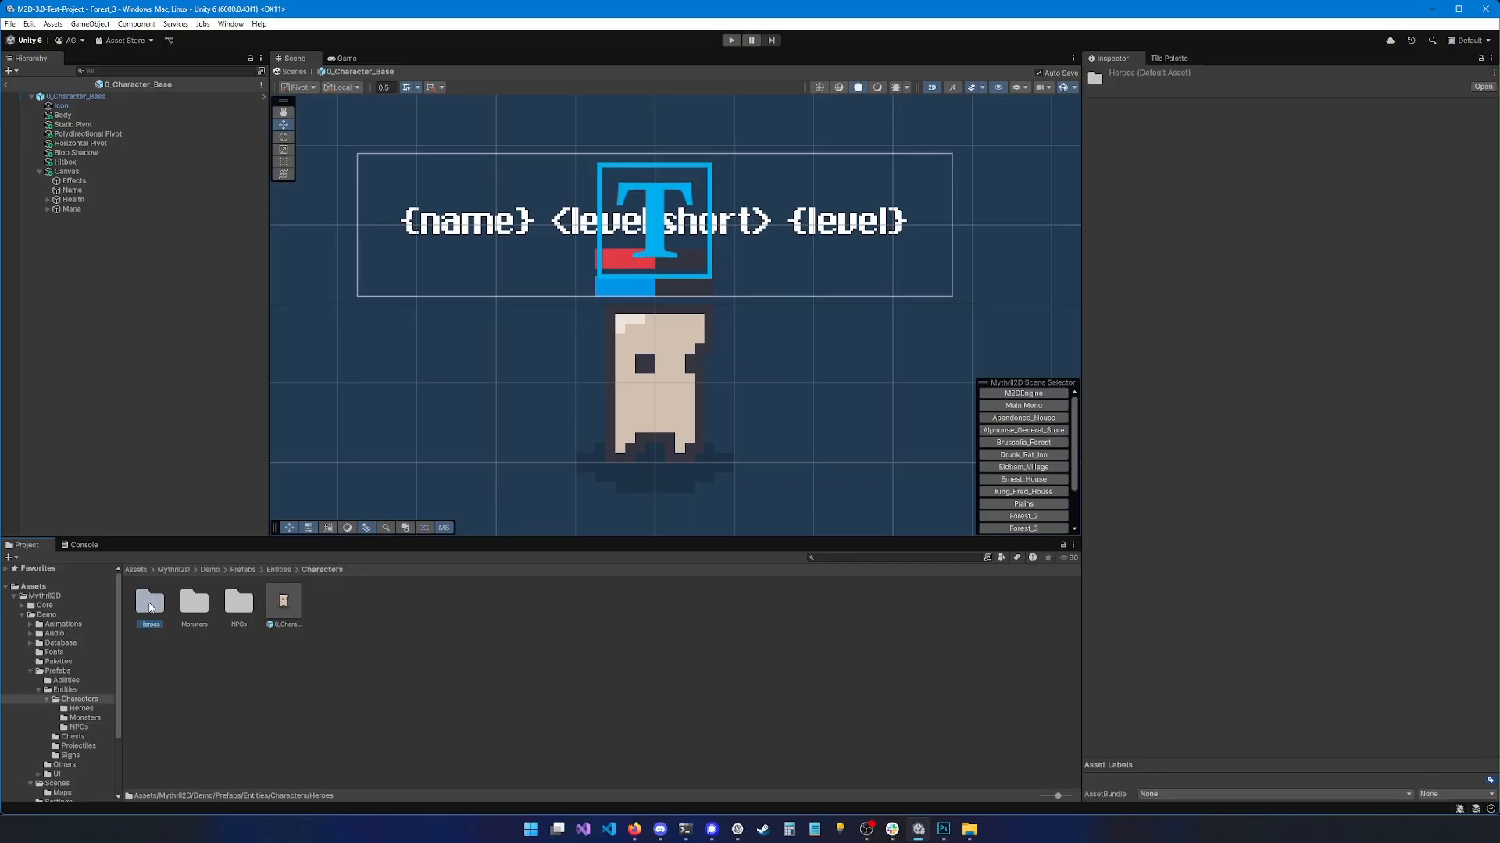
pyautogui.doubleClick(151, 603)
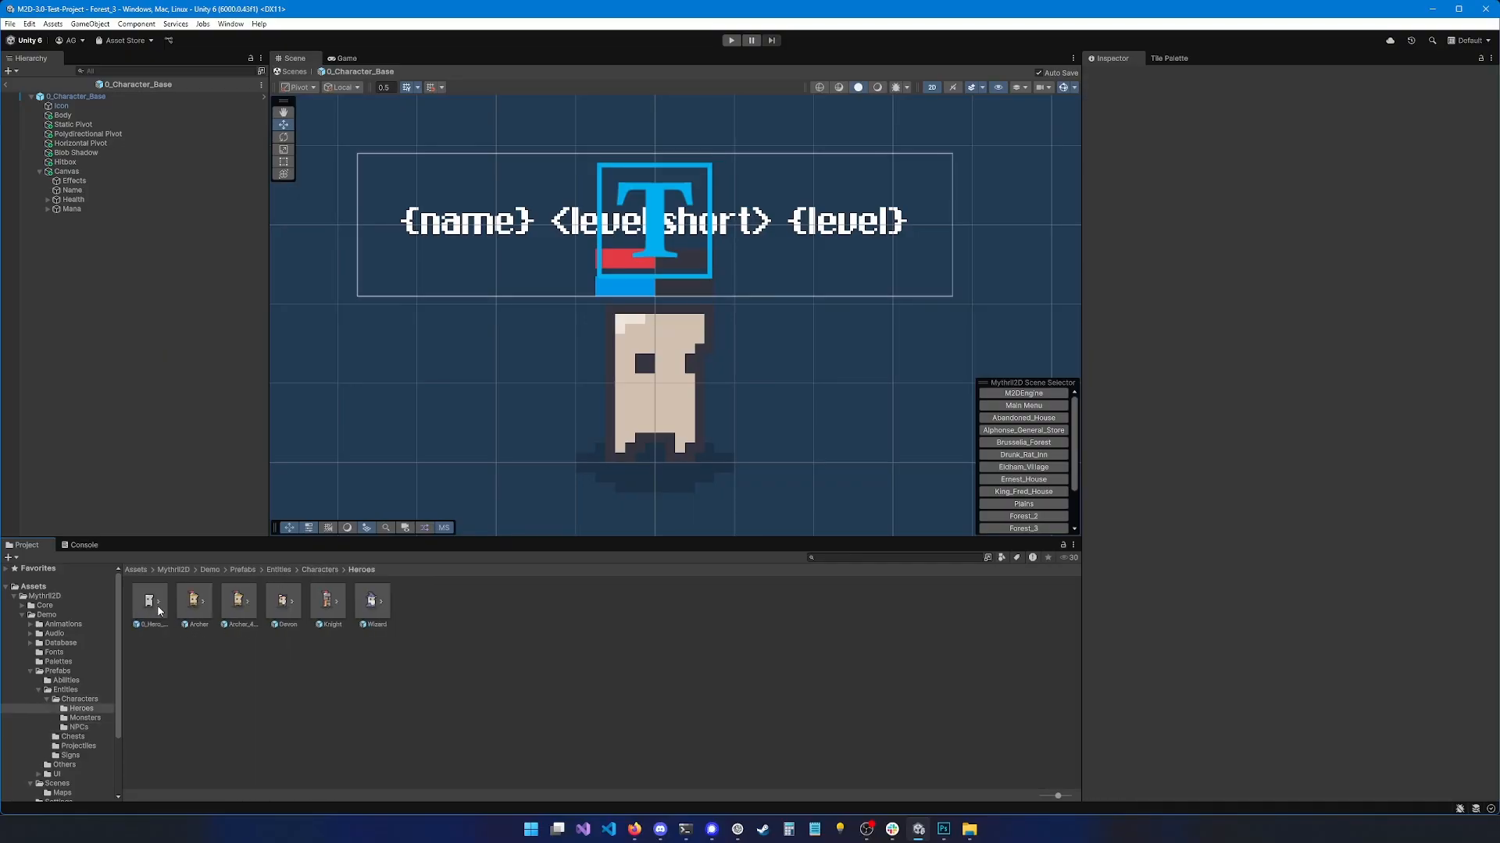
pyautogui.click(283, 603)
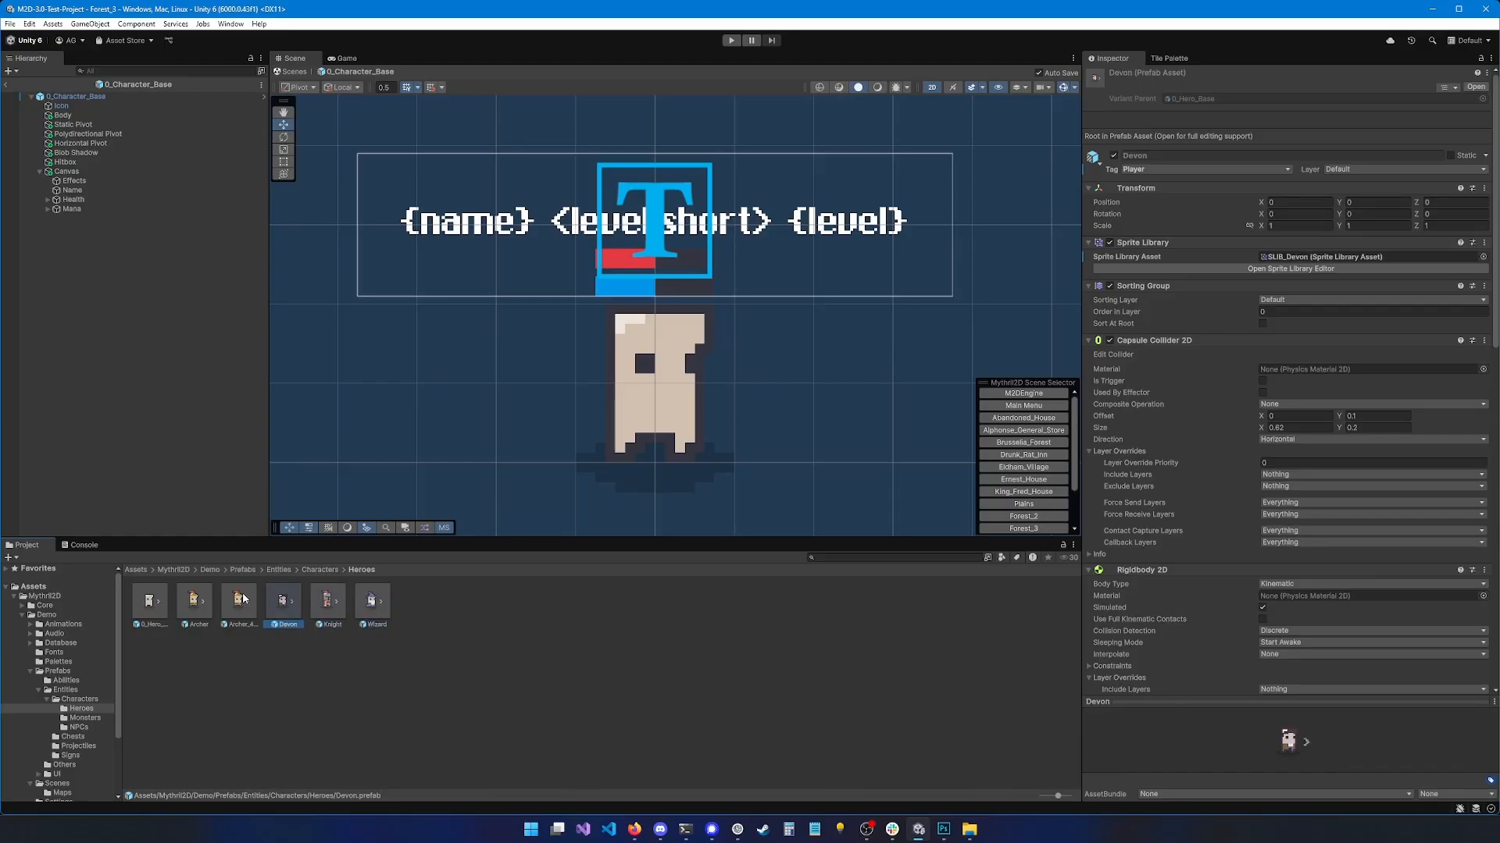
pyautogui.click(240, 603)
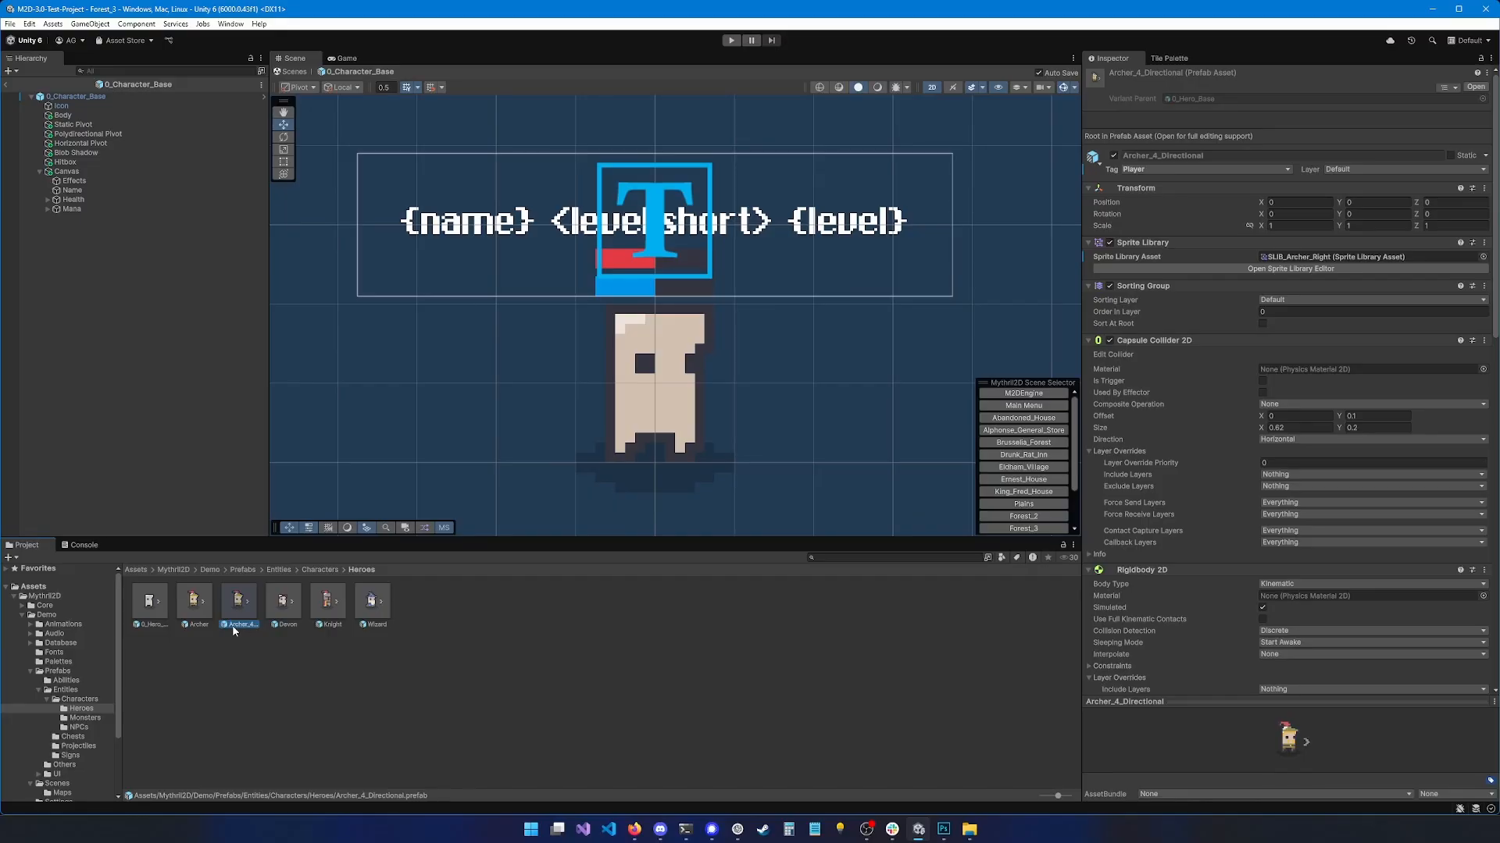
pyautogui.doubleClick(242, 625)
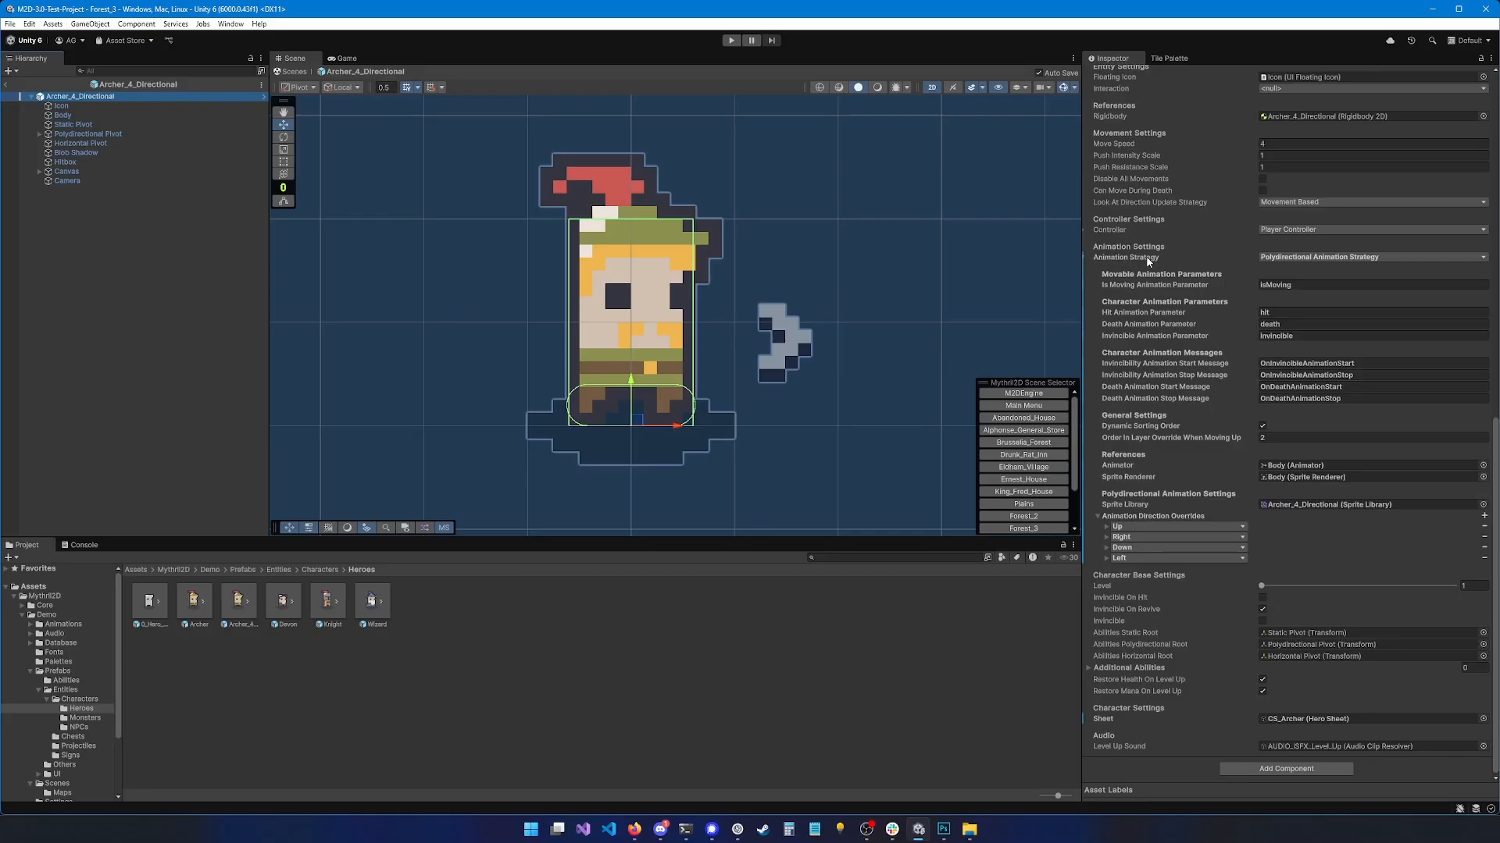
# Set the Animator reference of the archer's Polydirectional Animation Strategy to None
pyautogui.click(1482, 464)
pyautogui.click(883, 439)
pyautogui.doubleClick(884, 440)
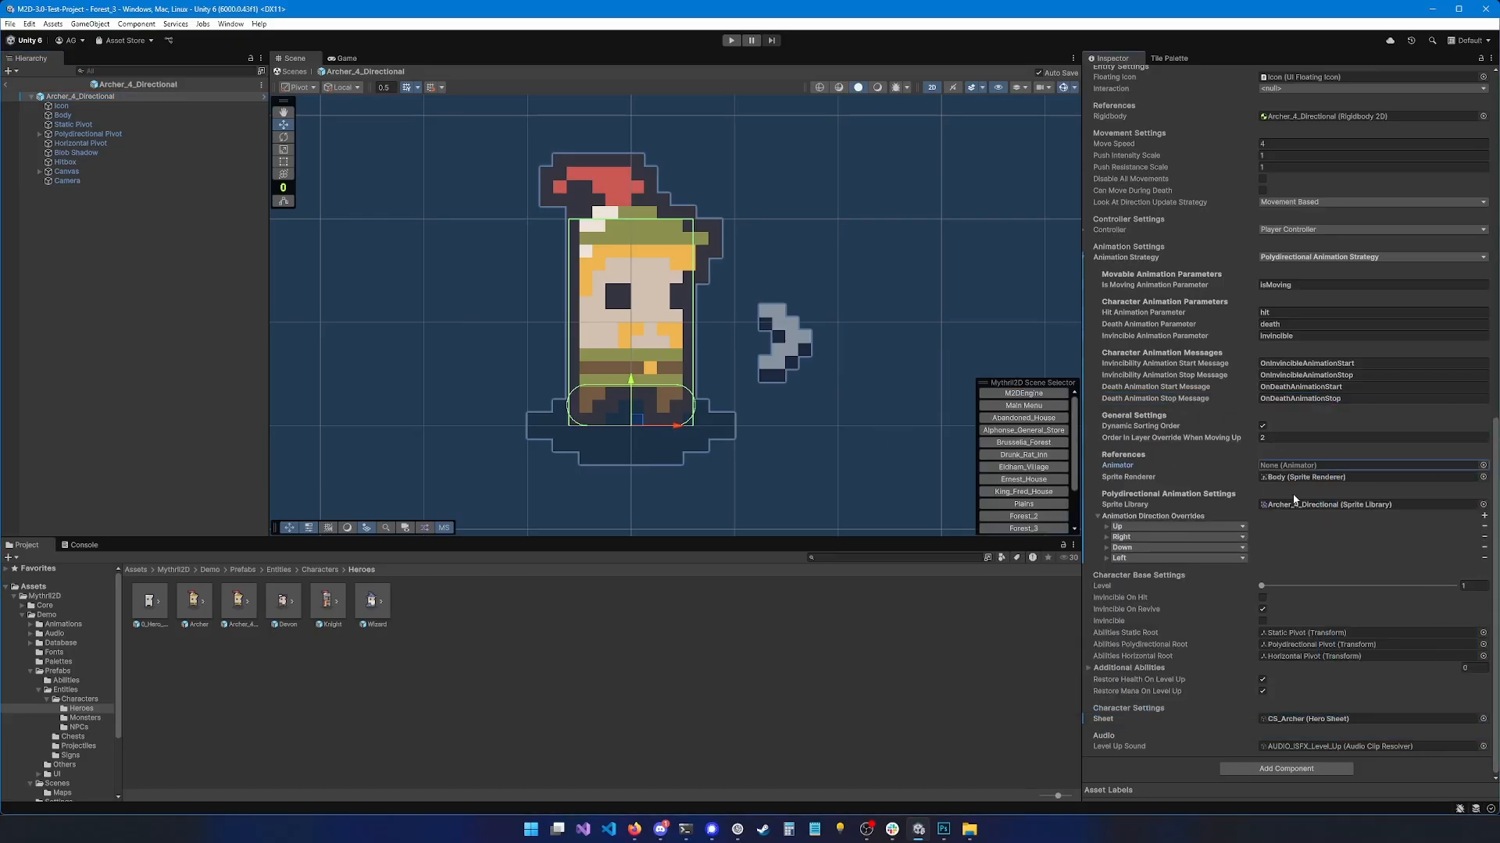
# Assign Body as both the Animator and the Sprite Renderer reference of the archer's animation strategy
pyautogui.click(1482, 464)
pyautogui.moveTo(773, 400); pyautogui.dragTo(887, 423)
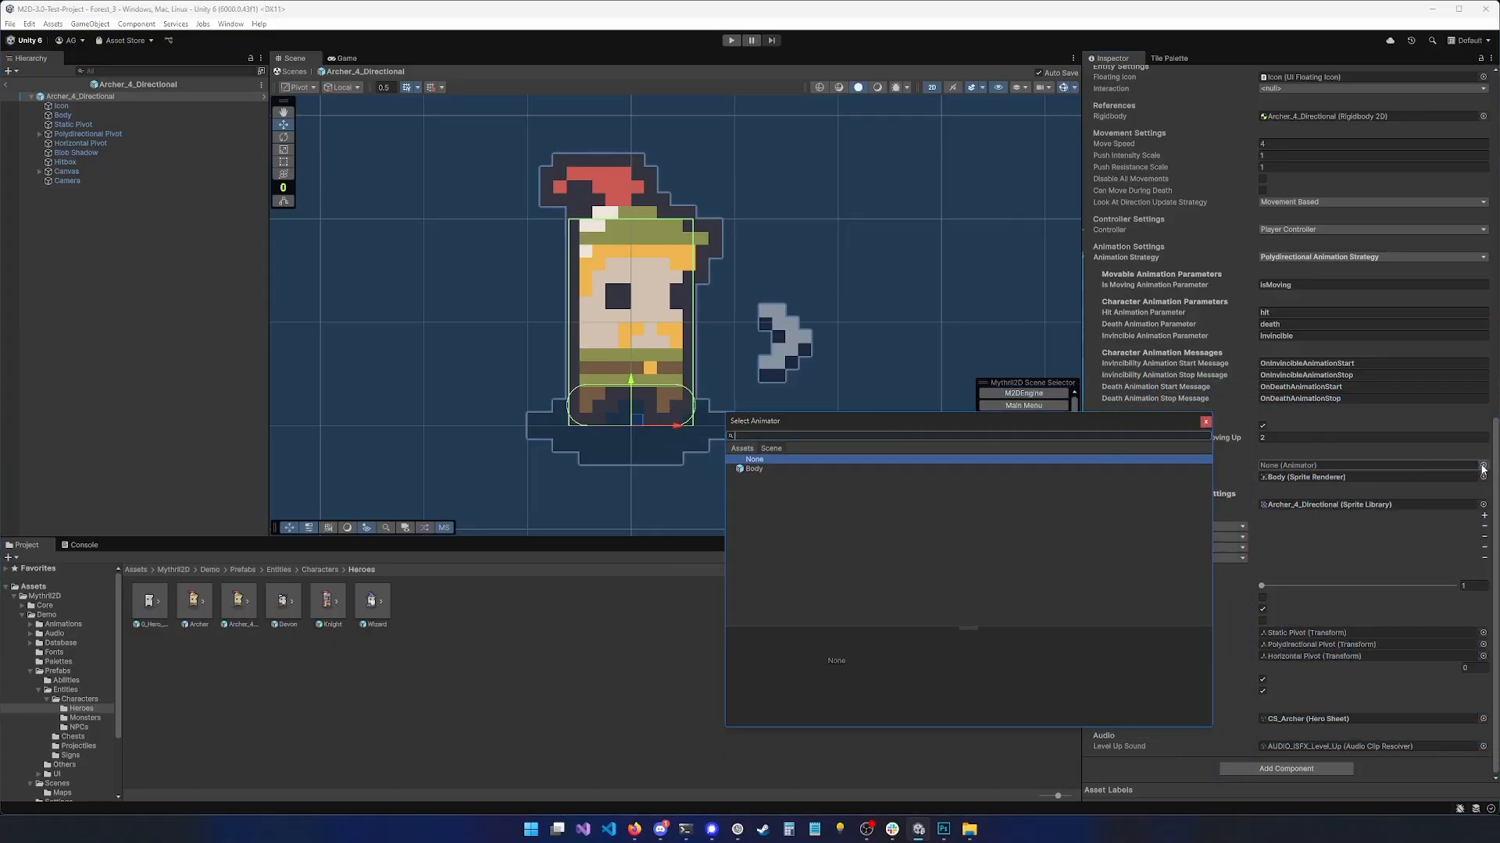
pyautogui.doubleClick(753, 469)
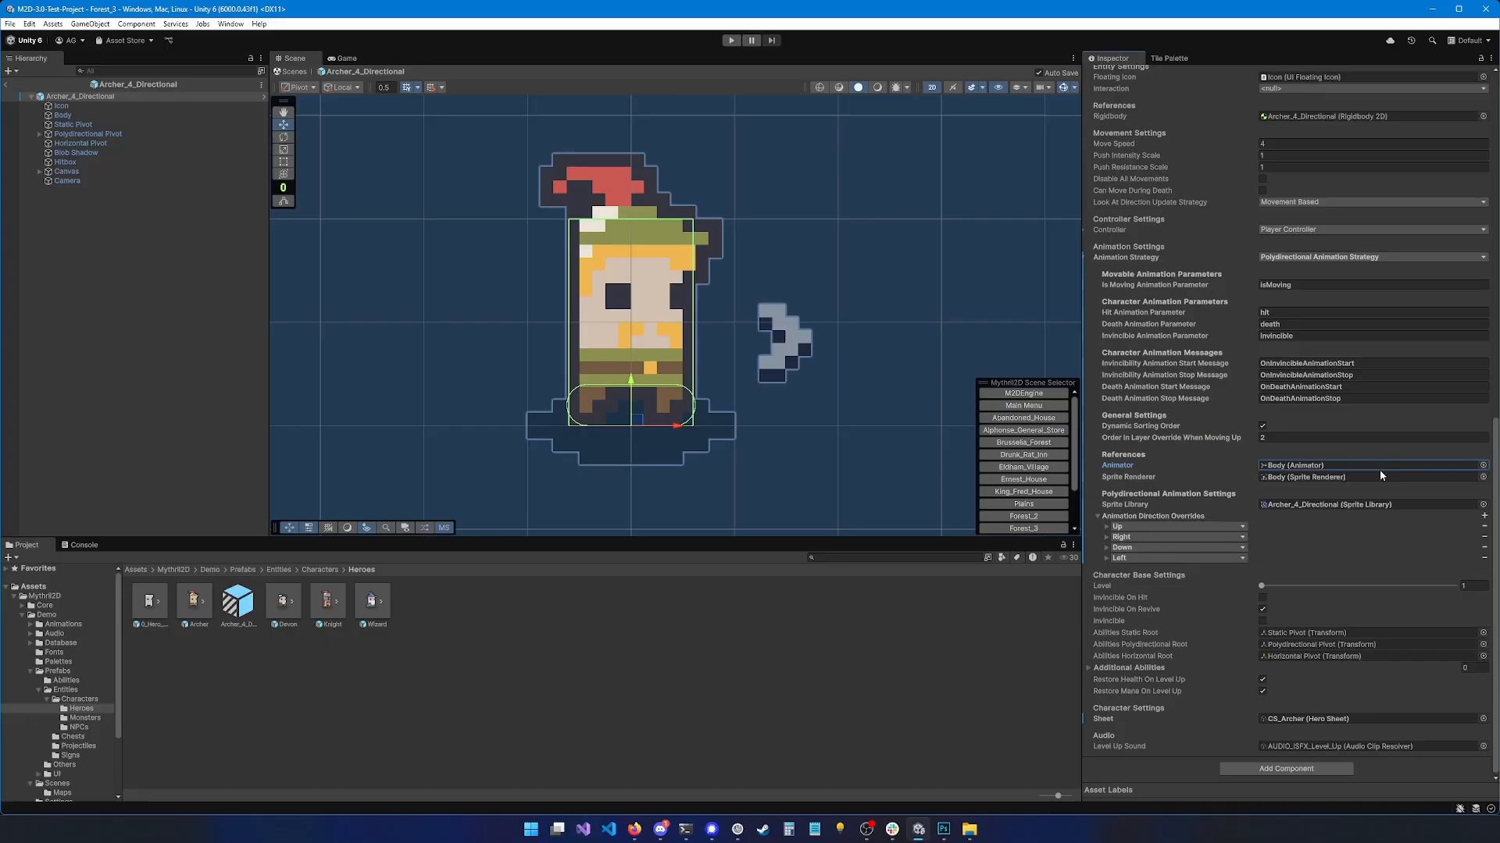
pyautogui.click(1482, 477)
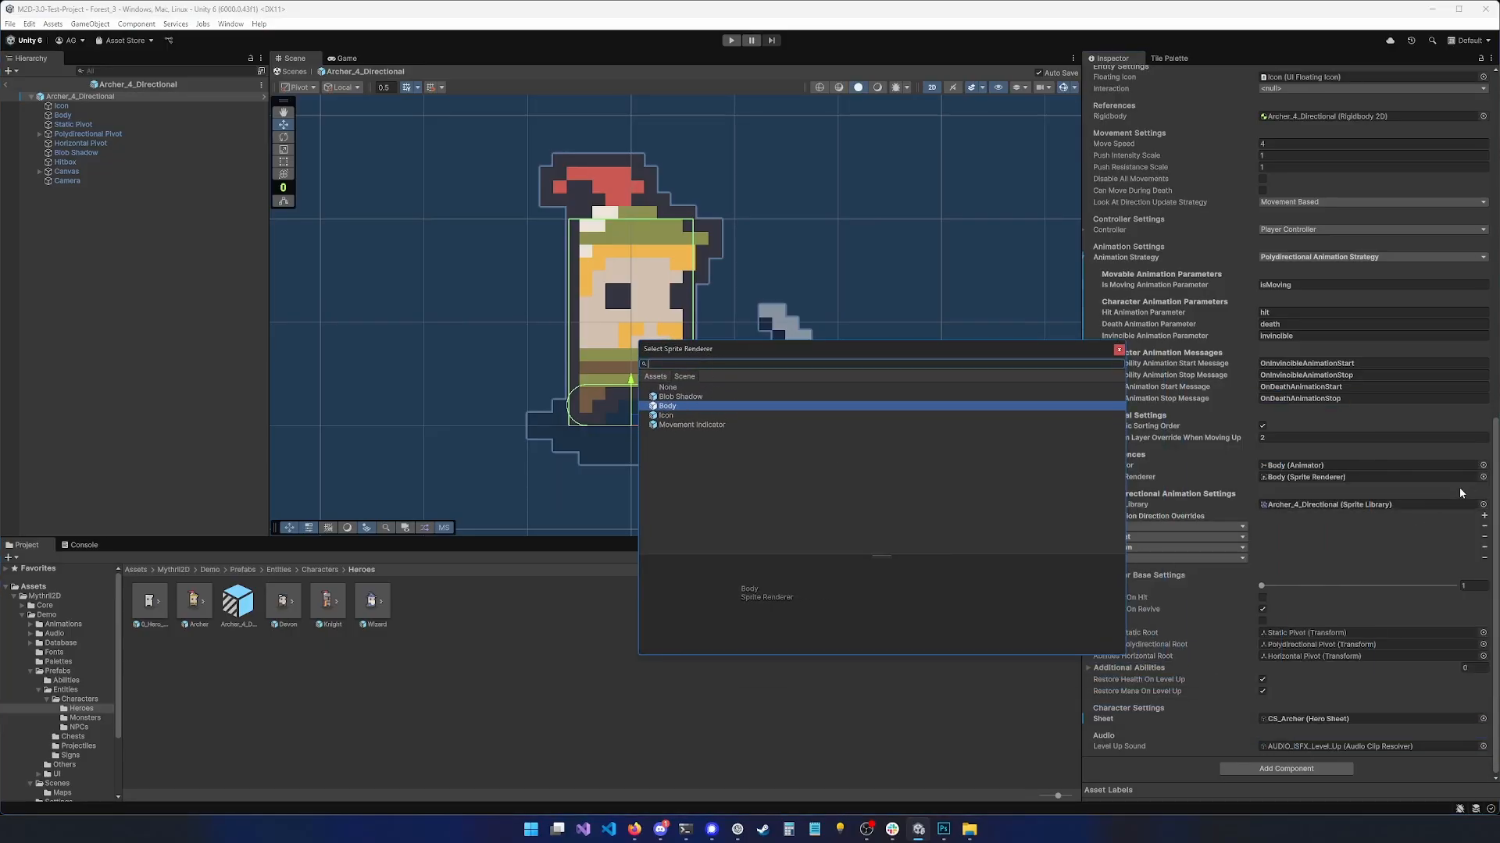
pyautogui.doubleClick(692, 401)
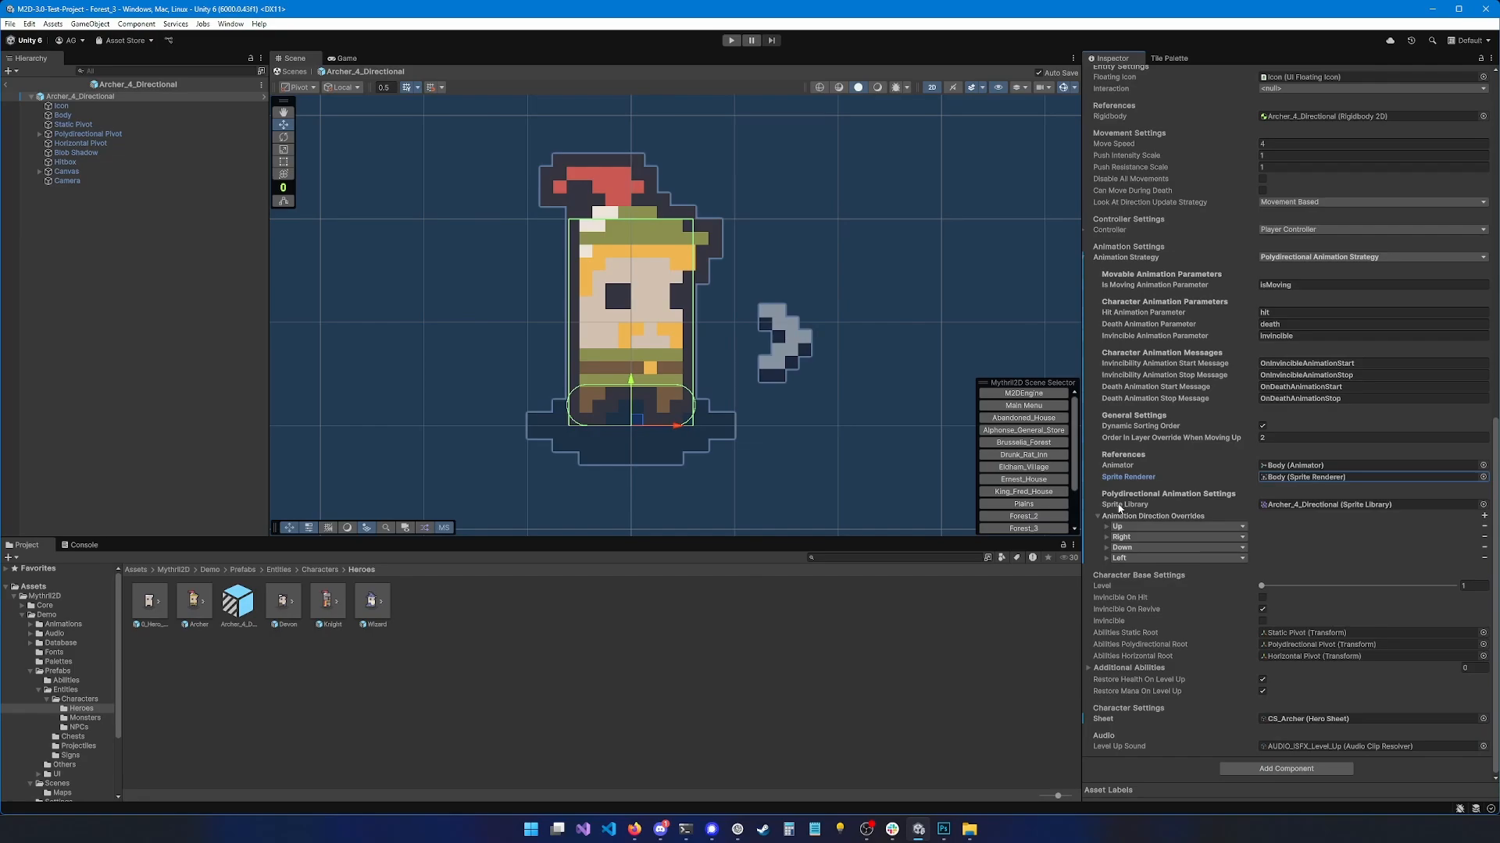
# Assign Archer_4_Directional as the Sprite Library reference of the archer's animation strategy and leave prefab editing
pyautogui.click(1482, 505)
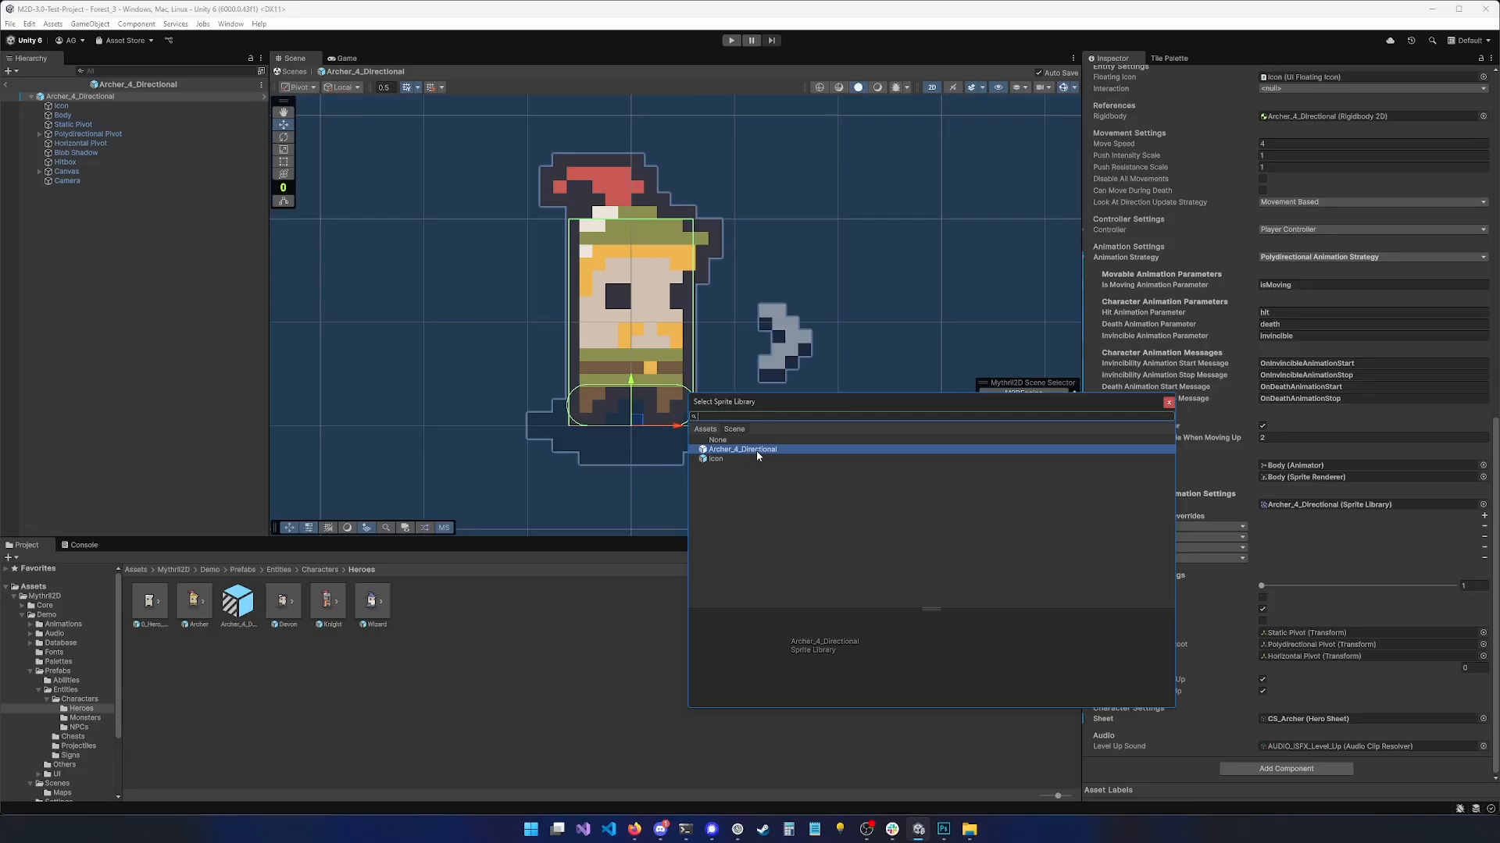
pyautogui.doubleClick(735, 451)
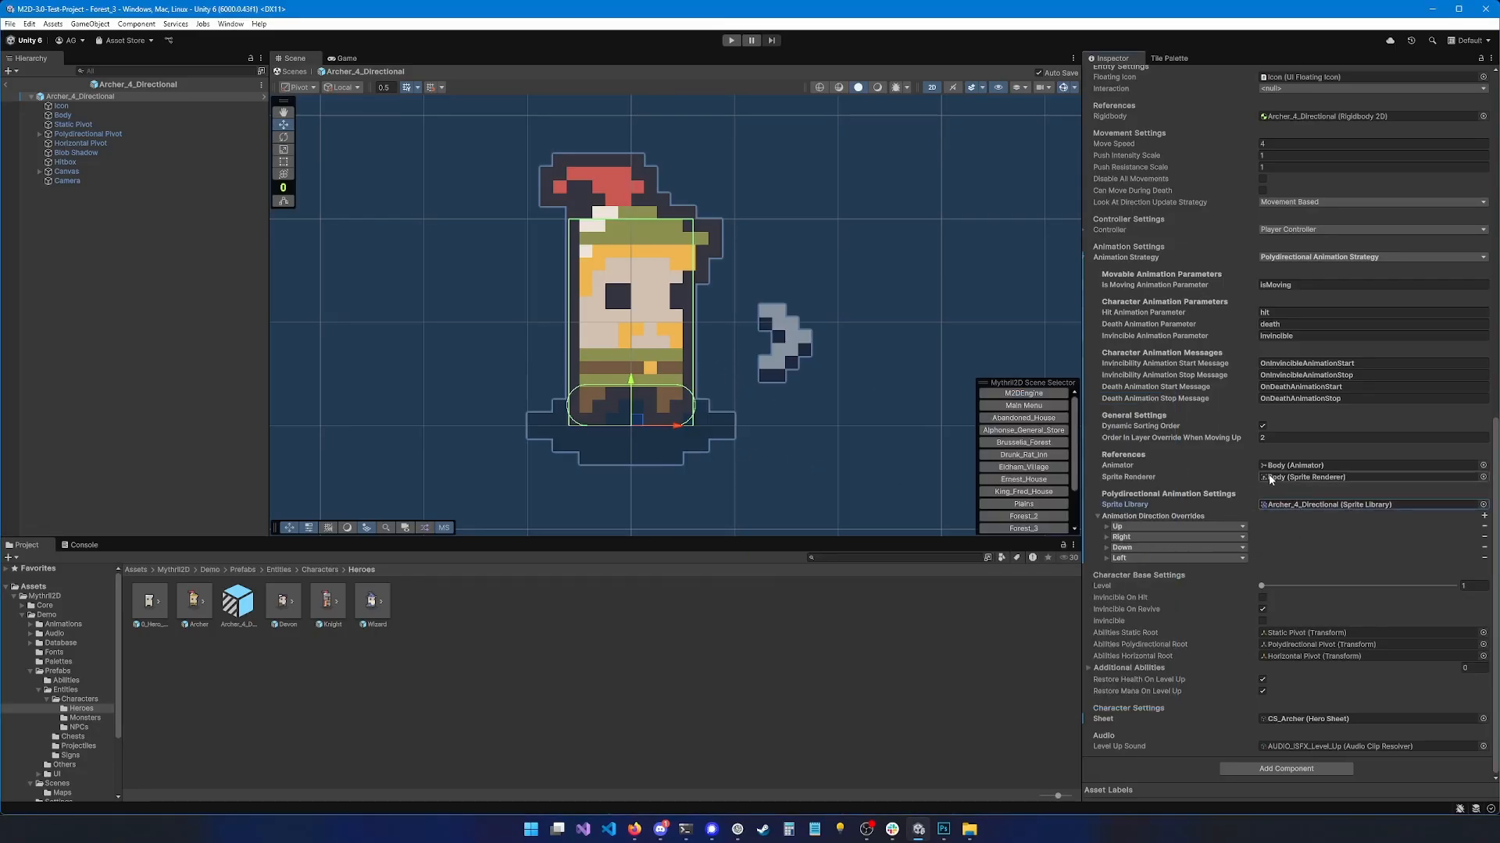
pyautogui.scroll(-7, 639, 345)
pyautogui.moveTo(598, 352); pyautogui.dragTo(640, 403, button='middle')
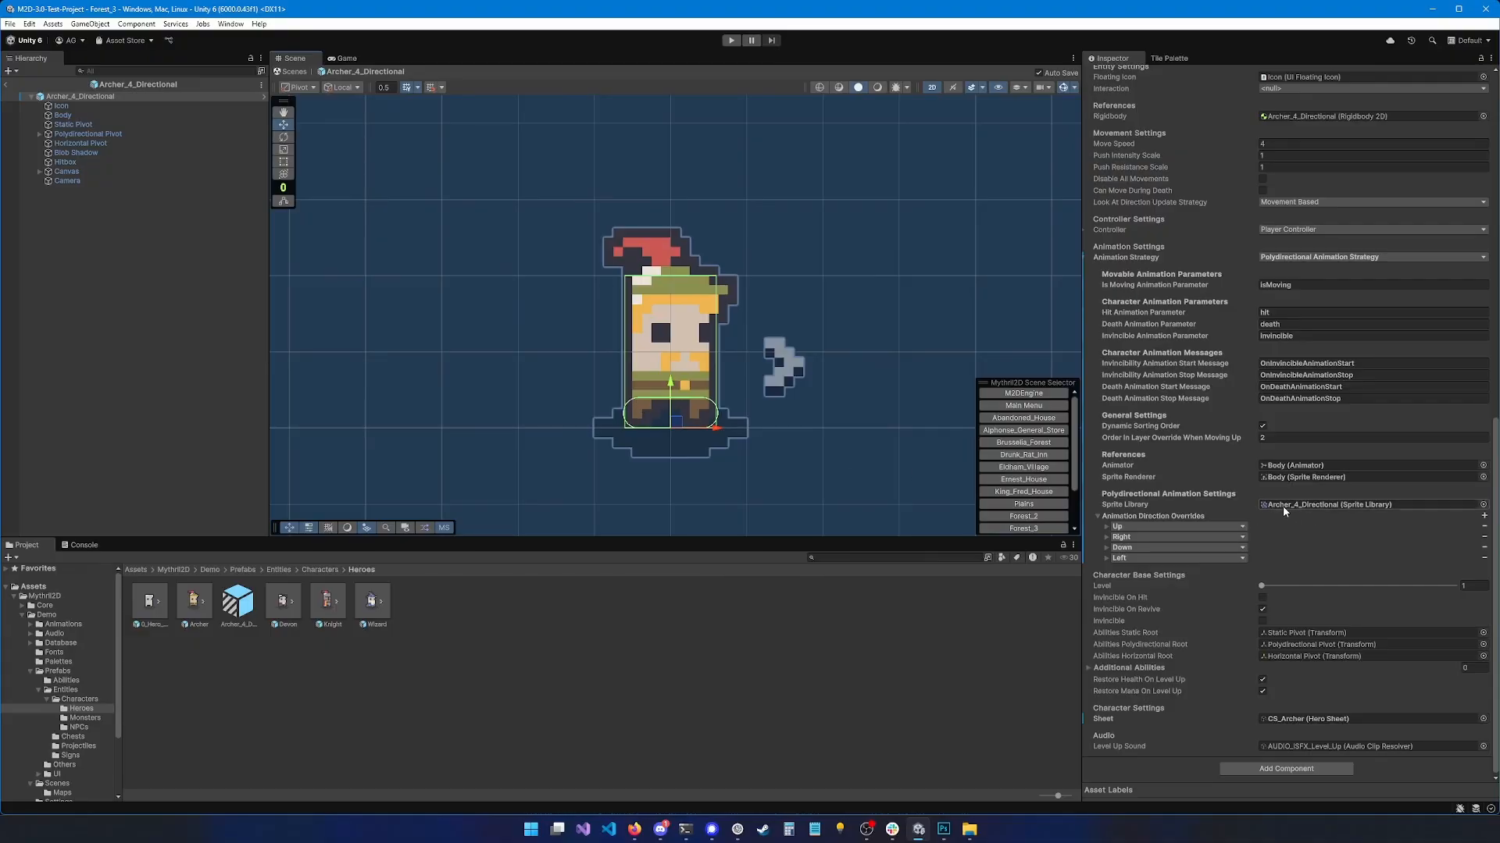
pyautogui.click(7, 84)
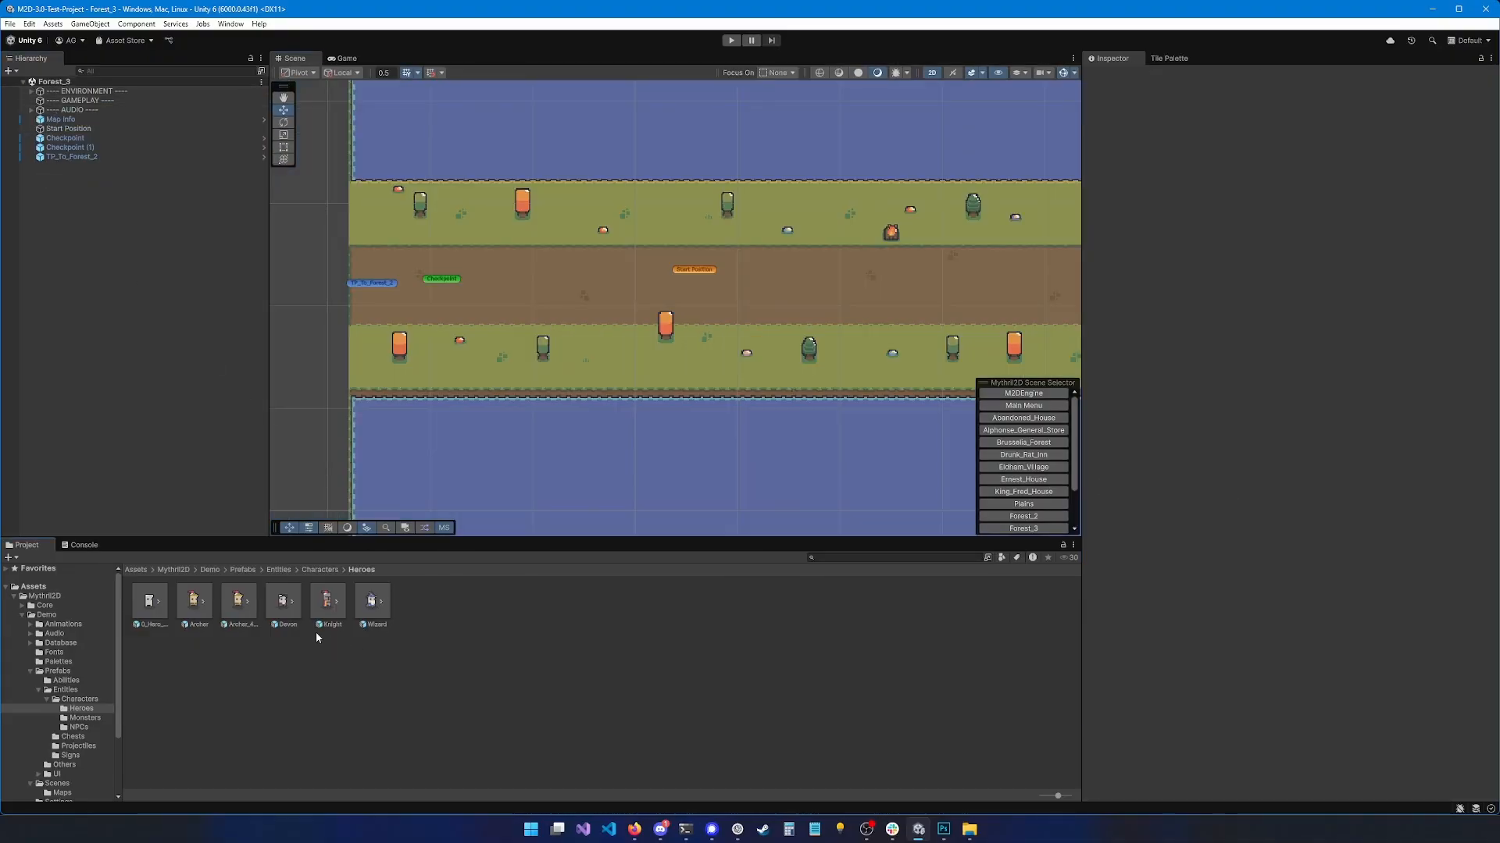
# Create a prefab variant of 0_Hero_Base in the Heroes folder and name it Custom_Hero
pyautogui.click(152, 607)
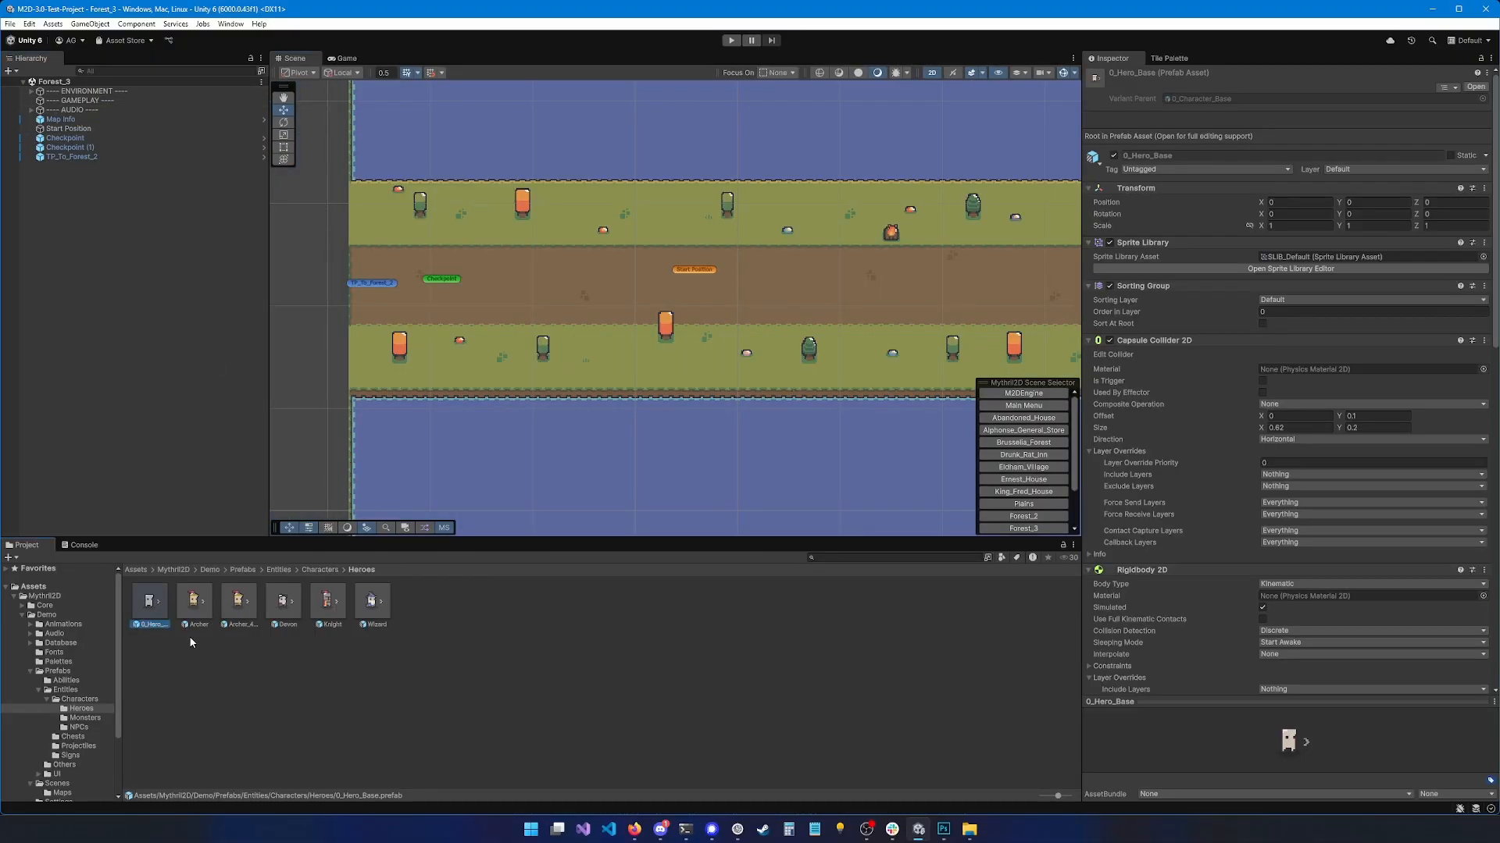
pyautogui.rightClick(154, 602)
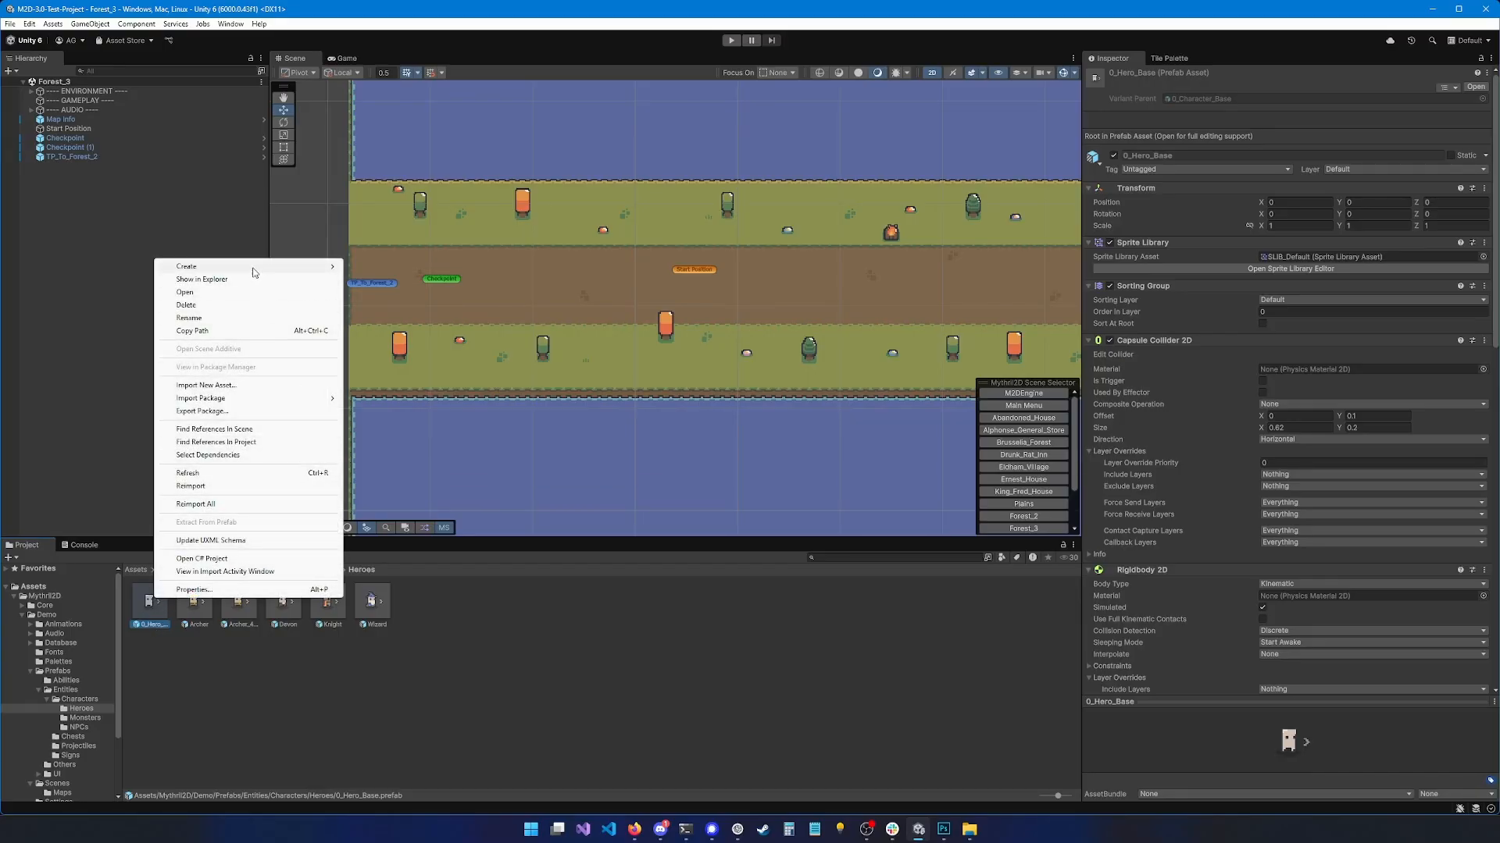
pyautogui.moveTo(258, 269)
pyautogui.moveTo(409, 421)
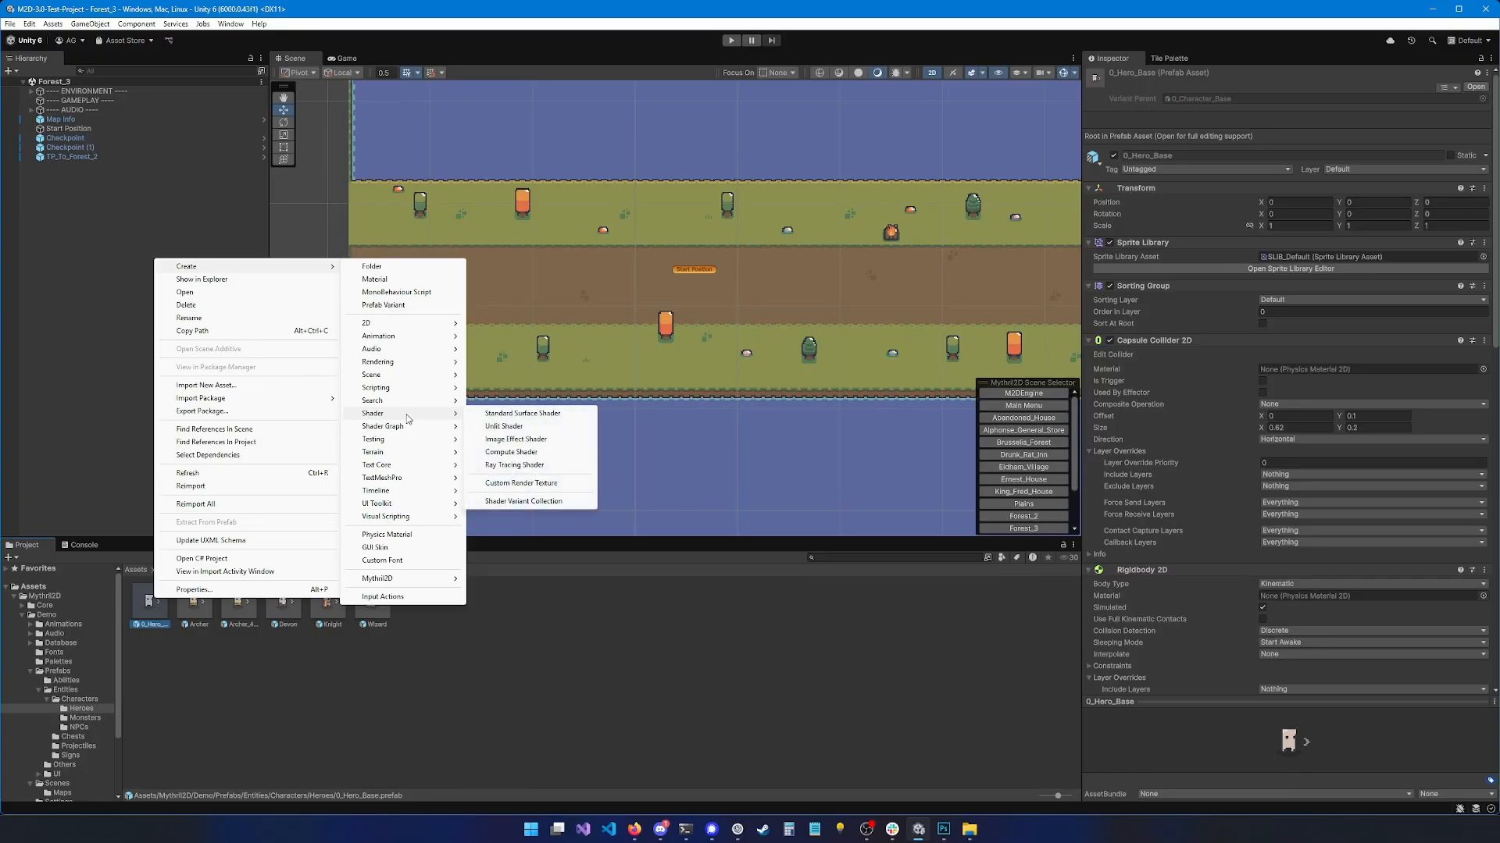
pyautogui.click(384, 305)
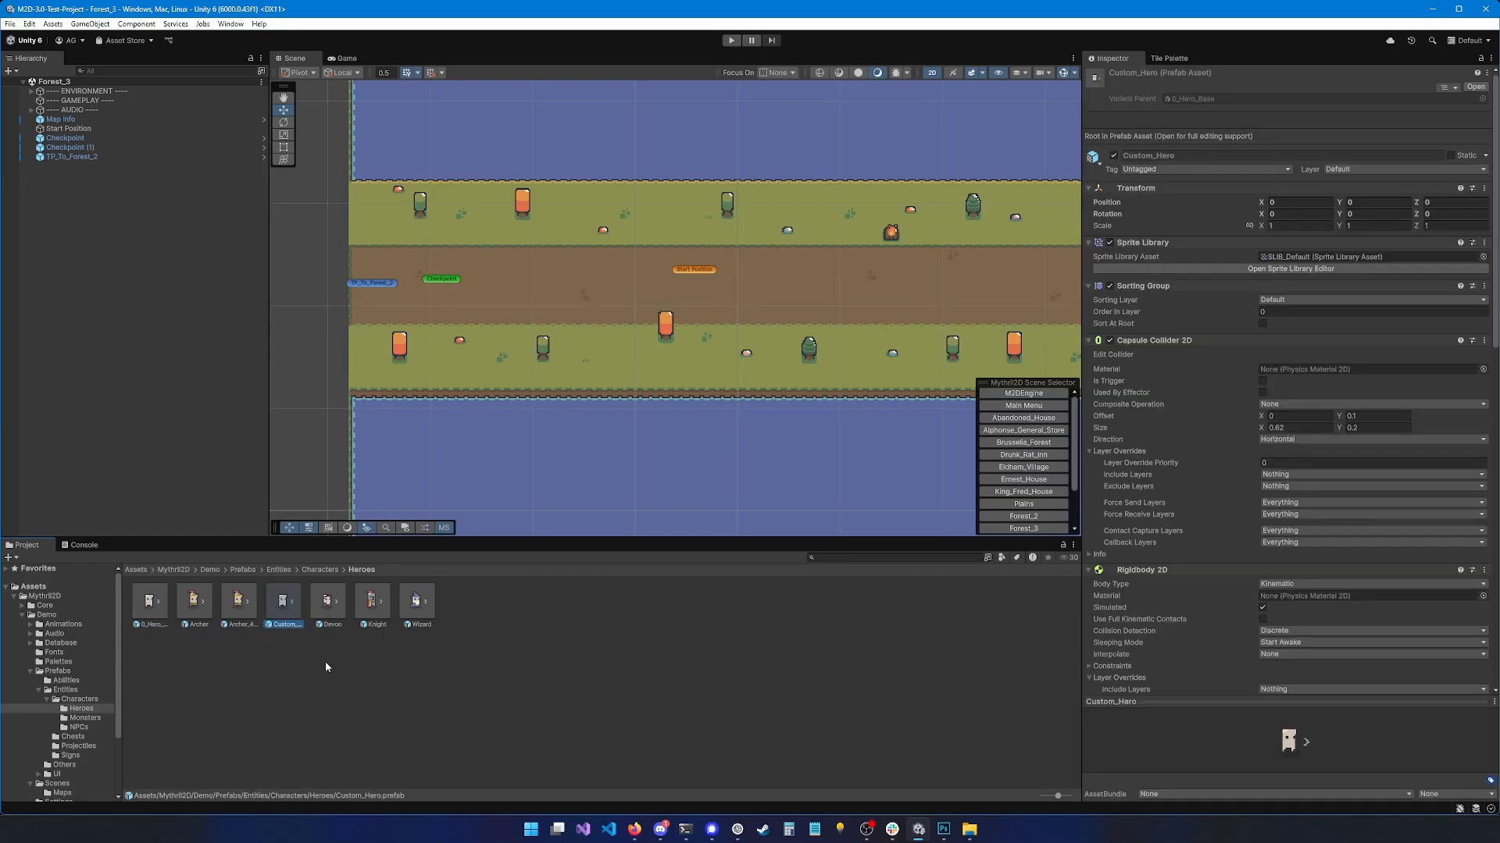
pyautogui.click(325, 663)
# Open the Custom_Hero prefab for editing and slightly widen the area showing its component properties
pyautogui.doubleClick(285, 605)
pyautogui.scroll(-5, 620, 317)
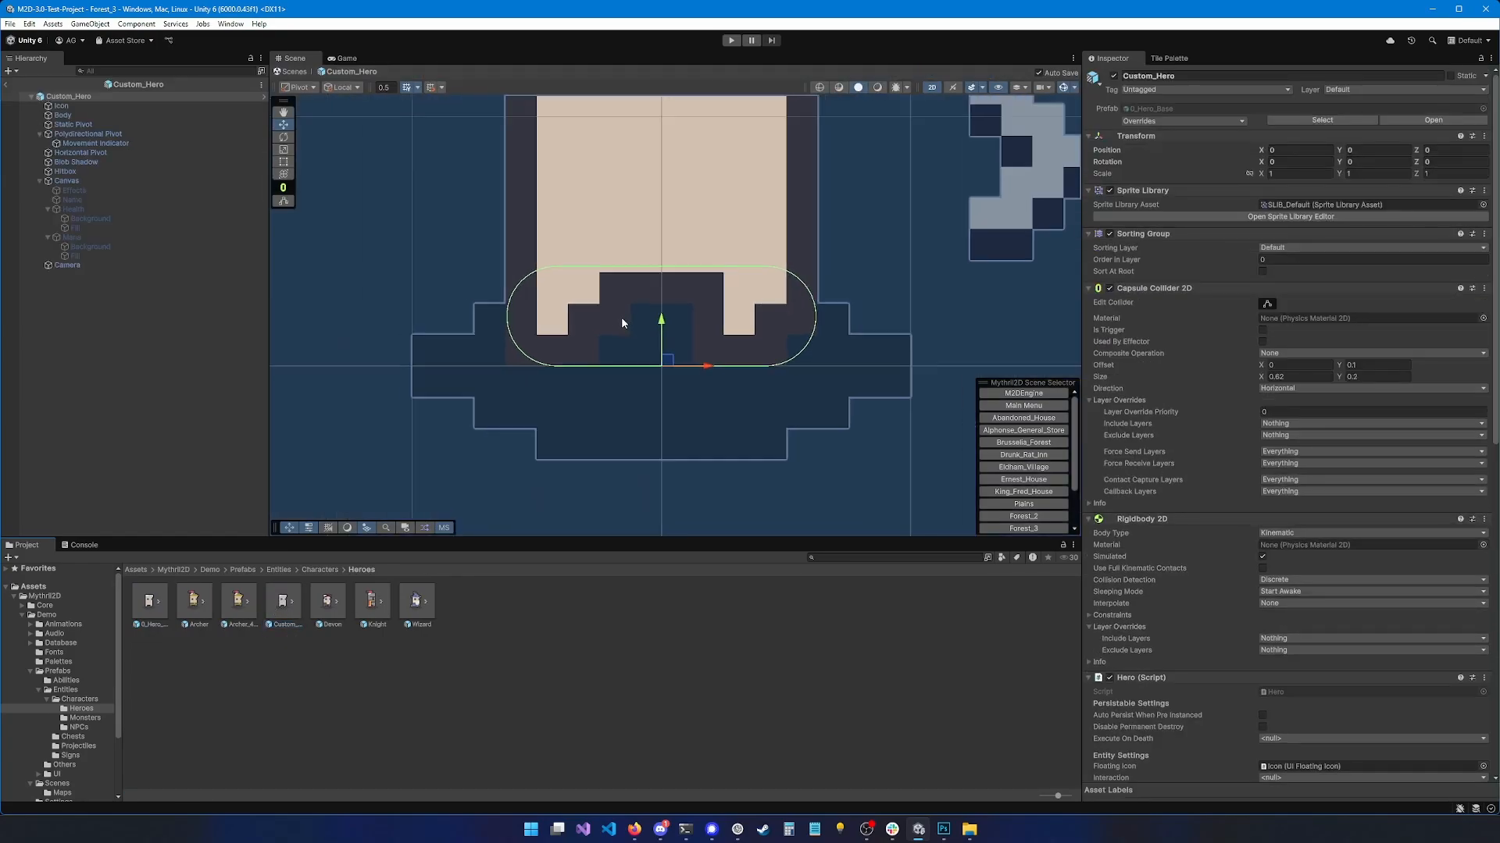
pyautogui.moveTo(663, 252); pyautogui.dragTo(676, 343, button='middle')
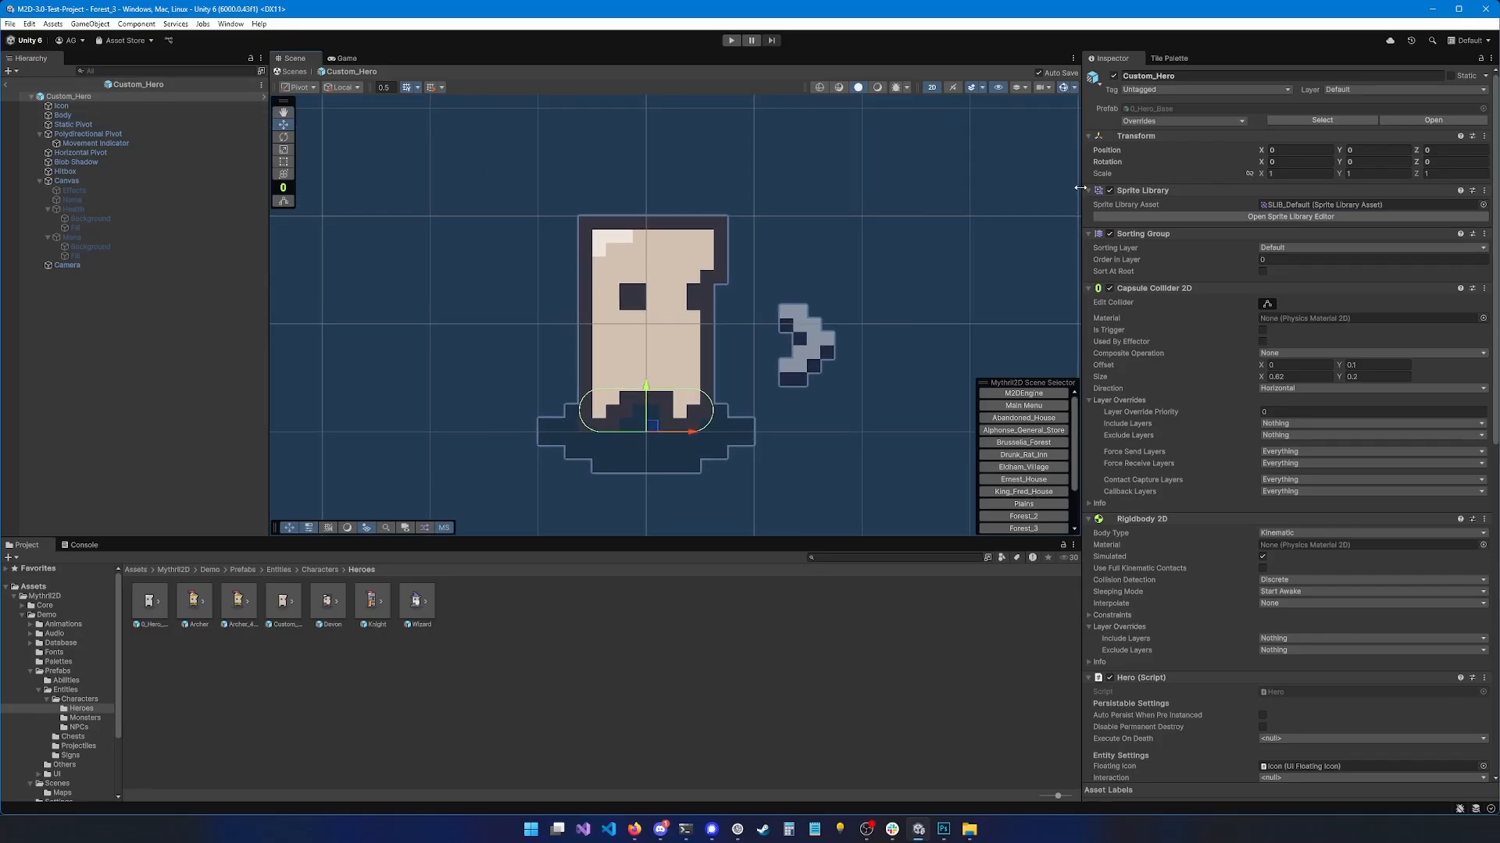
pyautogui.moveTo(1080, 187); pyautogui.dragTo(1059, 187)
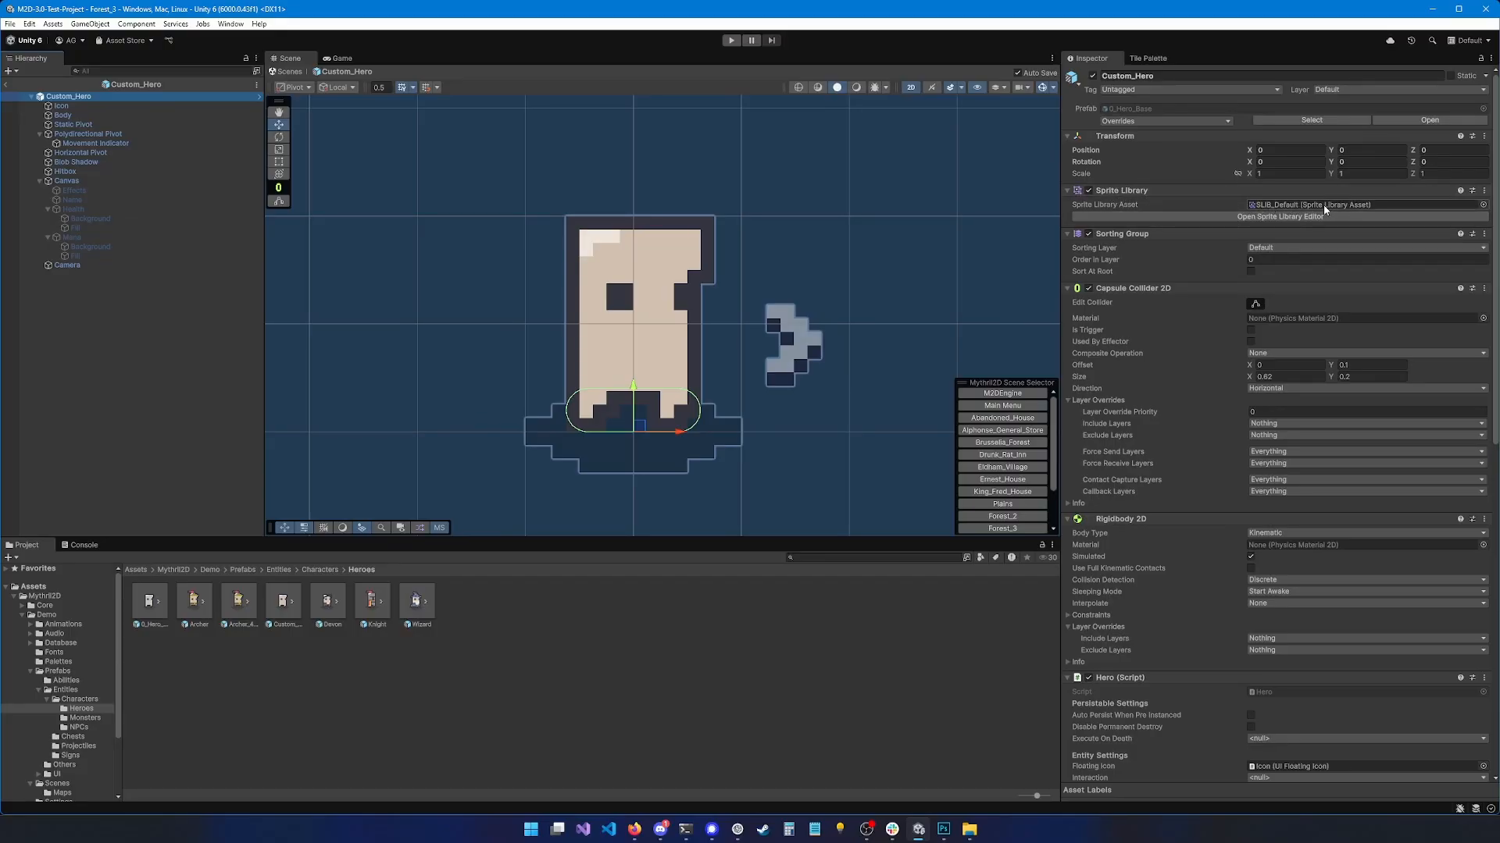
# Try SLIB_Adventurer, SLIB_Archer and SLIB_Devon as the Sprite Library Asset of Custom_Hero
pyautogui.click(1483, 205)
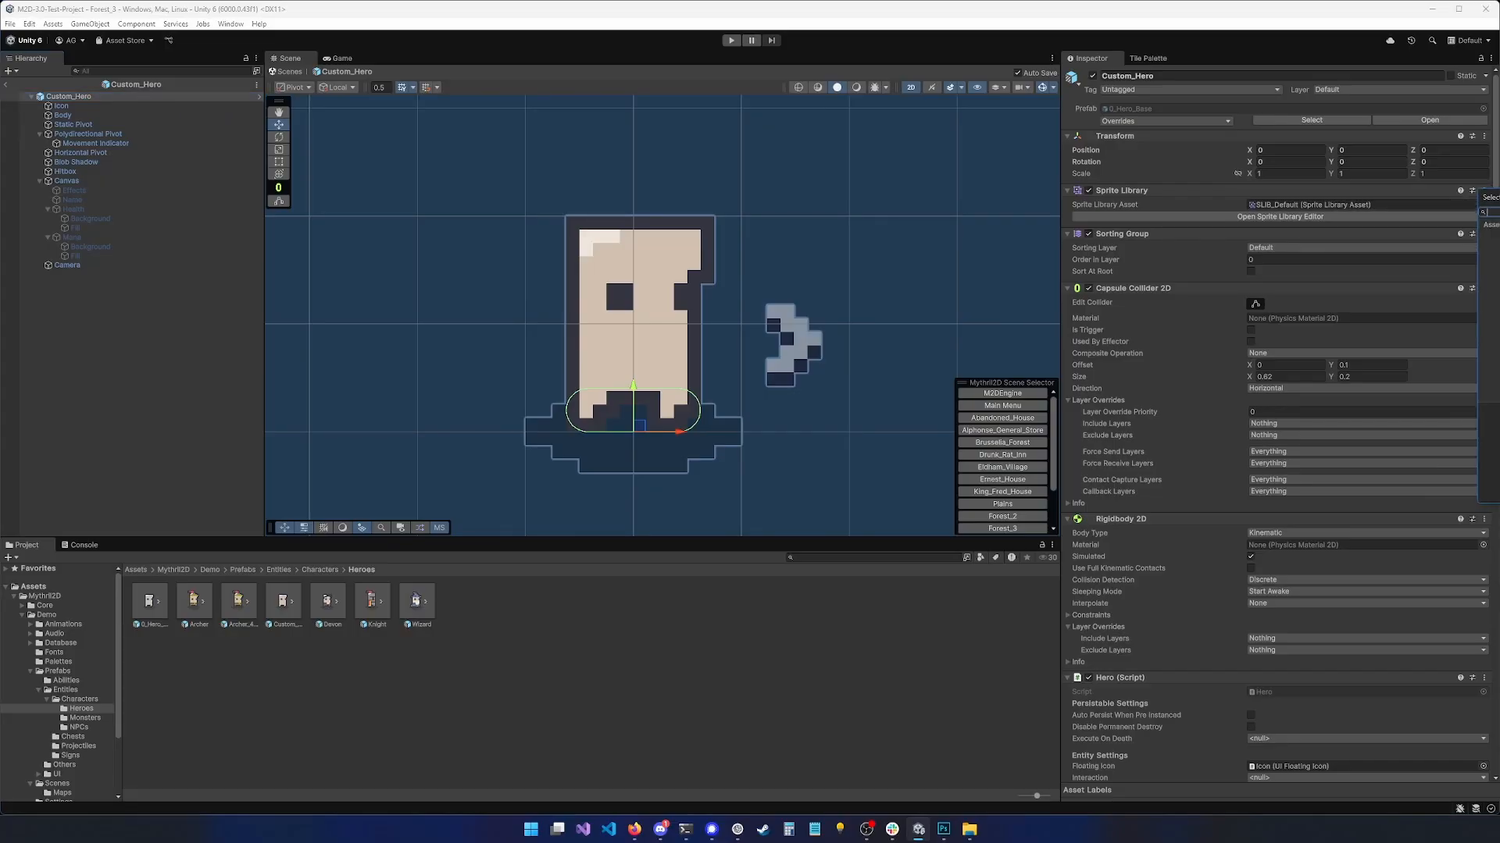
pyautogui.moveTo(1486, 209); pyautogui.dragTo(868, 192)
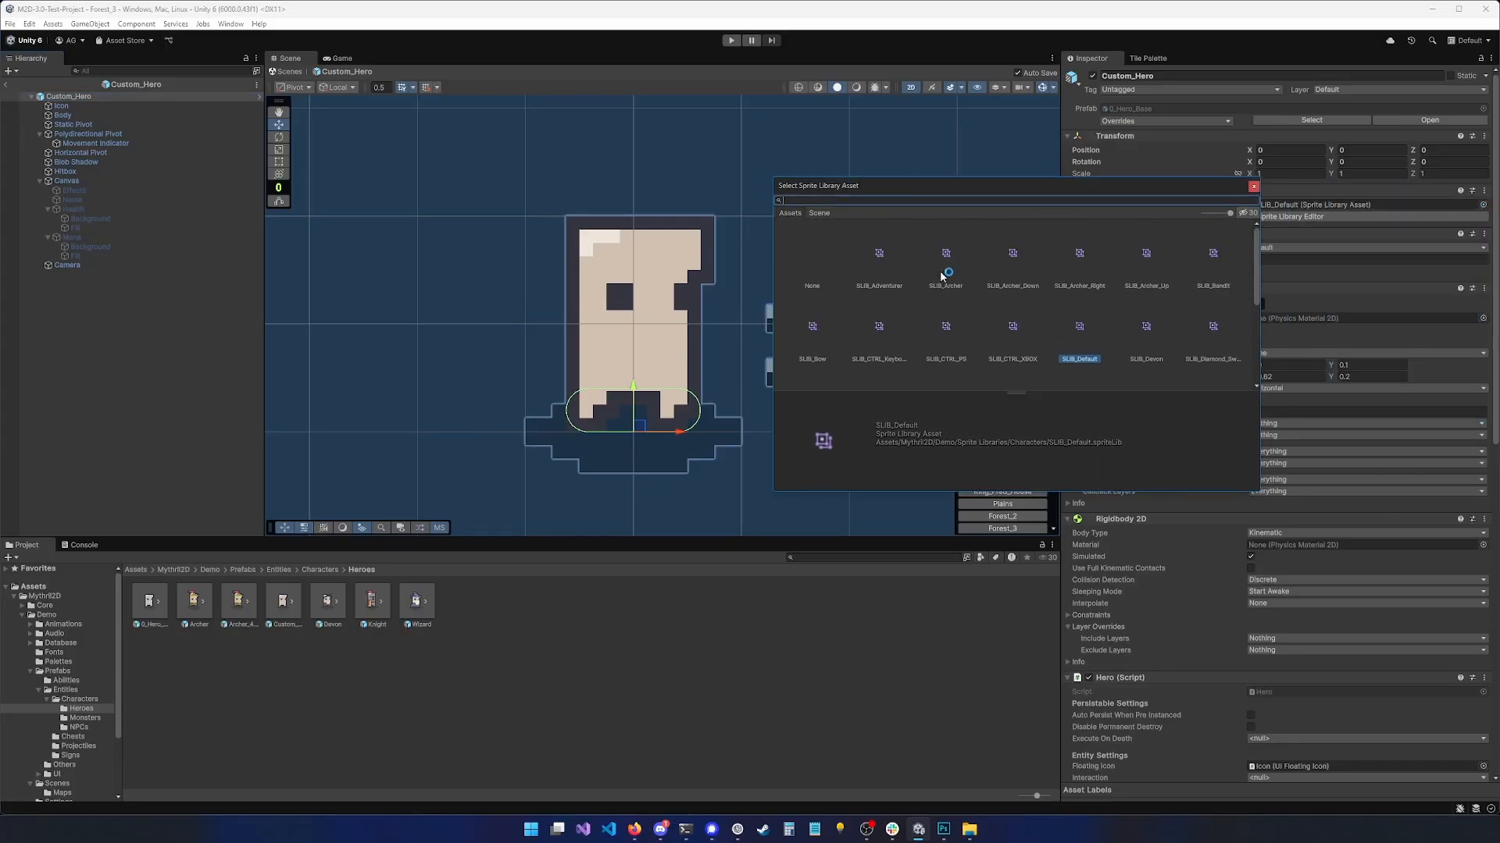
pyautogui.scroll(1, 947, 274)
pyautogui.click(879, 257)
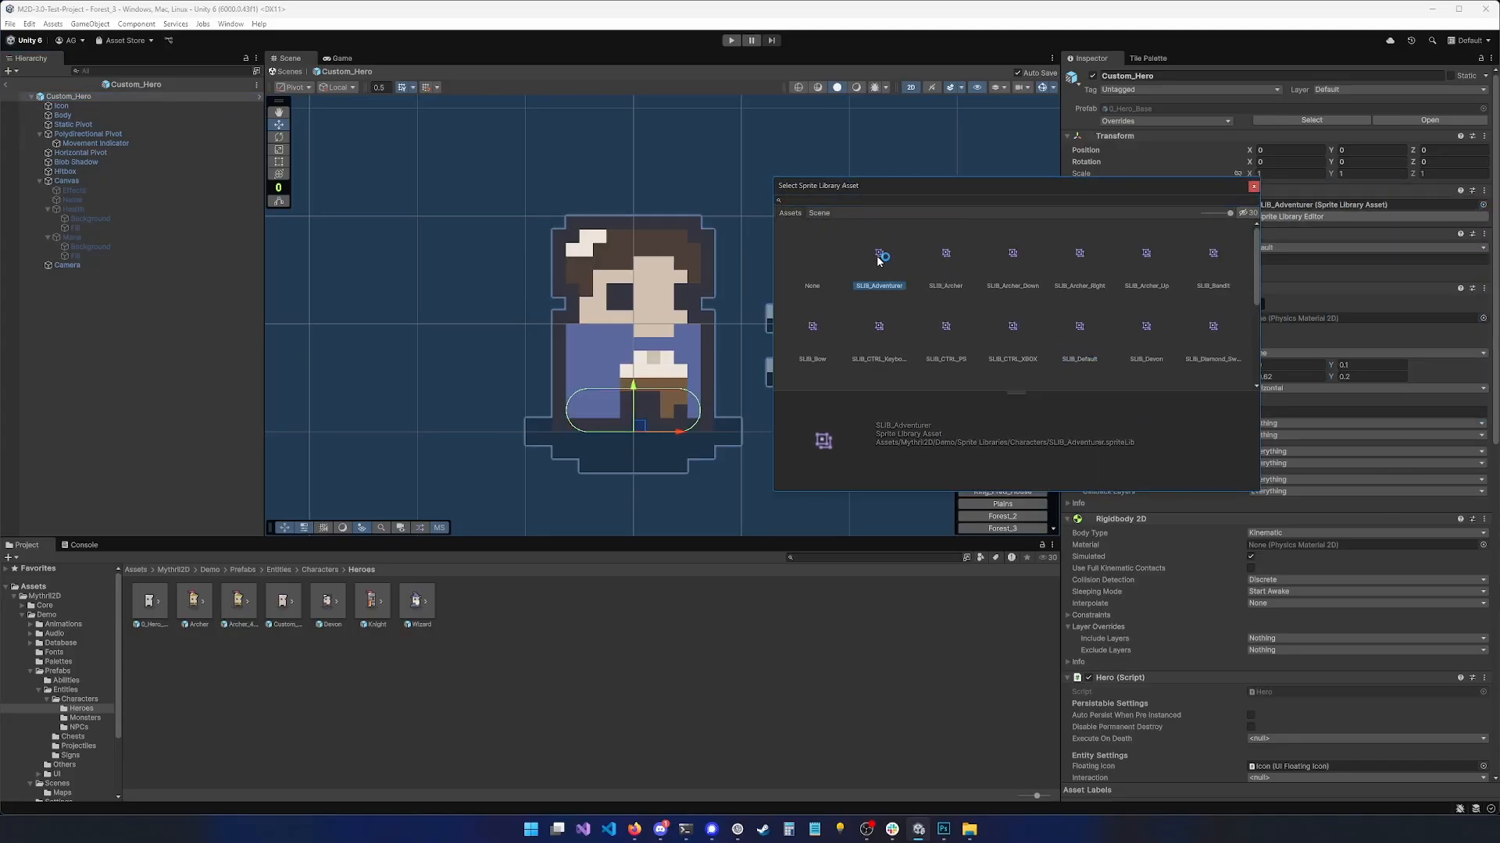
pyautogui.click(947, 254)
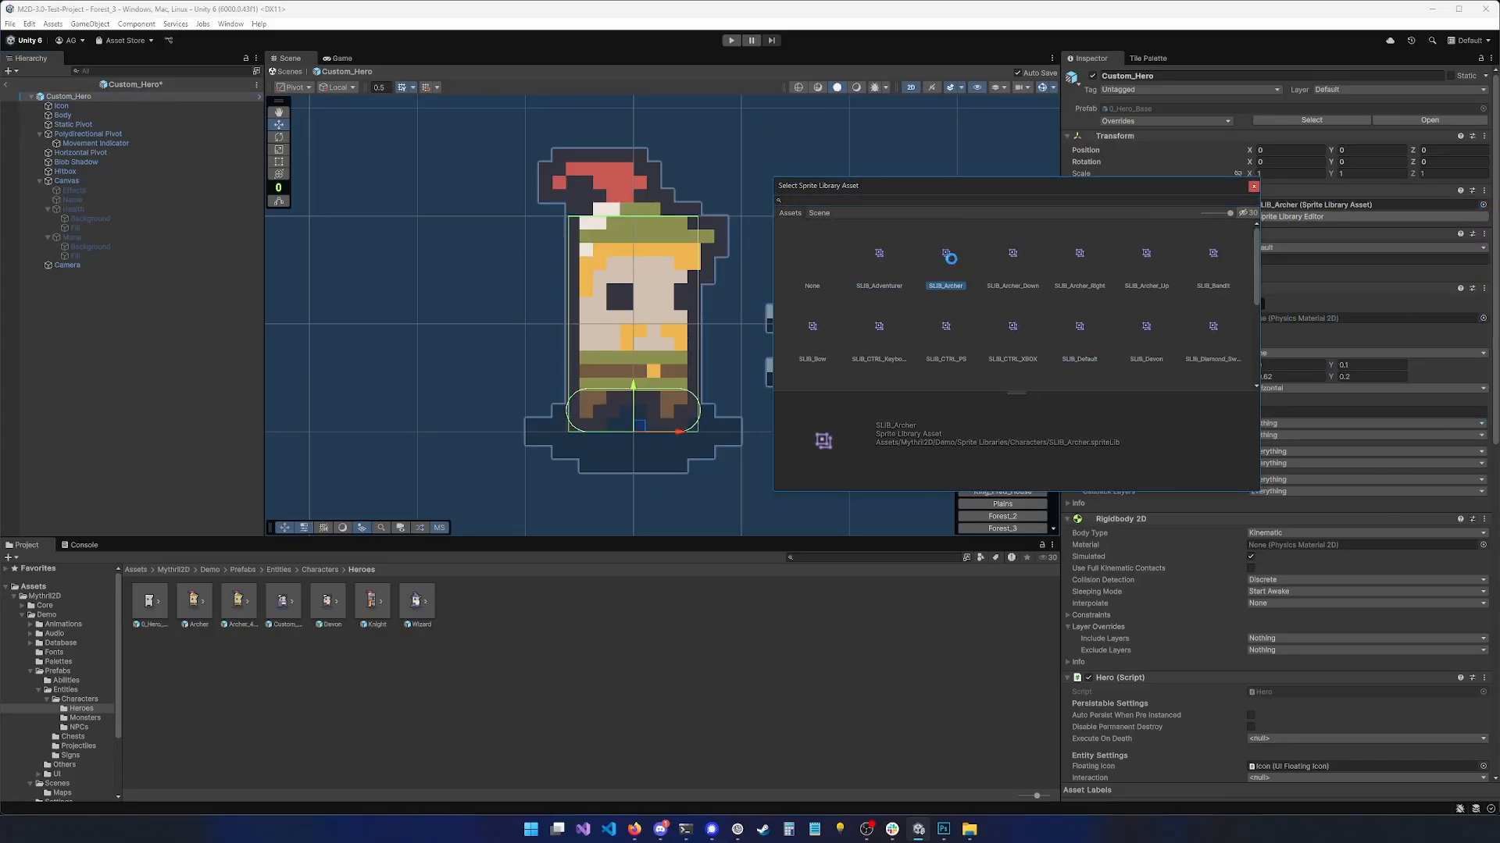
pyautogui.click(1146, 328)
pyautogui.scroll(-2, 1085, 329)
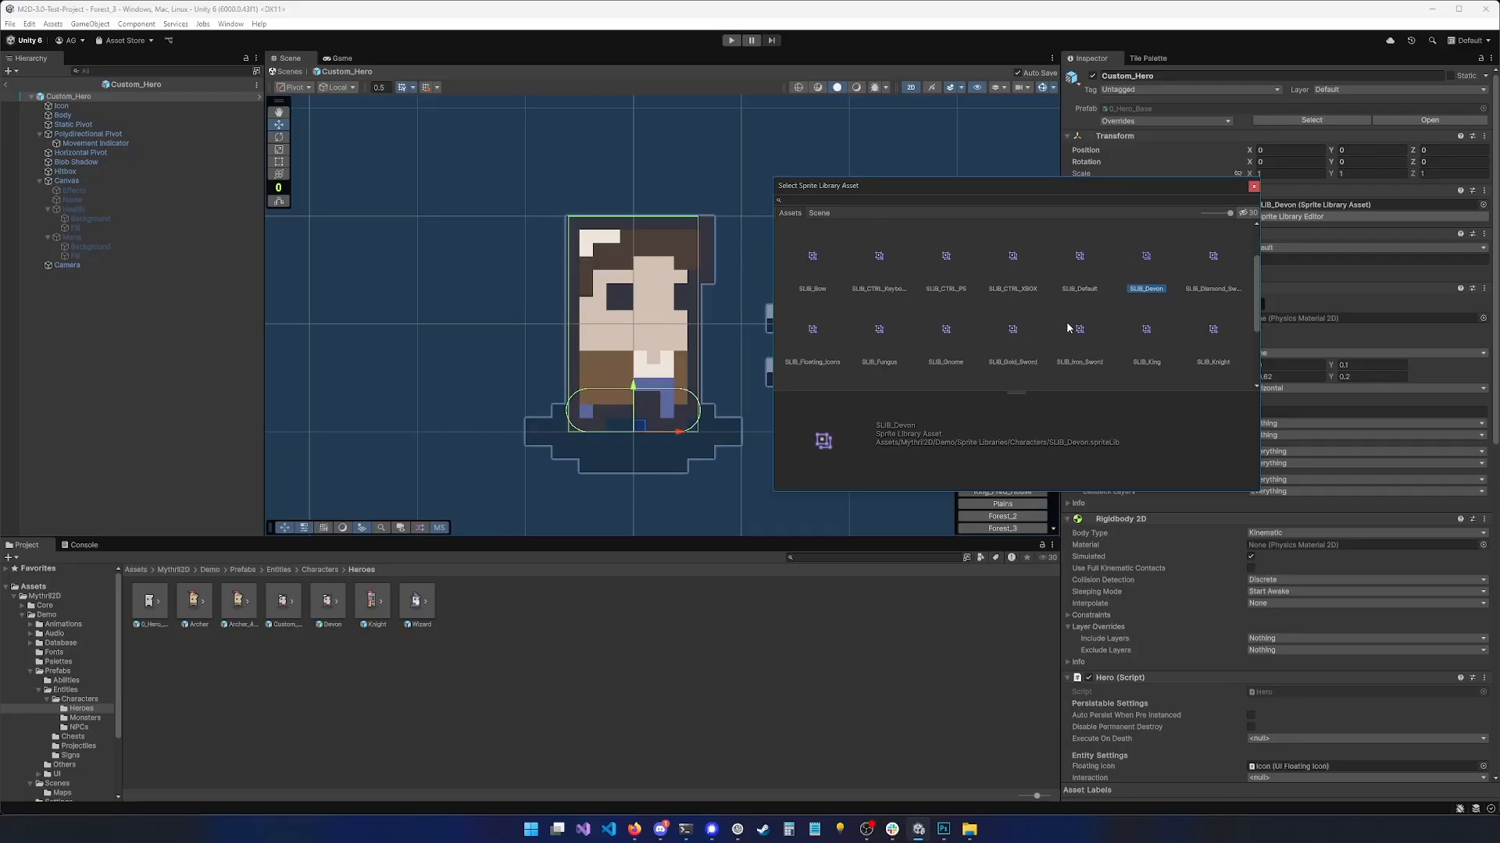
# Try the SLIB_Diamond_Sword sprite library on Custom_Hero and switch back to SLIB_Devon
pyautogui.scroll(1, 984, 326)
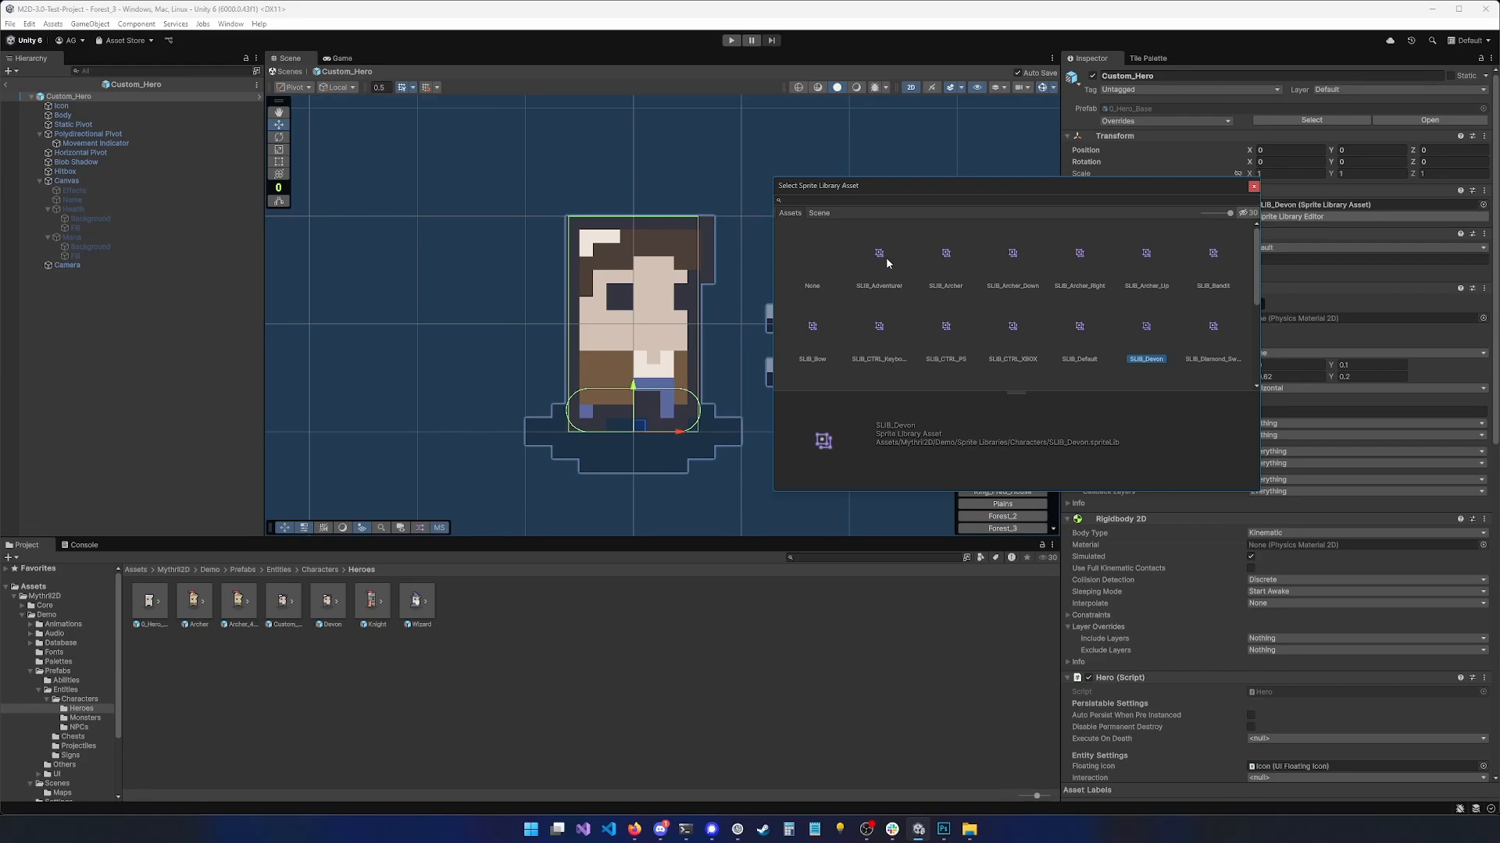
pyautogui.moveTo(1167, 186); pyautogui.dragTo(1143, 179)
pyautogui.click(1193, 326)
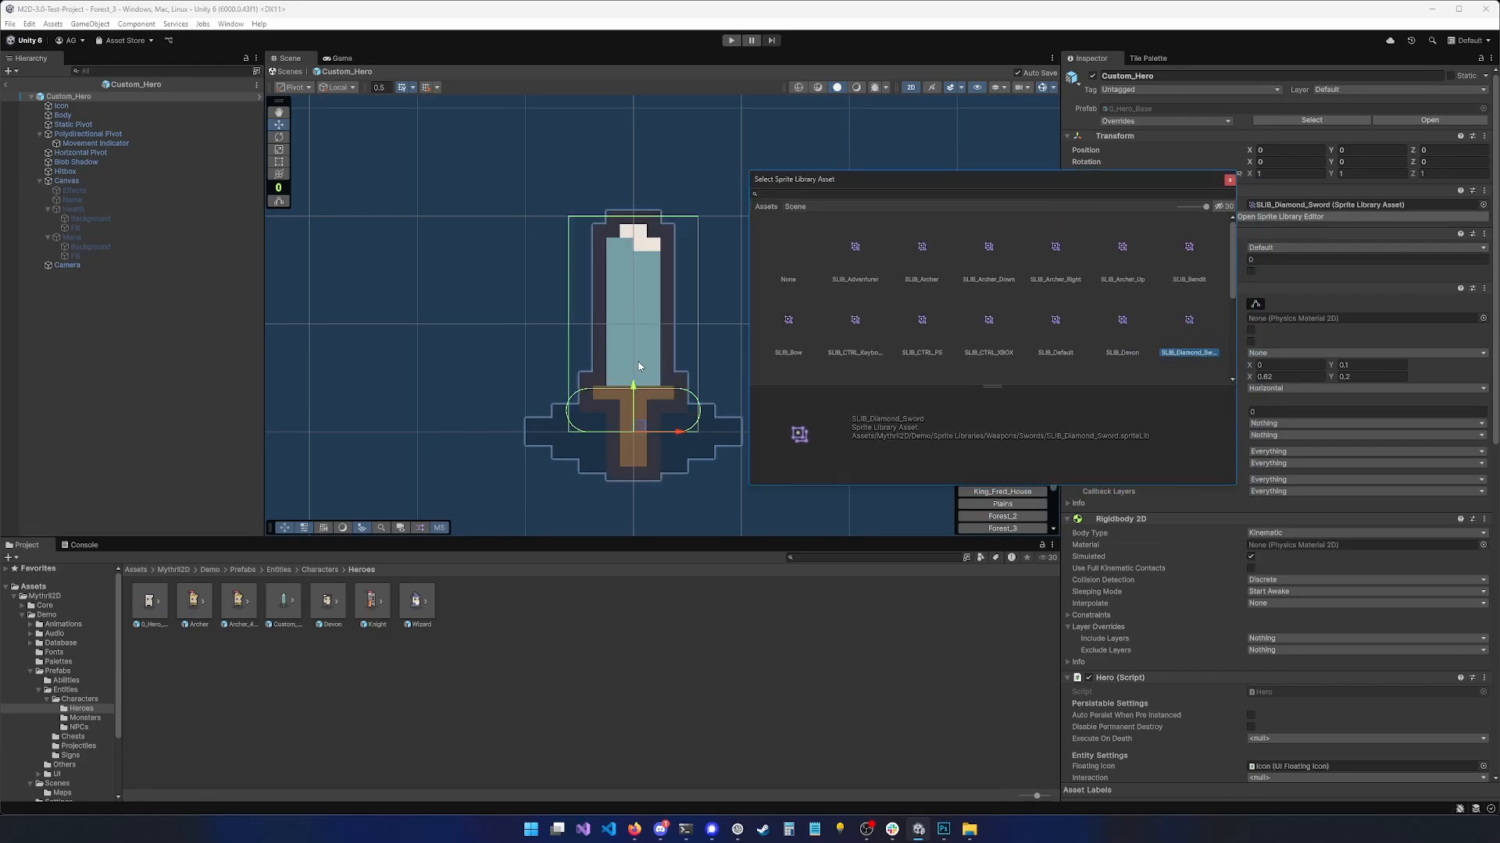
pyautogui.scroll(-1, 1140, 329)
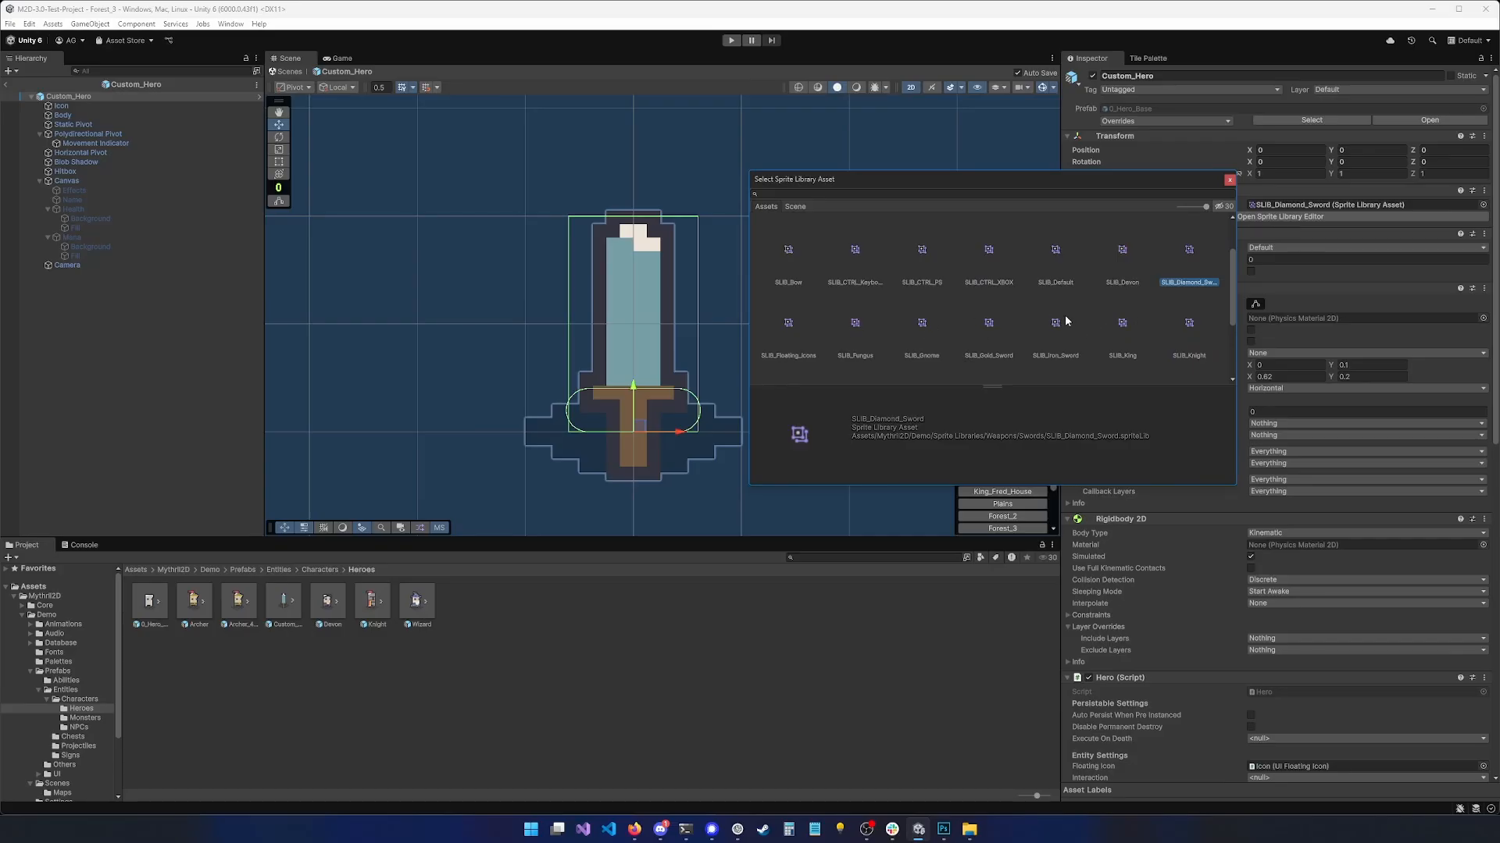
pyautogui.scroll(1, 1065, 316)
pyautogui.click(1125, 319)
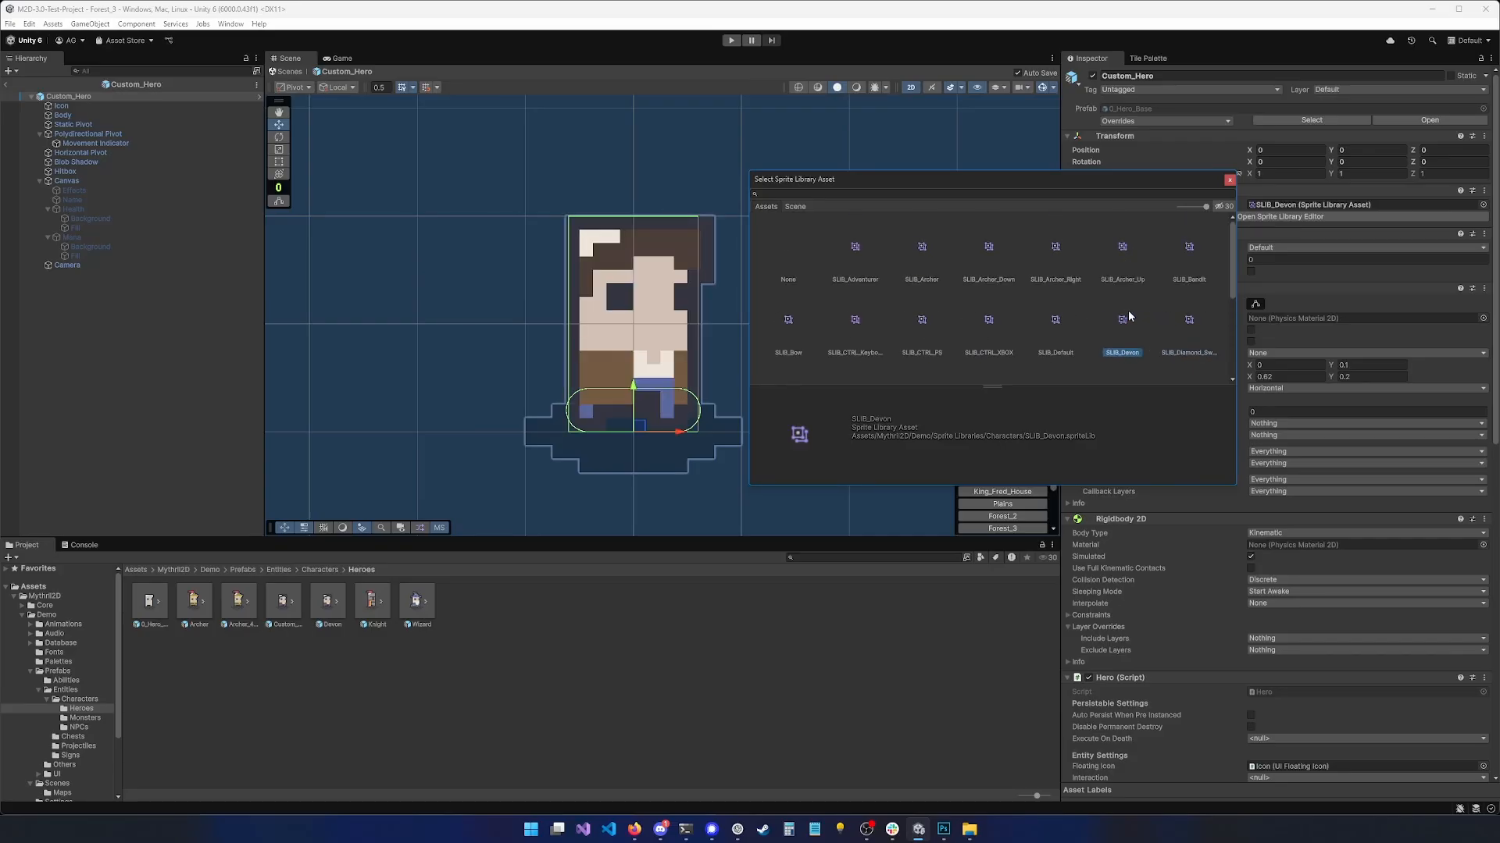
# Preview SLIB_Archer and SLIB_Adventurer on the hero, and set its Sprite Library Asset to SLIB_Bandit
pyautogui.click(934, 247)
pyautogui.click(844, 256)
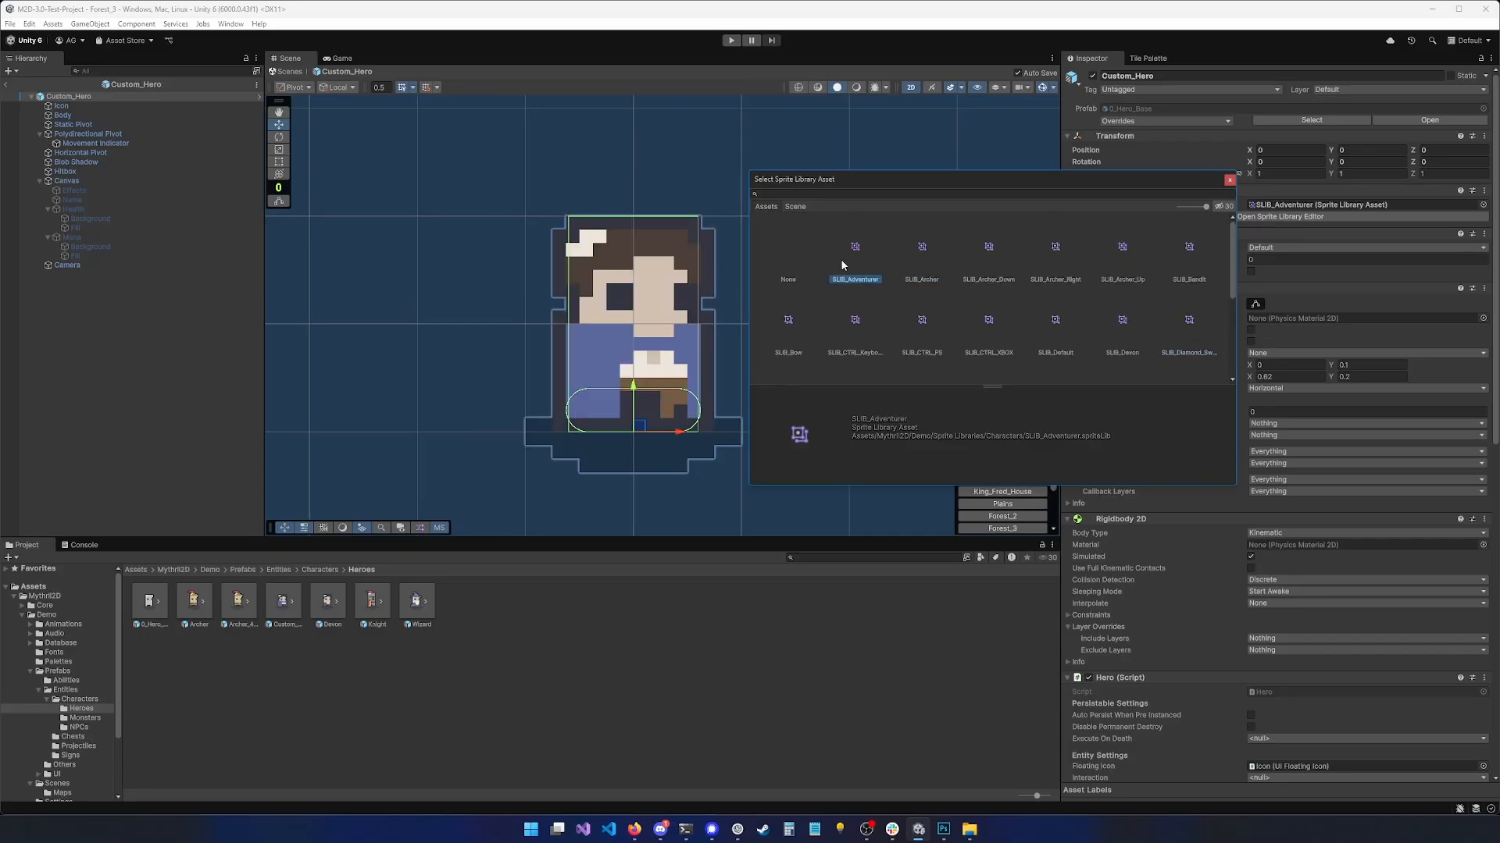
pyautogui.click(1189, 249)
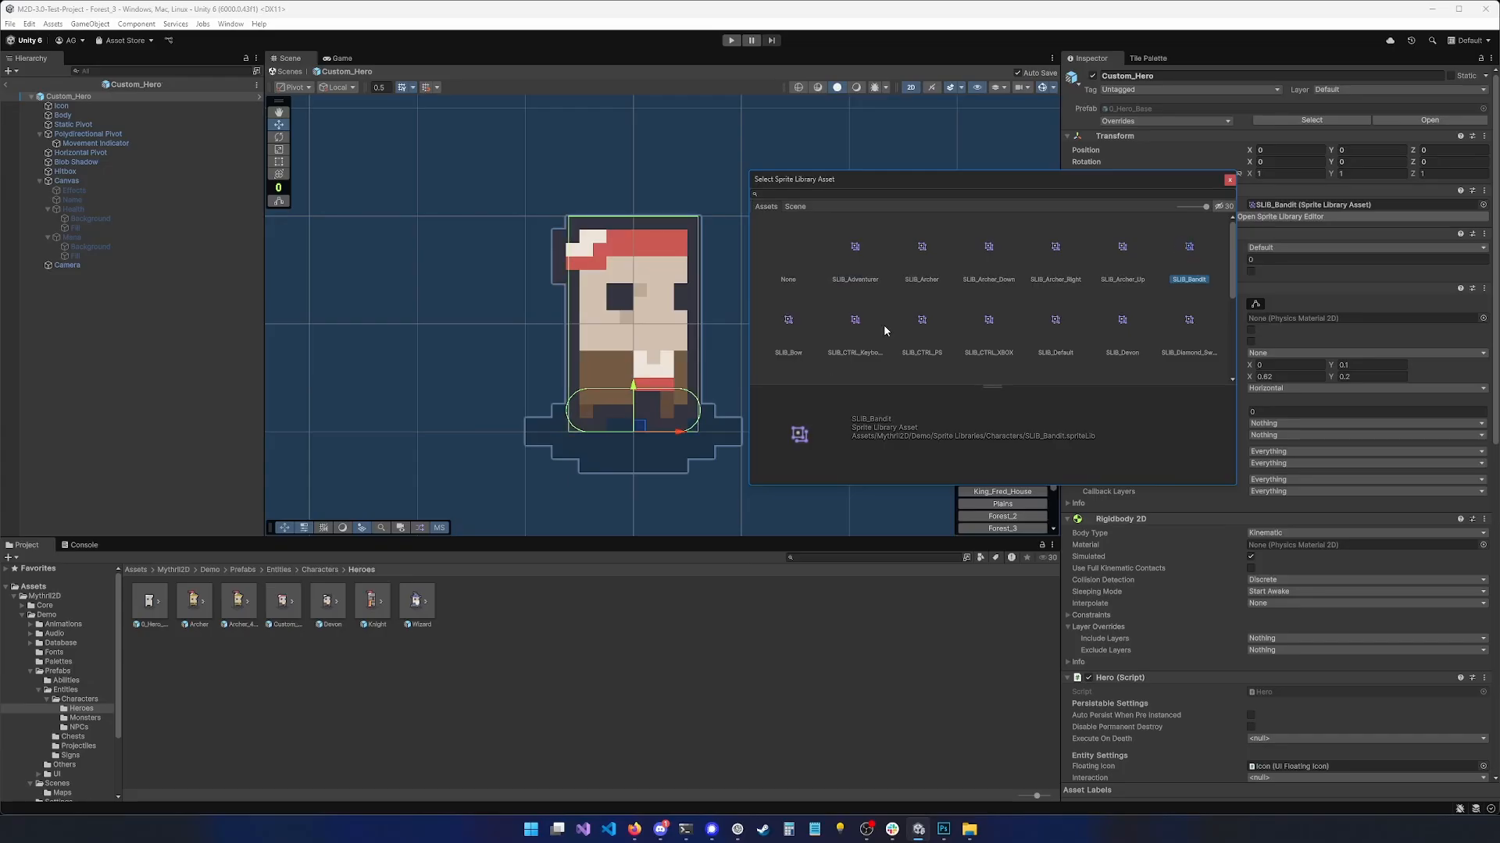
pyautogui.moveTo(1015, 180); pyautogui.dragTo(1073, 190)
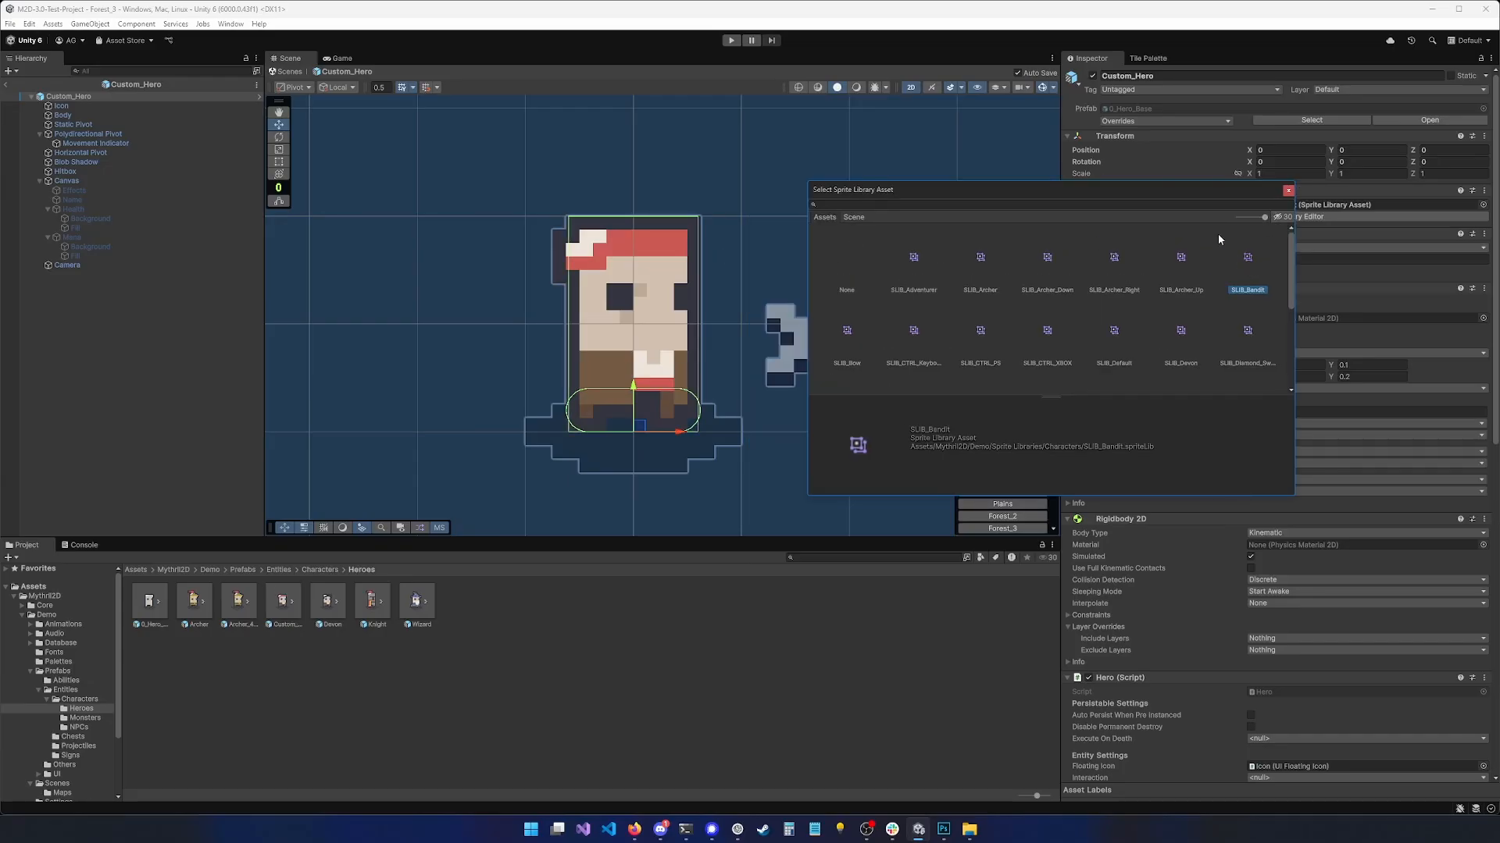
pyautogui.moveTo(1133, 191); pyautogui.dragTo(1123, 188)
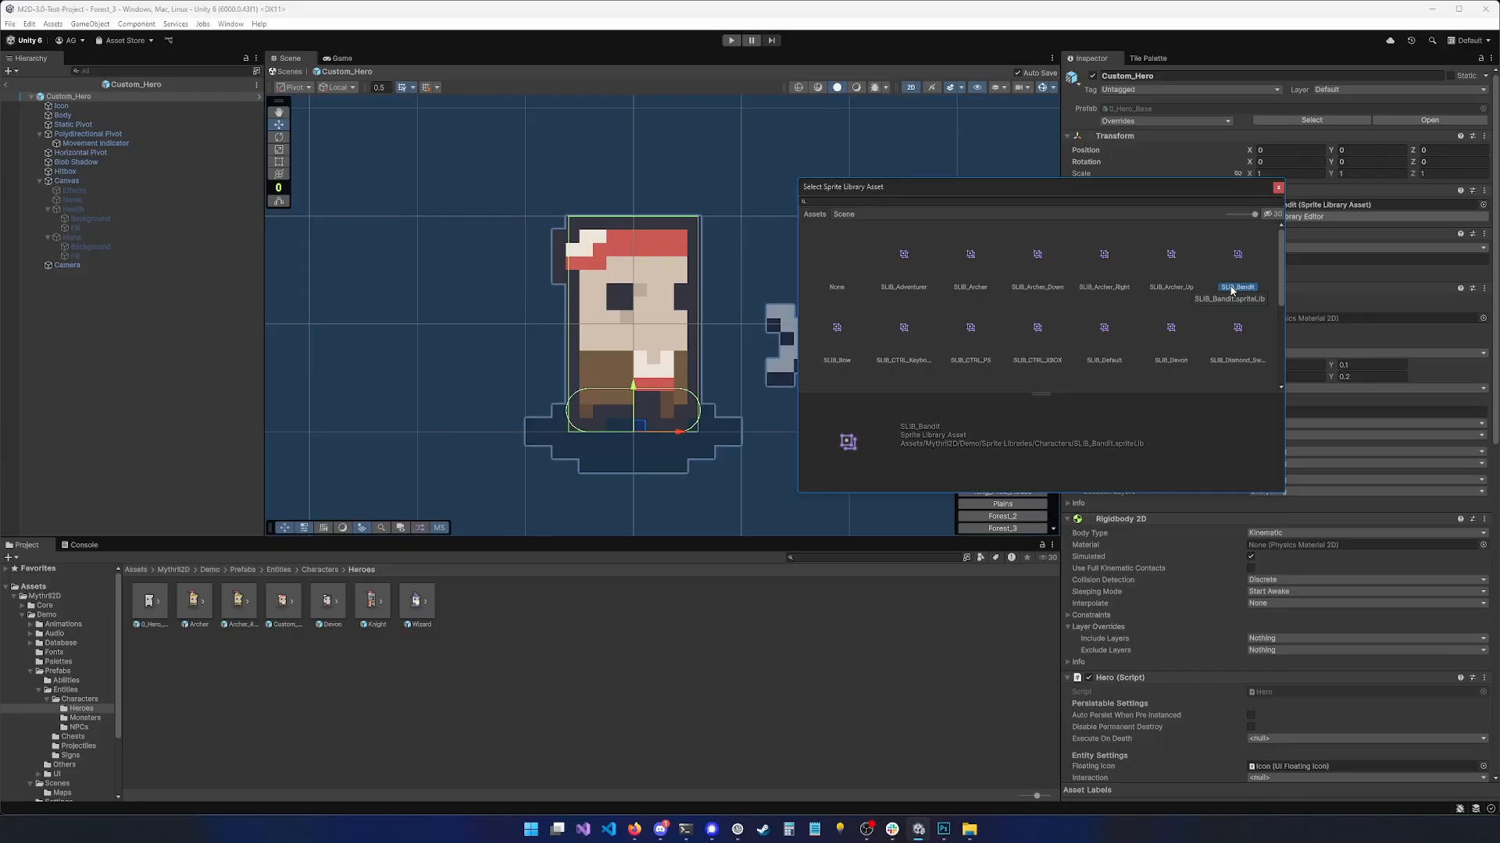
pyautogui.click(1278, 188)
# Search the project for SLIB_Dev and reveal the SLIB_Devon asset's Sprite Libraries/Characters folder with nothing selected
pyautogui.click(822, 557)
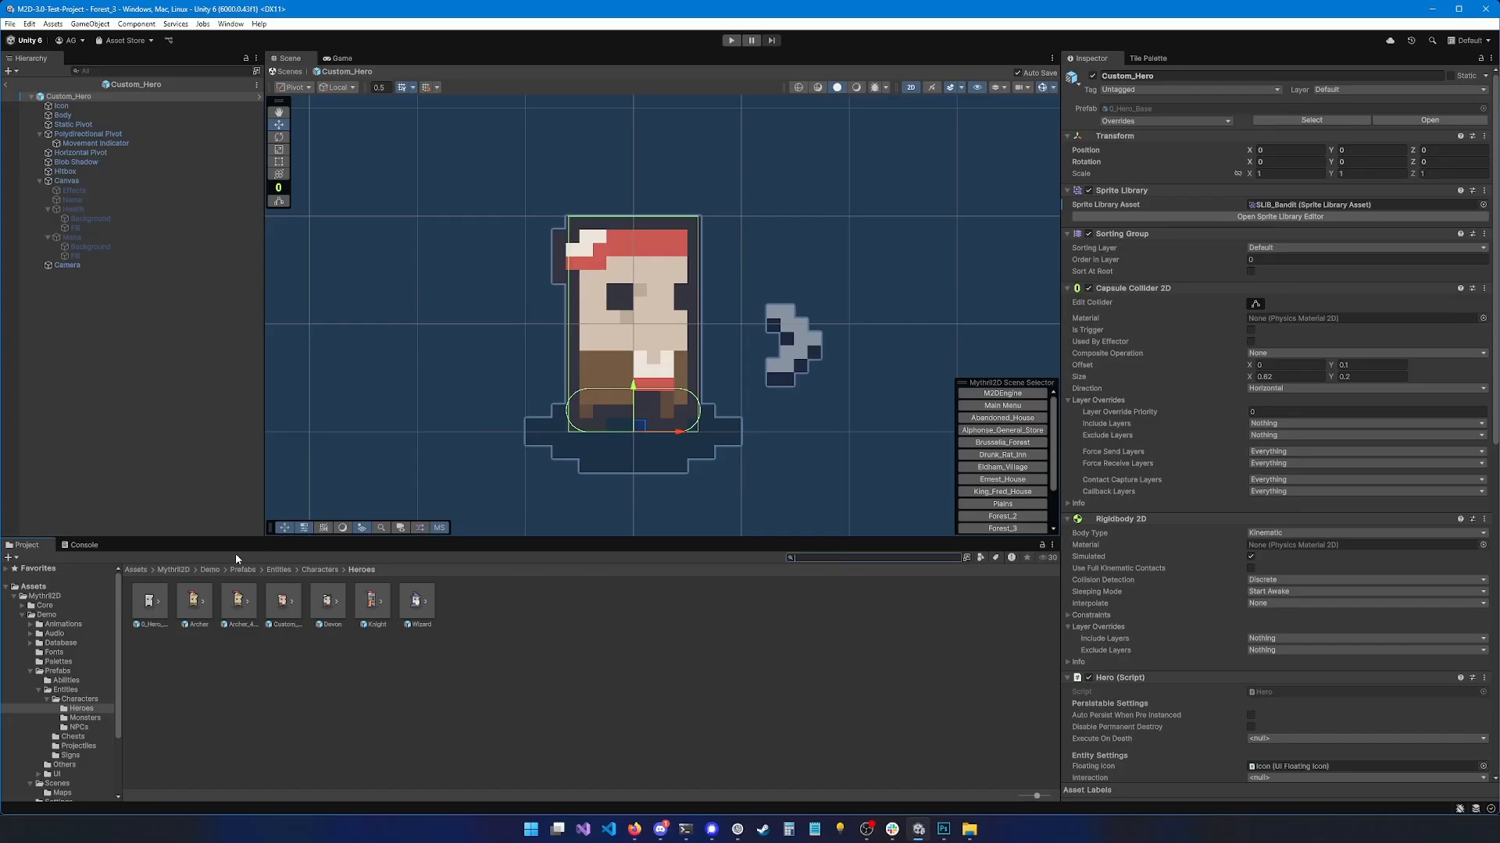
pyautogui.write('SLIB_')
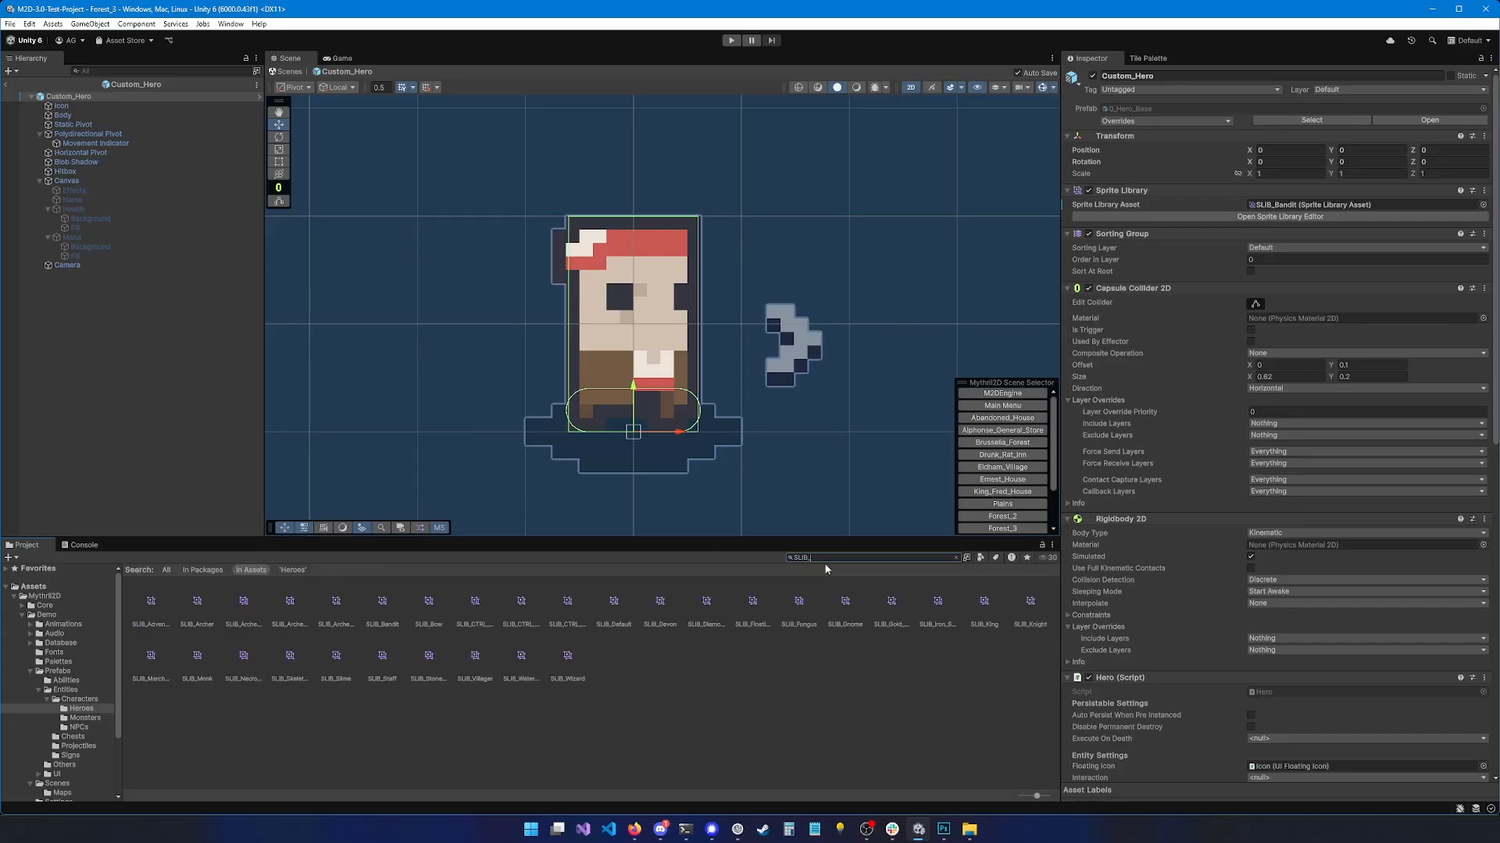
pyautogui.write('Dev')
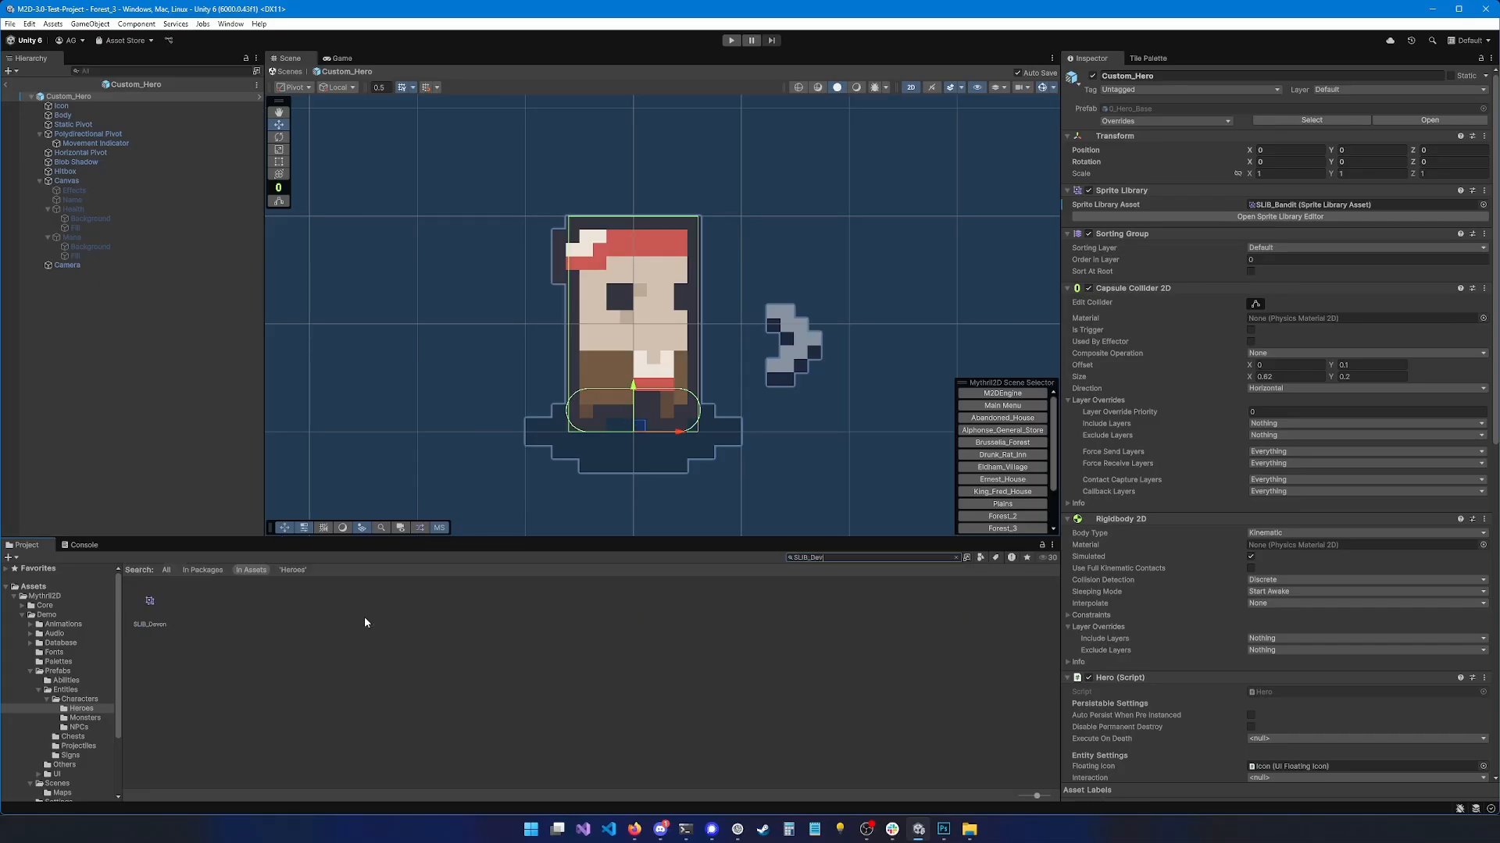
pyautogui.click(150, 603)
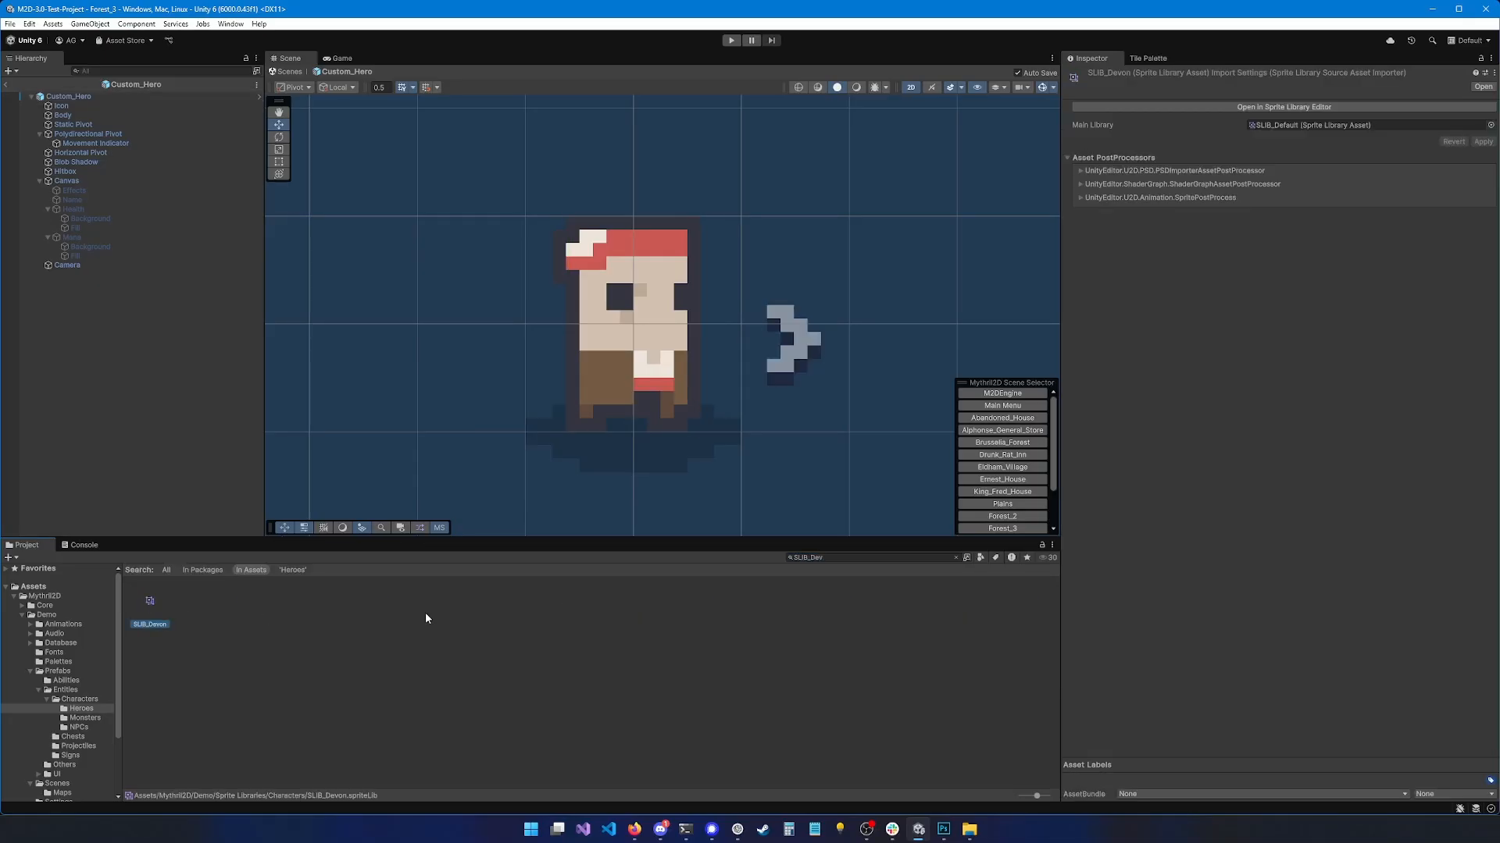
pyautogui.click(955, 556)
pyautogui.click(343, 653)
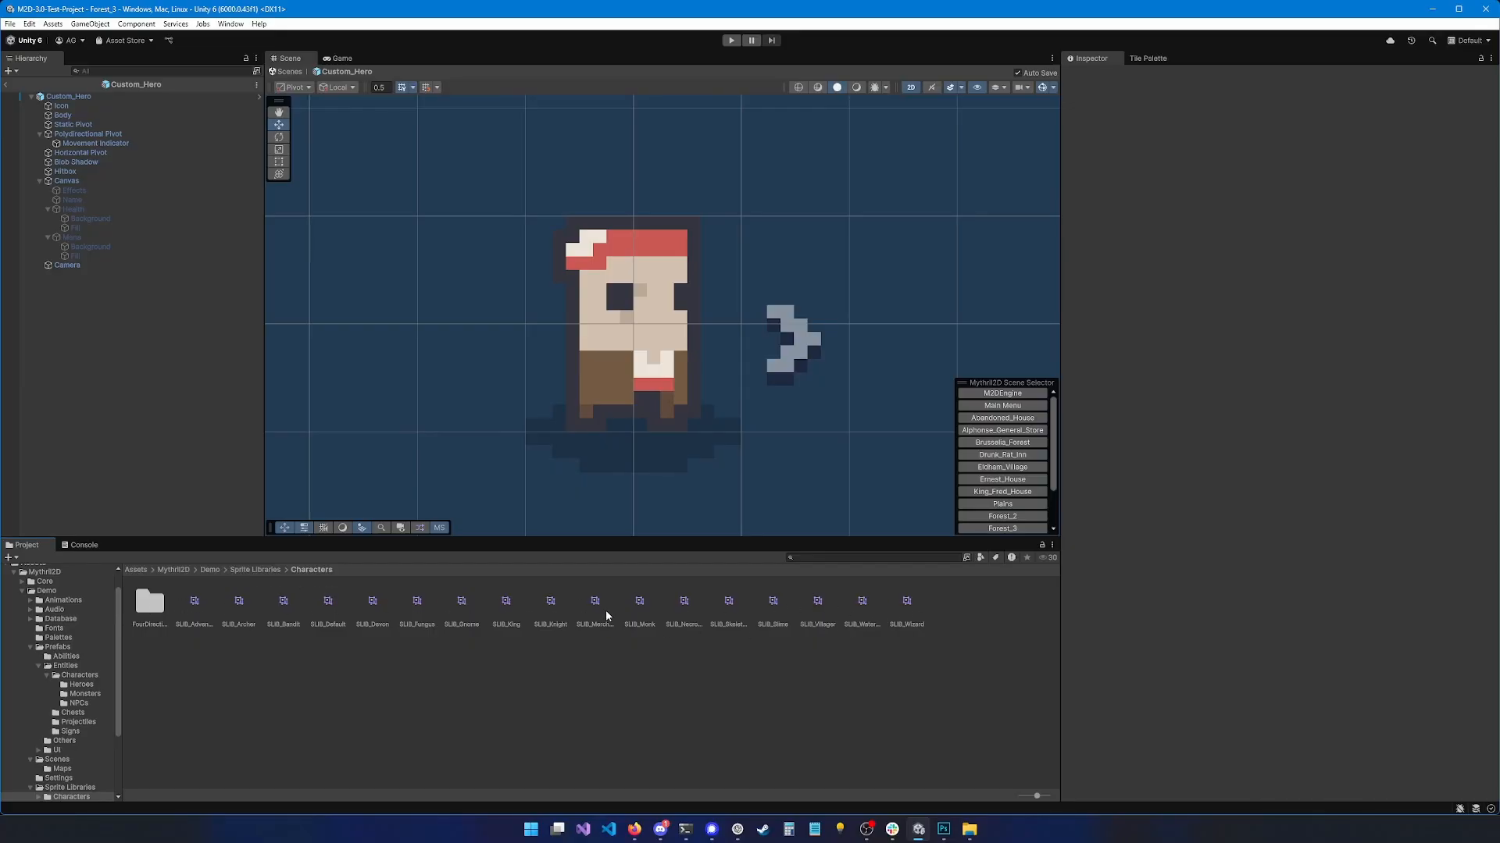
# Open SLIB_Default in the Sprite Library Editor and examine the frames of its Idle and Run categories
pyautogui.click(329, 608)
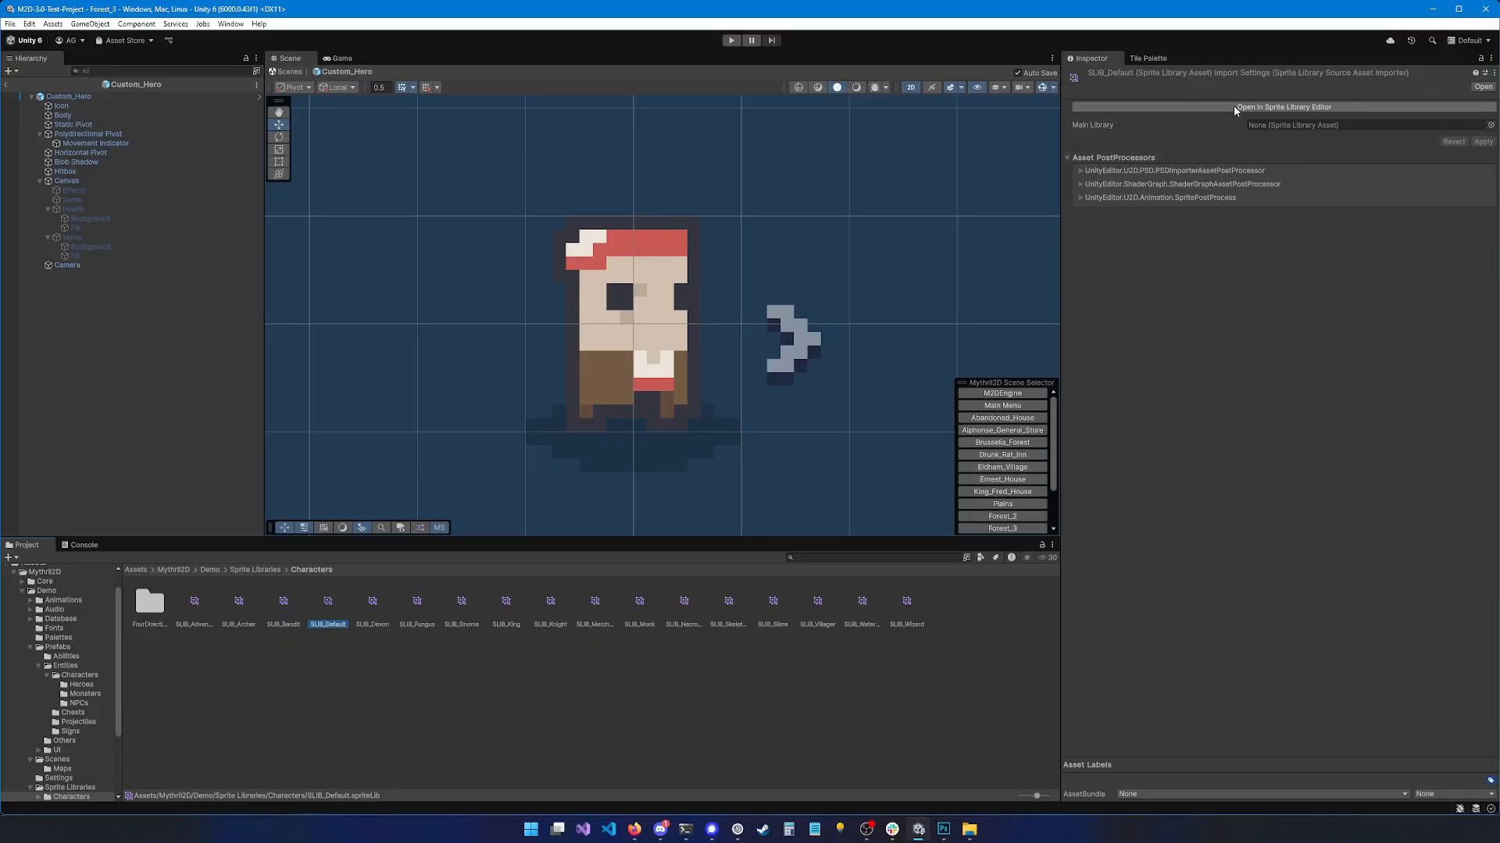
pyautogui.click(1212, 107)
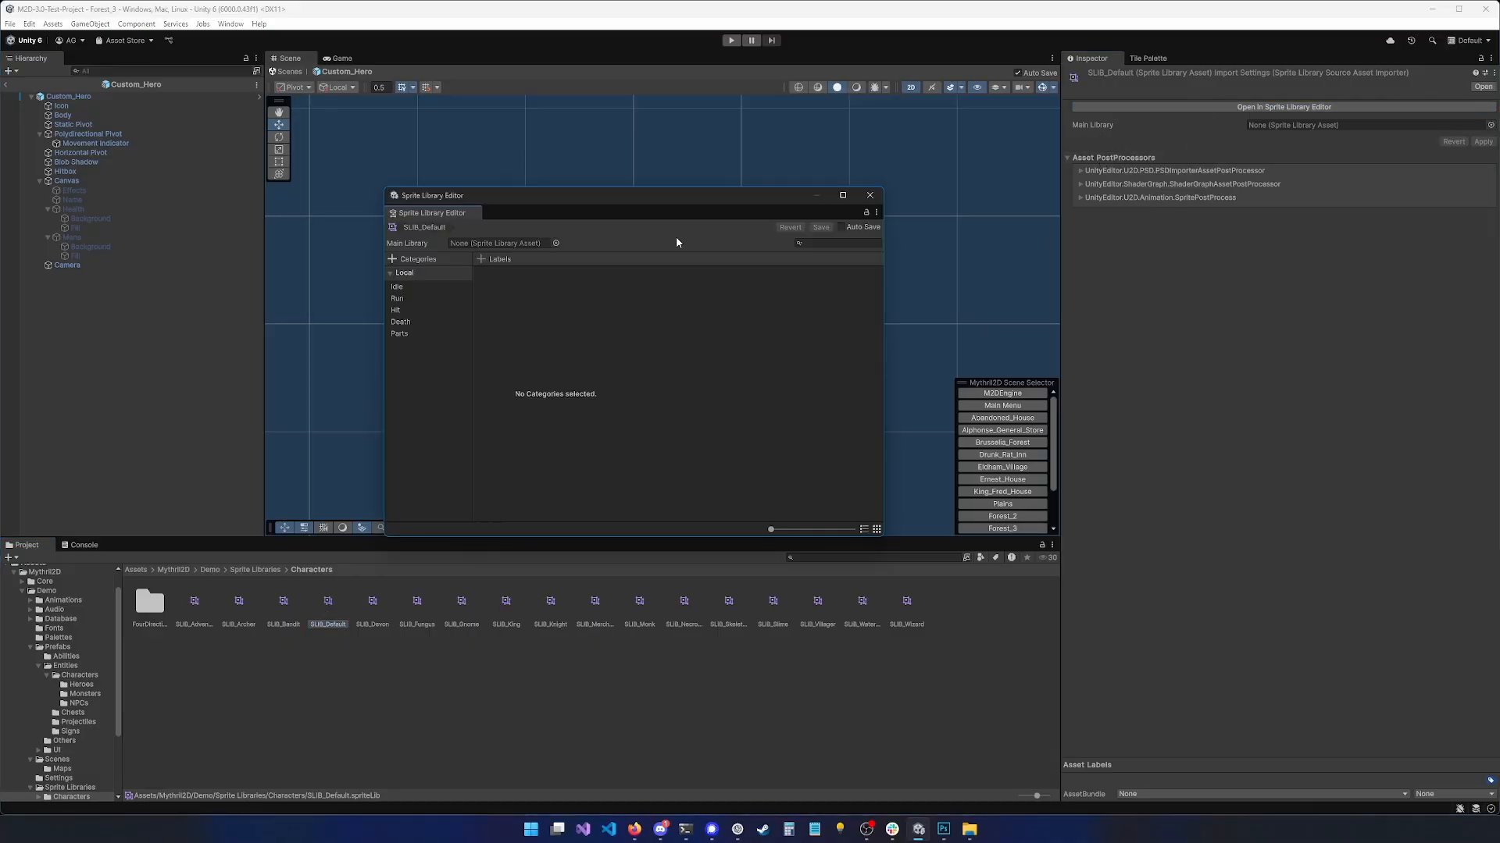
pyautogui.click(417, 287)
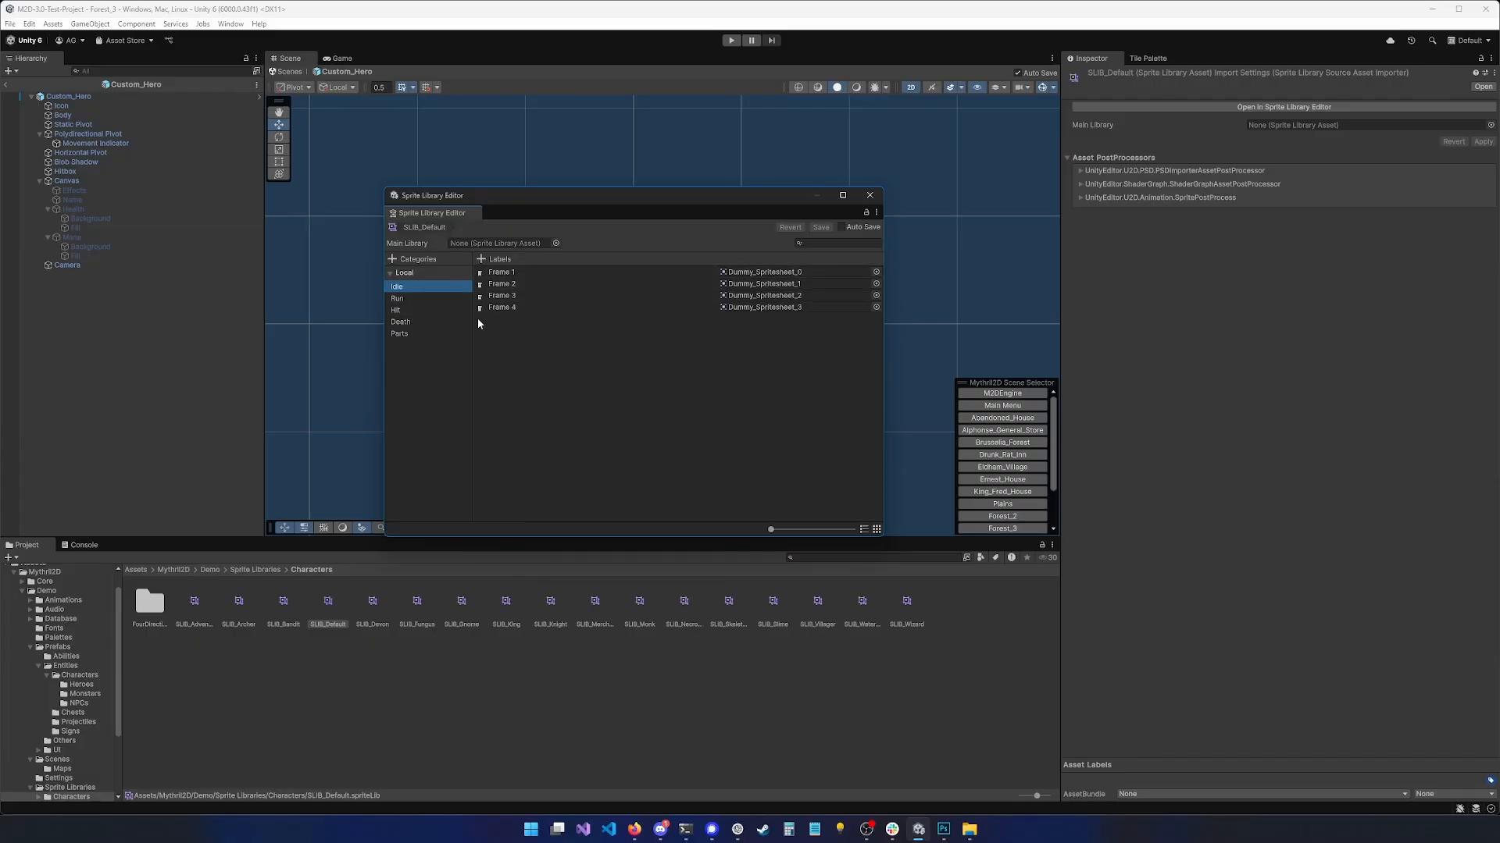
pyautogui.click(414, 287)
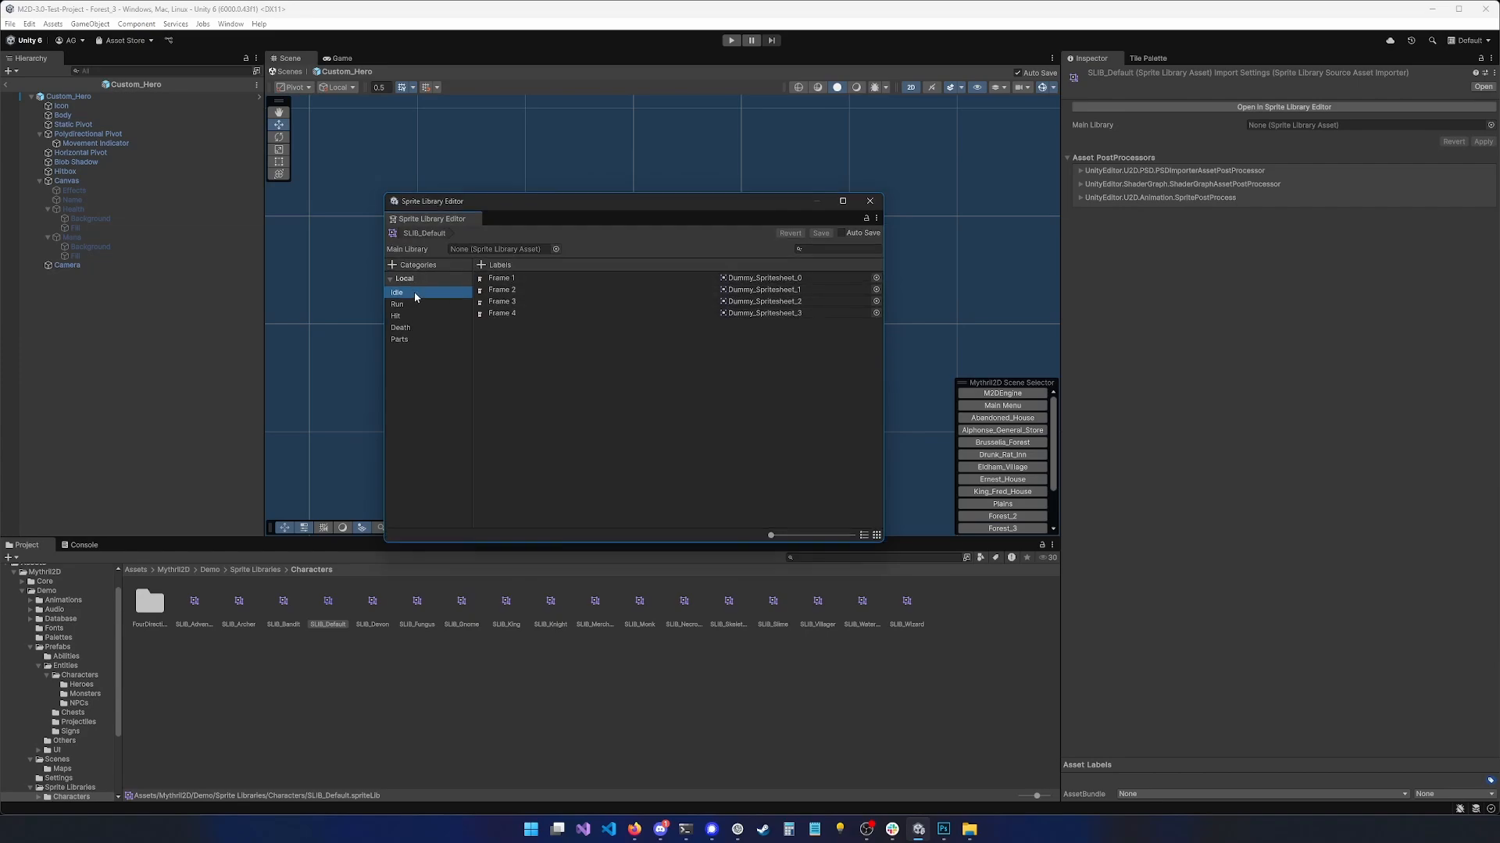
pyautogui.moveTo(490, 203); pyautogui.dragTo(499, 210)
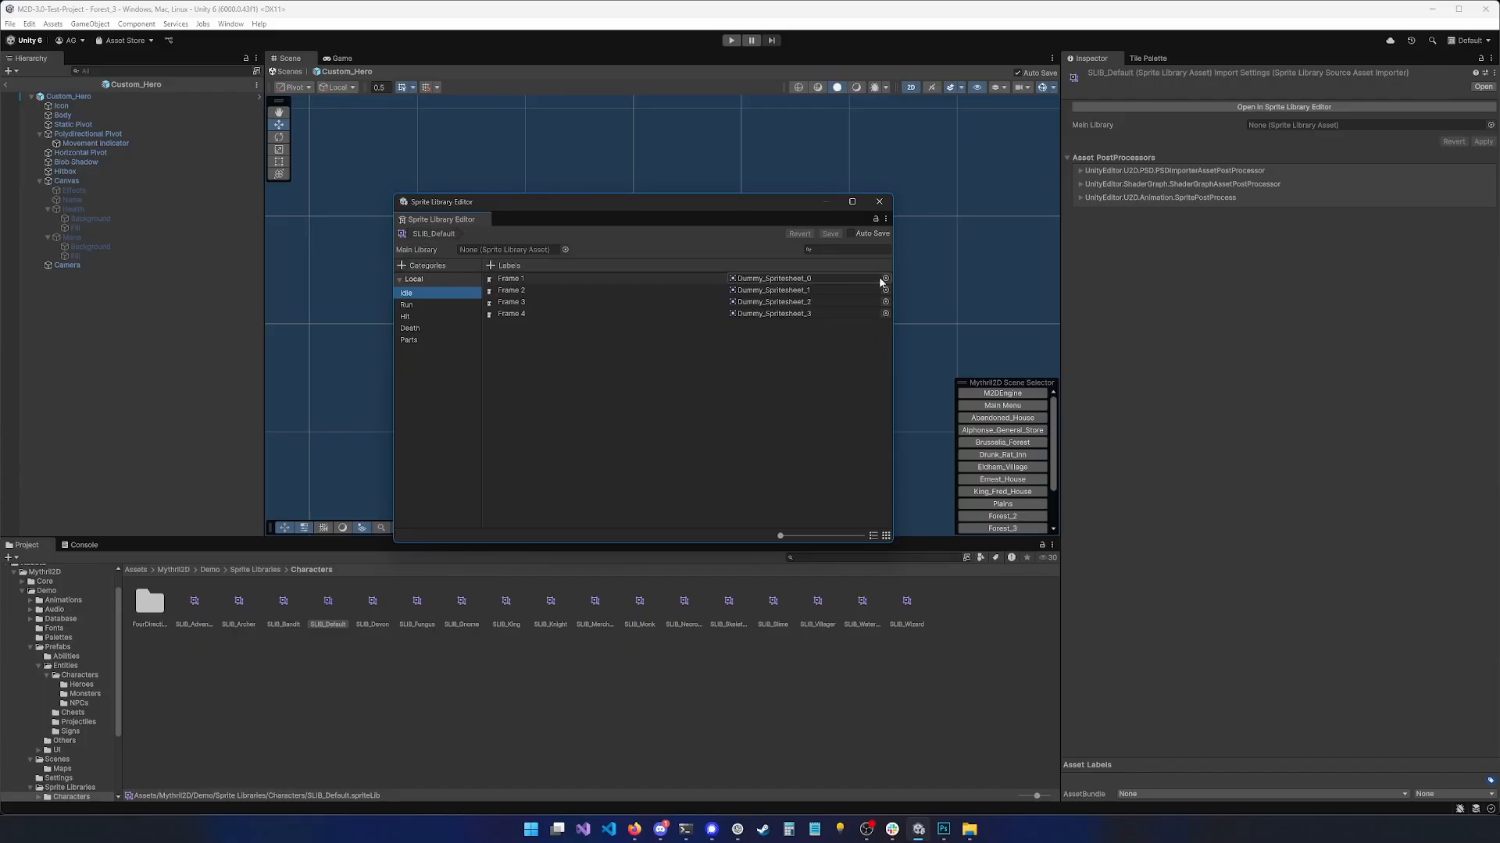
pyautogui.click(415, 305)
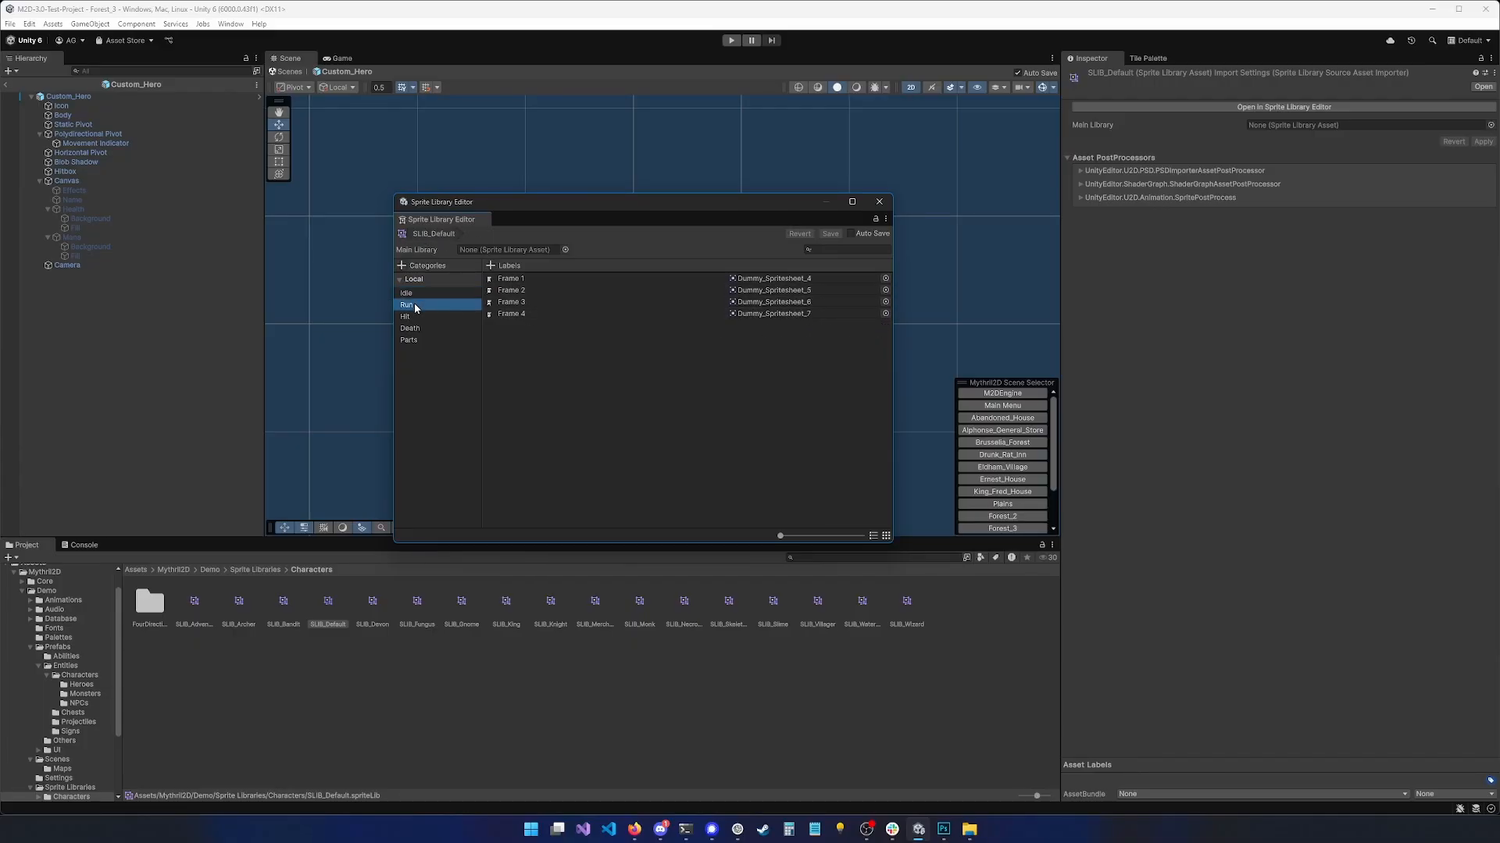
# Check the Hit and Idle frames of SLIB_Default, reveal the source sprite of Idle Frame 1 in the project, and close the Sprite Library Editor
pyautogui.click(449, 315)
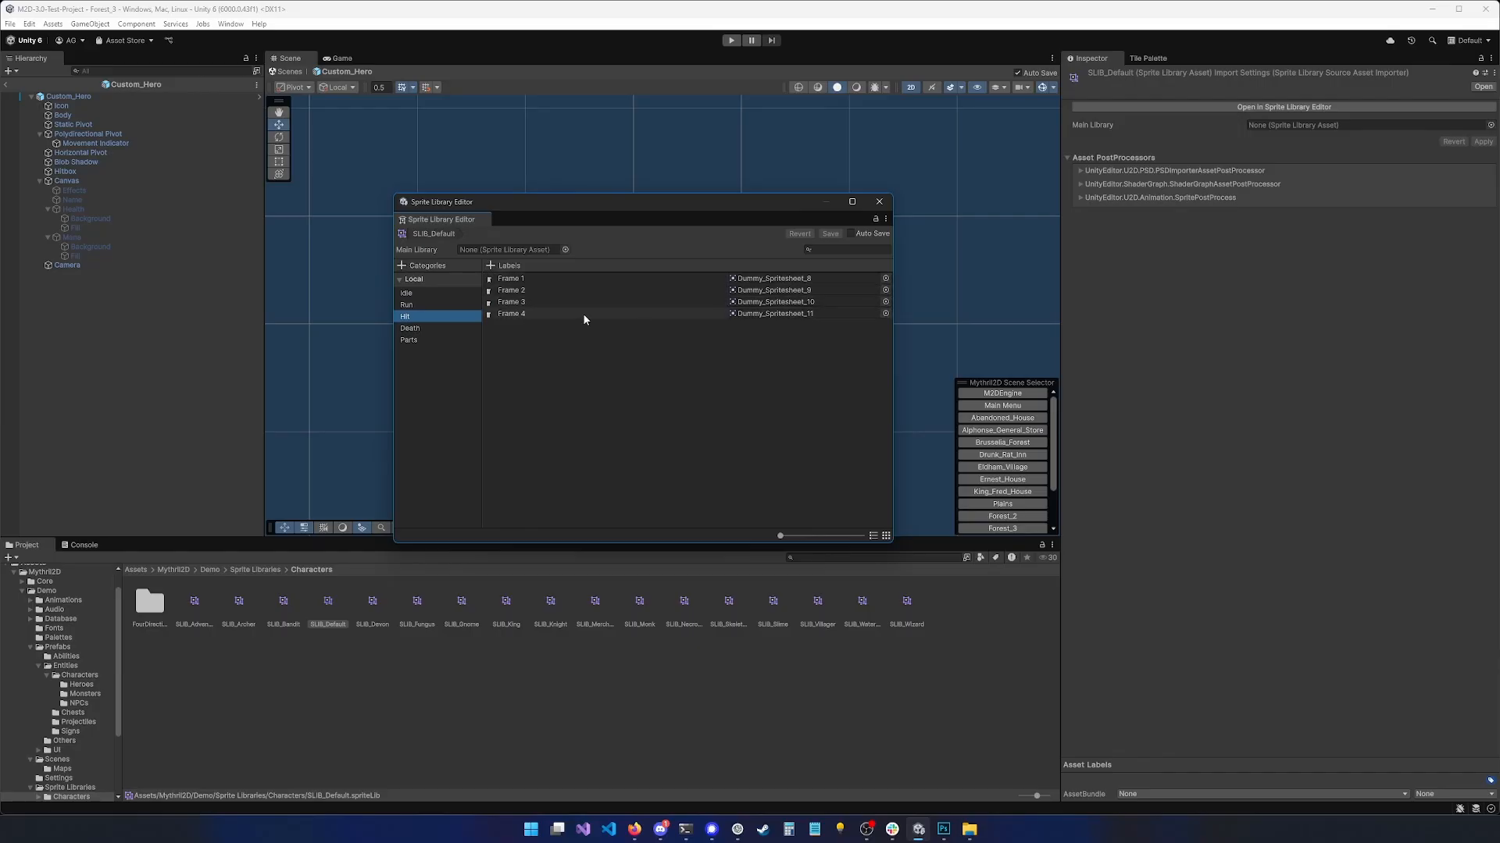
pyautogui.click(458, 294)
pyautogui.moveTo(594, 207); pyautogui.dragTo(574, 206)
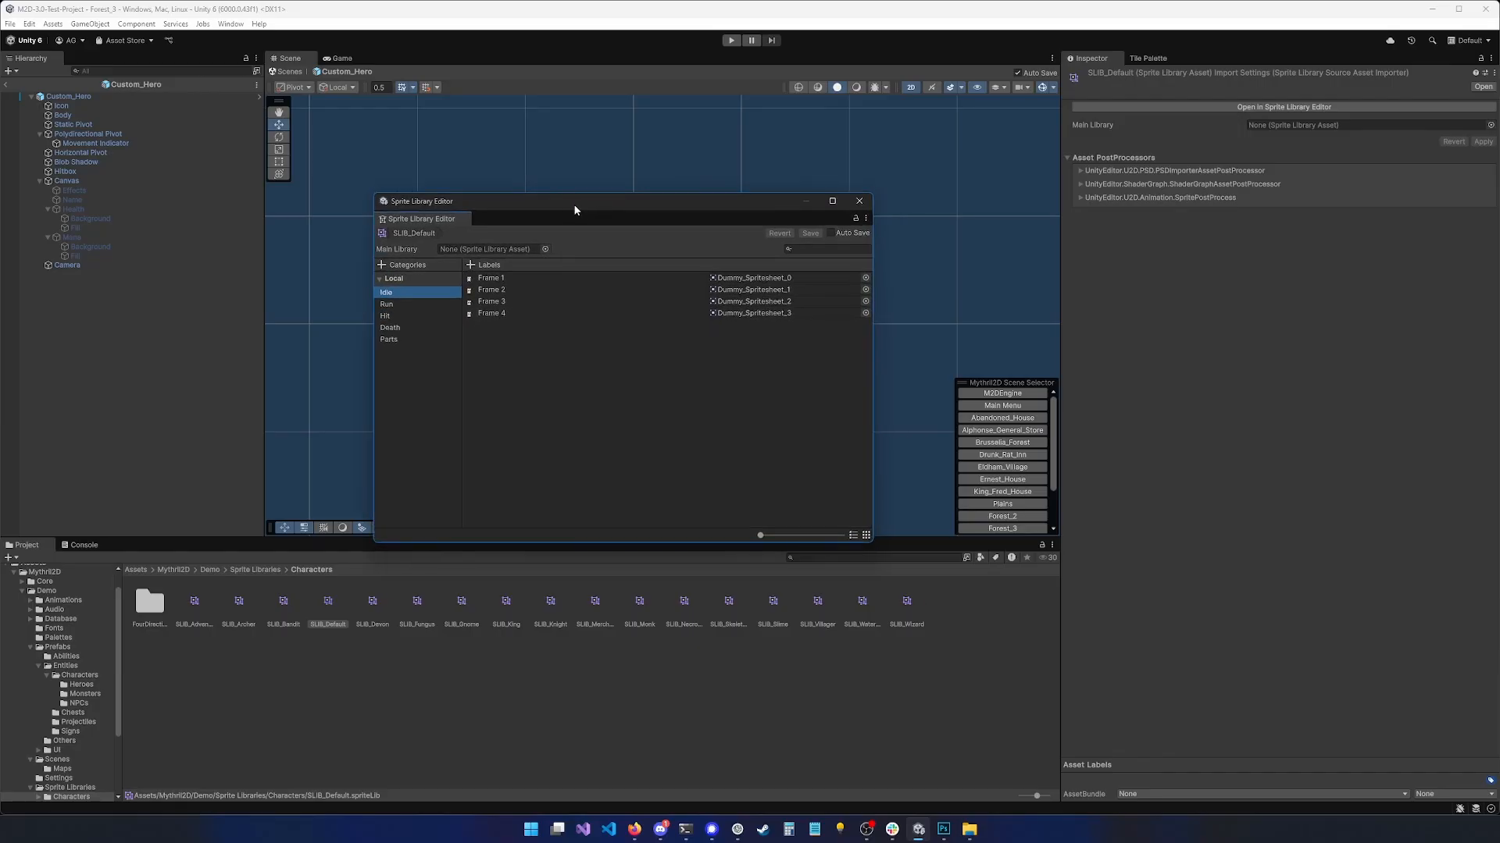
pyautogui.click(746, 280)
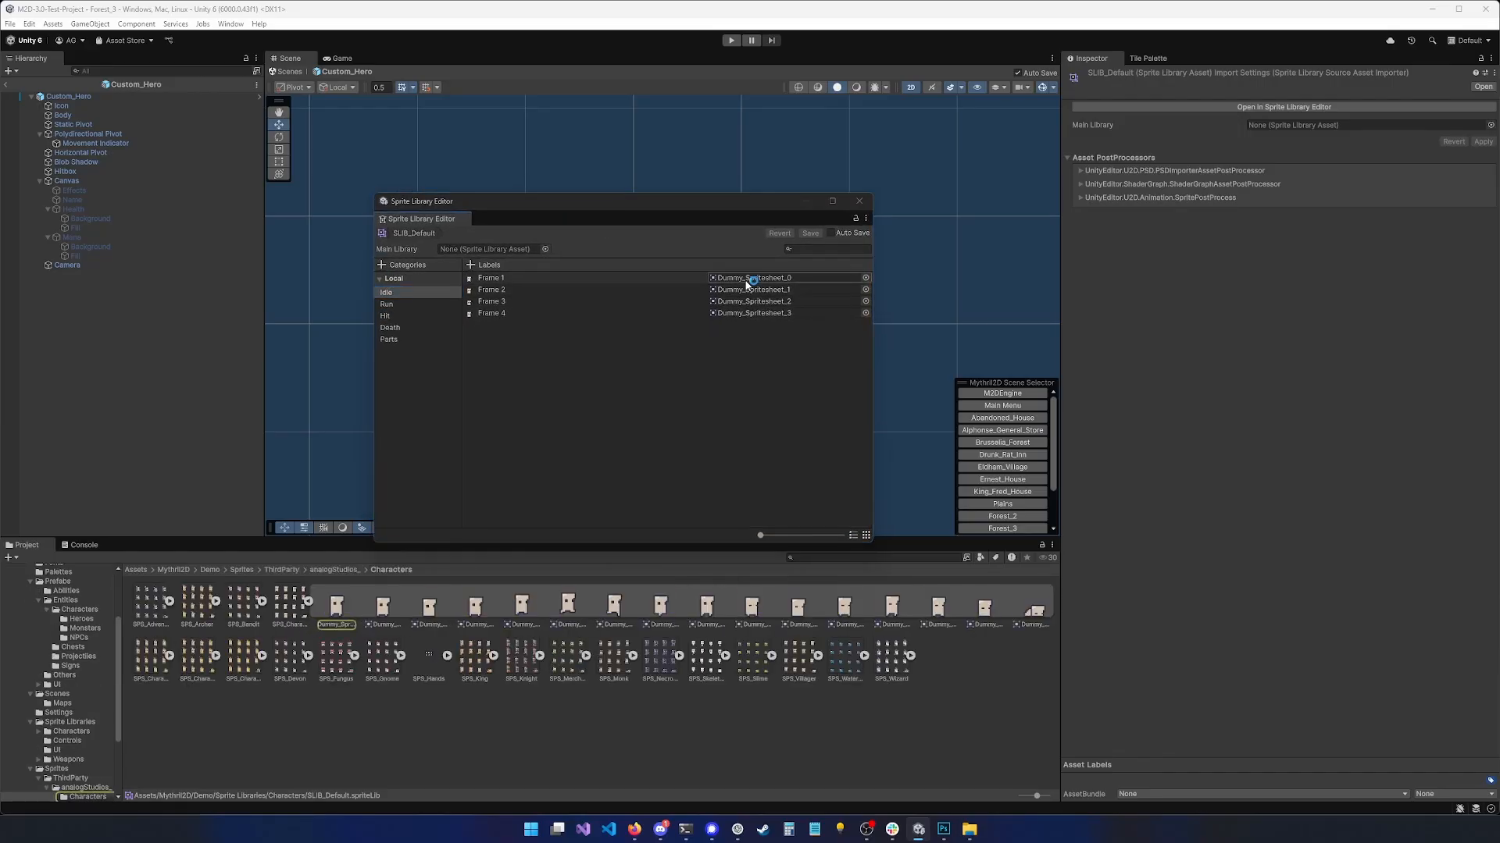
pyautogui.click(859, 200)
pyautogui.click(309, 602)
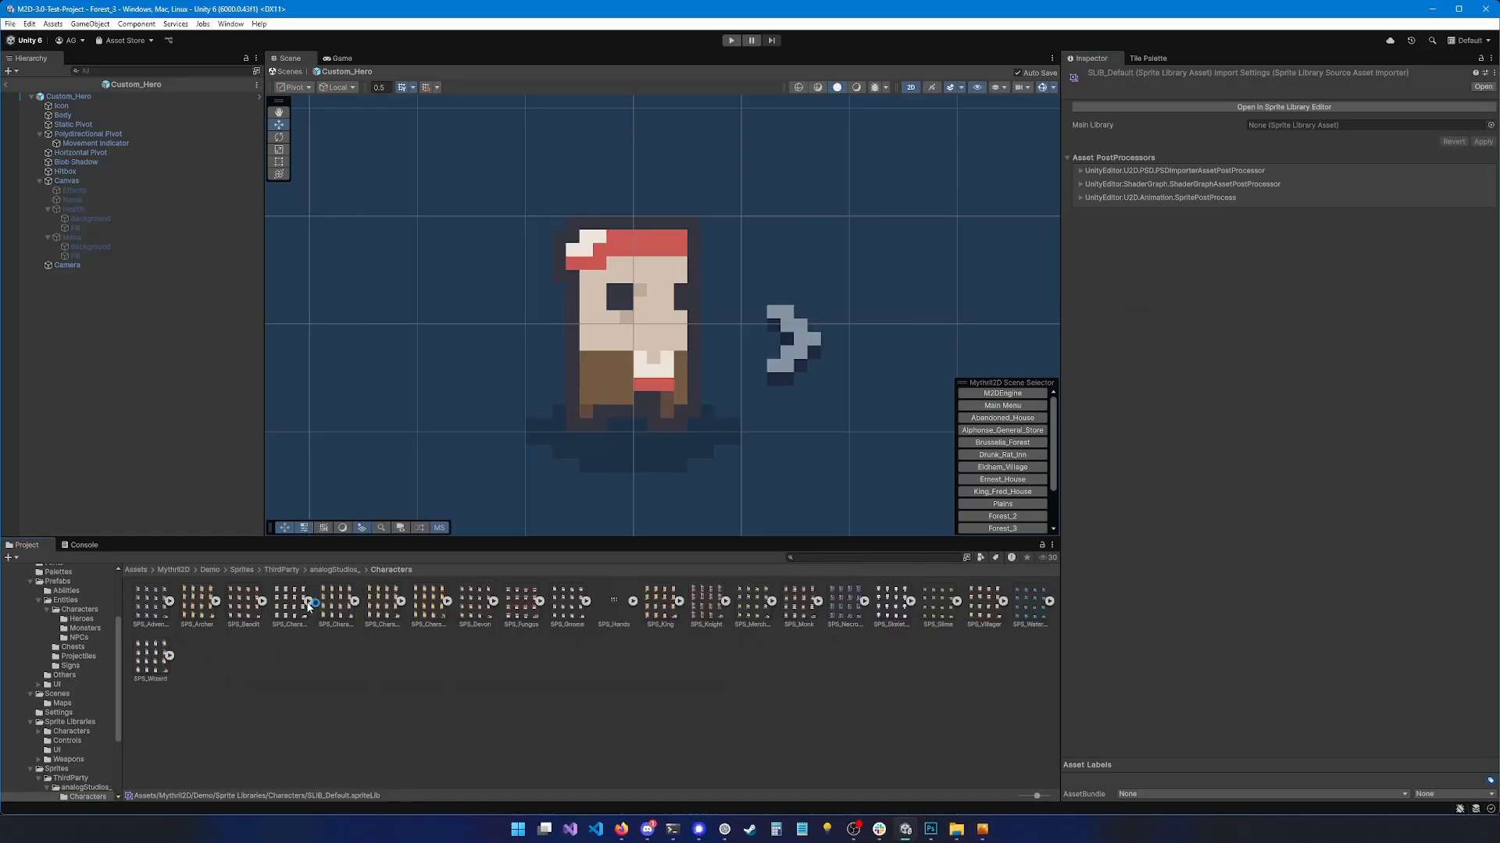
# Browse the character sprite sheets, including SPS_Character and SPS_King, and select SPS_Necromancer to inspect its import settings
pyautogui.click(372, 664)
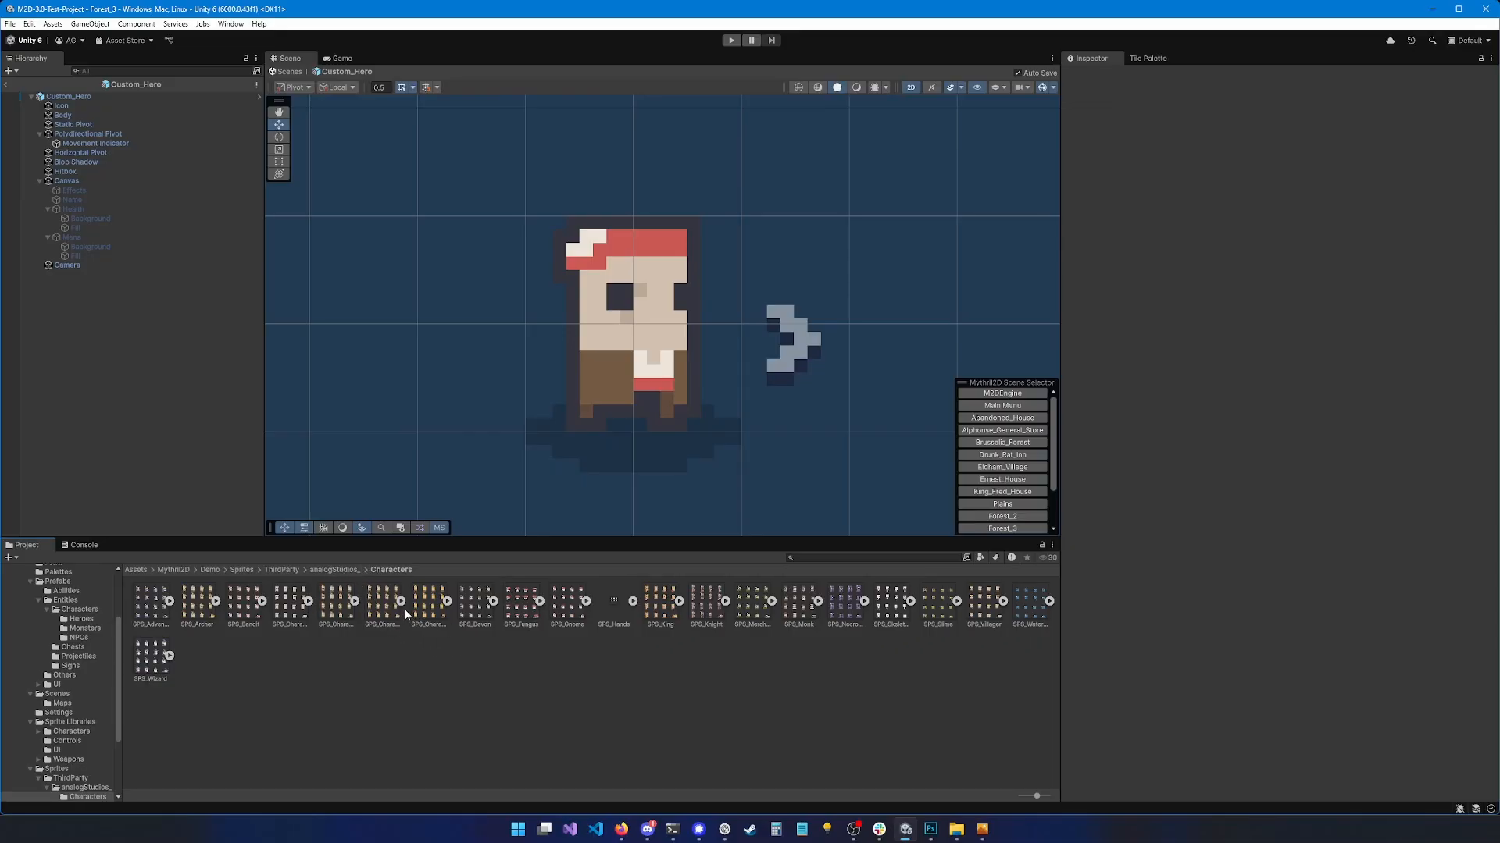
pyautogui.click(333, 609)
pyautogui.click(205, 610)
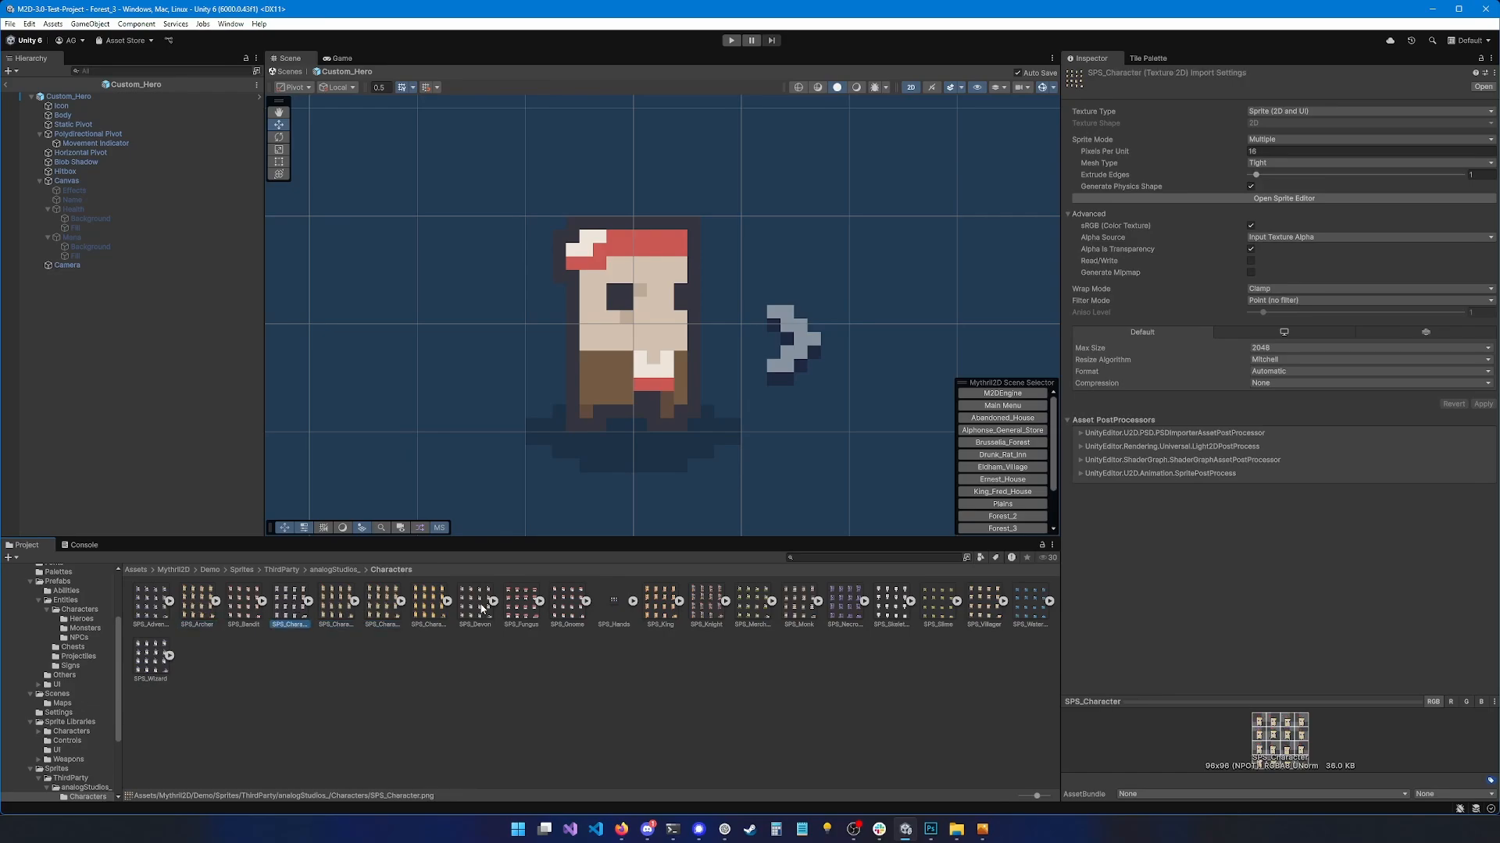
pyautogui.click(671, 608)
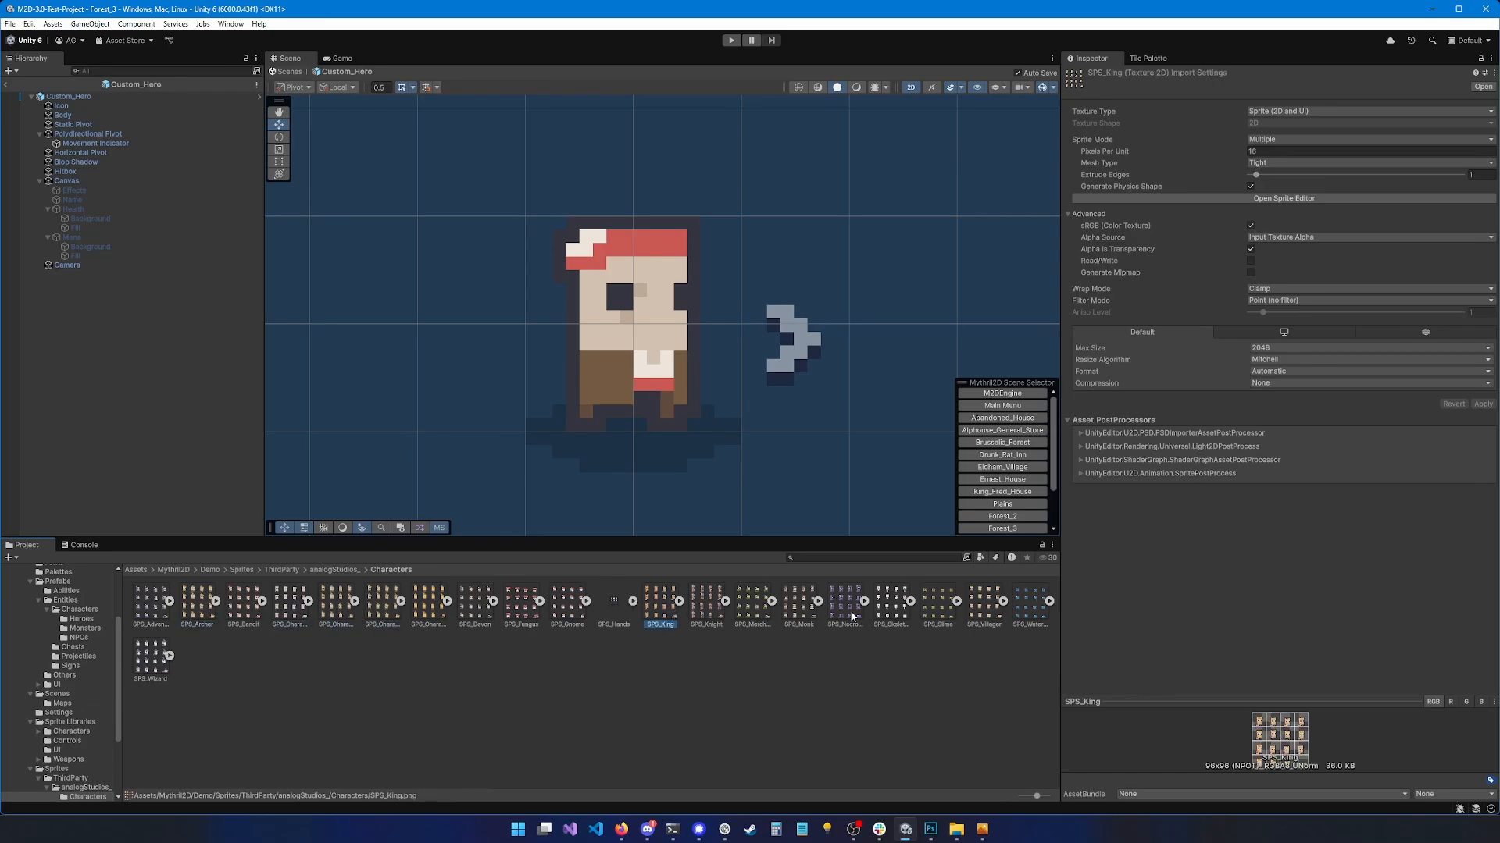
pyautogui.click(851, 613)
pyautogui.click(670, 614)
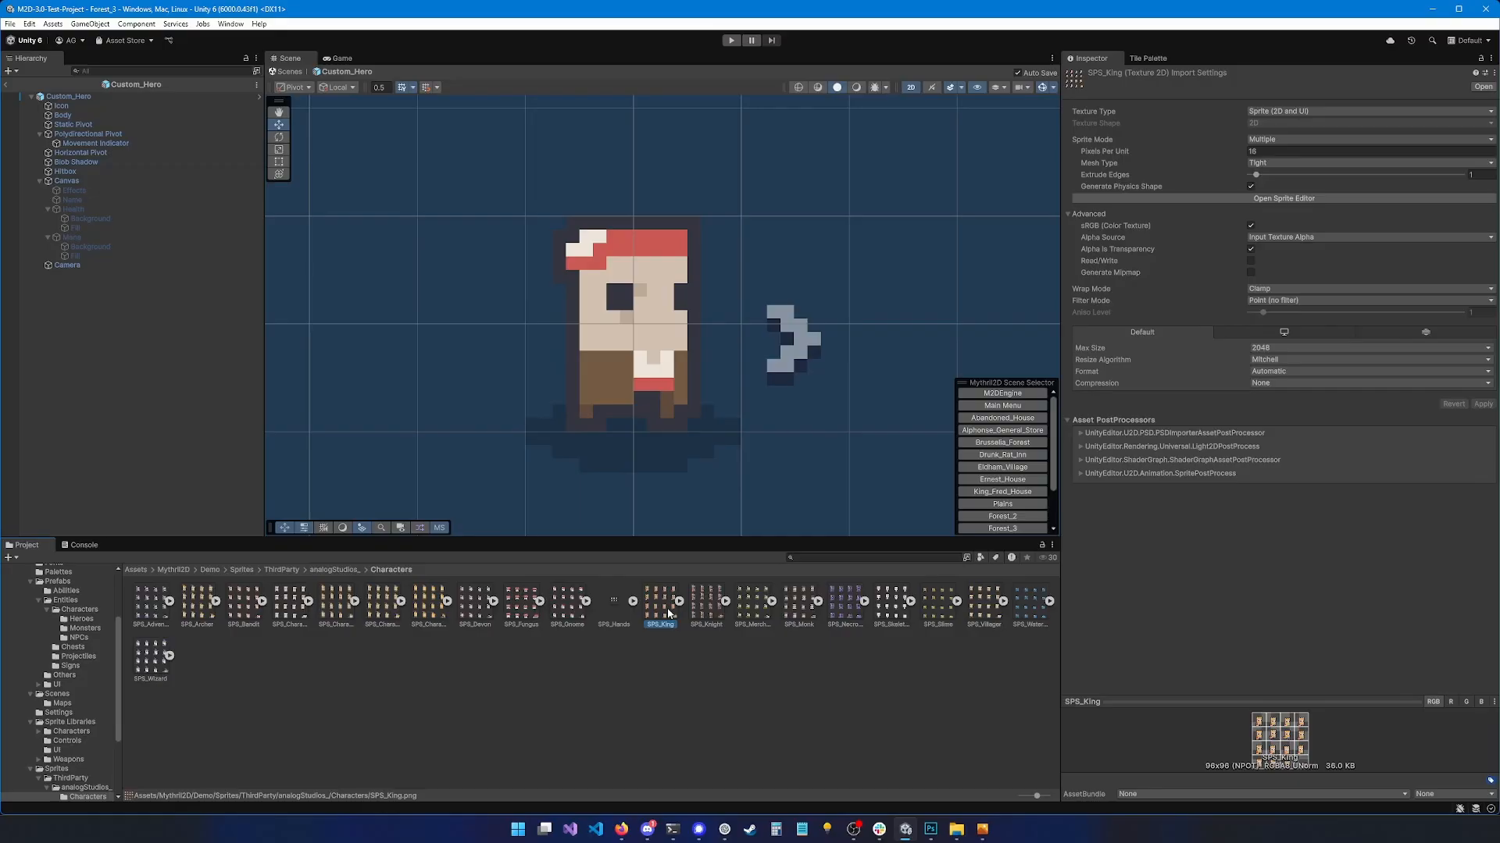
pyautogui.click(707, 610)
pyautogui.click(752, 611)
pyautogui.click(798, 611)
pyautogui.click(847, 610)
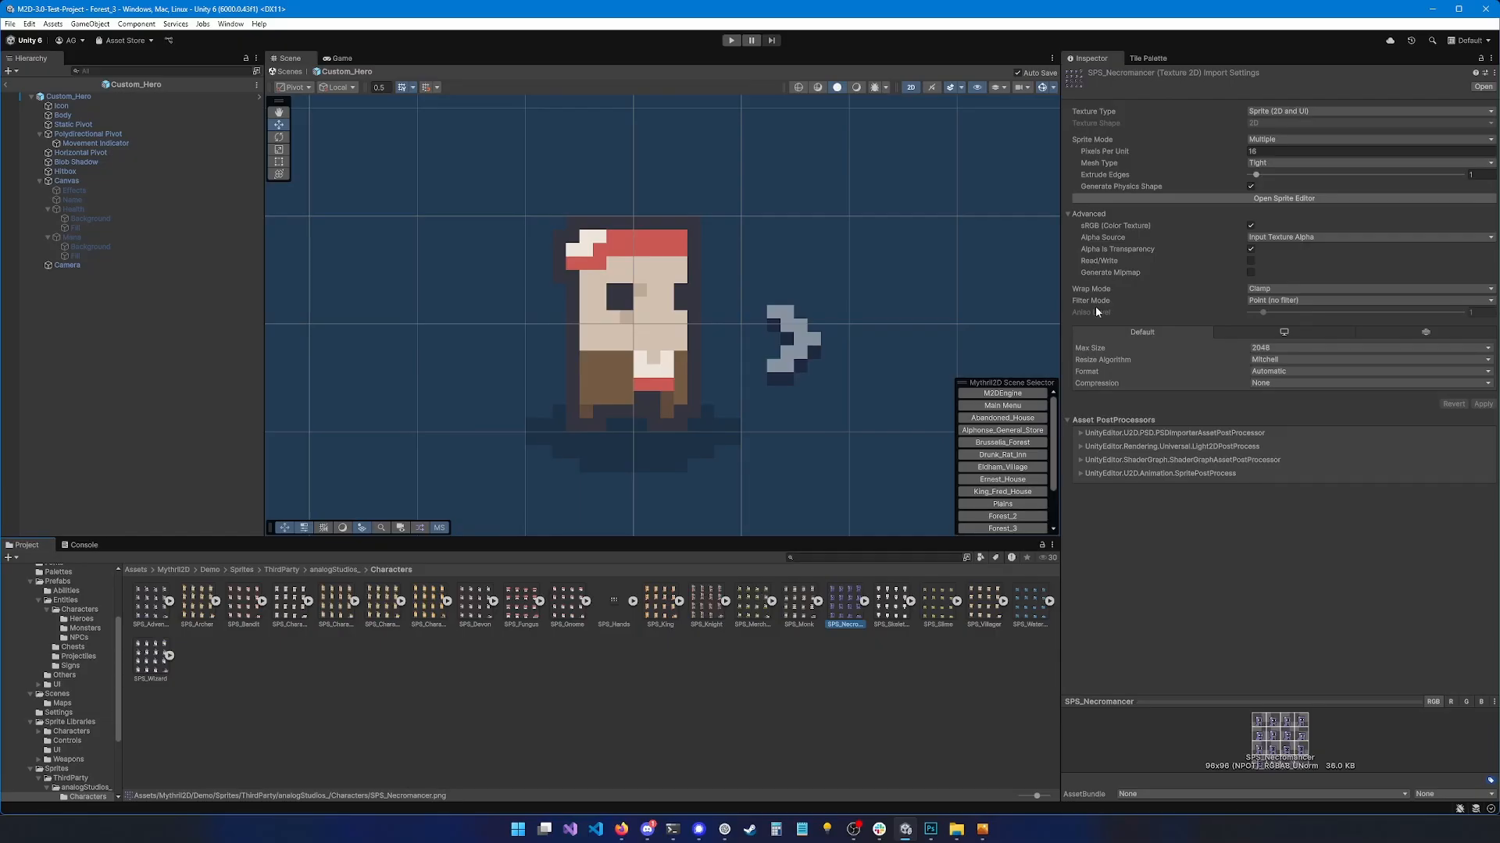
# Open SPS_Necromancer in the Sprite Editor and try a Grid By Cell Size slice with a 24 × 24 pixel size
pyautogui.click(1150, 198)
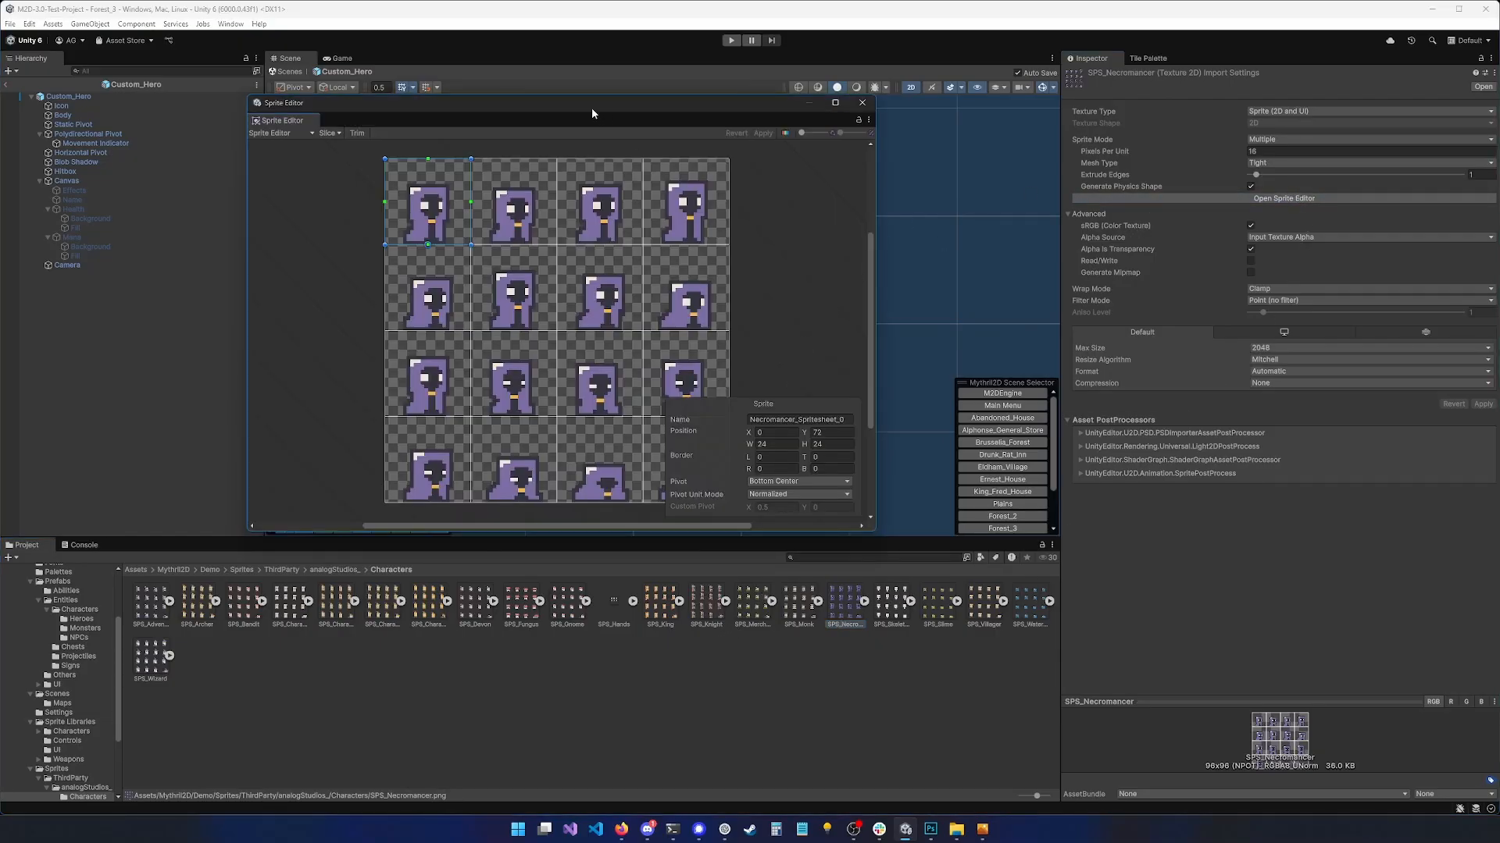
pyautogui.moveTo(592, 110); pyautogui.dragTo(630, 103)
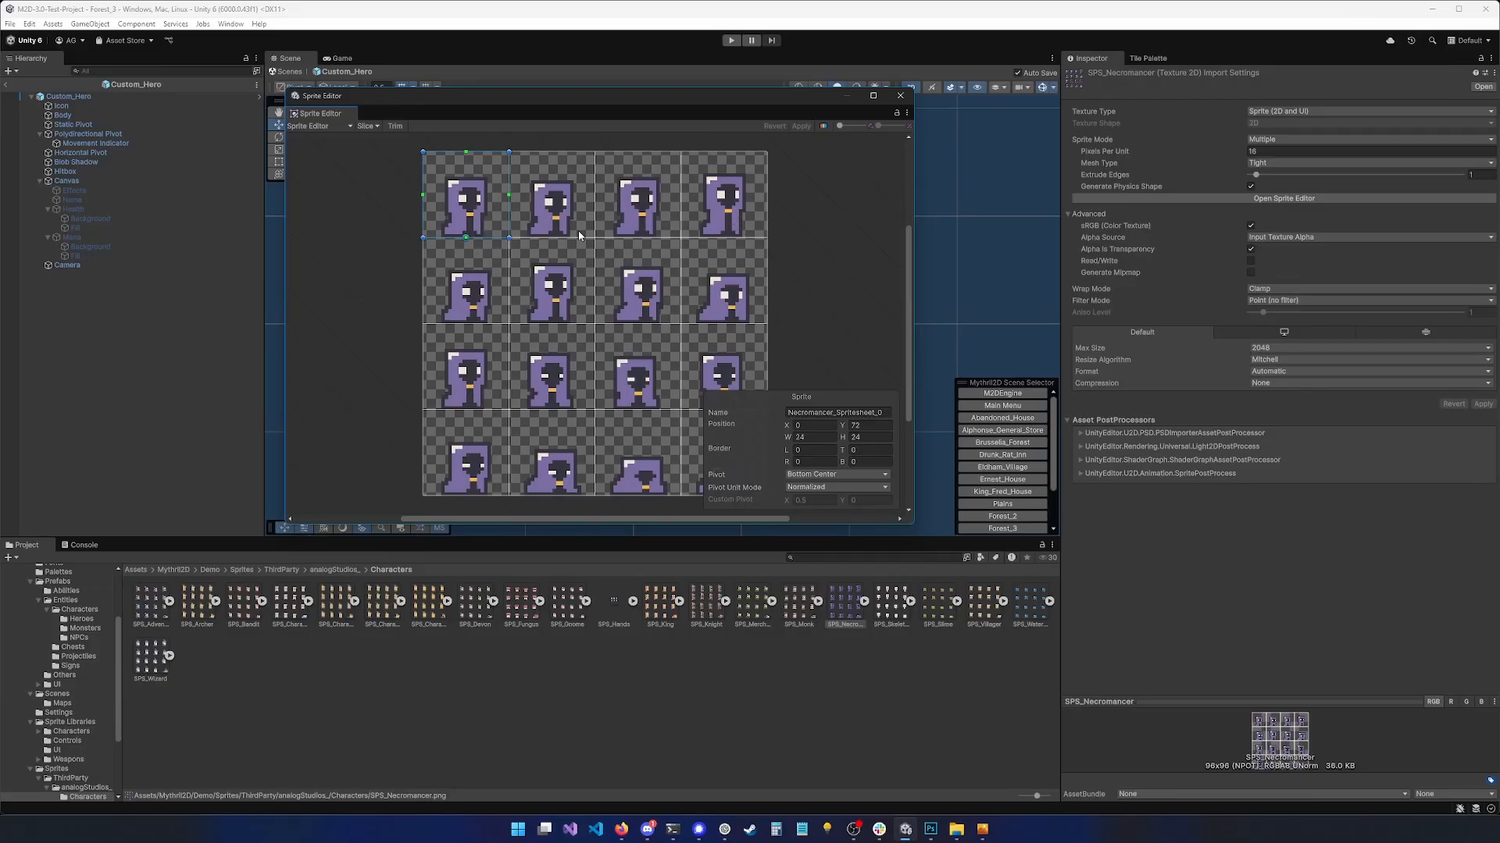
pyautogui.click(367, 125)
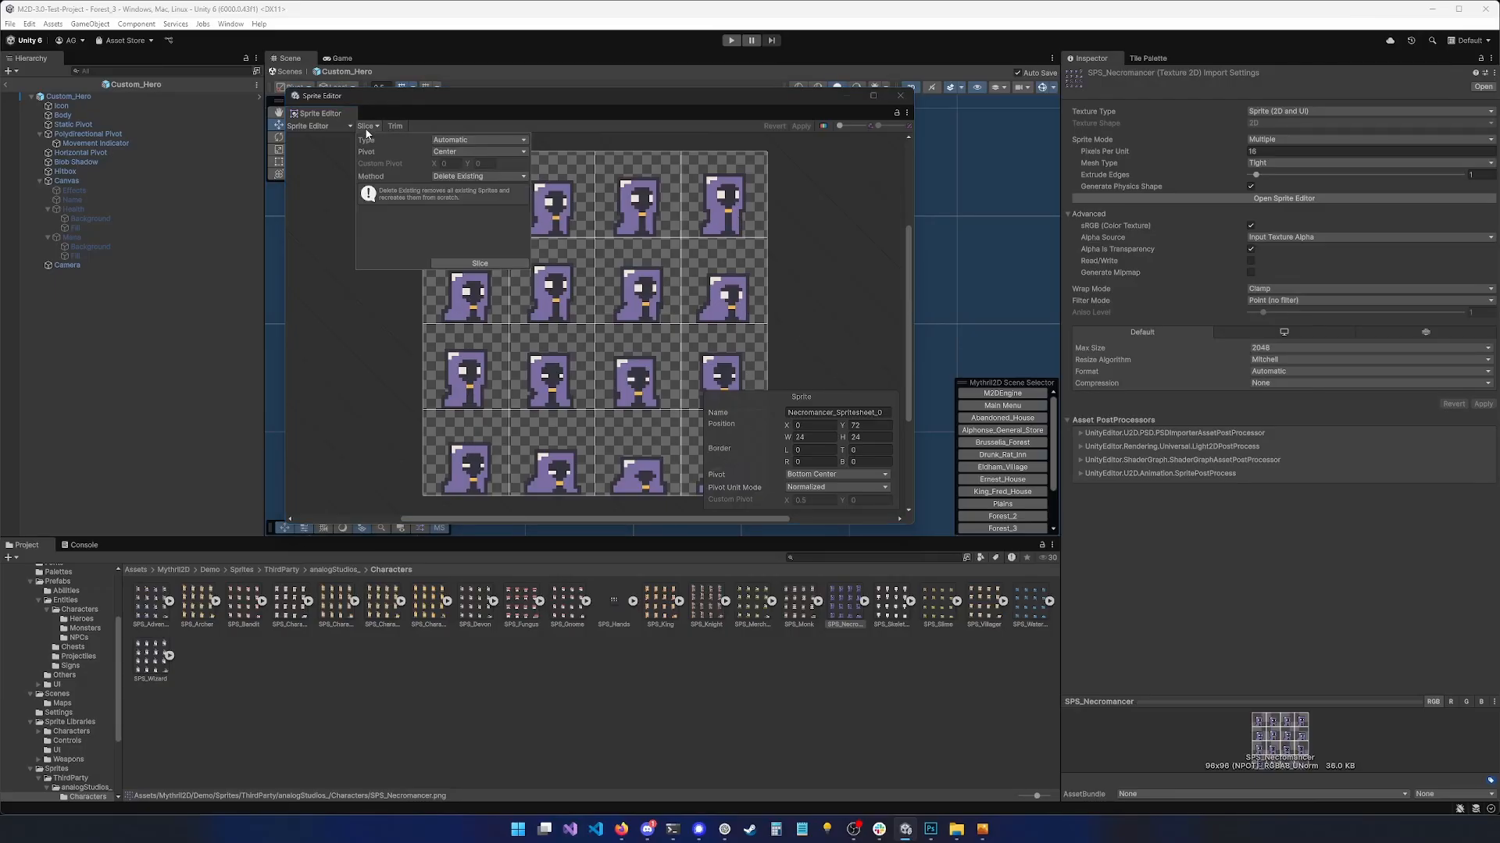
pyautogui.click(459, 141)
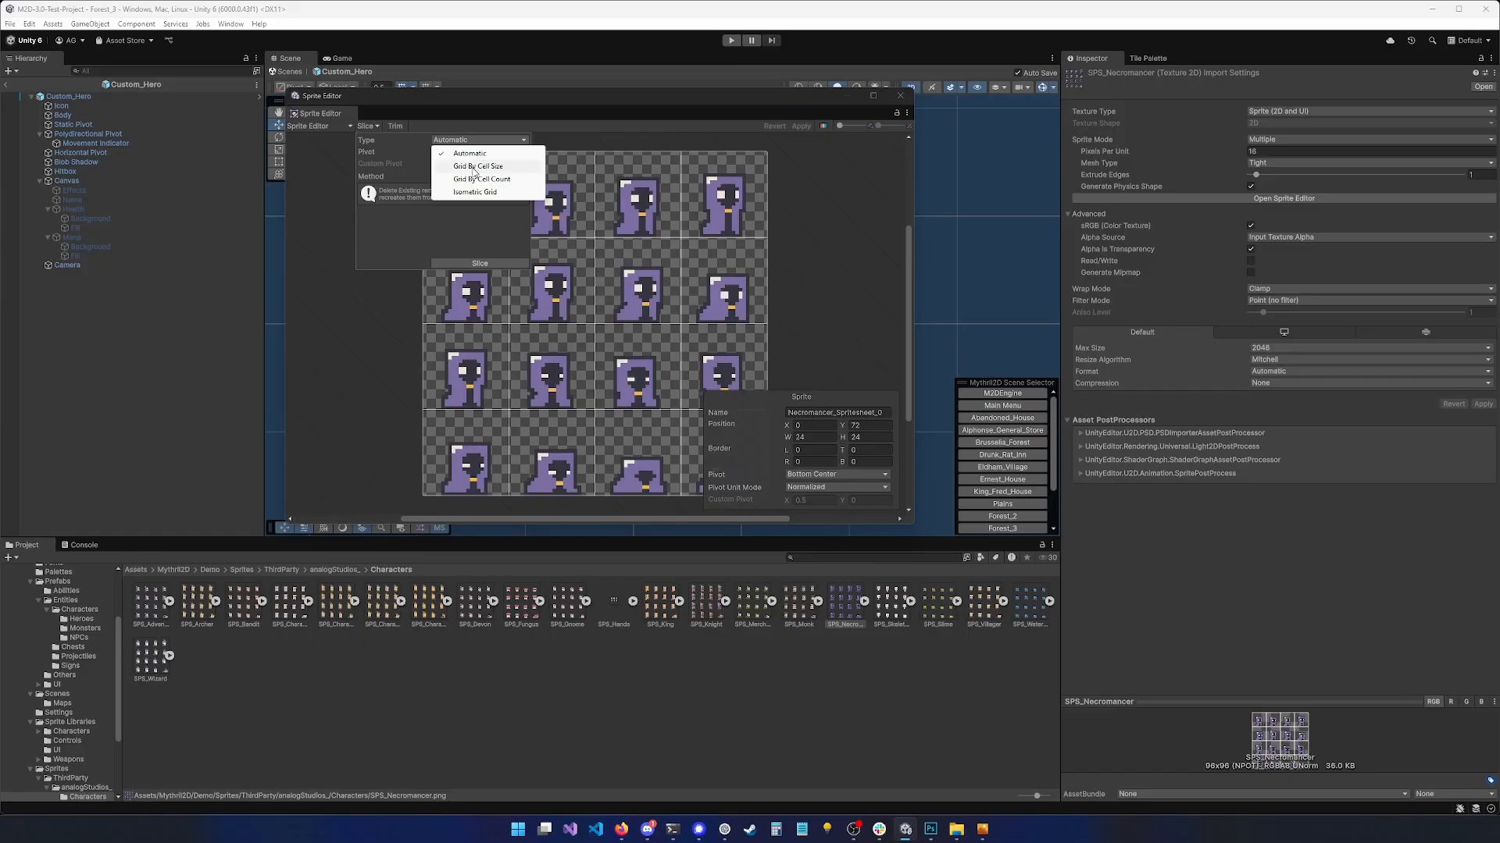
pyautogui.click(473, 167)
pyautogui.click(453, 151)
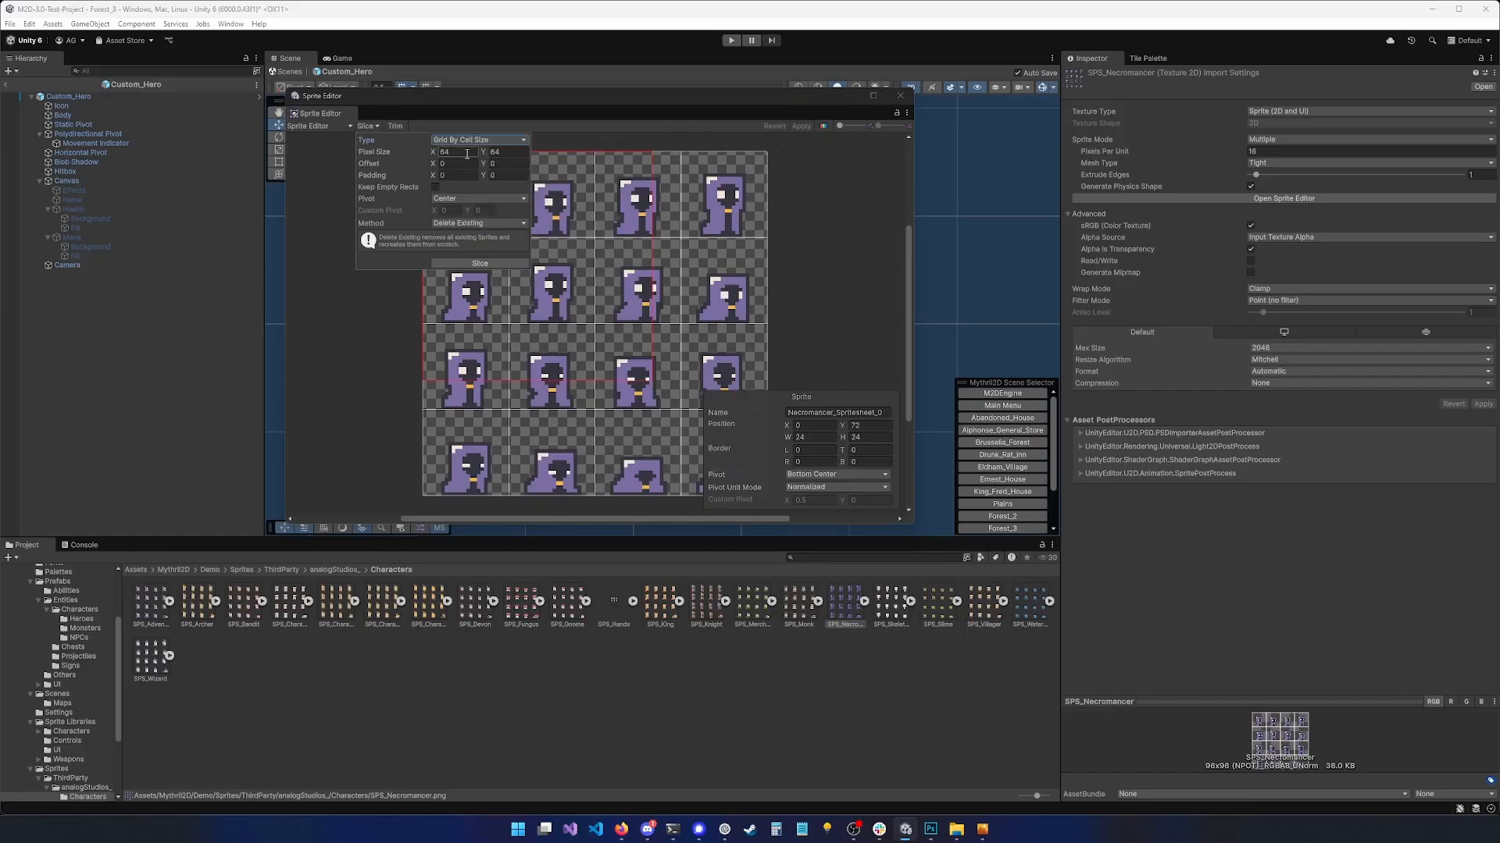
pyautogui.write('24')
pyautogui.press('Tab')
pyautogui.write('24')
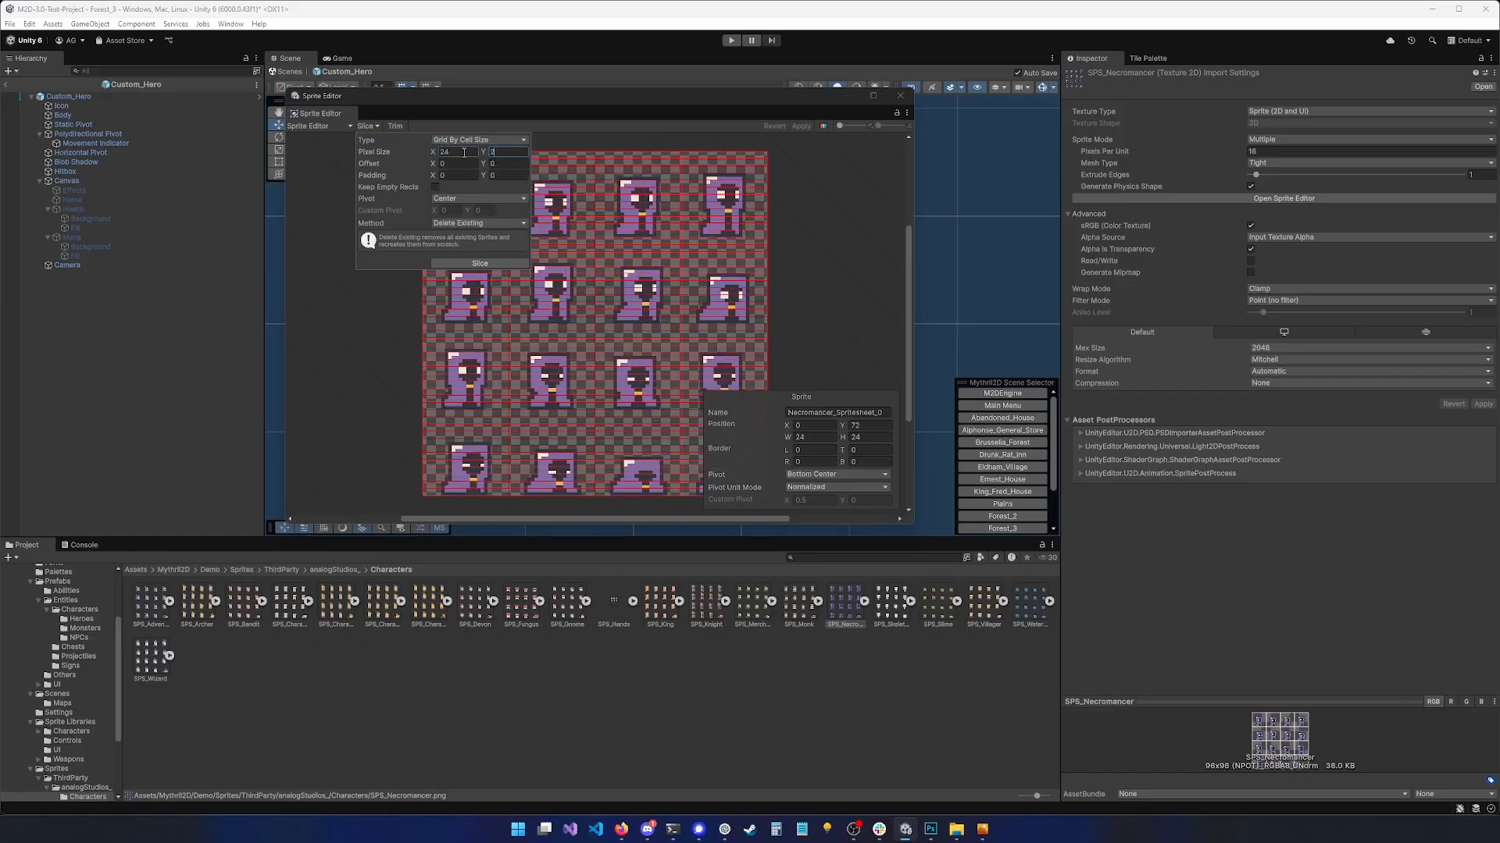
pyautogui.click(479, 263)
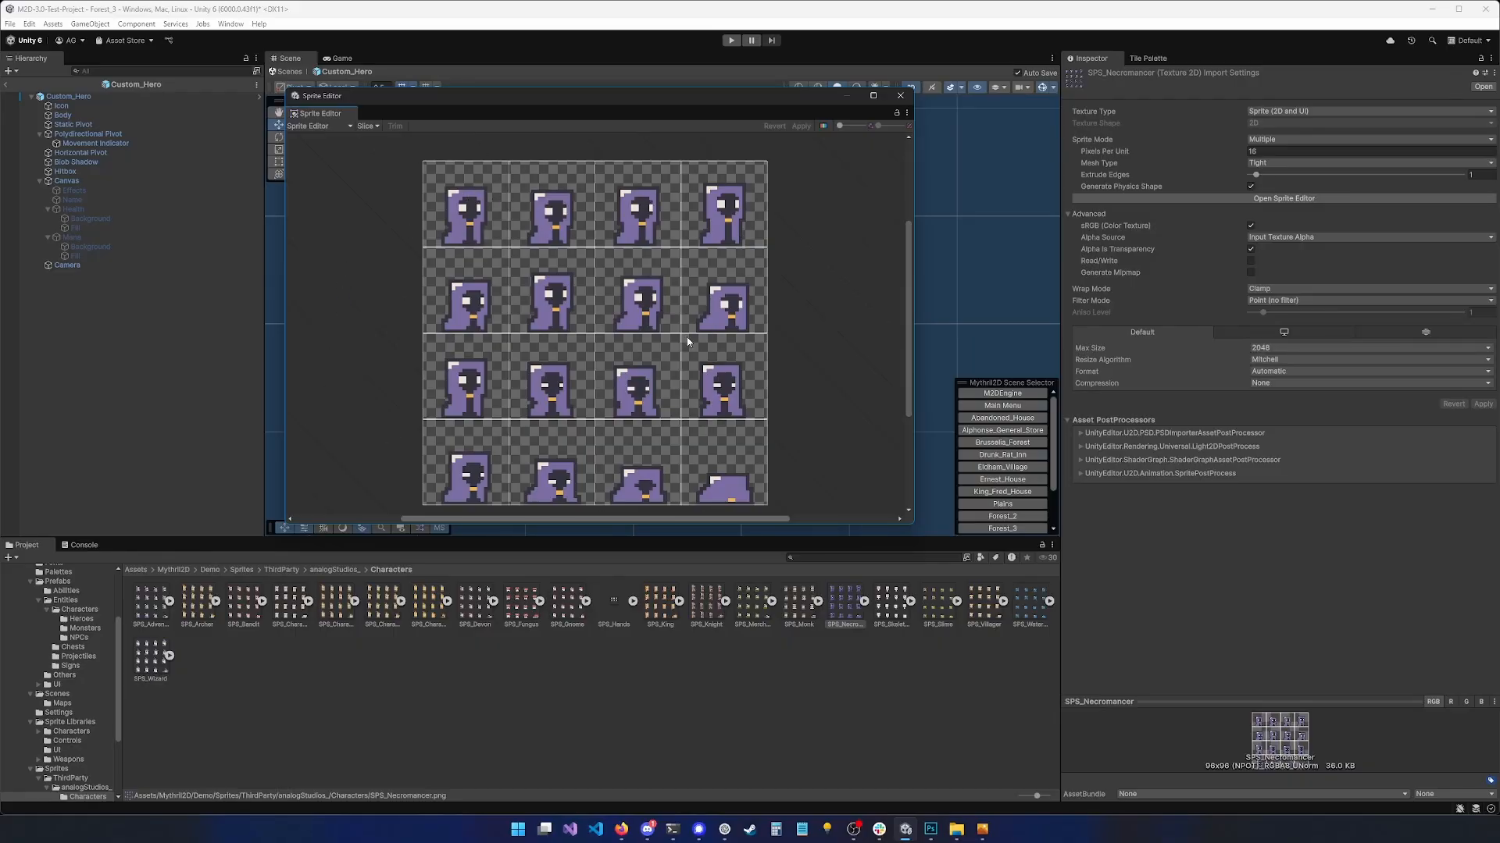
# Examine the rows of animation frames in the necromancer sprite sheet and close the Sprite Editor
pyautogui.moveTo(909, 309); pyautogui.dragTo(908, 320)
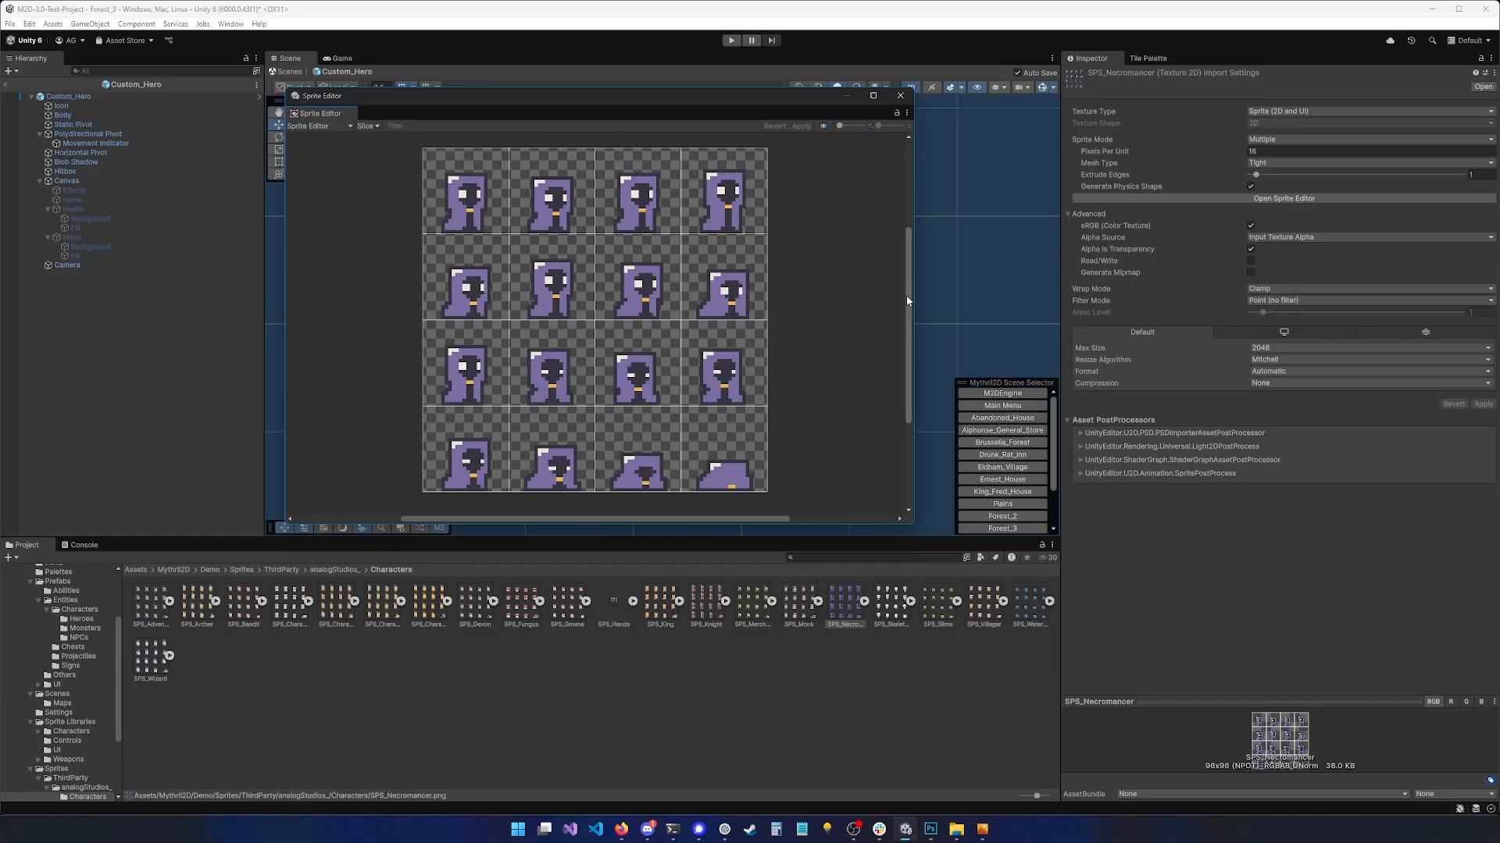
pyautogui.moveTo(907, 295); pyautogui.dragTo(907, 300)
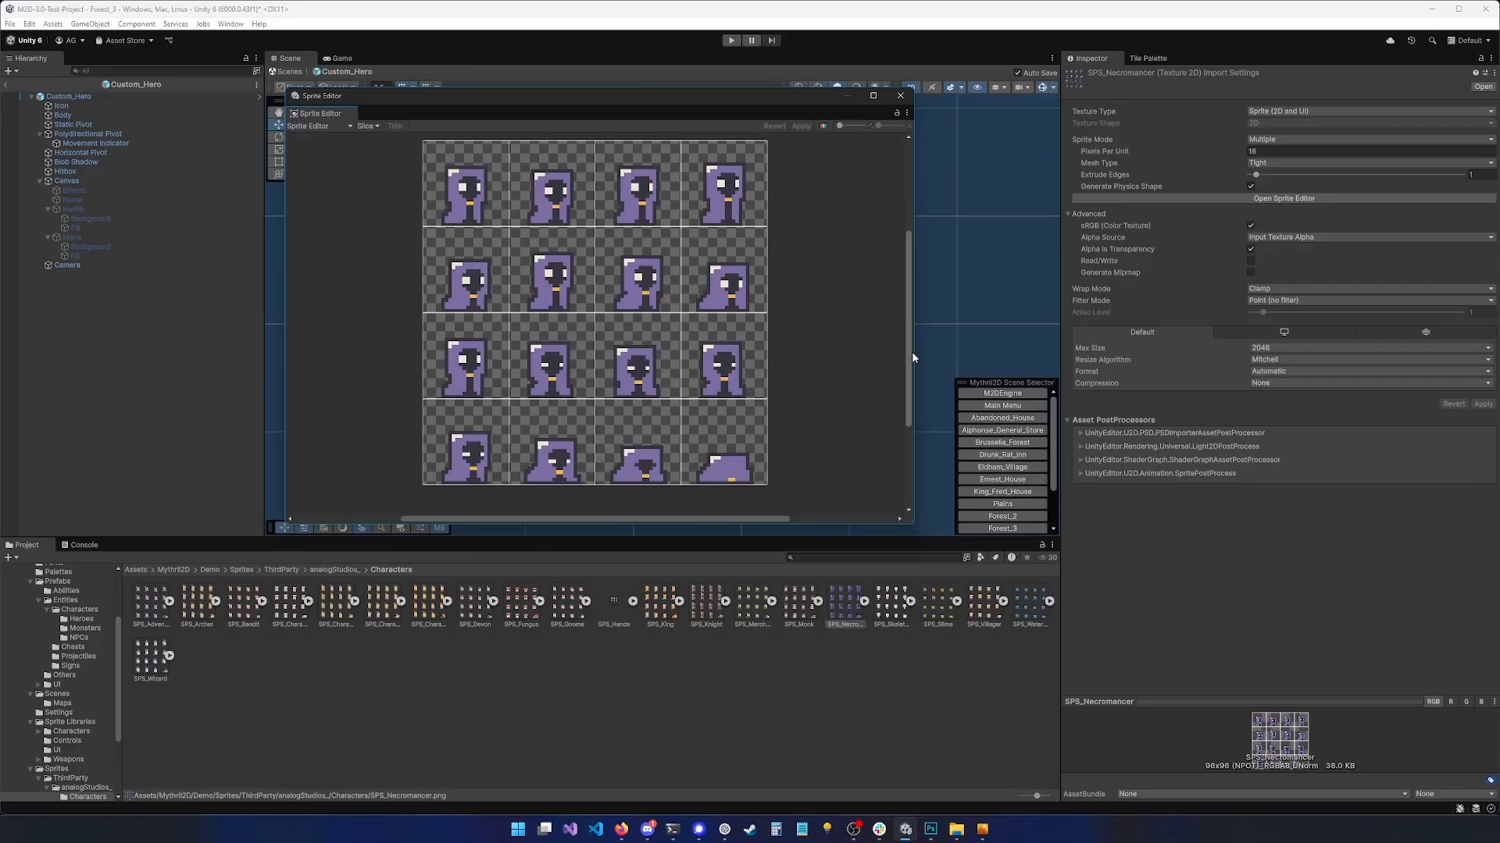
pyautogui.moveTo(911, 351); pyautogui.dragTo(912, 374)
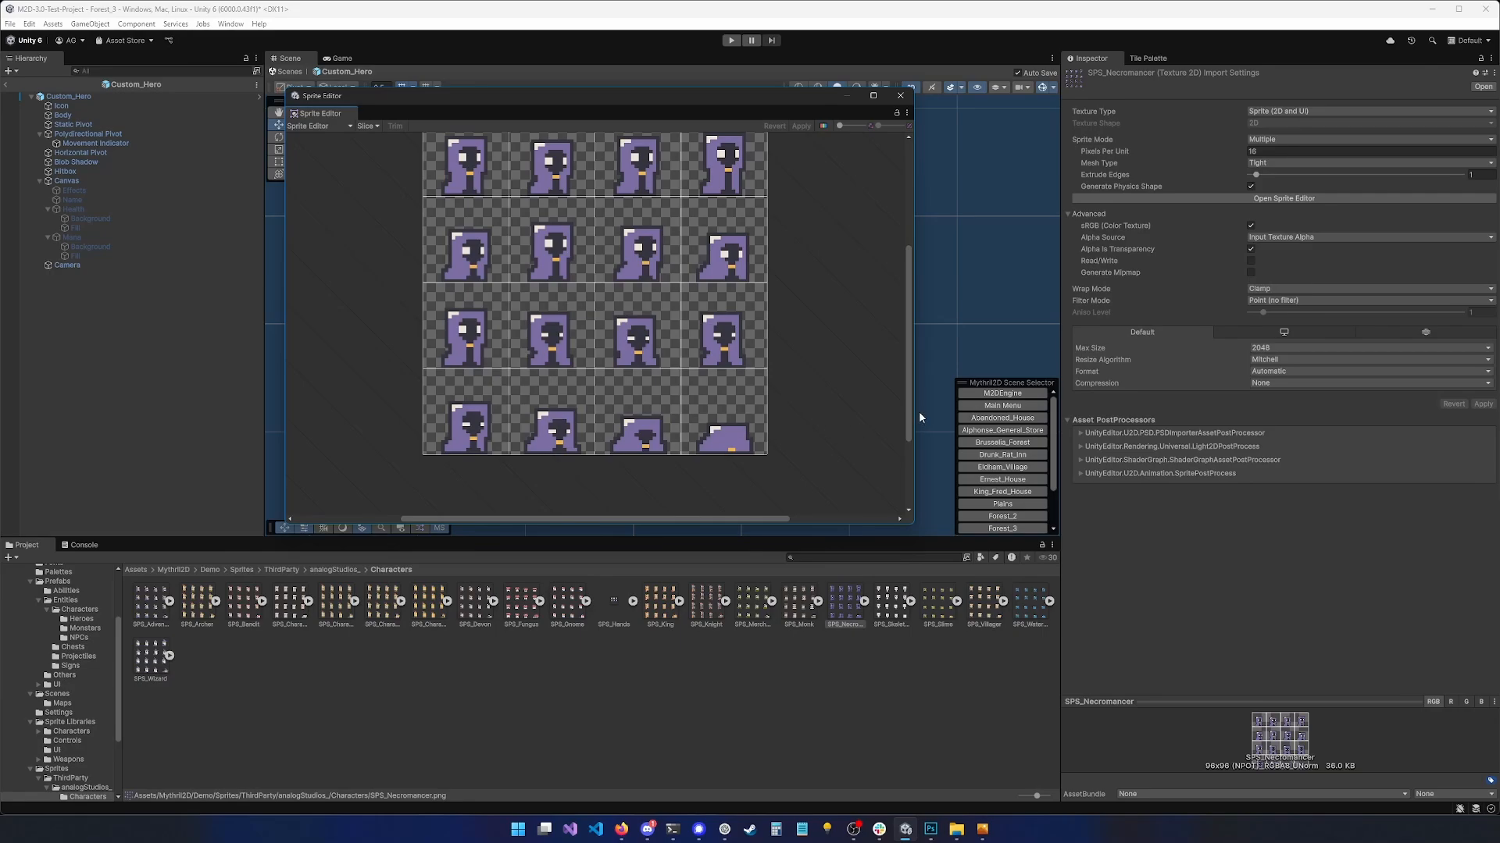
pyautogui.moveTo(907, 419); pyautogui.dragTo(903, 407)
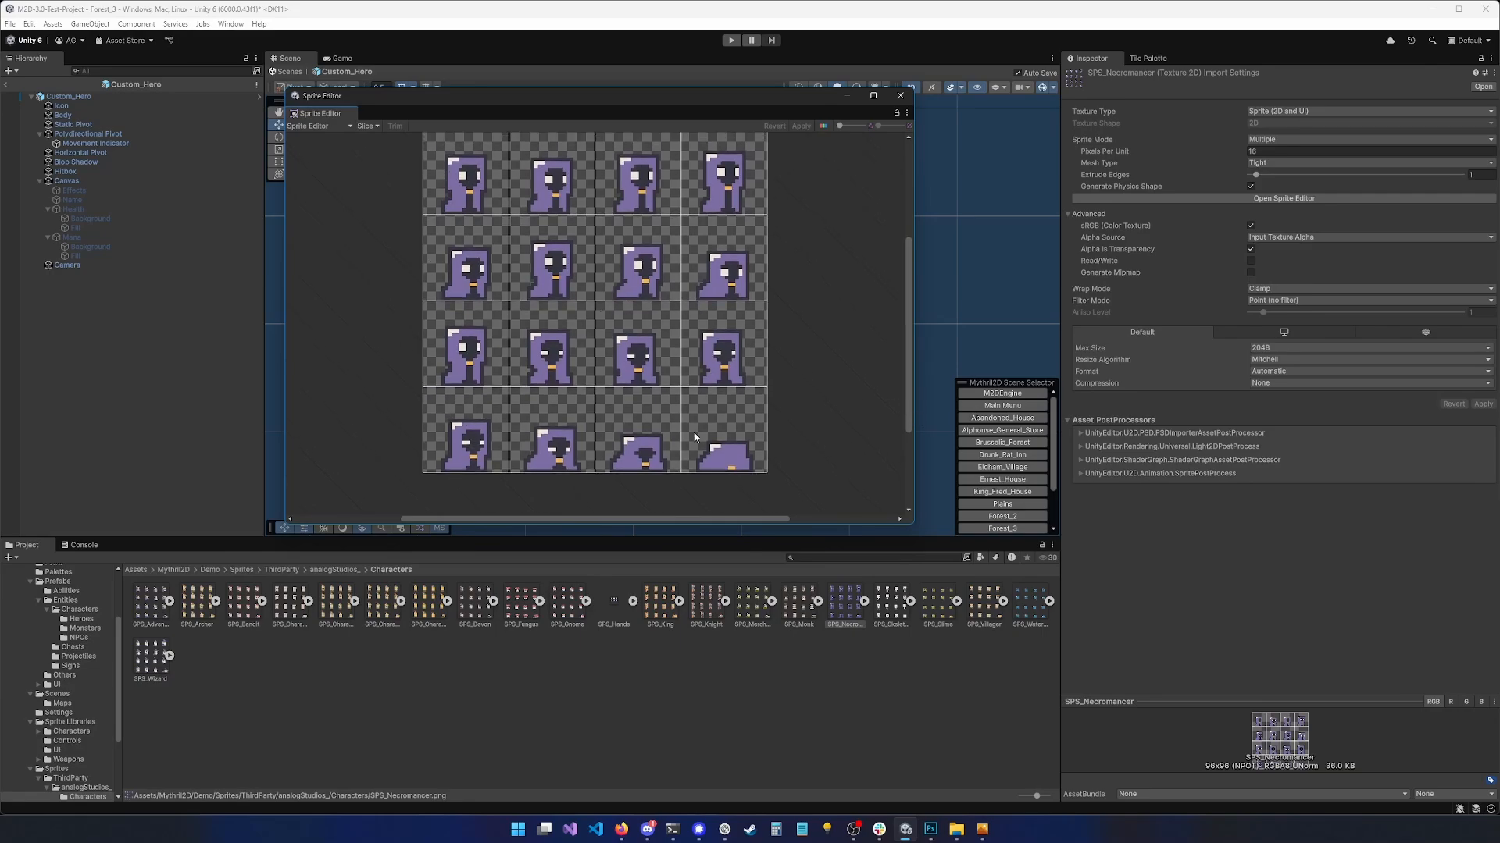
pyautogui.moveTo(907, 352); pyautogui.dragTo(907, 348)
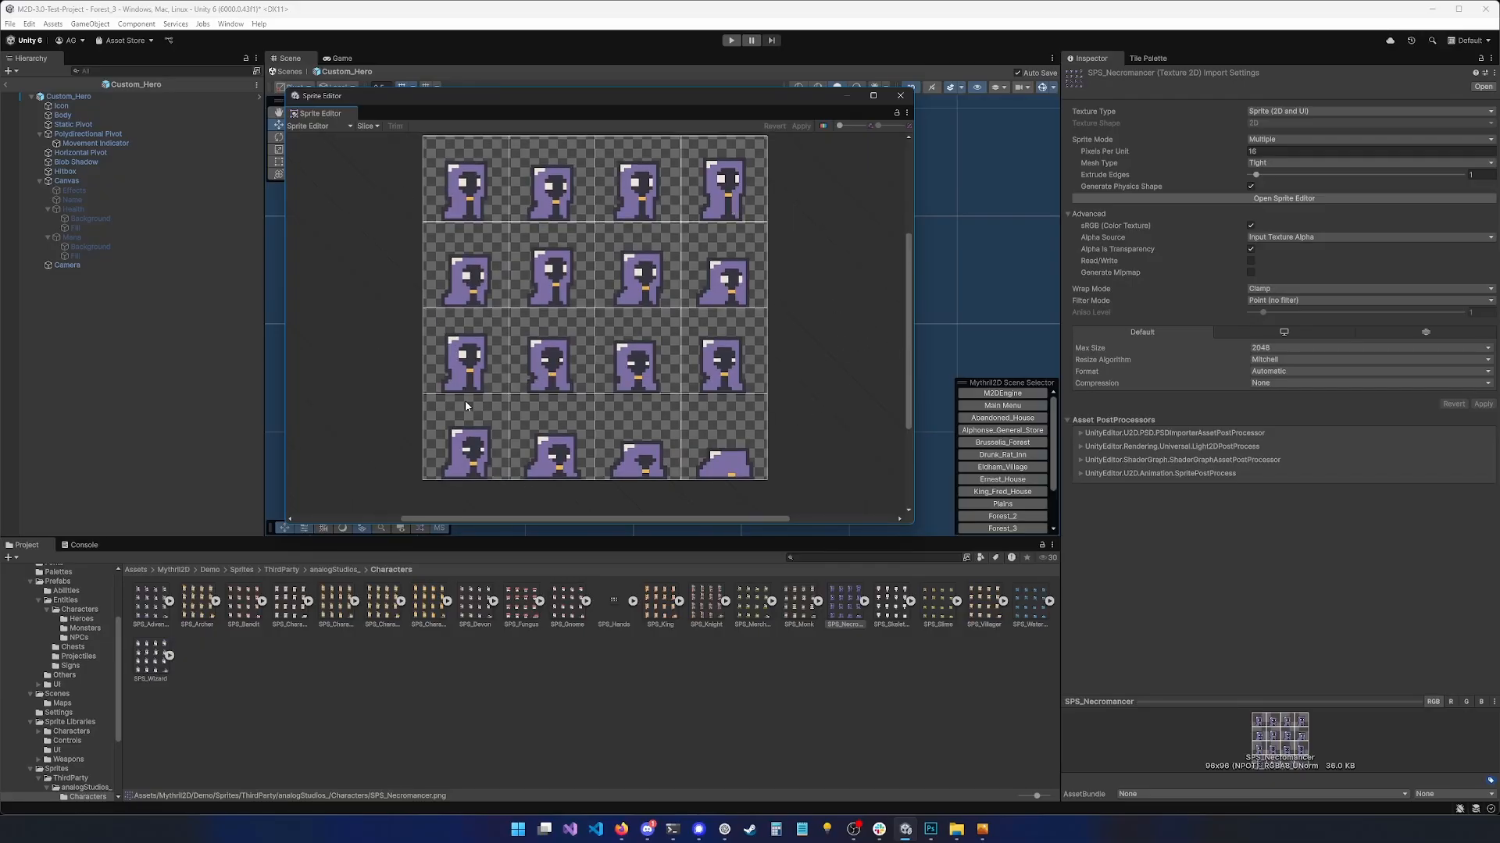
pyautogui.click(900, 97)
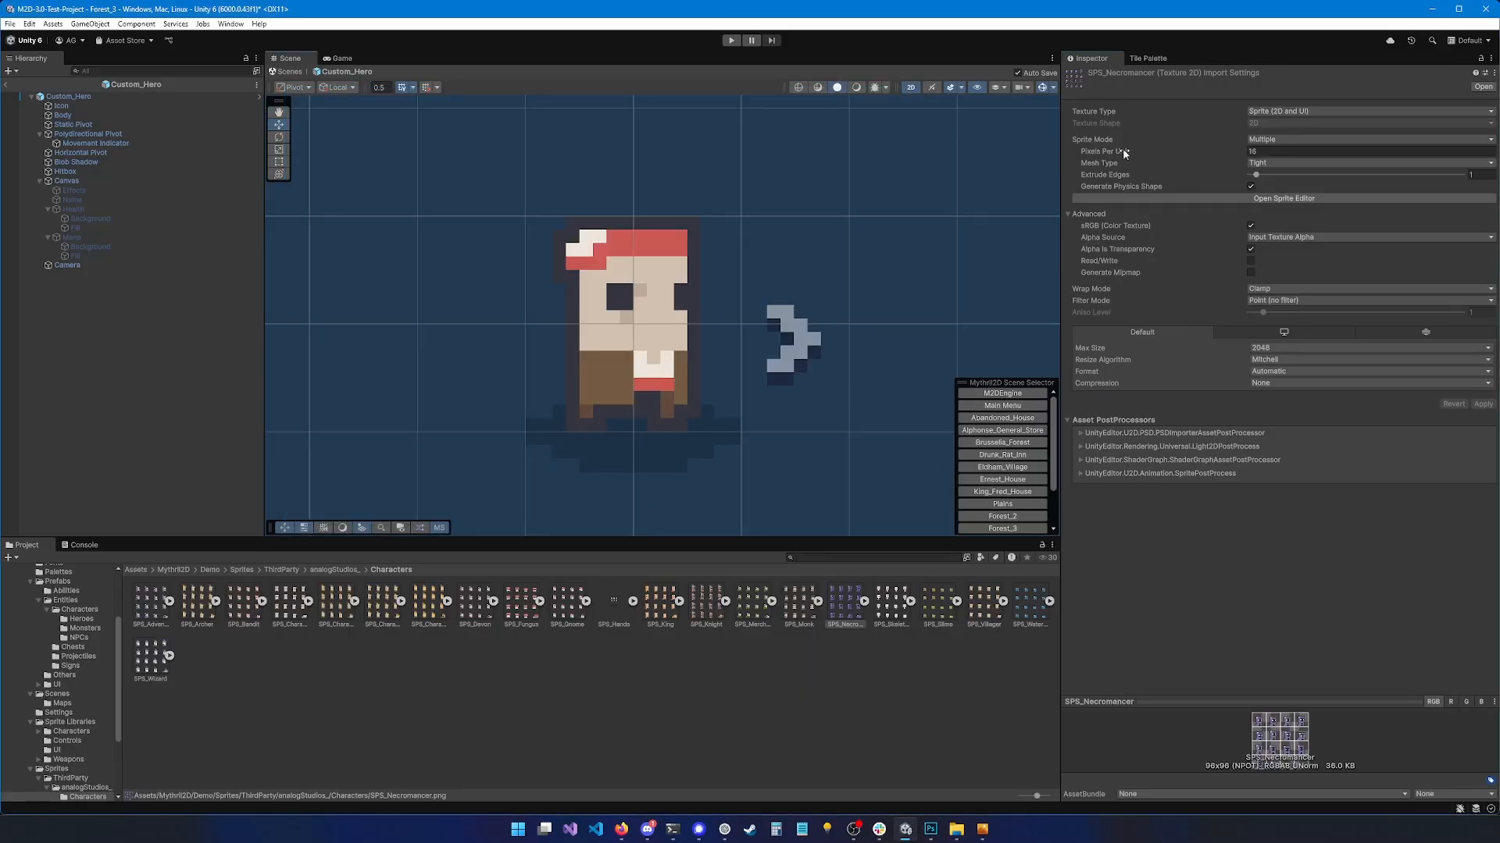
# Review SPS_Necromancer's Pixels Per Unit, Sprite Mode, Compression and Filter Mode import settings, keeping Sprite Mode on Multiple
pyautogui.click(1268, 151)
pyautogui.click(1260, 140)
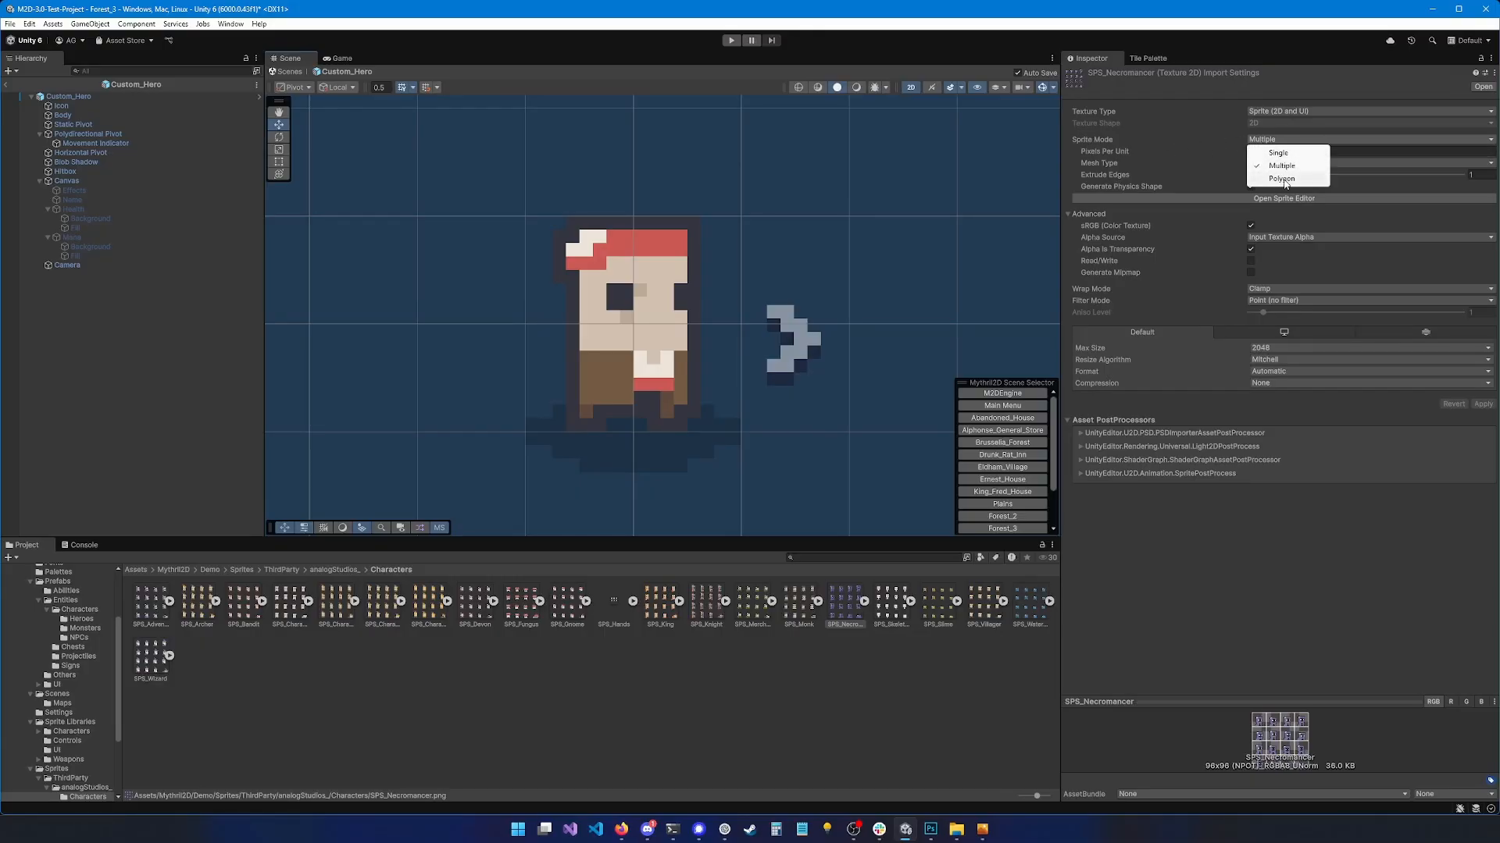
pyautogui.click(1279, 167)
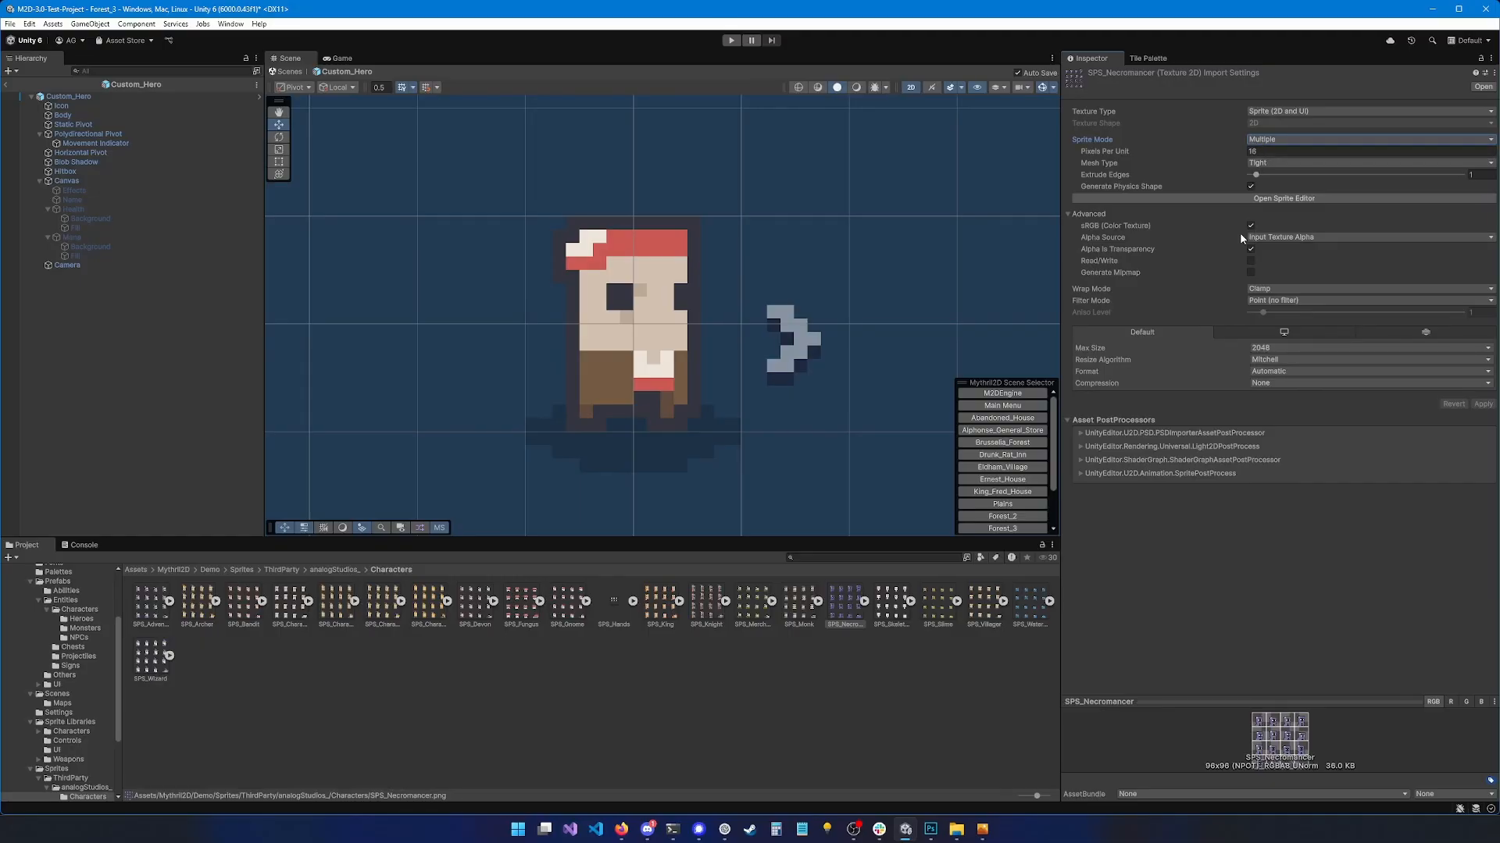
pyautogui.click(1254, 381)
pyautogui.click(1211, 559)
pyautogui.click(1276, 300)
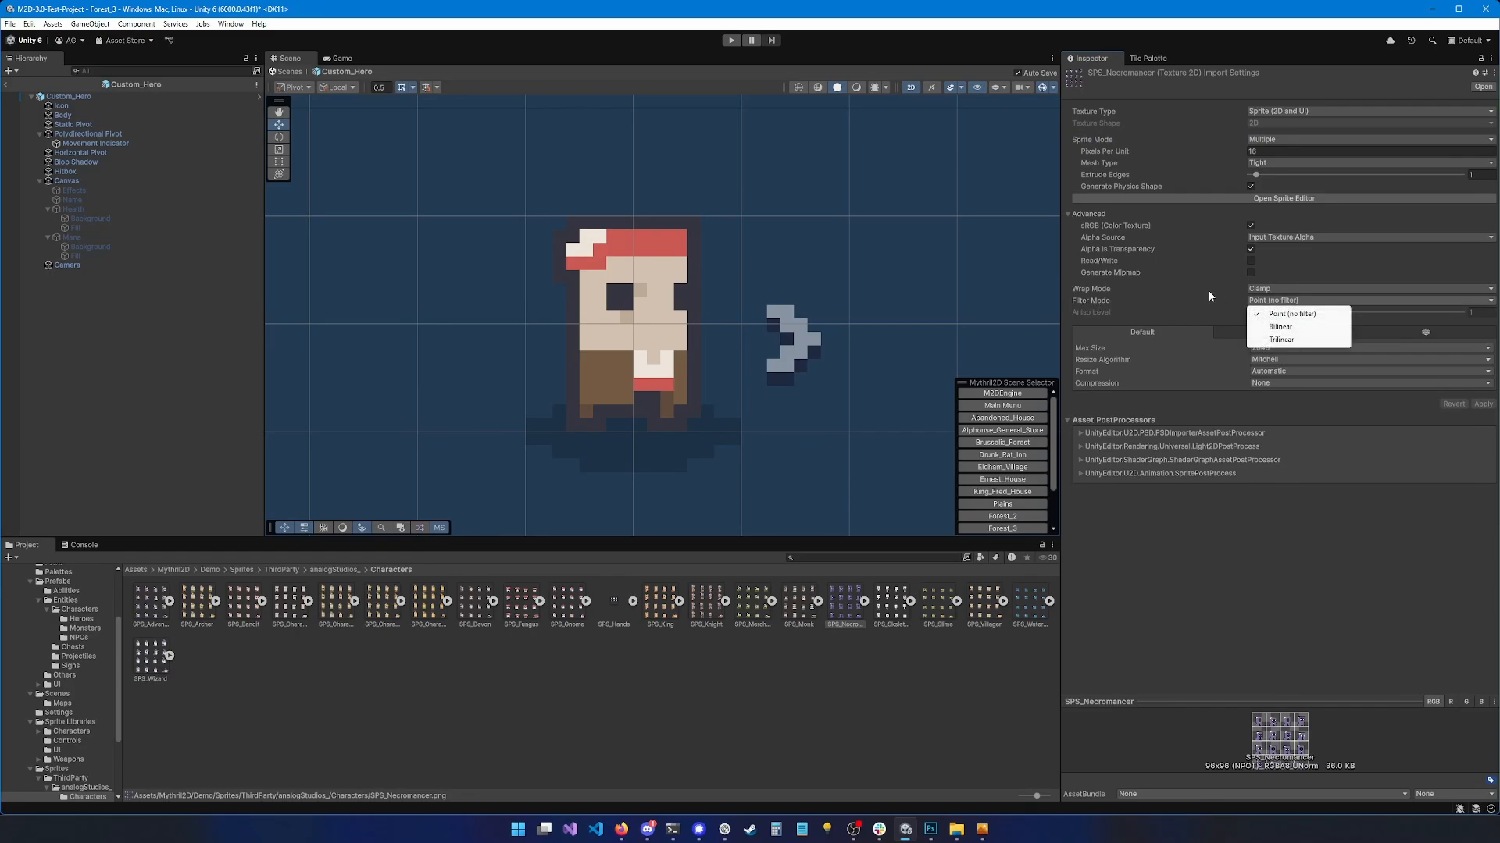
pyautogui.click(1201, 509)
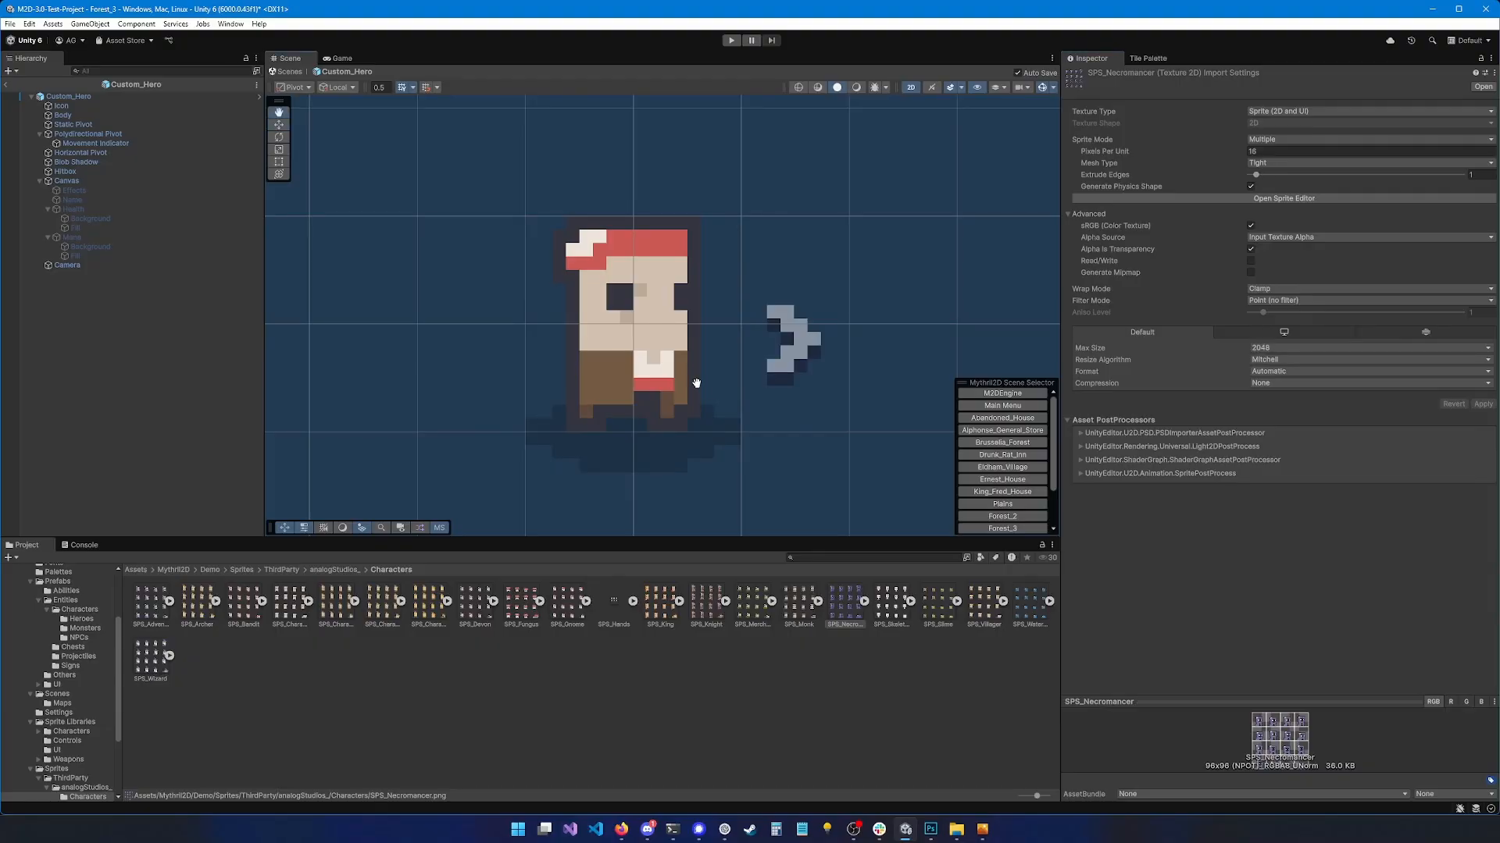
# Inspect the SPS_Devon and SPS_Merchant sprite sheets and clear the selection
pyautogui.moveTo(696, 383); pyautogui.dragTo(690, 385, button='middle')
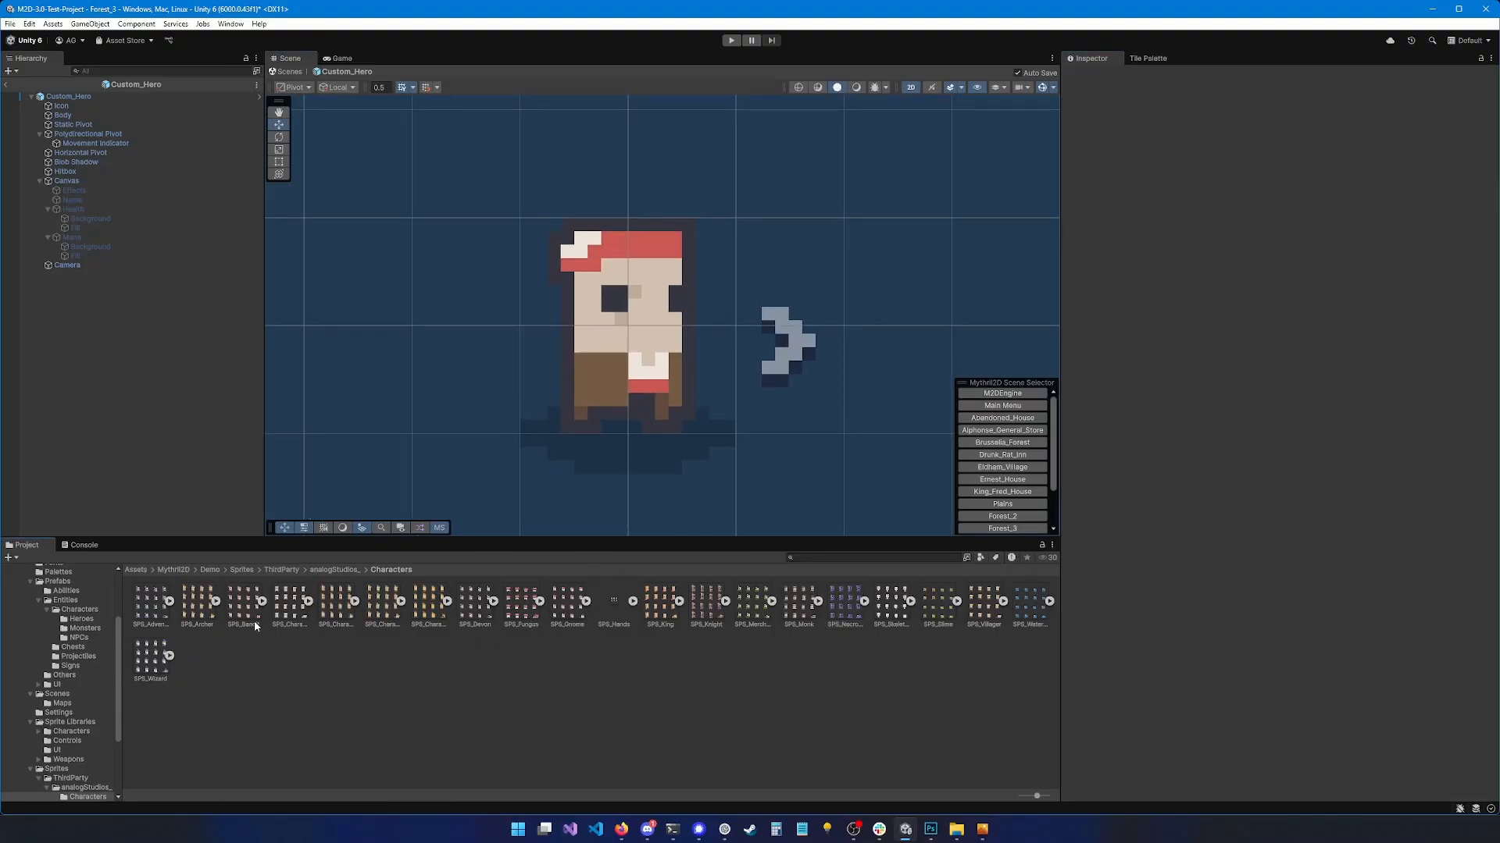
pyautogui.click(464, 614)
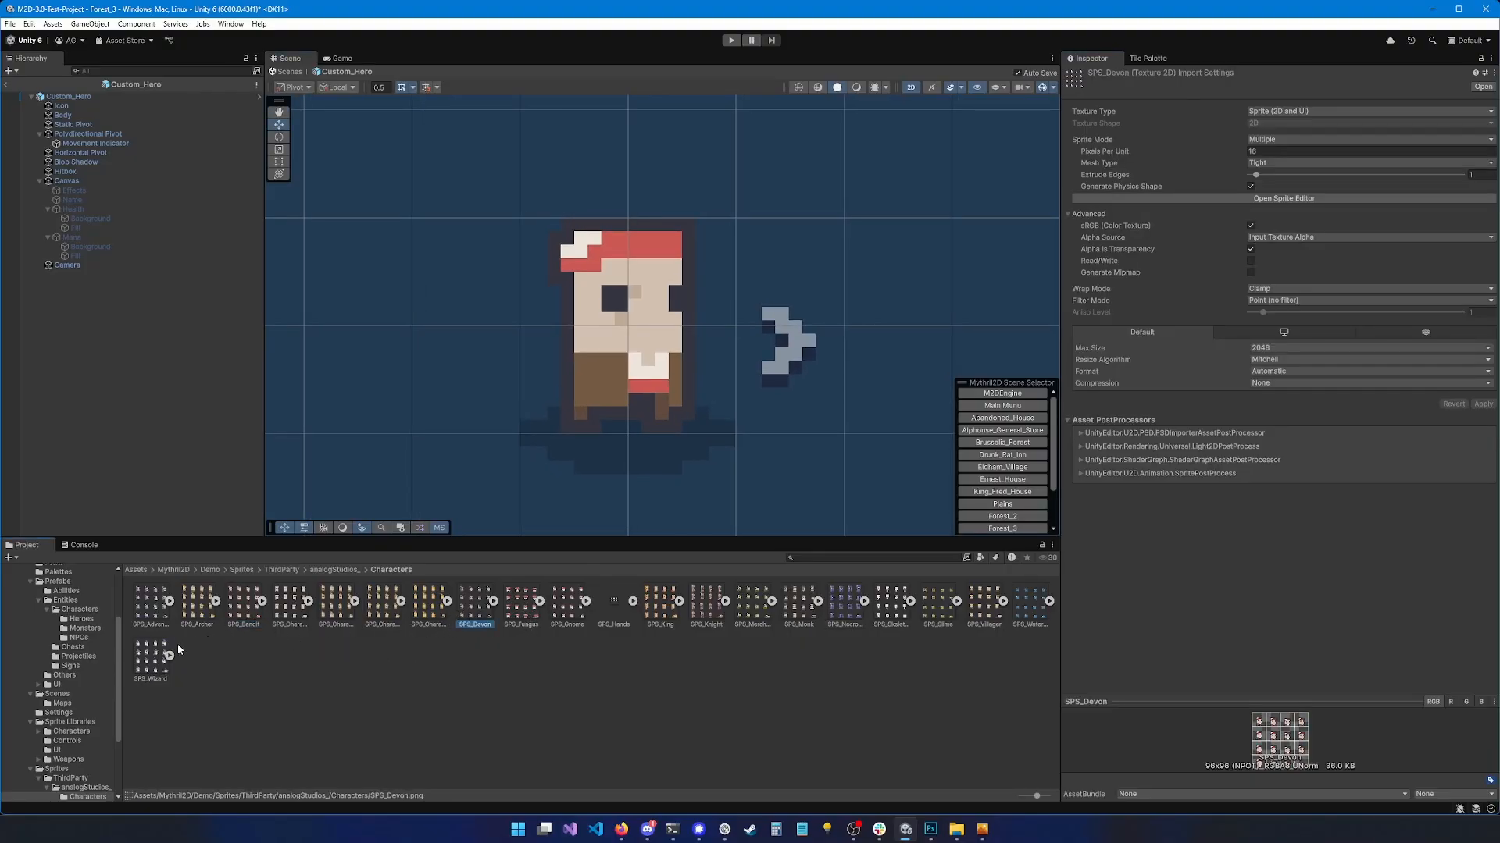
pyautogui.click(752, 607)
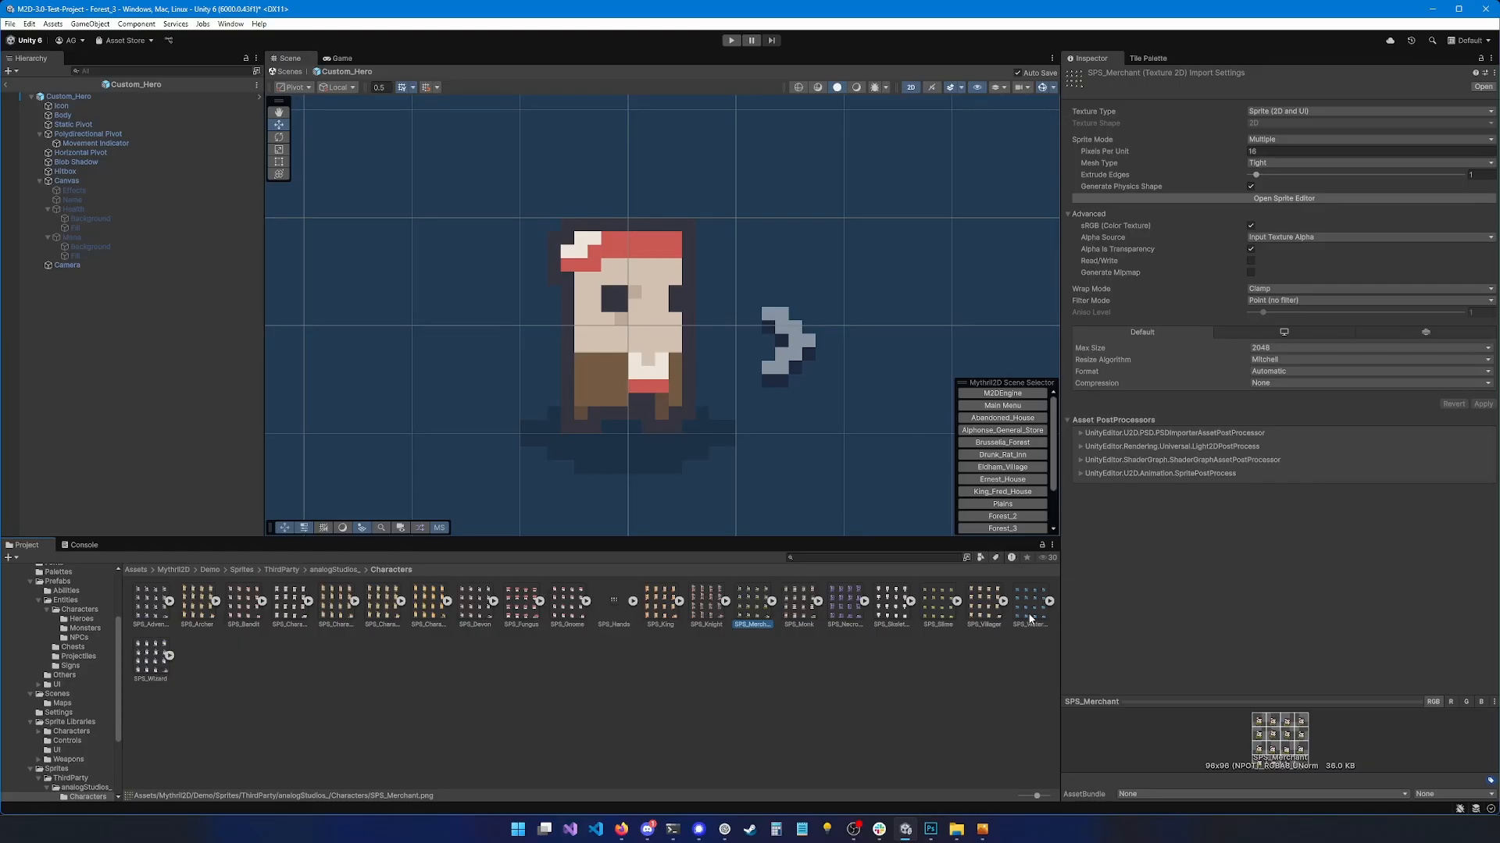
pyautogui.click(473, 663)
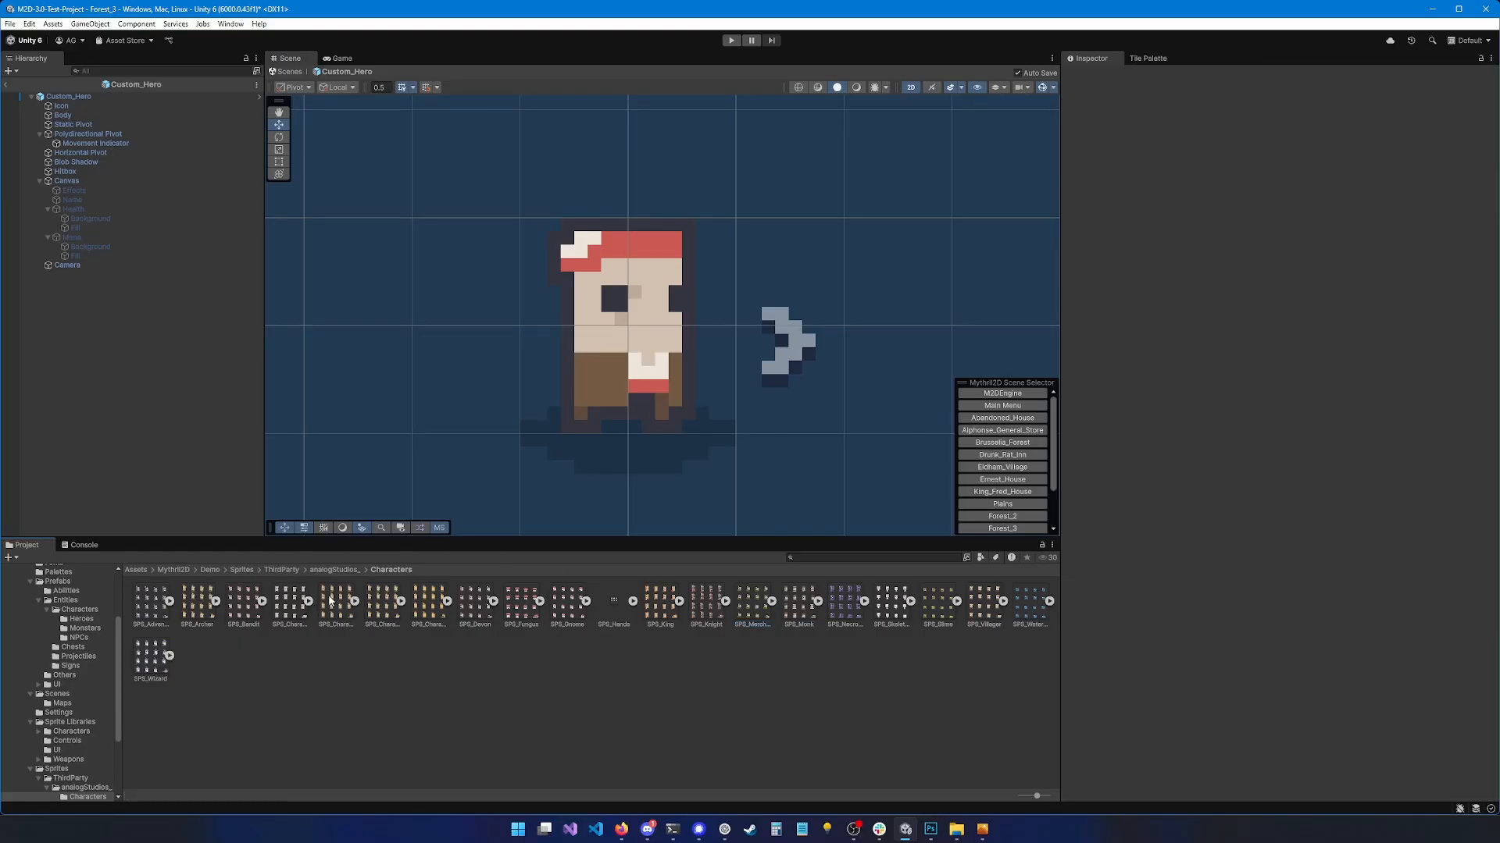
# Search the project for SLIB_Default and reveal the asset in its Sprite Libraries/Characters folder
pyautogui.click(807, 556)
pyautogui.write('SLIB_Def')
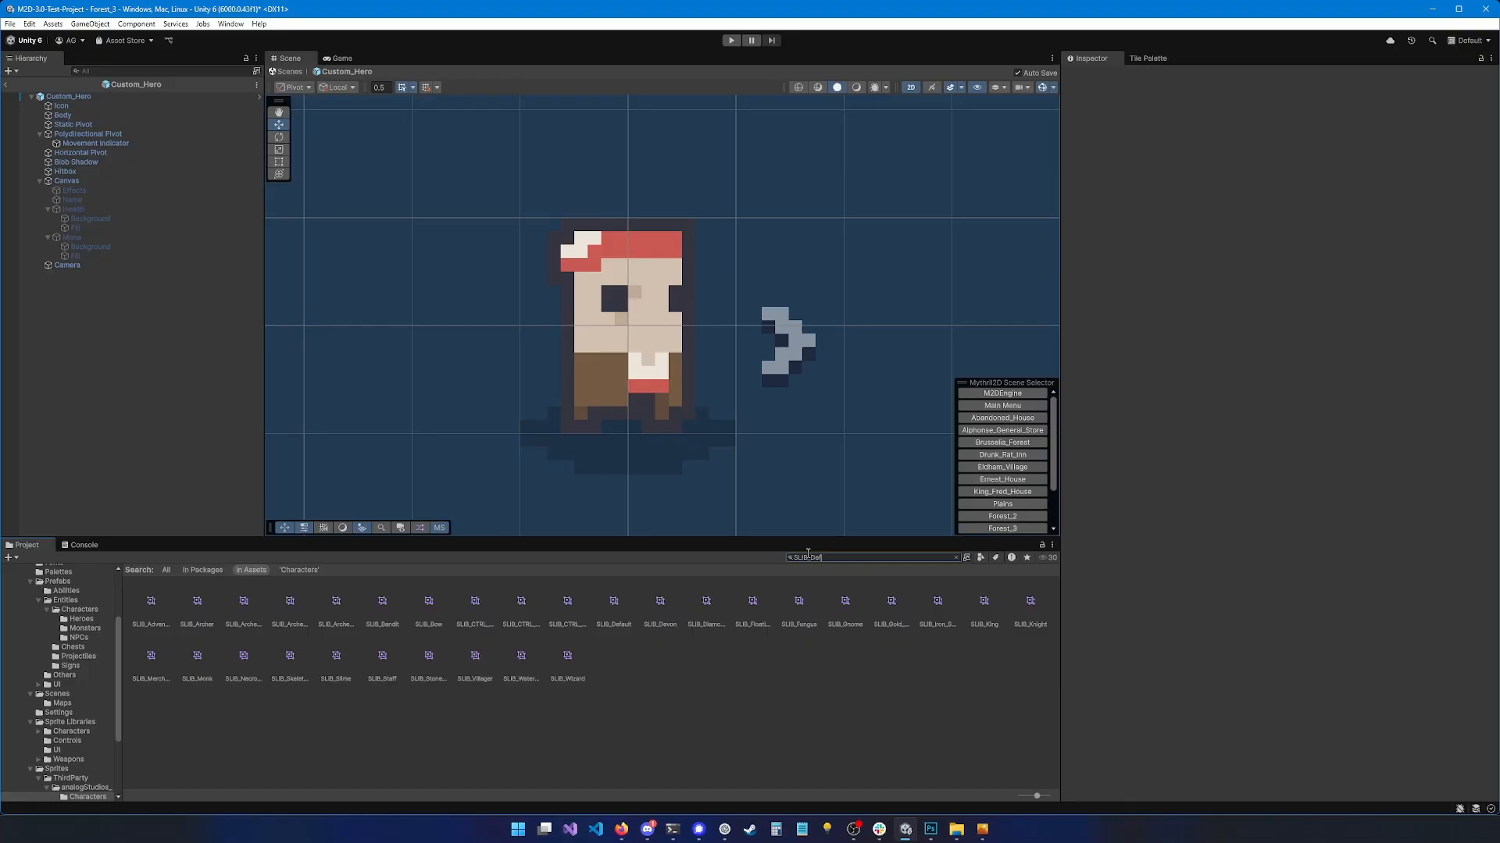
pyautogui.write('ault')
pyautogui.click(145, 617)
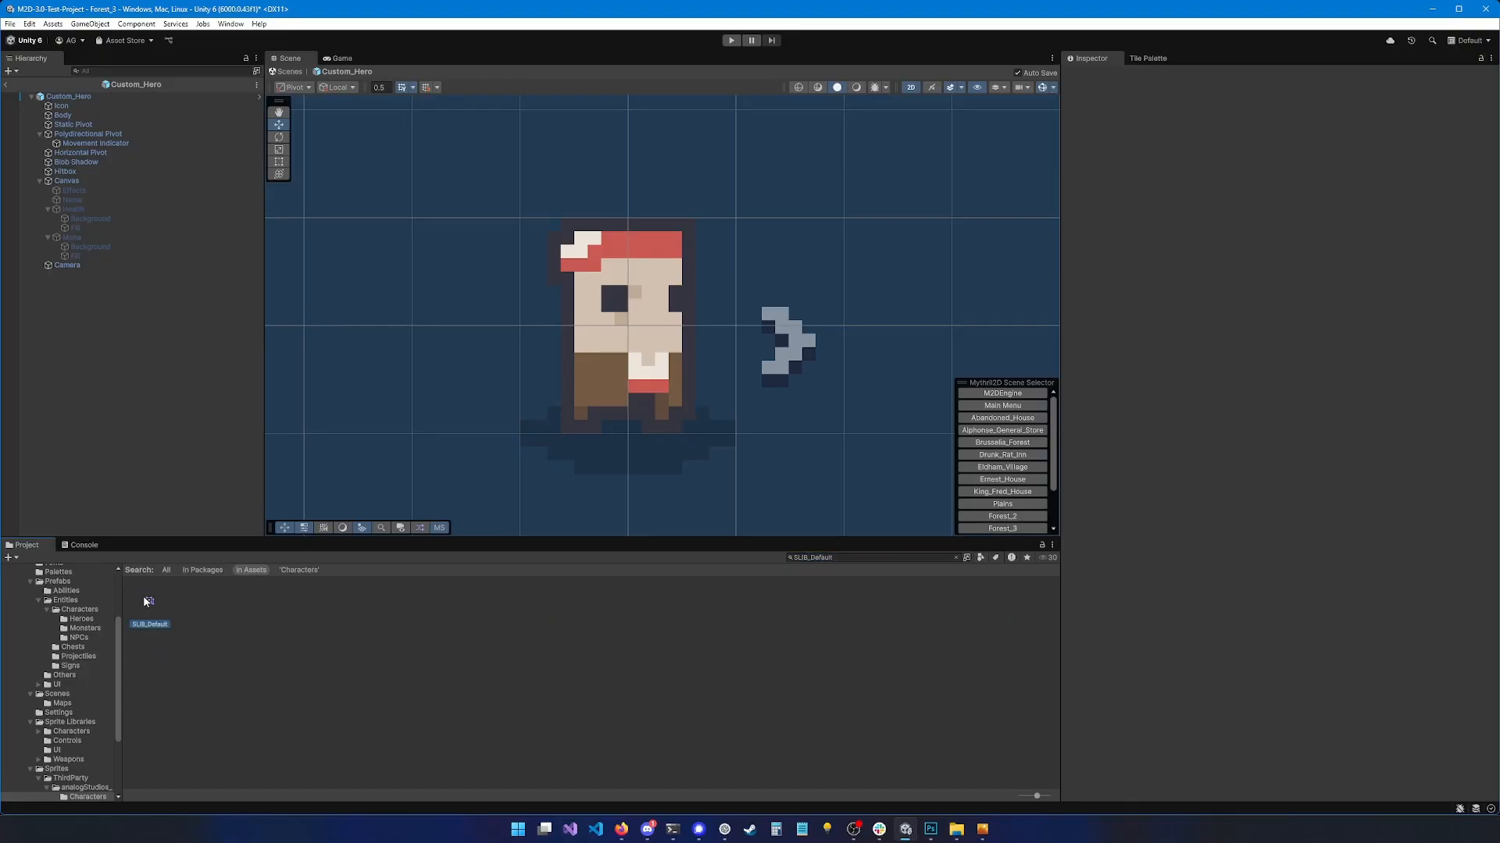
pyautogui.click(958, 557)
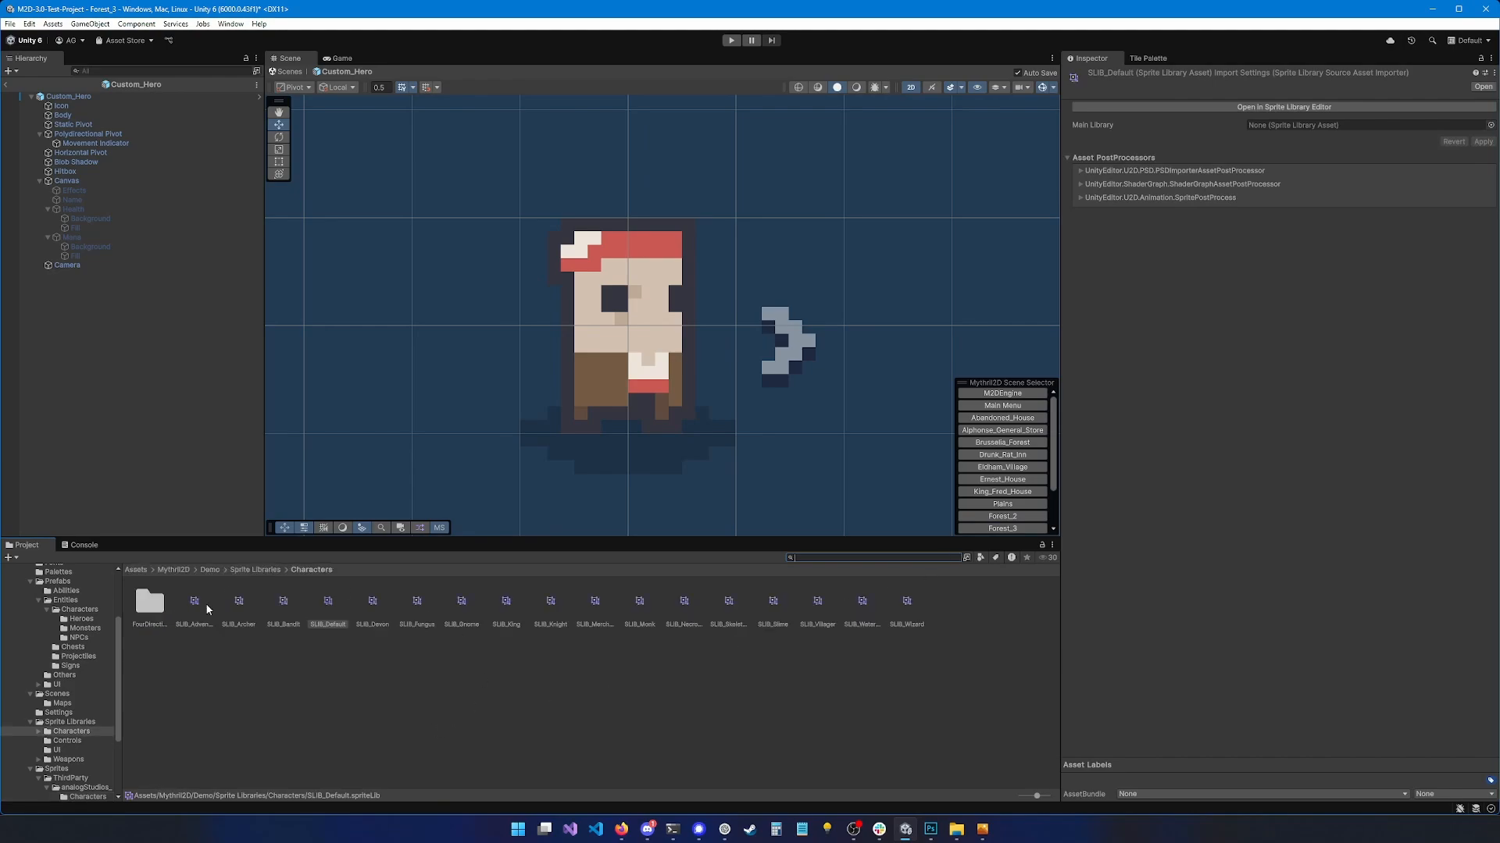
# Create a Sprite Library Asset Variant of SLIB_Default named SLIB_My_New_Character in the Characters folder
pyautogui.click(339, 613)
pyautogui.rightClick(328, 604)
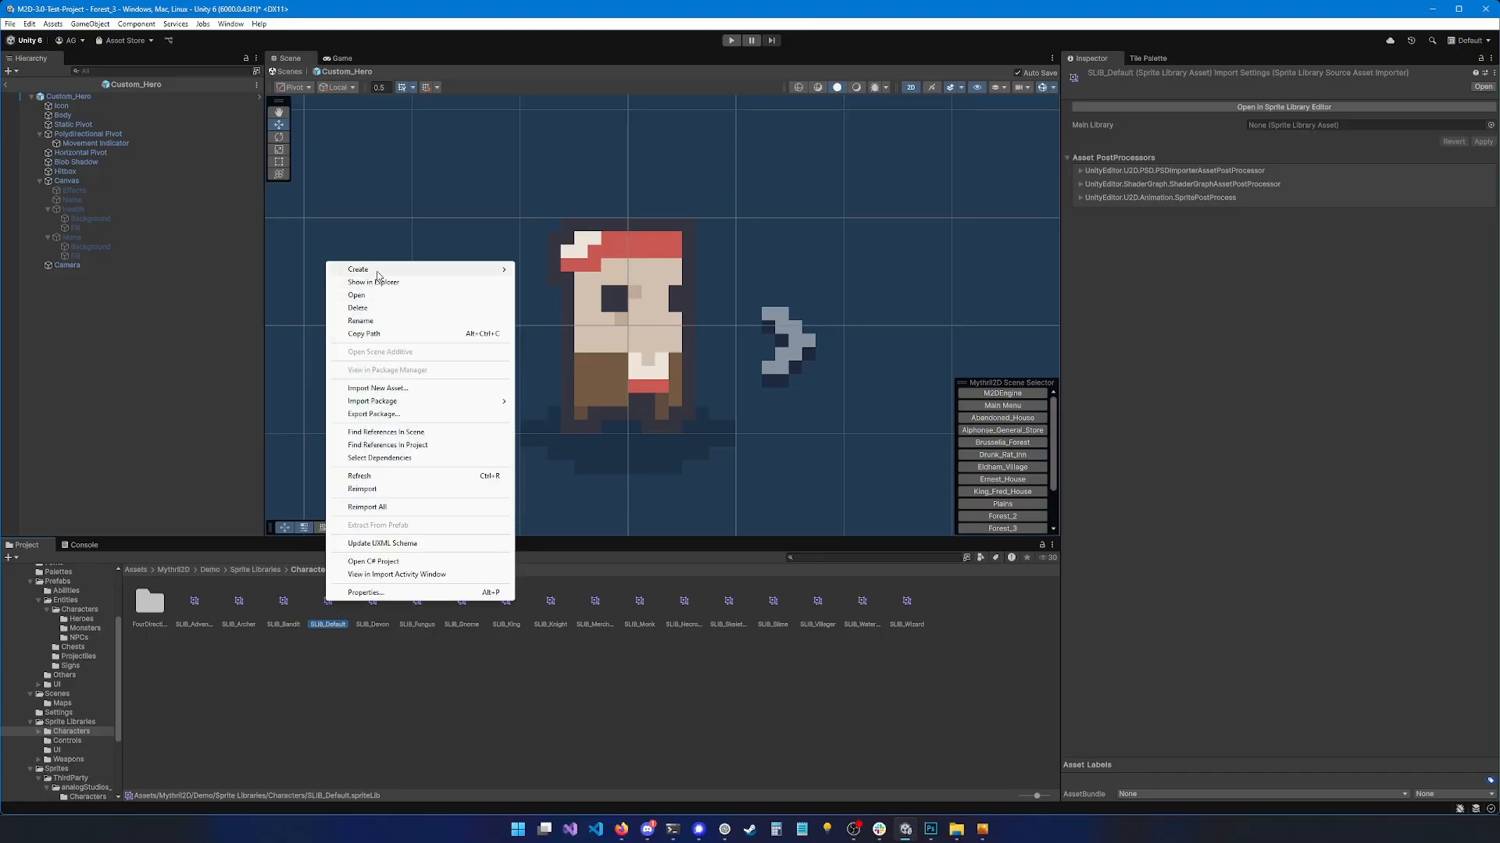
pyautogui.moveTo(377, 276)
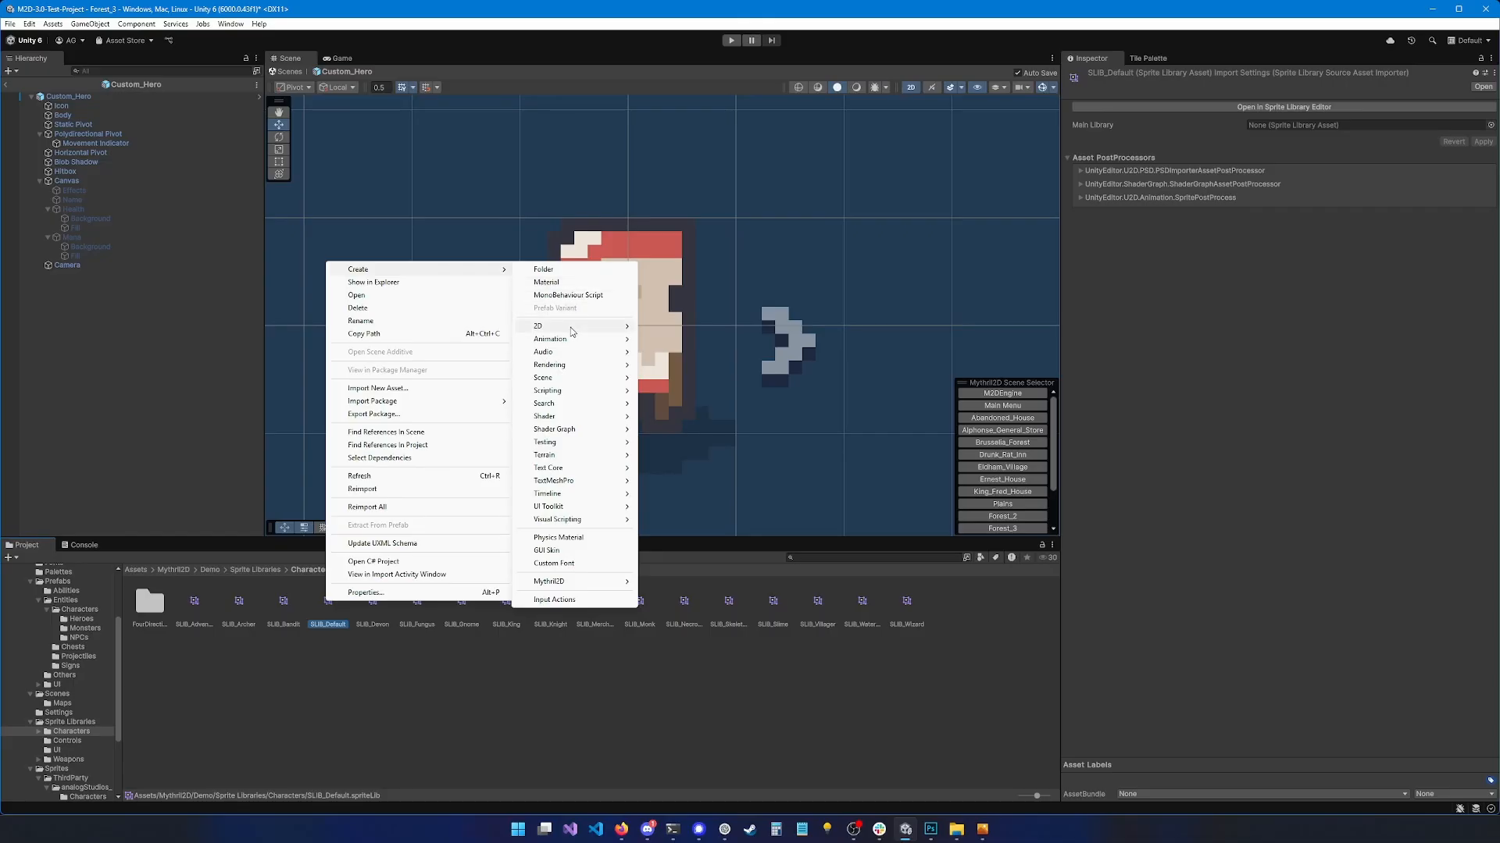
pyautogui.moveTo(572, 328)
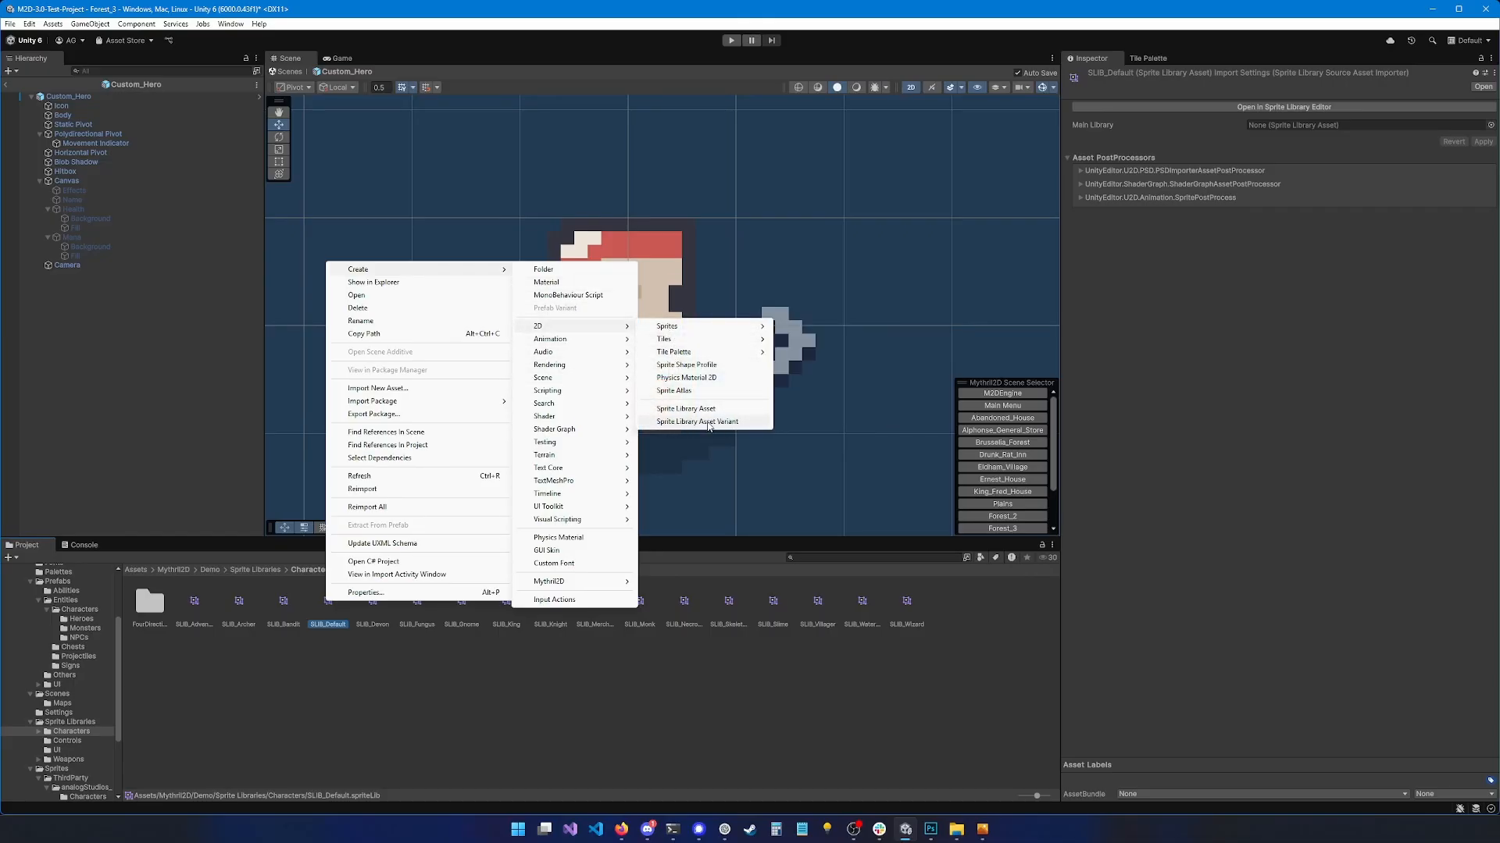
pyautogui.click(707, 422)
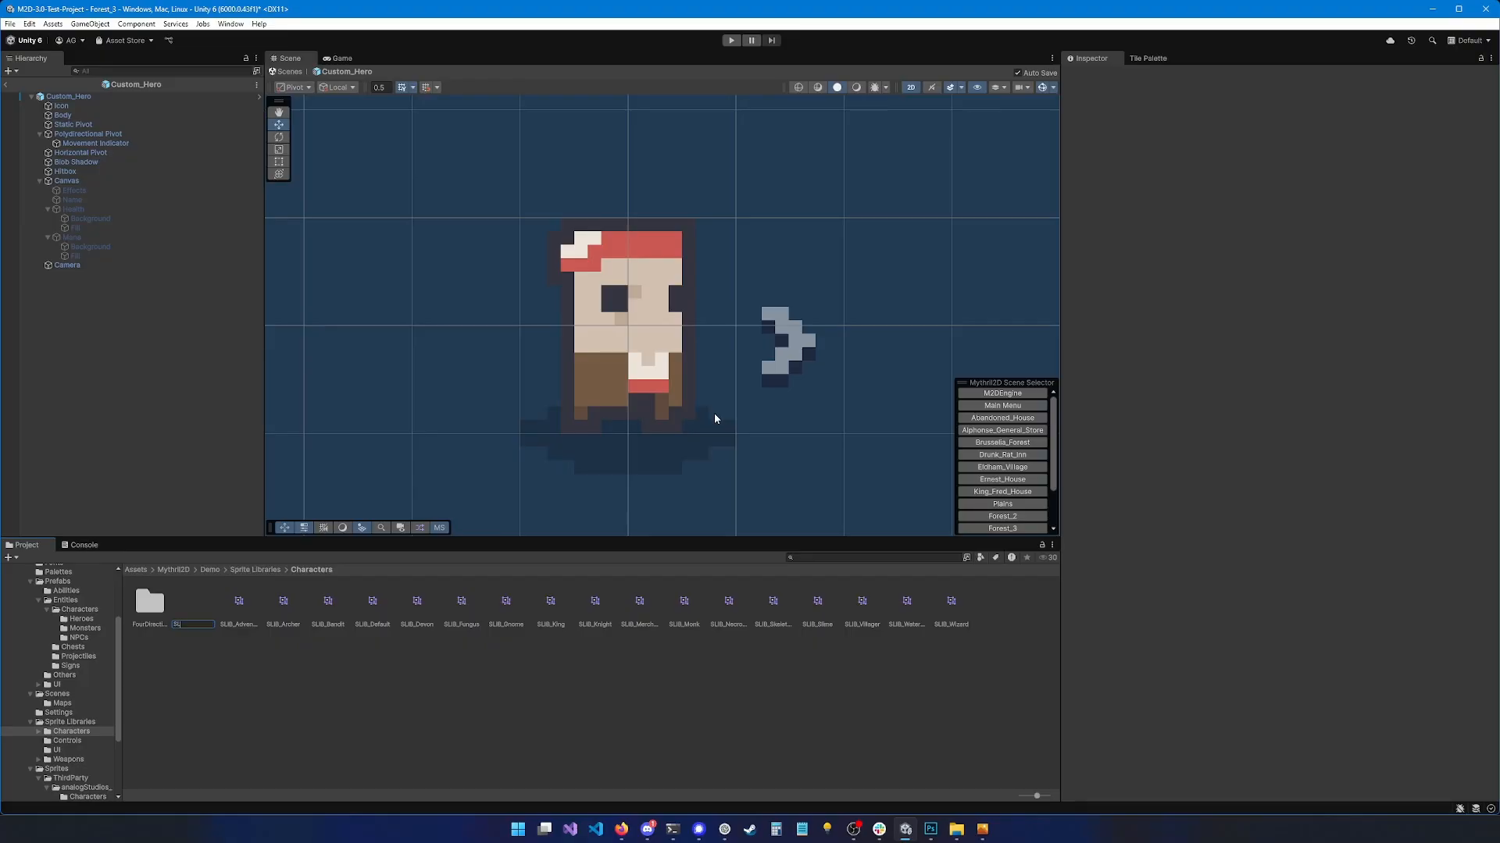
pyautogui.write('SLIB_My_New_Character')
pyautogui.press('Return')
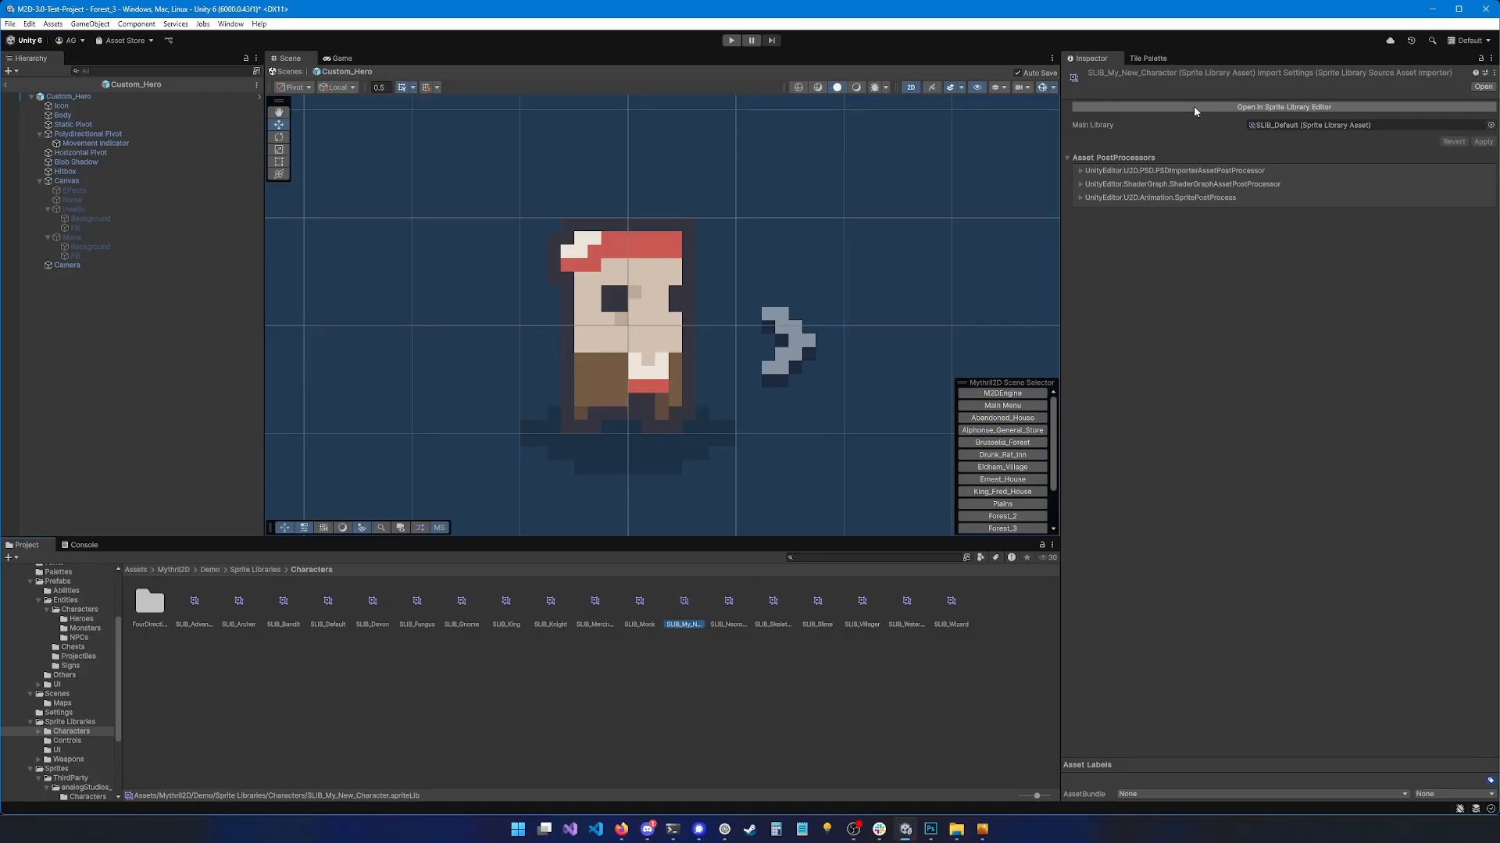
# Open SLIB_My_New_Character in the Sprite Library Editor and show the frames of its inherited Idle category
pyautogui.click(1269, 107)
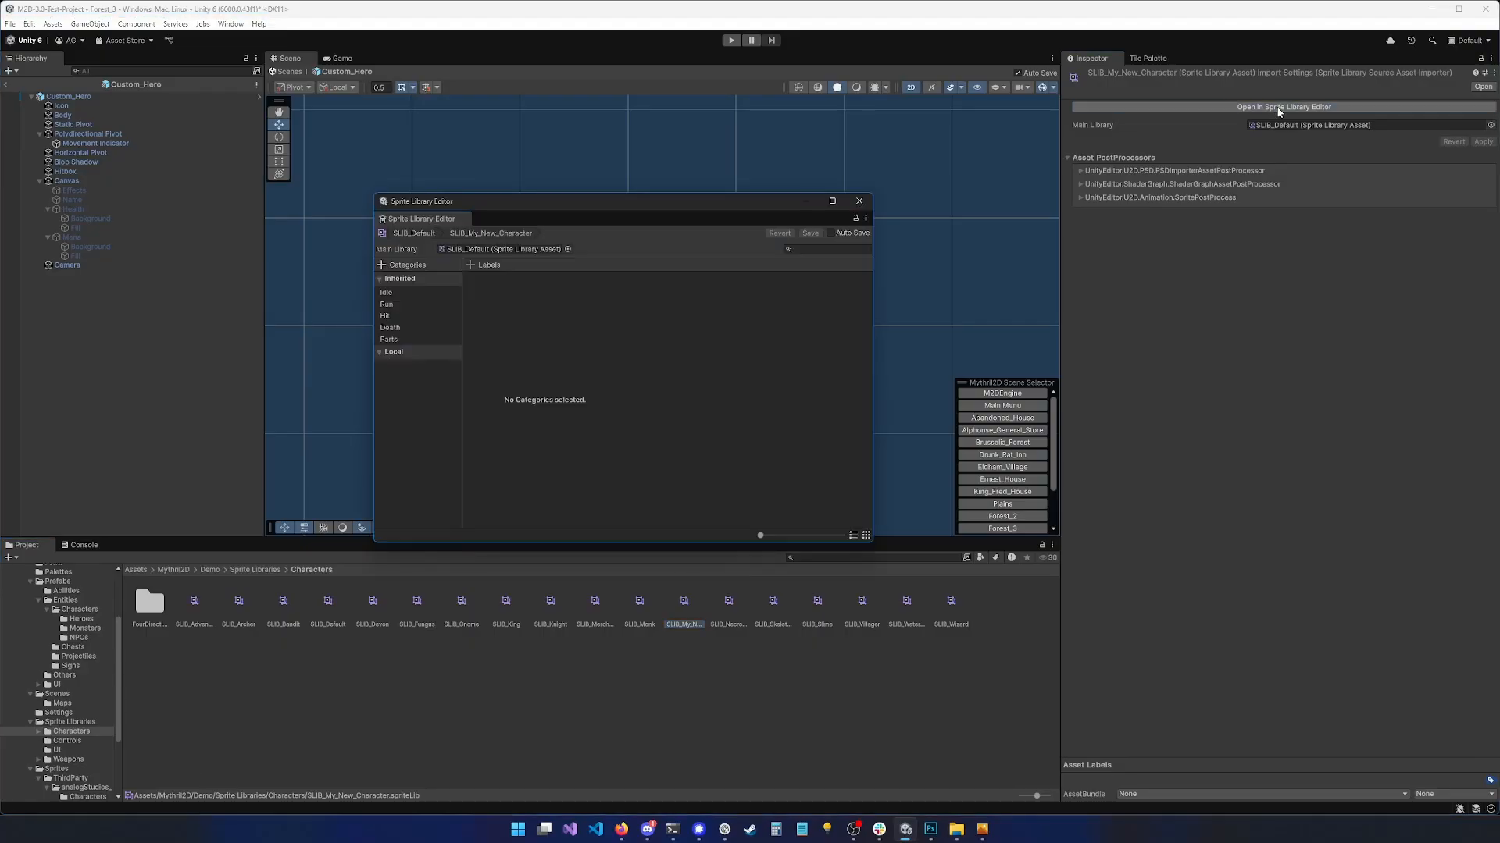
pyautogui.click(388, 305)
pyautogui.click(388, 293)
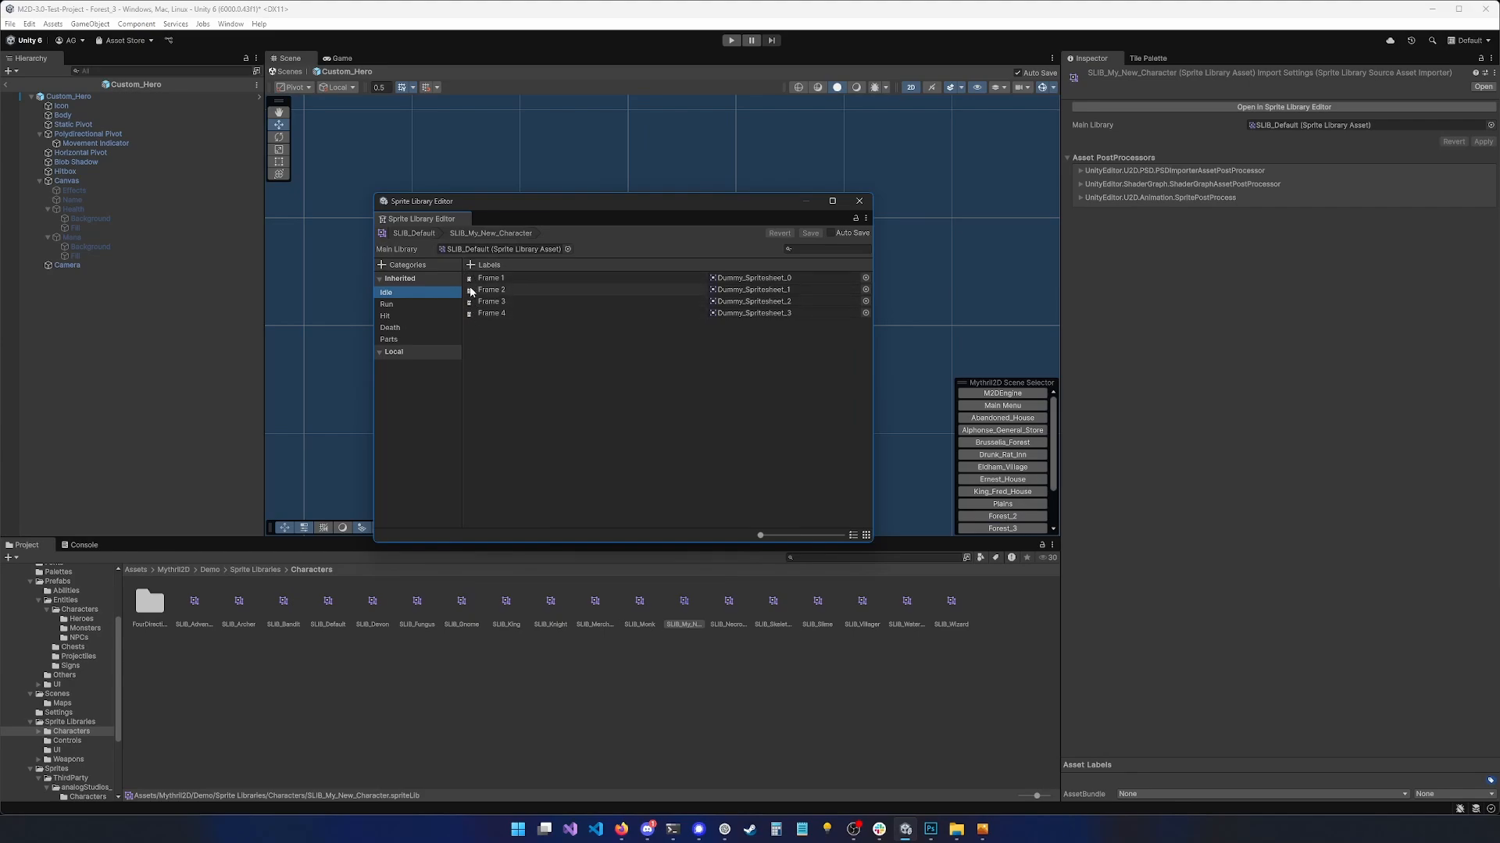
# Browse the sprites available for Frame 1 of the Idle category, leaving it unassigned, and close the Sprite Library Editor
pyautogui.click(865, 278)
pyautogui.moveTo(957, 264); pyautogui.dragTo(726, 262)
pyautogui.scroll(-10, 904, 380)
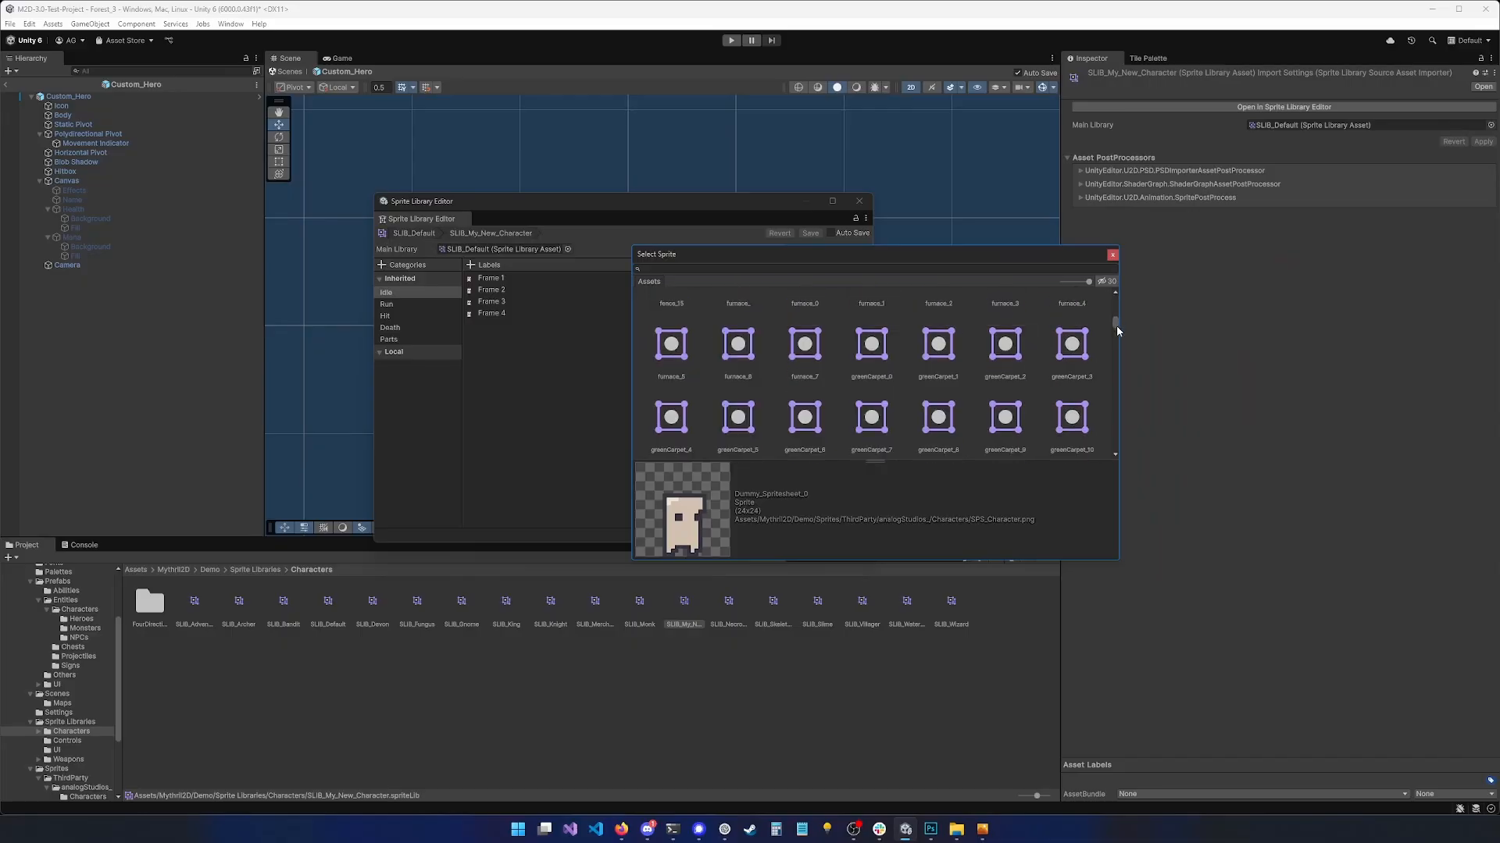
pyautogui.scroll(5, 1117, 330)
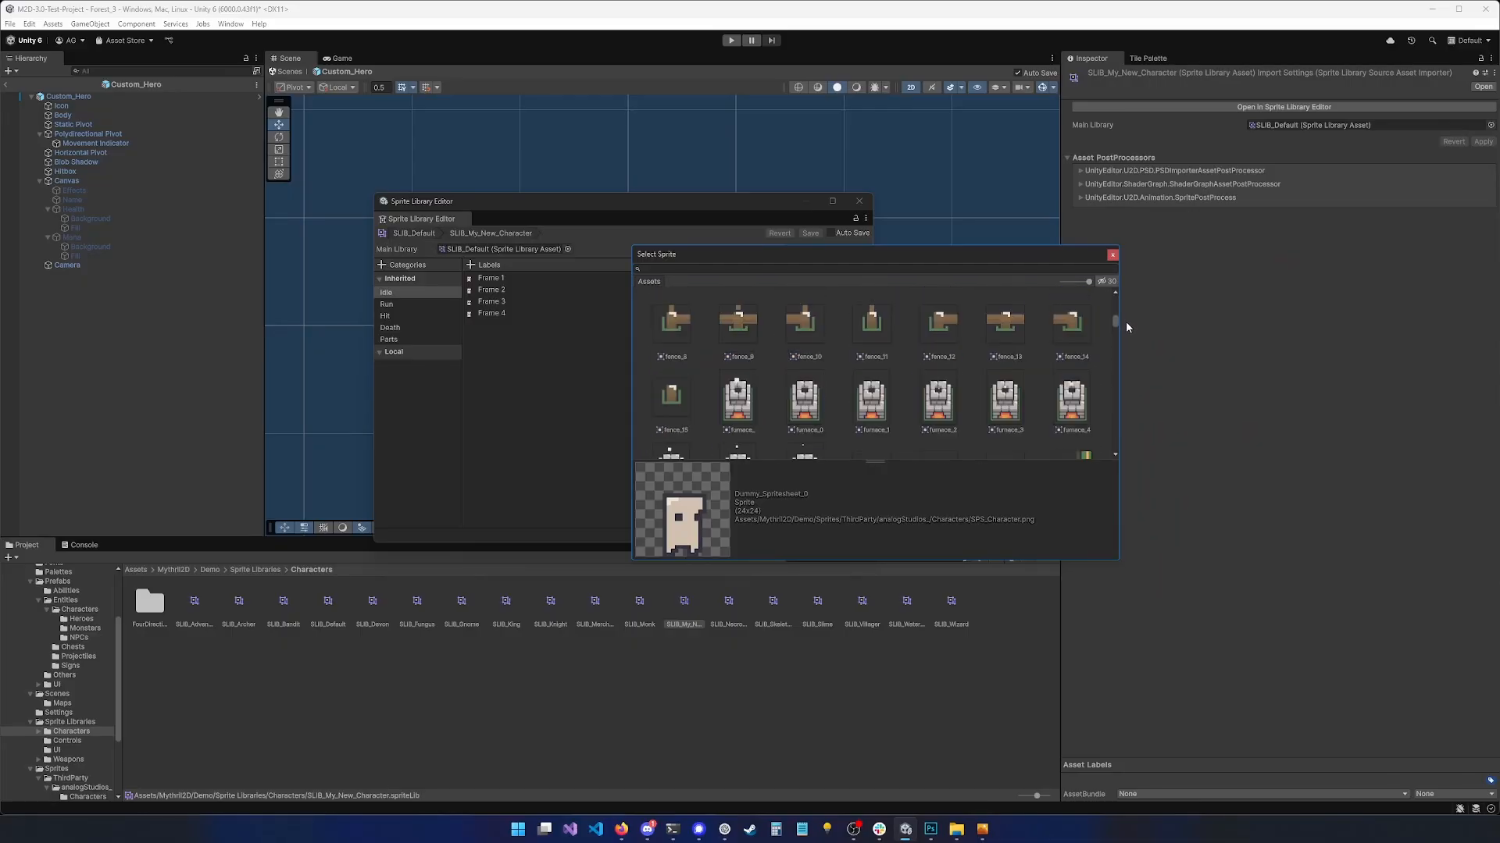
pyautogui.moveTo(1126, 323)
pyautogui.mouseDown()
pyautogui.moveTo(1129, 301)
pyautogui.moveTo(1127, 315)
pyautogui.mouseUp()
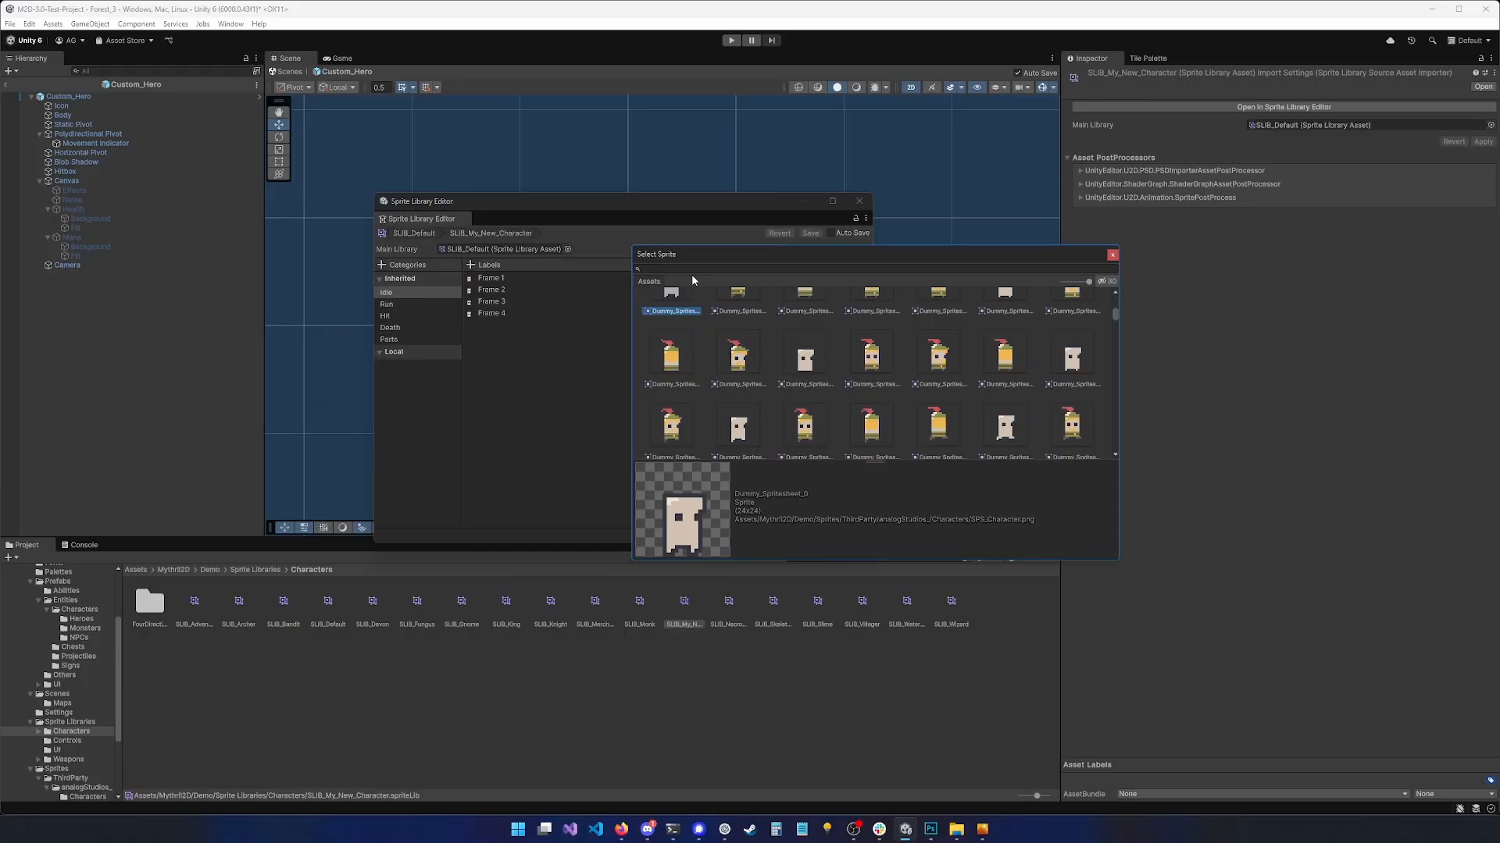
pyautogui.click(1112, 258)
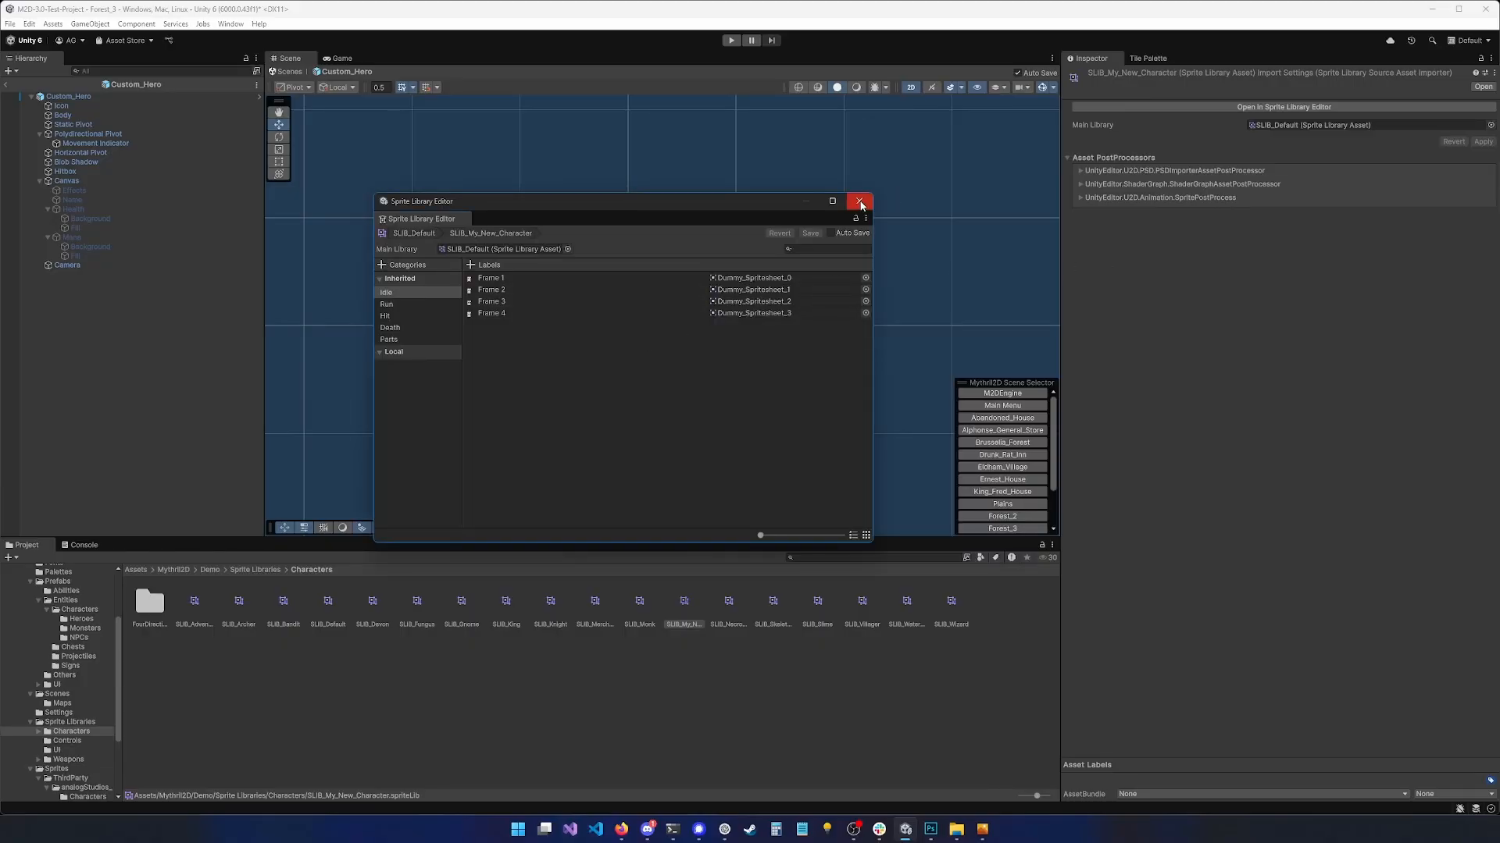
pyautogui.click(860, 202)
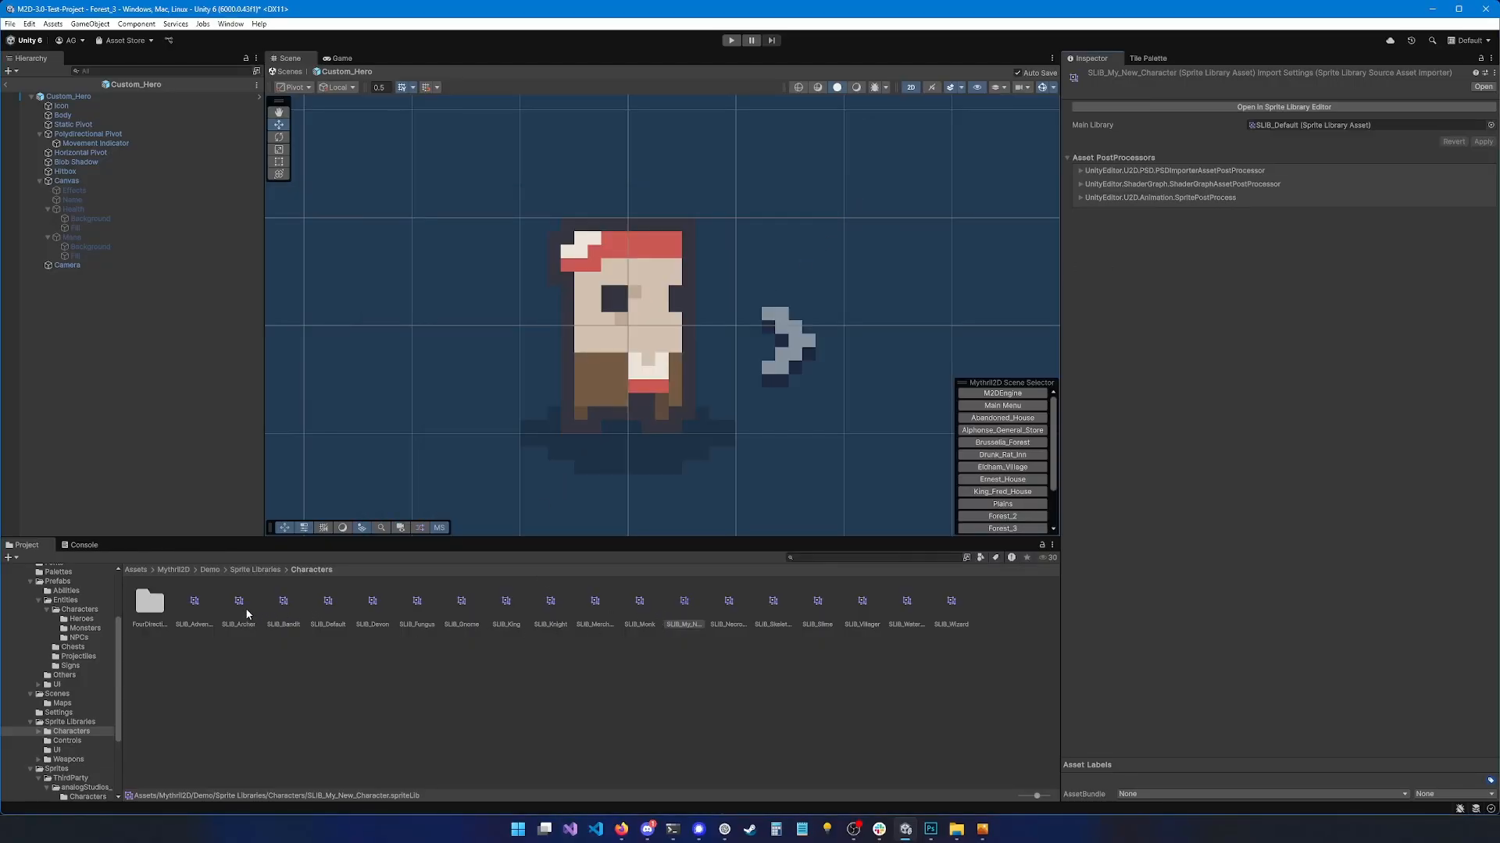
# Delete the SLIB_My_New_Character sprite library from the project
pyautogui.click(684, 603)
pyautogui.press('Delete')
pyautogui.press('Return')
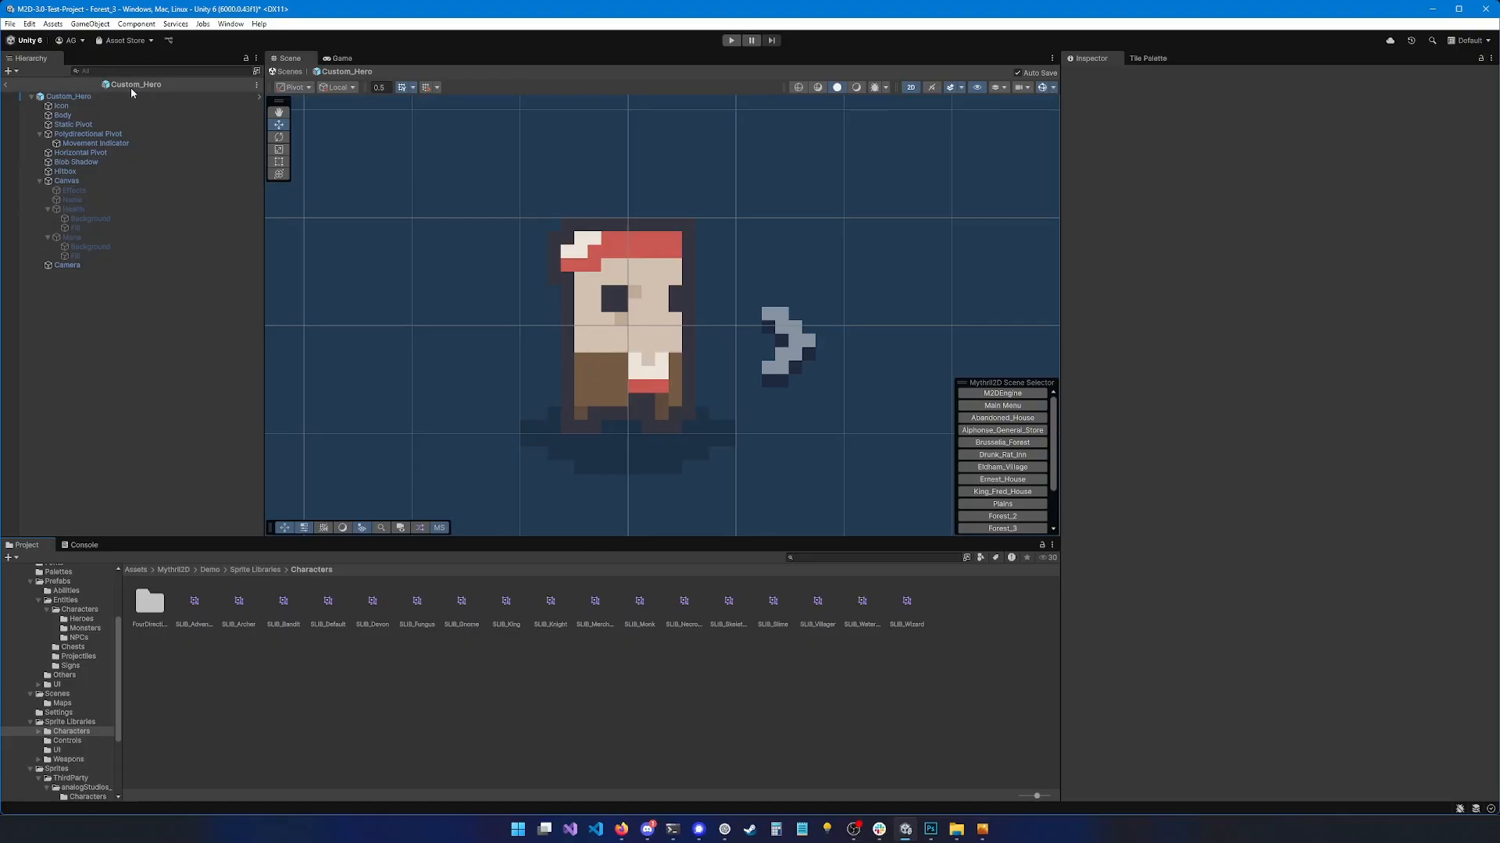
# Inspect the Sprite Library Asset assigned to the Custom_Hero root object and clear the selection
pyautogui.click(96, 97)
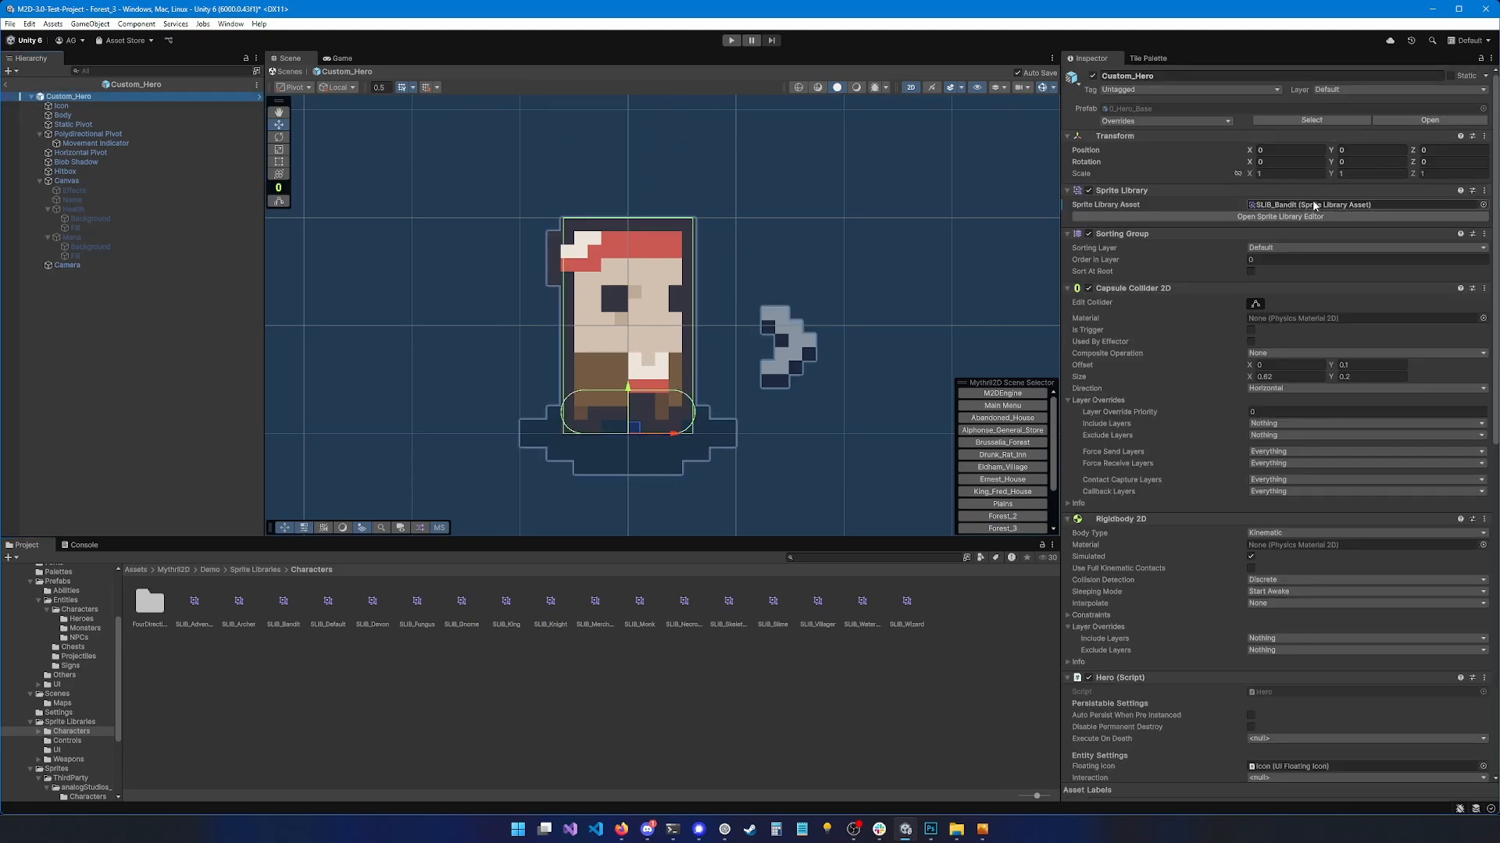
pyautogui.moveTo(647, 286); pyautogui.dragTo(657, 281, button='middle')
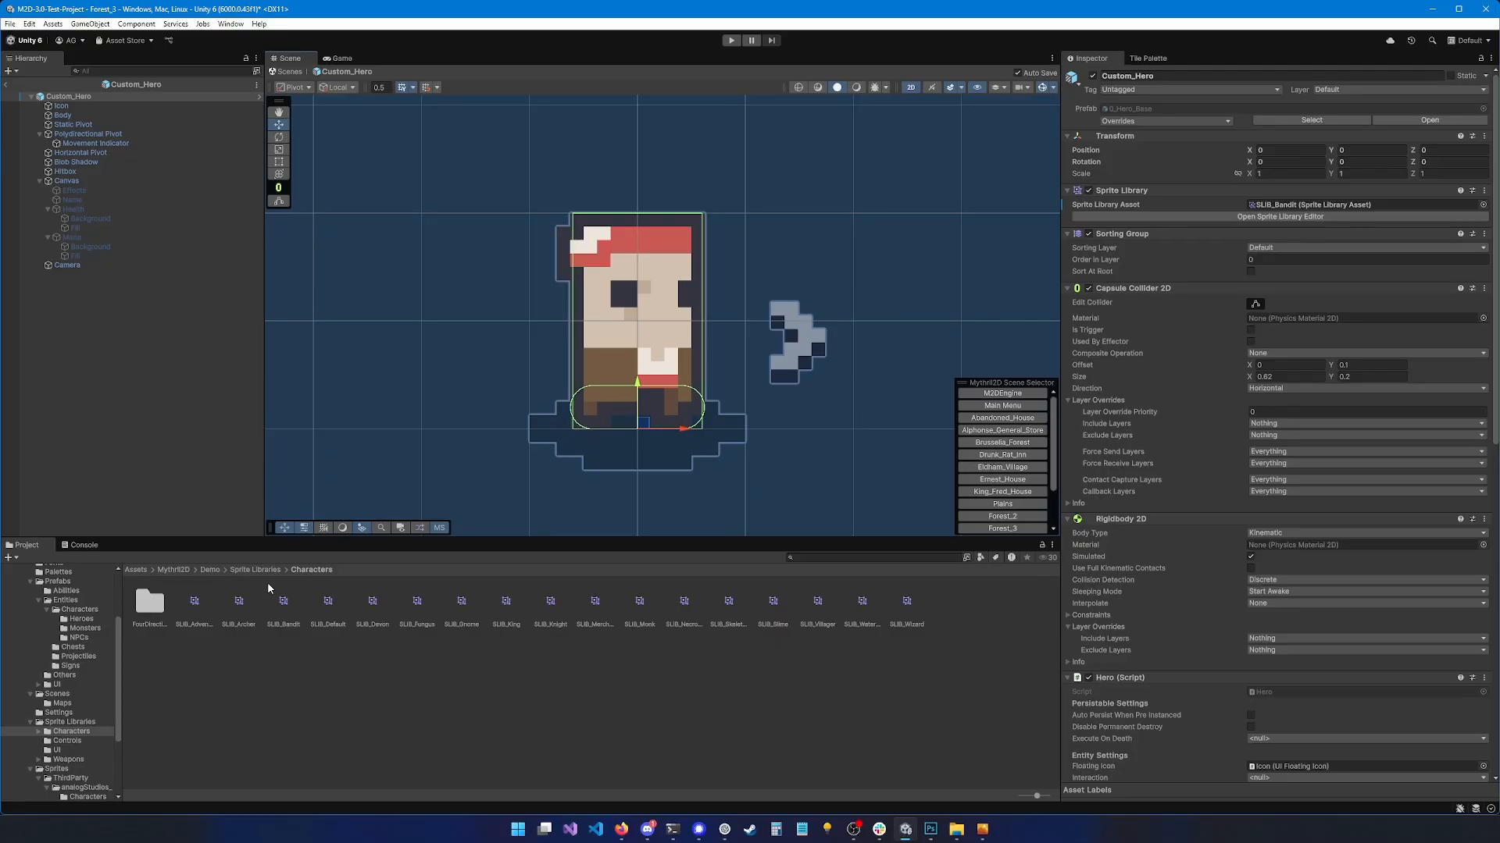
pyautogui.click(274, 676)
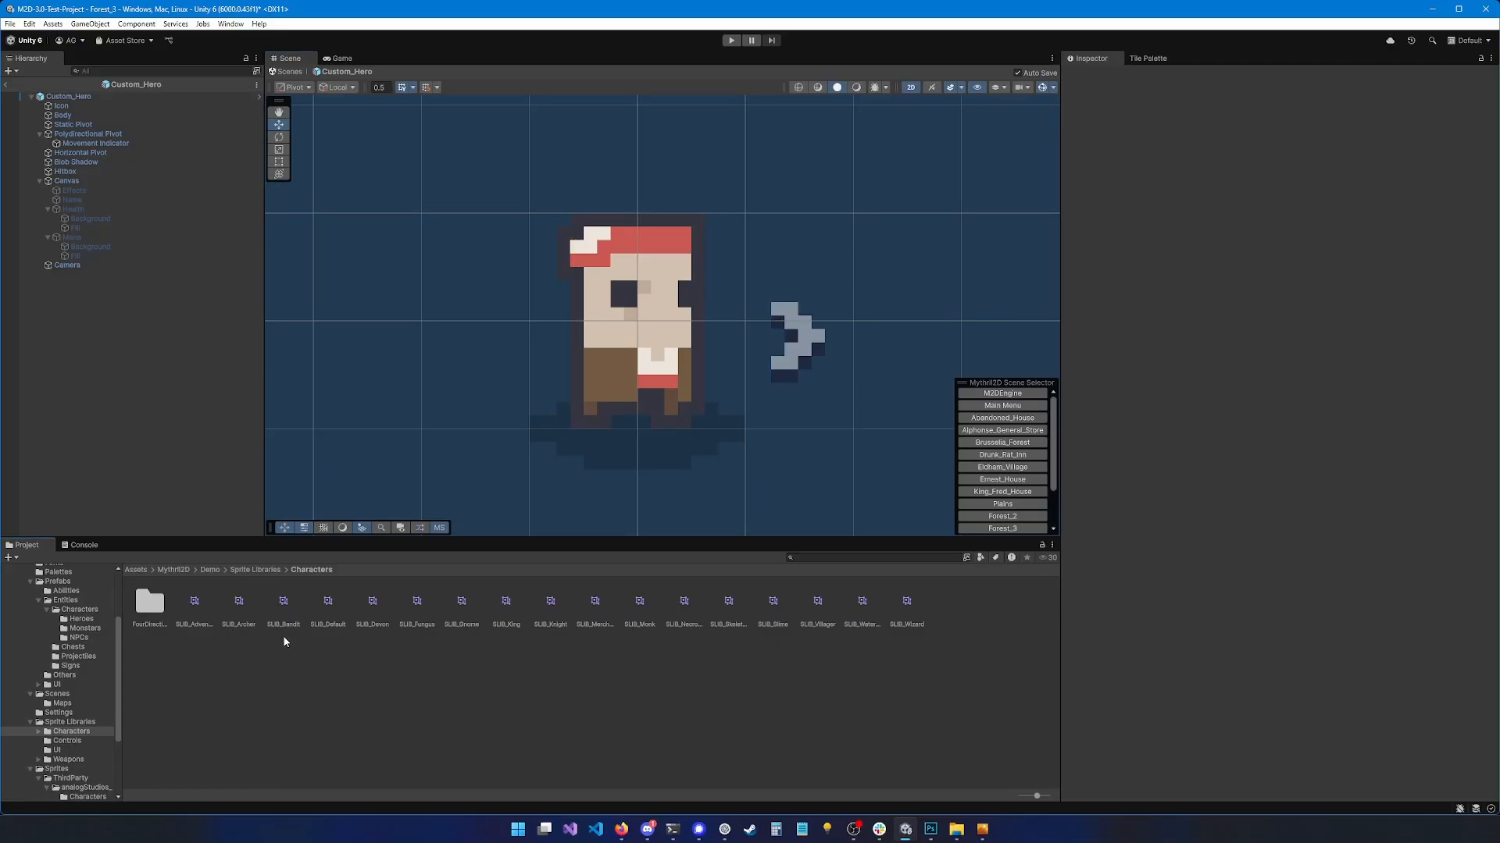
# Create a folder named CharacterSheets directly under the project's Assets folder
pyautogui.scroll(4, 106, 669)
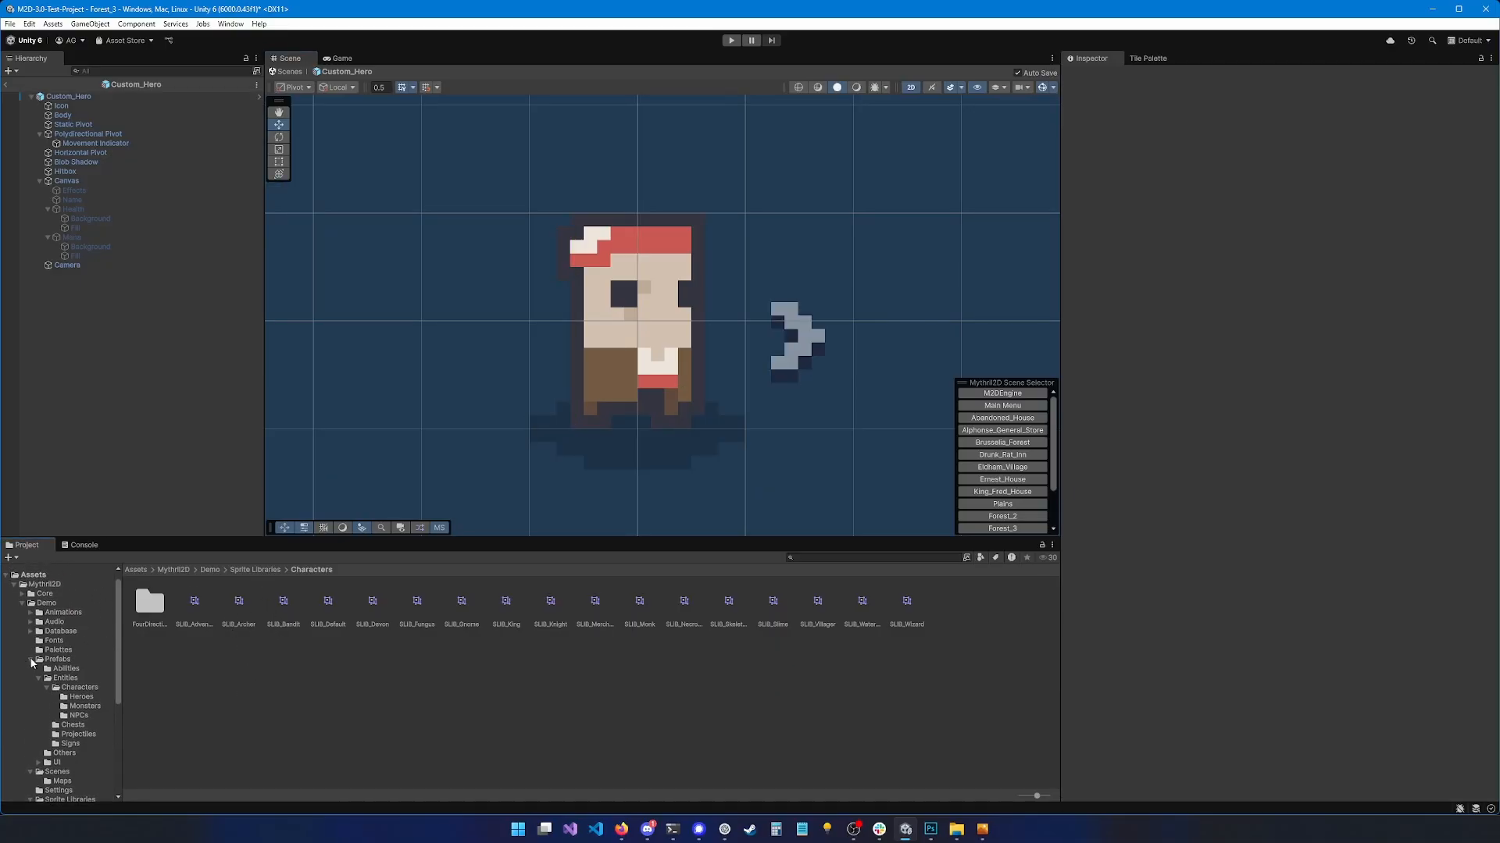
pyautogui.click(30, 660)
pyautogui.click(22, 604)
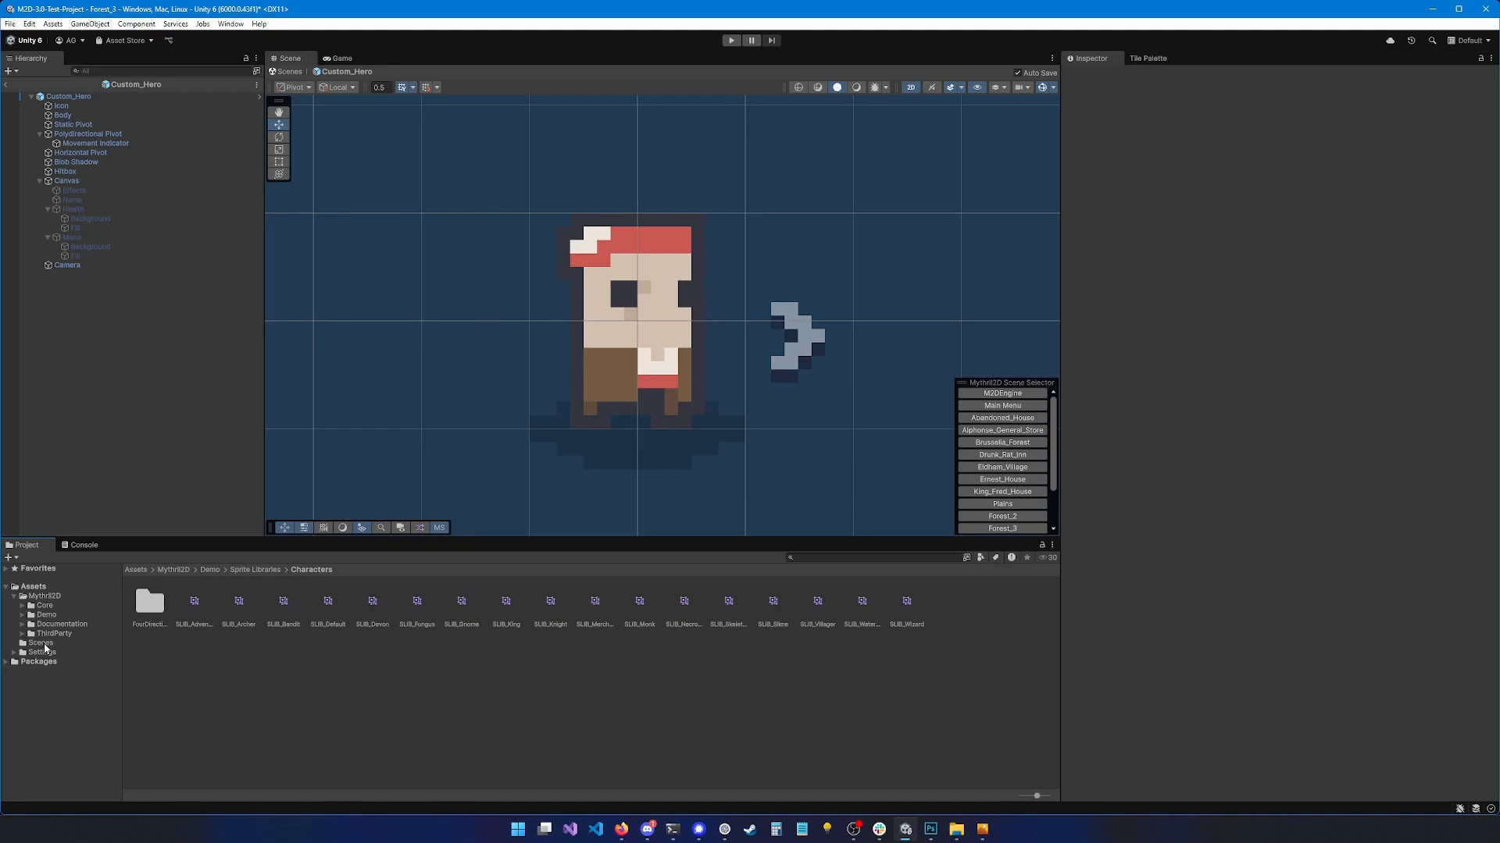
pyautogui.click(32, 586)
pyautogui.rightClick(339, 663)
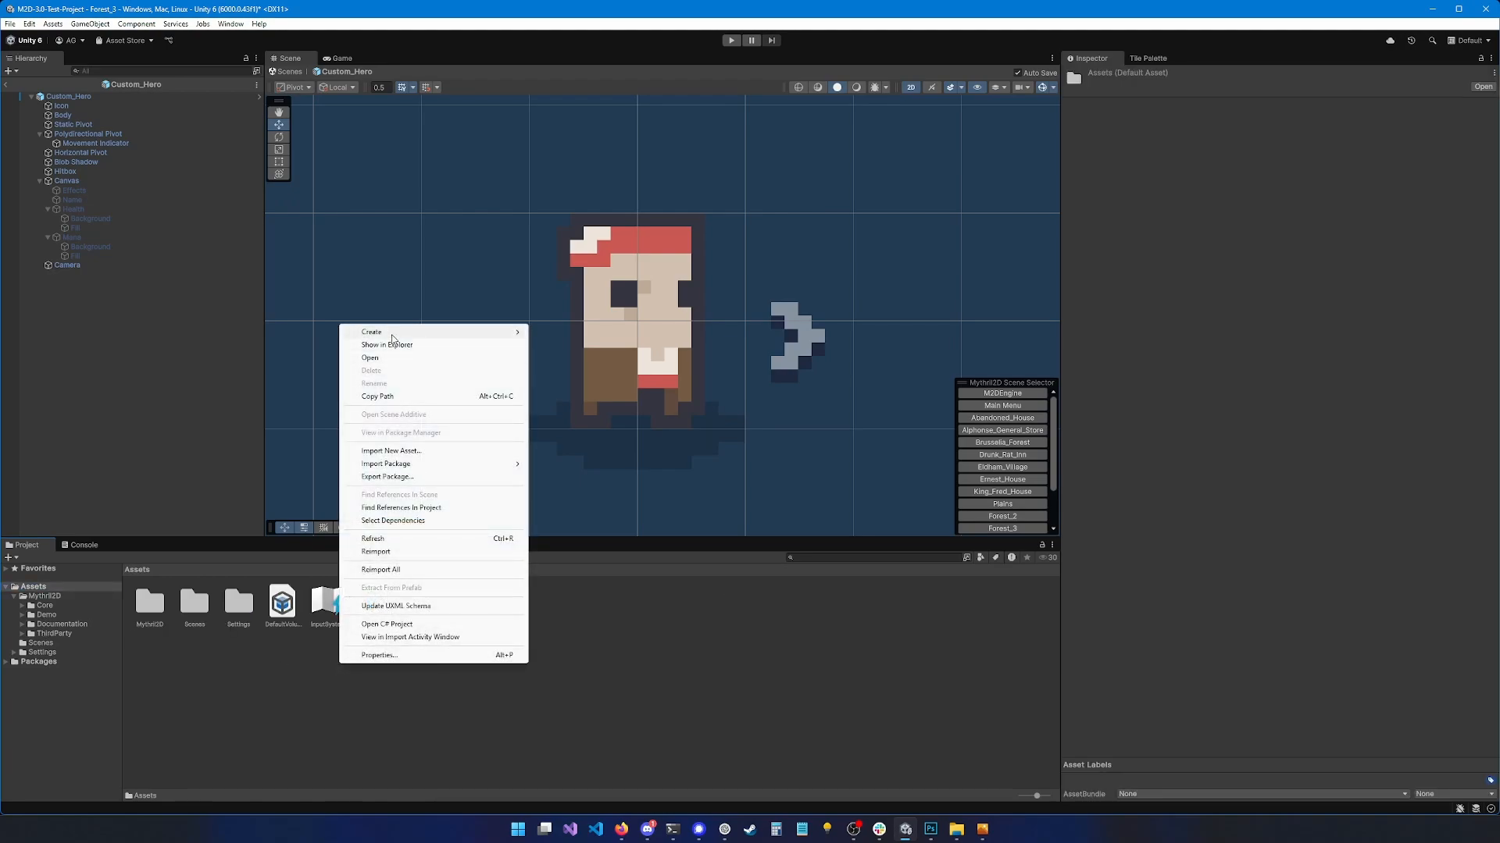
pyautogui.moveTo(437, 332)
pyautogui.click(582, 334)
pyautogui.write('Cha')
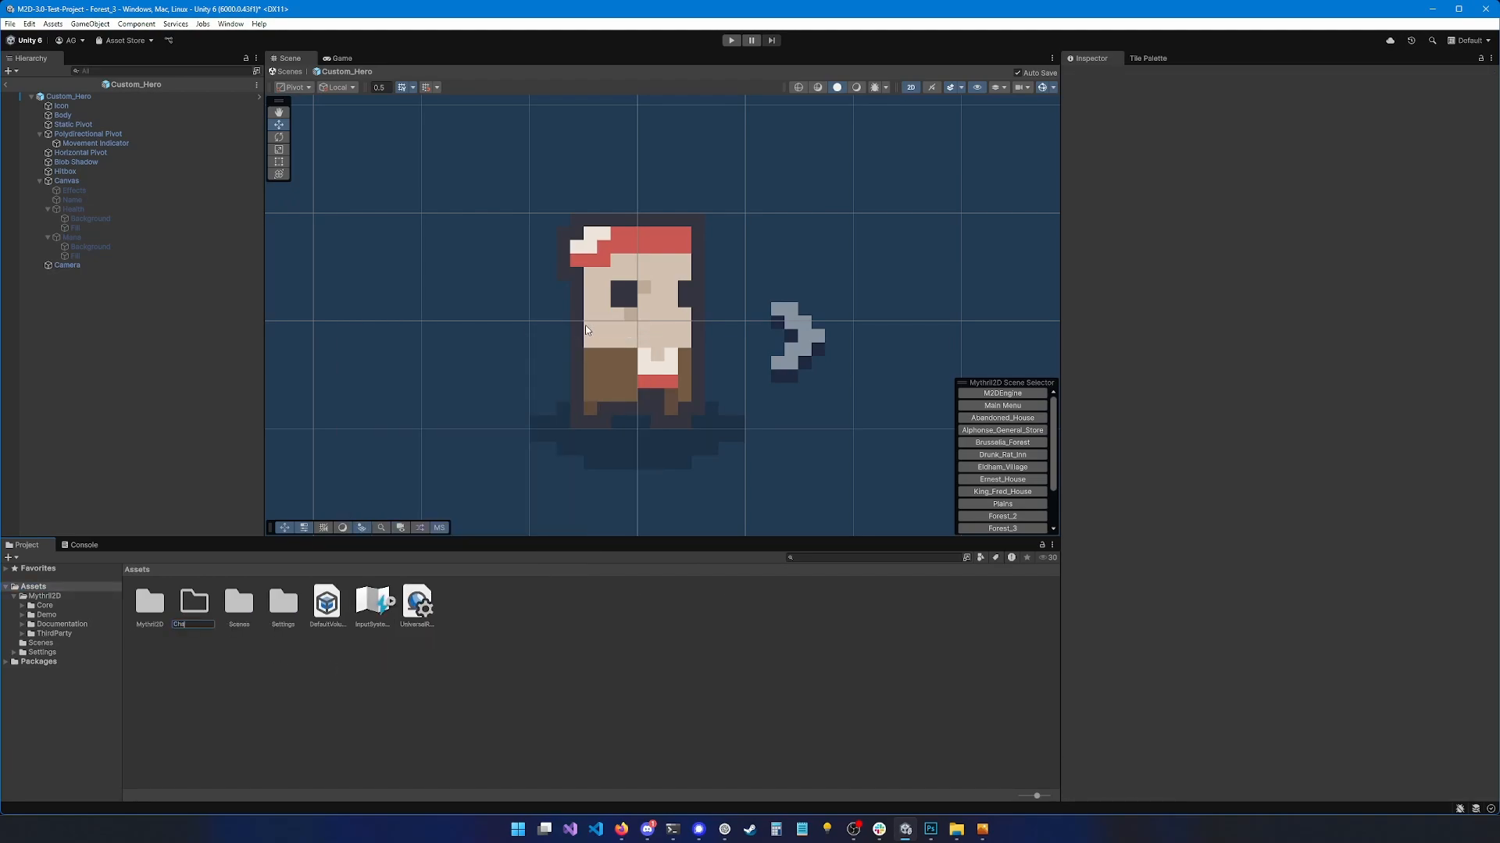
pyautogui.write('racterSheets')
pyautogui.press('Return')
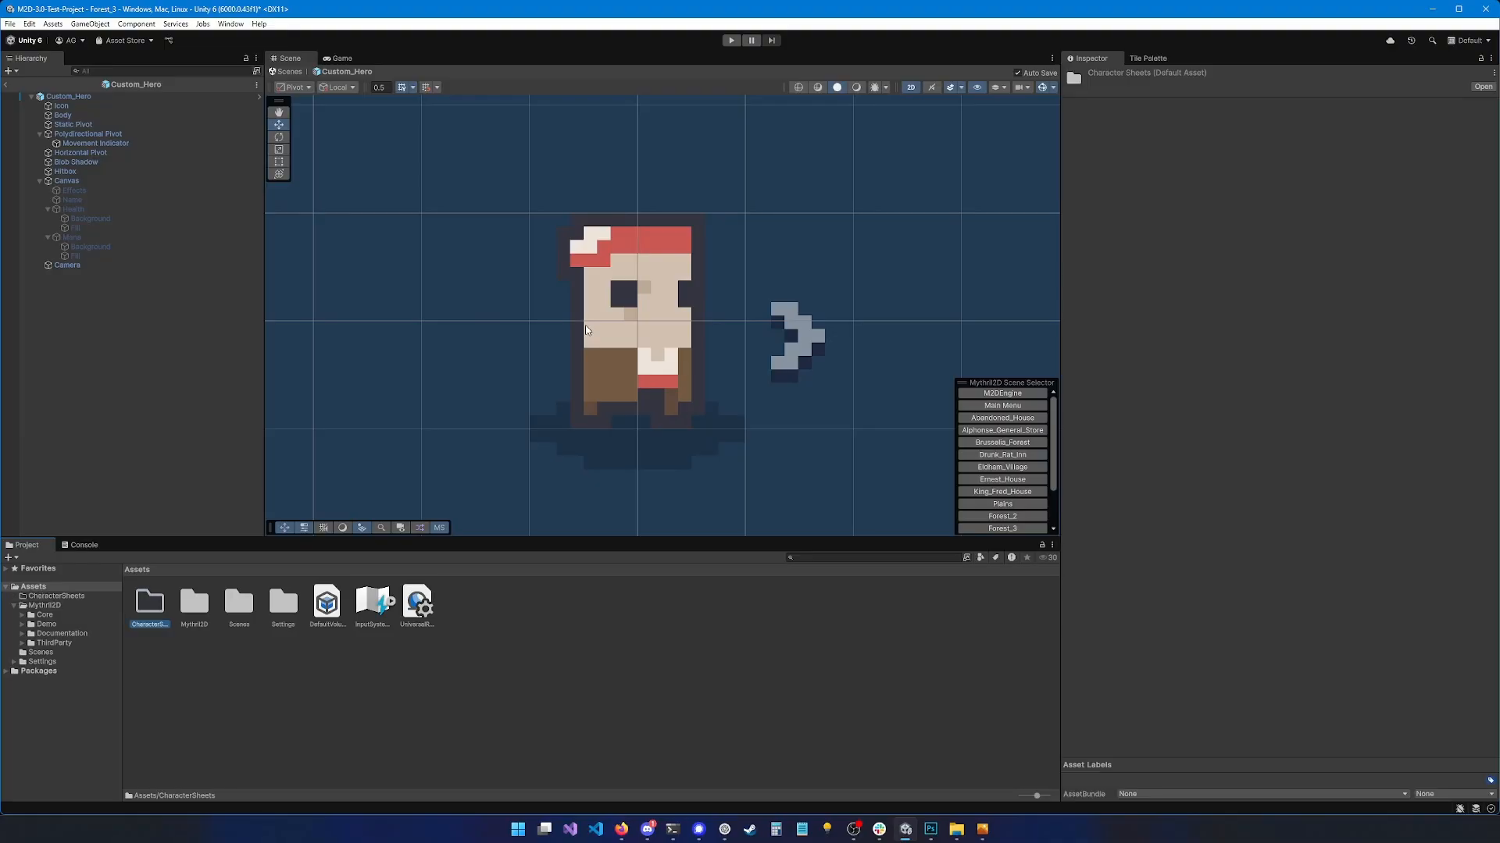
# Create a Mythril2D HeroSheet named CS_Custom_Hero inside the CharacterSheets folder
pyautogui.doubleClick(147, 606)
pyautogui.rightClick(219, 630)
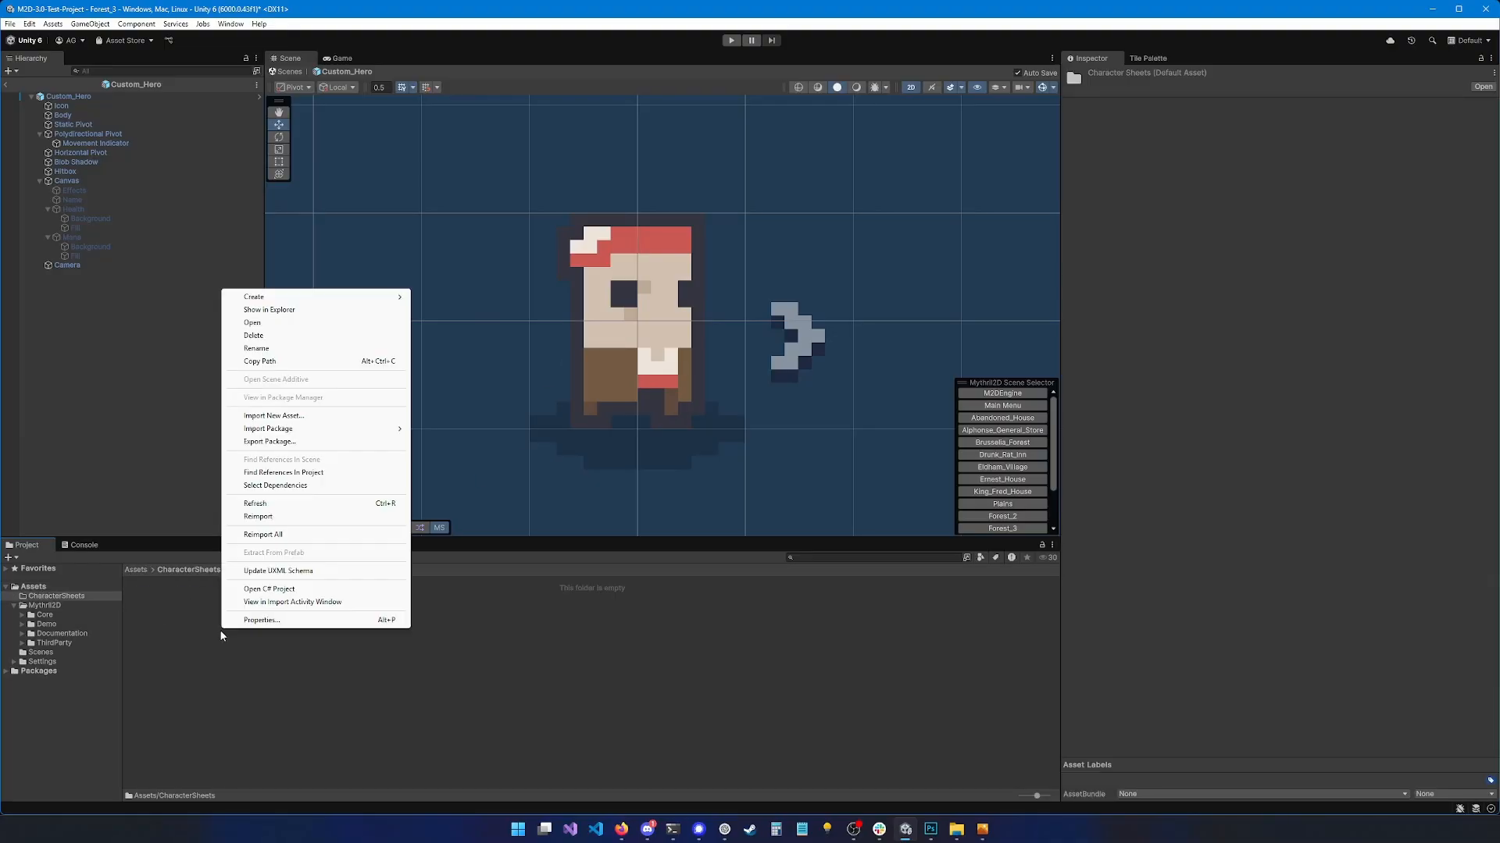
pyautogui.moveTo(289, 298)
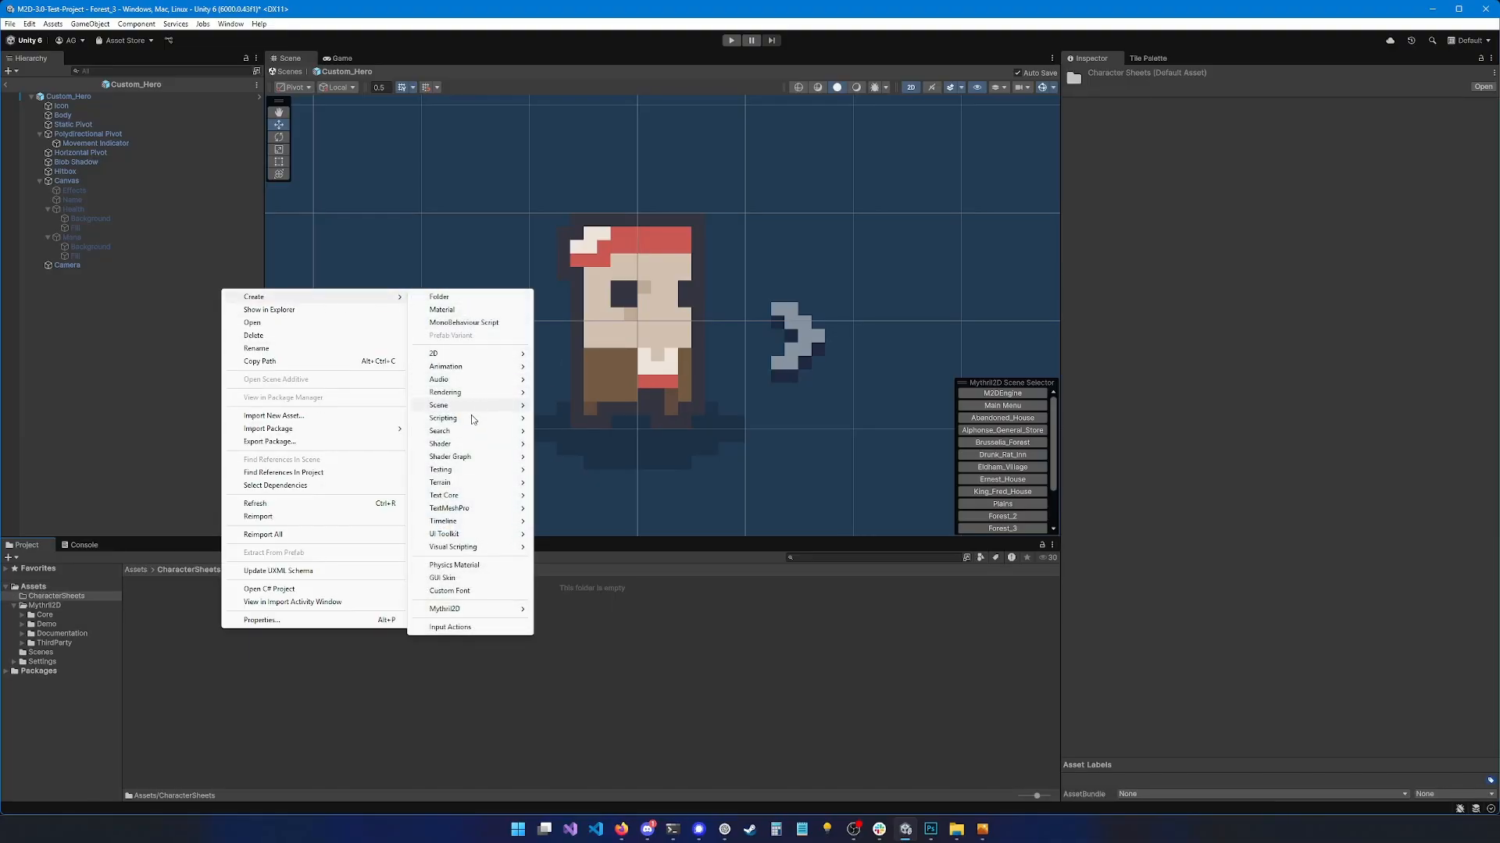
pyautogui.moveTo(459, 611)
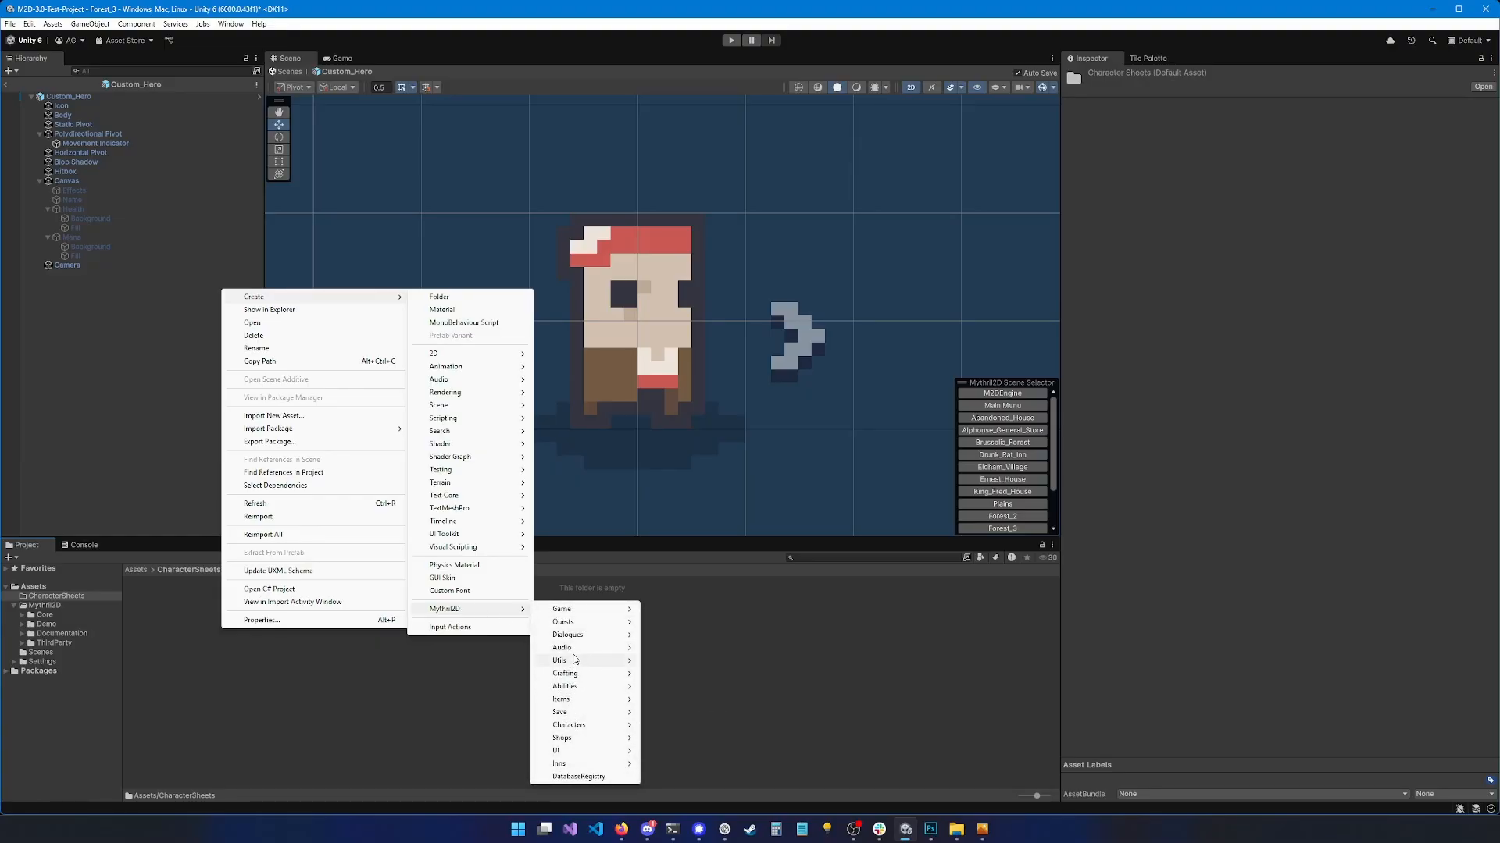
pyautogui.moveTo(577, 727)
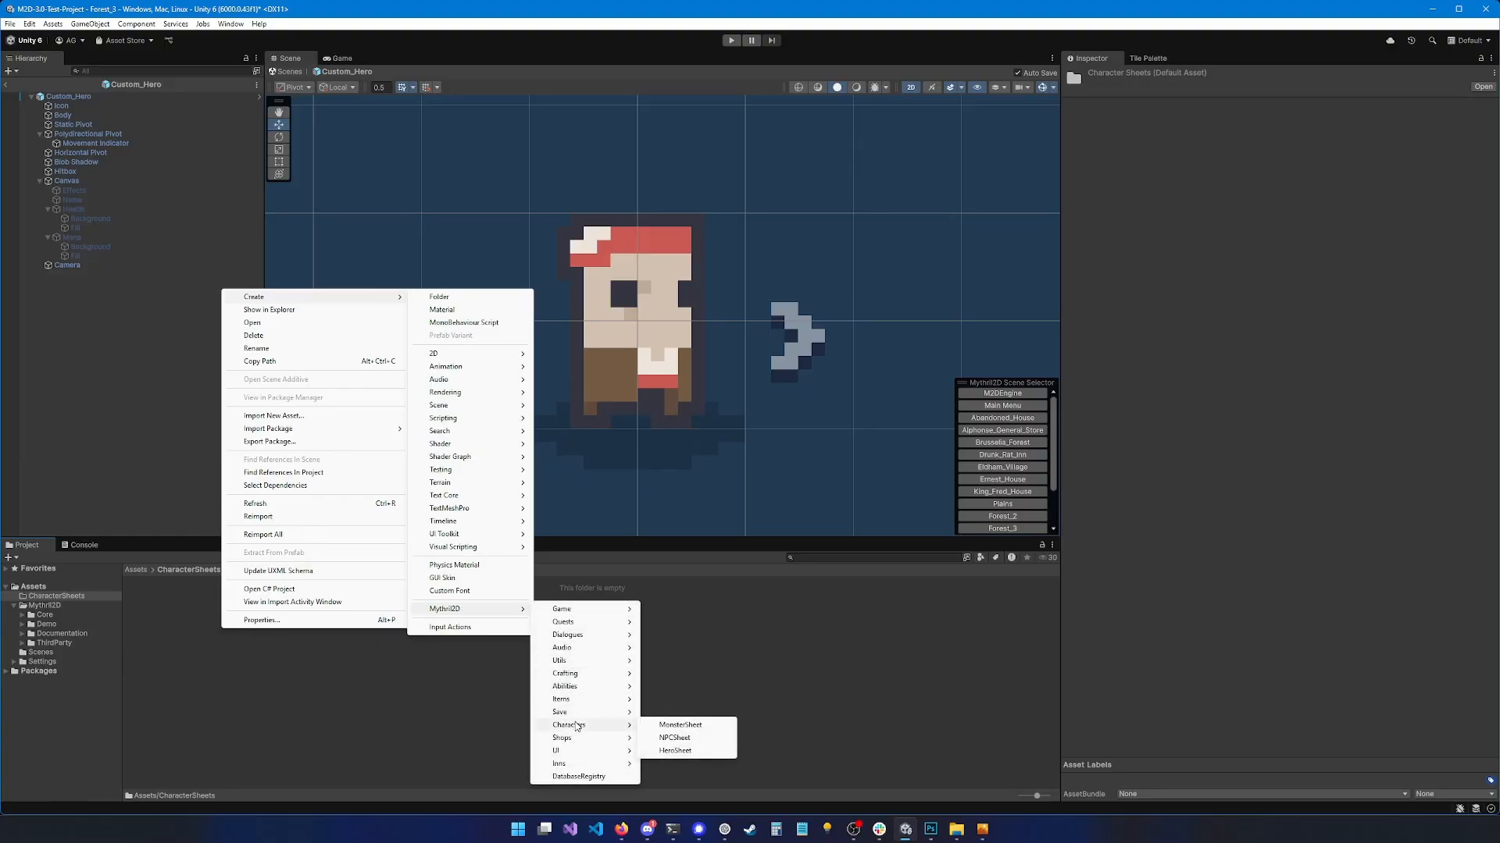
pyautogui.click(677, 752)
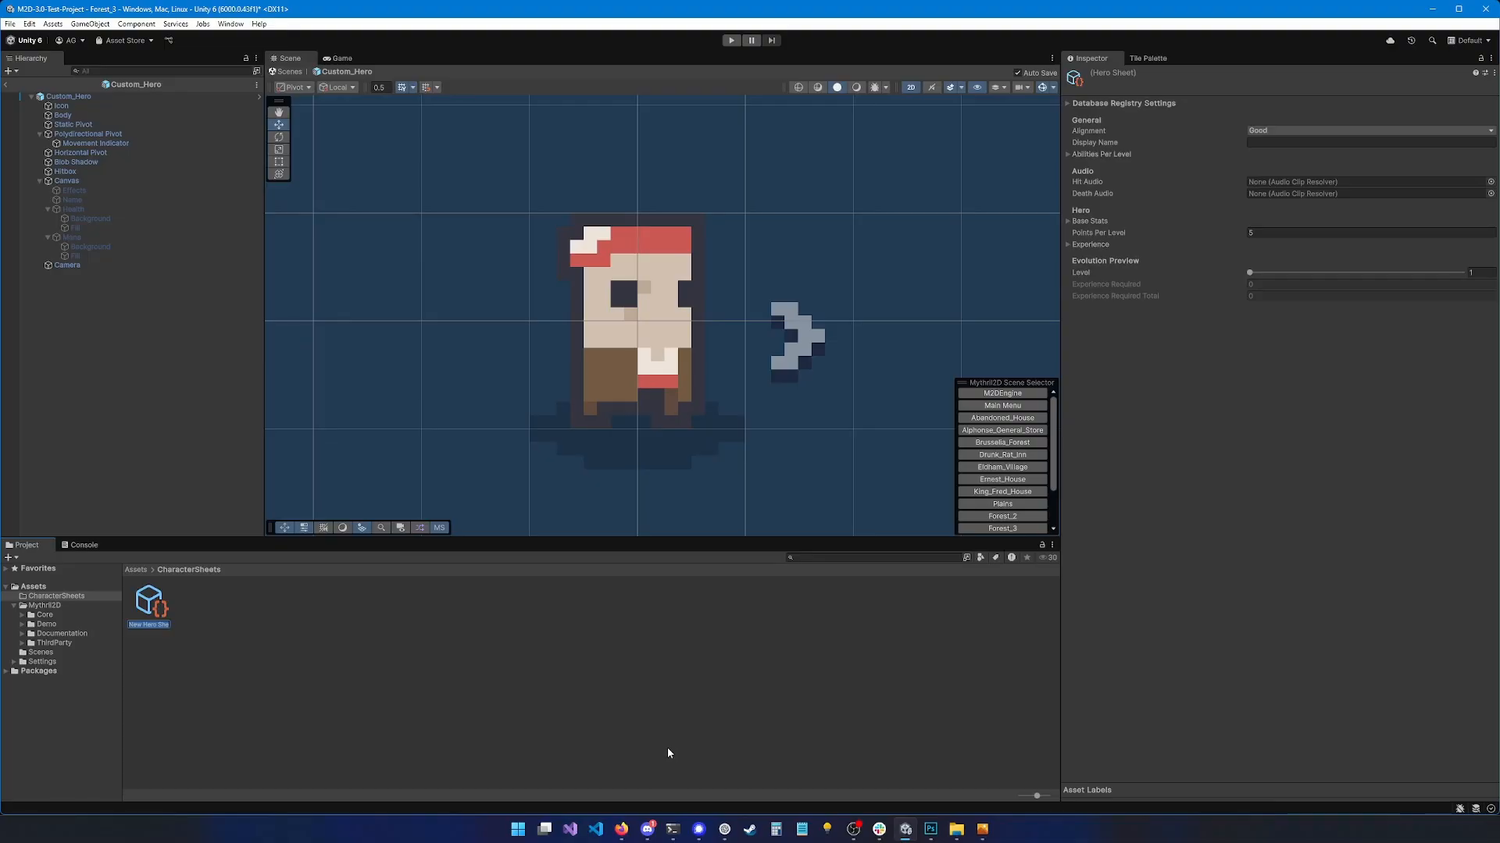
pyautogui.write('CS_Custom...')
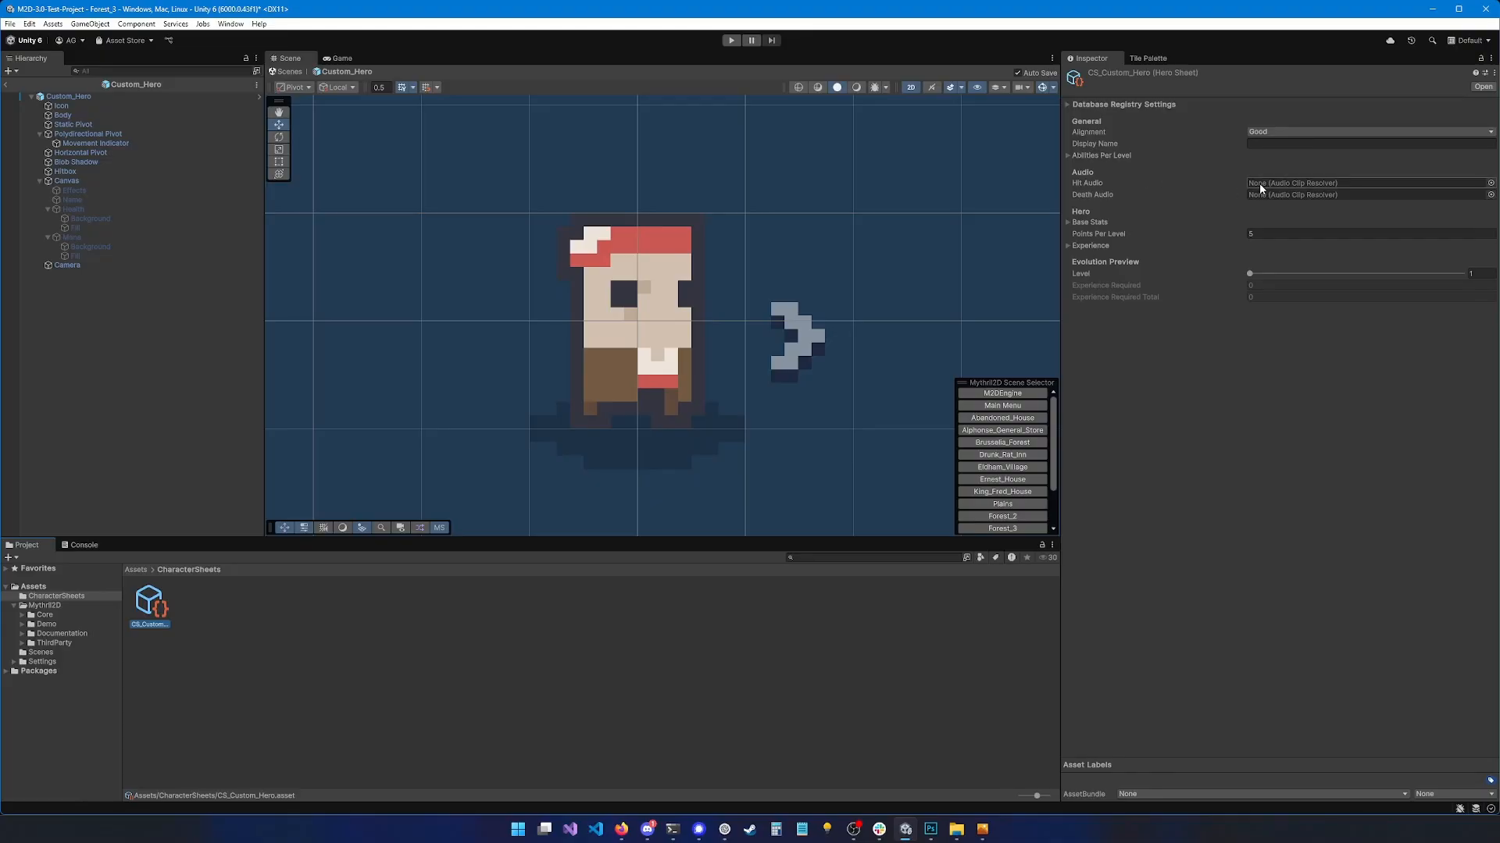
# Review the Abilities Per Level, Experience and Base Stats settings of the CS_Custom_Hero sheet
pyautogui.click(1070, 154)
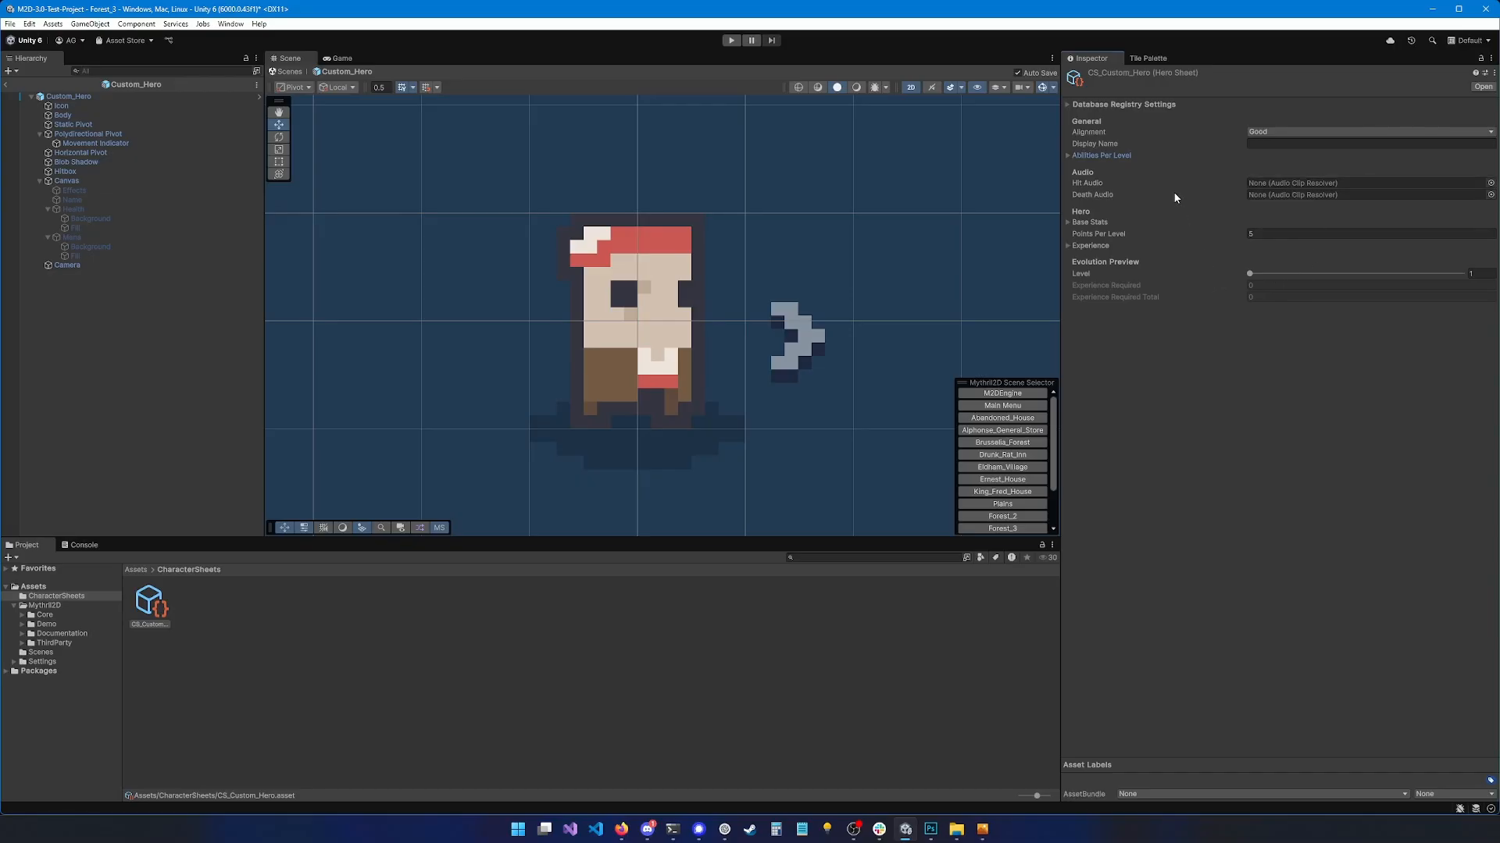
pyautogui.click(1090, 156)
pyautogui.click(1088, 247)
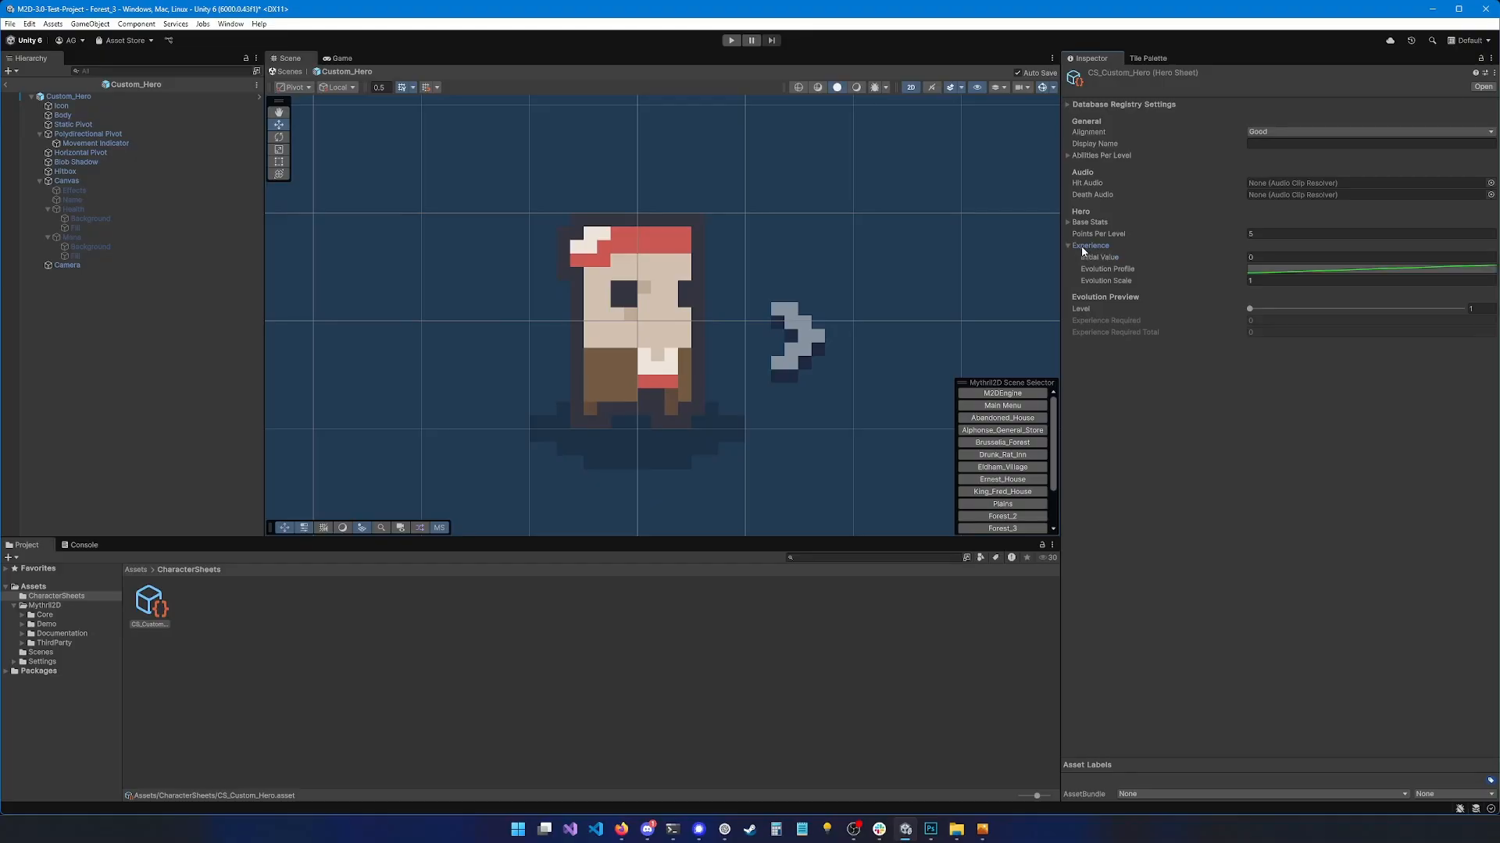
pyautogui.click(1088, 246)
pyautogui.click(1084, 224)
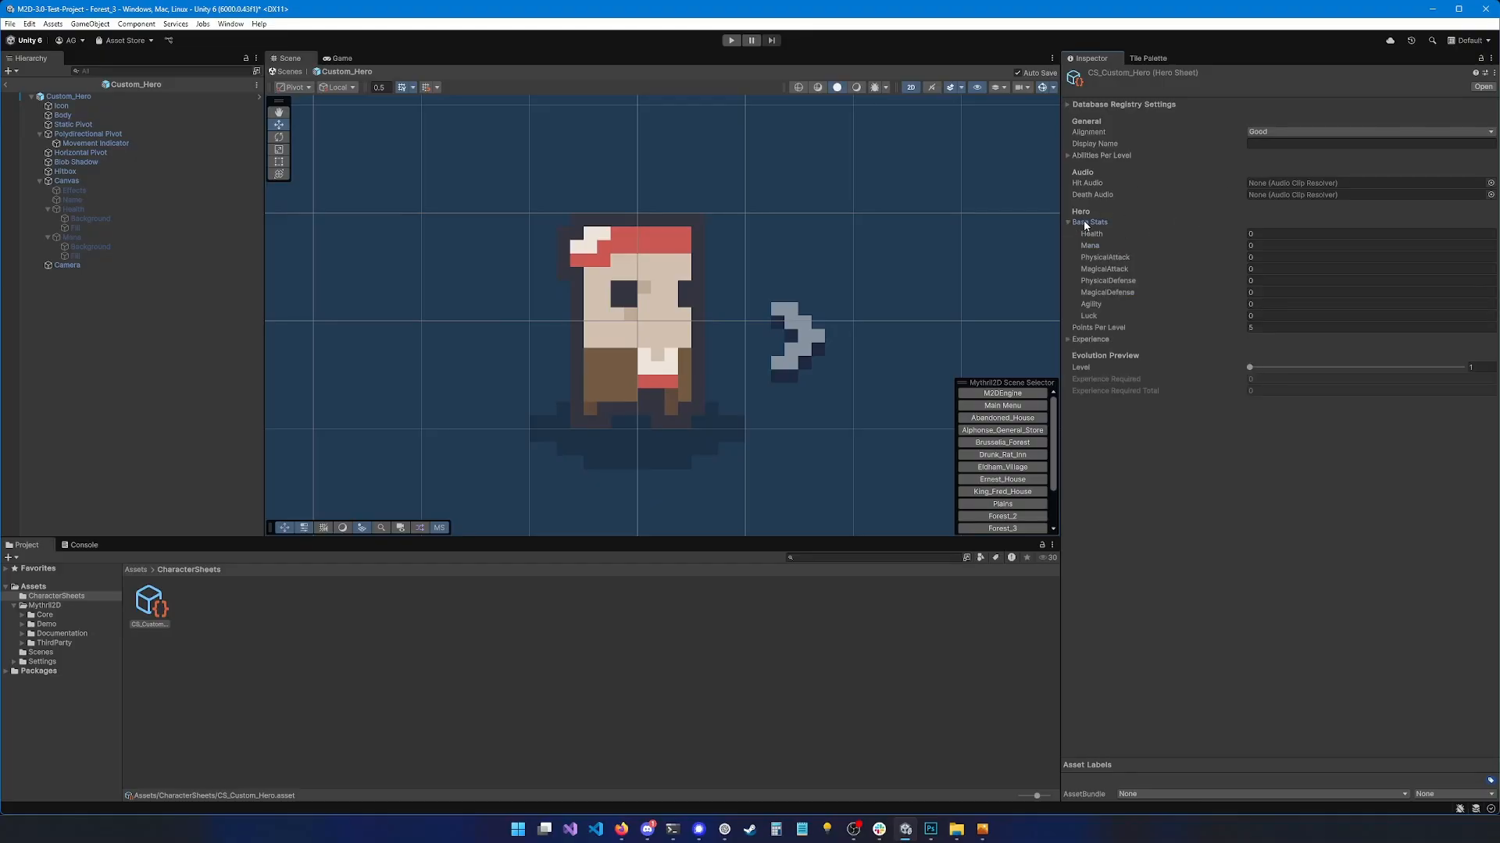
pyautogui.click(1084, 224)
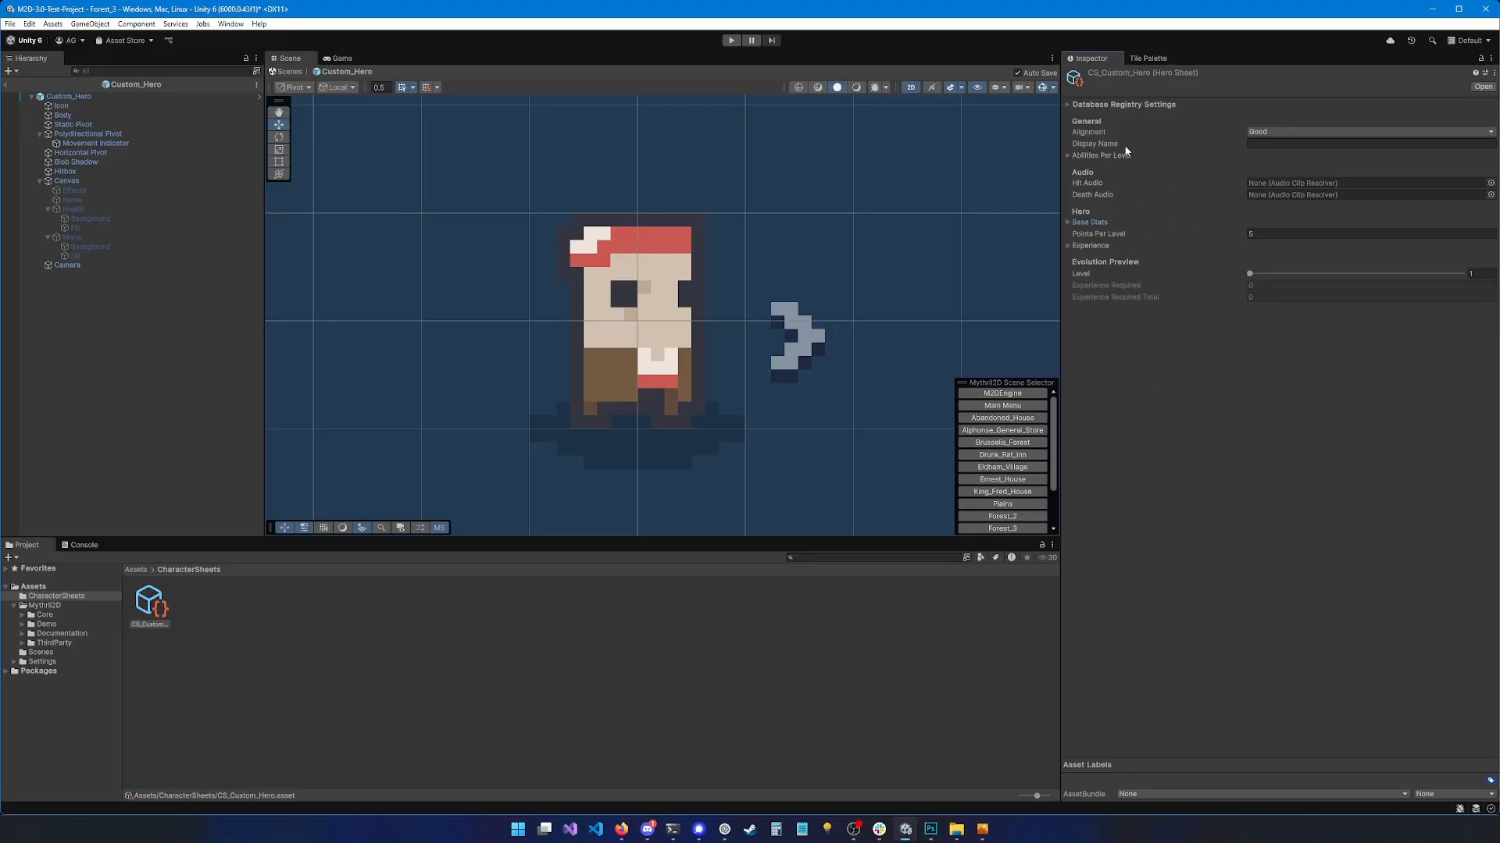
# Set all of CS_Custom_Hero's base stats, from Health through Luck, to 5 and its Points Per Level to 1
pyautogui.click(1089, 223)
pyautogui.click(1248, 234)
pyautogui.write('5')
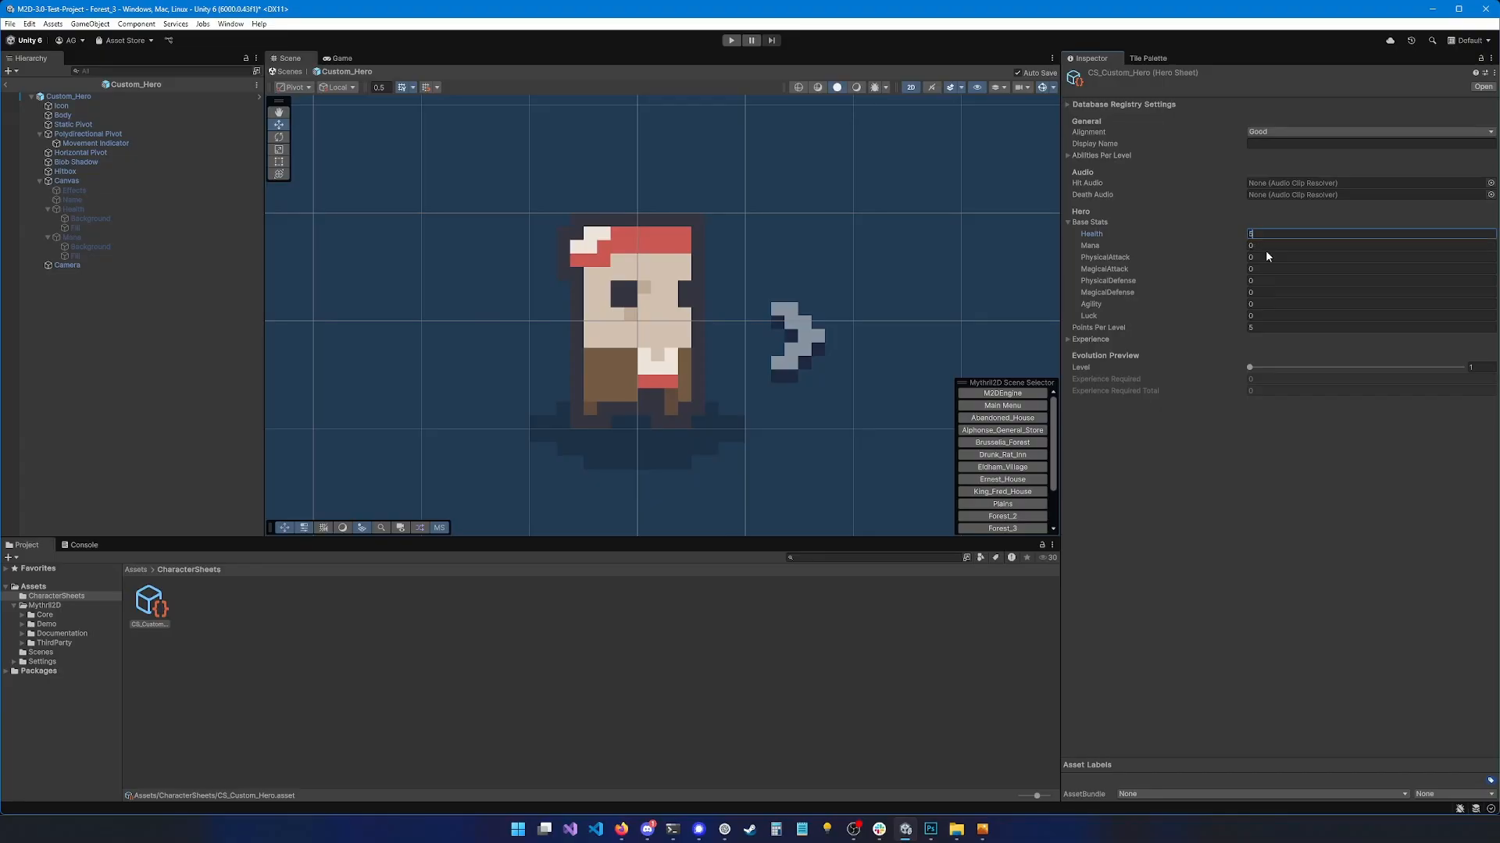
pyautogui.write('5')
pyautogui.click(1255, 258)
pyautogui.write('5')
pyautogui.click(1257, 269)
pyautogui.write('5')
pyautogui.click(1265, 281)
pyautogui.write('5')
pyautogui.click(1266, 293)
pyautogui.write('5')
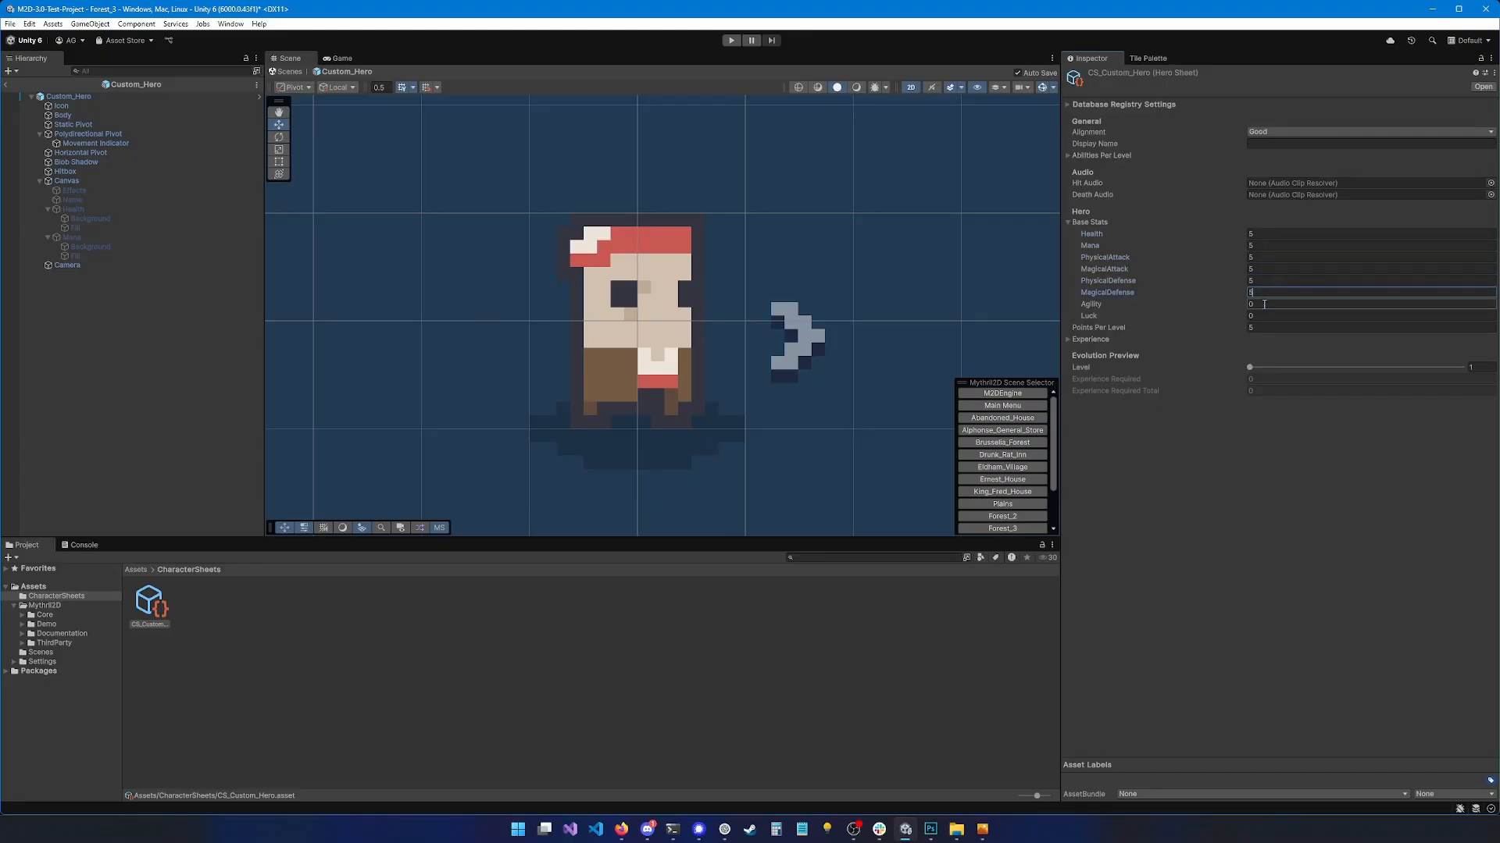
pyautogui.click(1265, 304)
pyautogui.write('5')
pyautogui.click(1265, 317)
pyautogui.write('5')
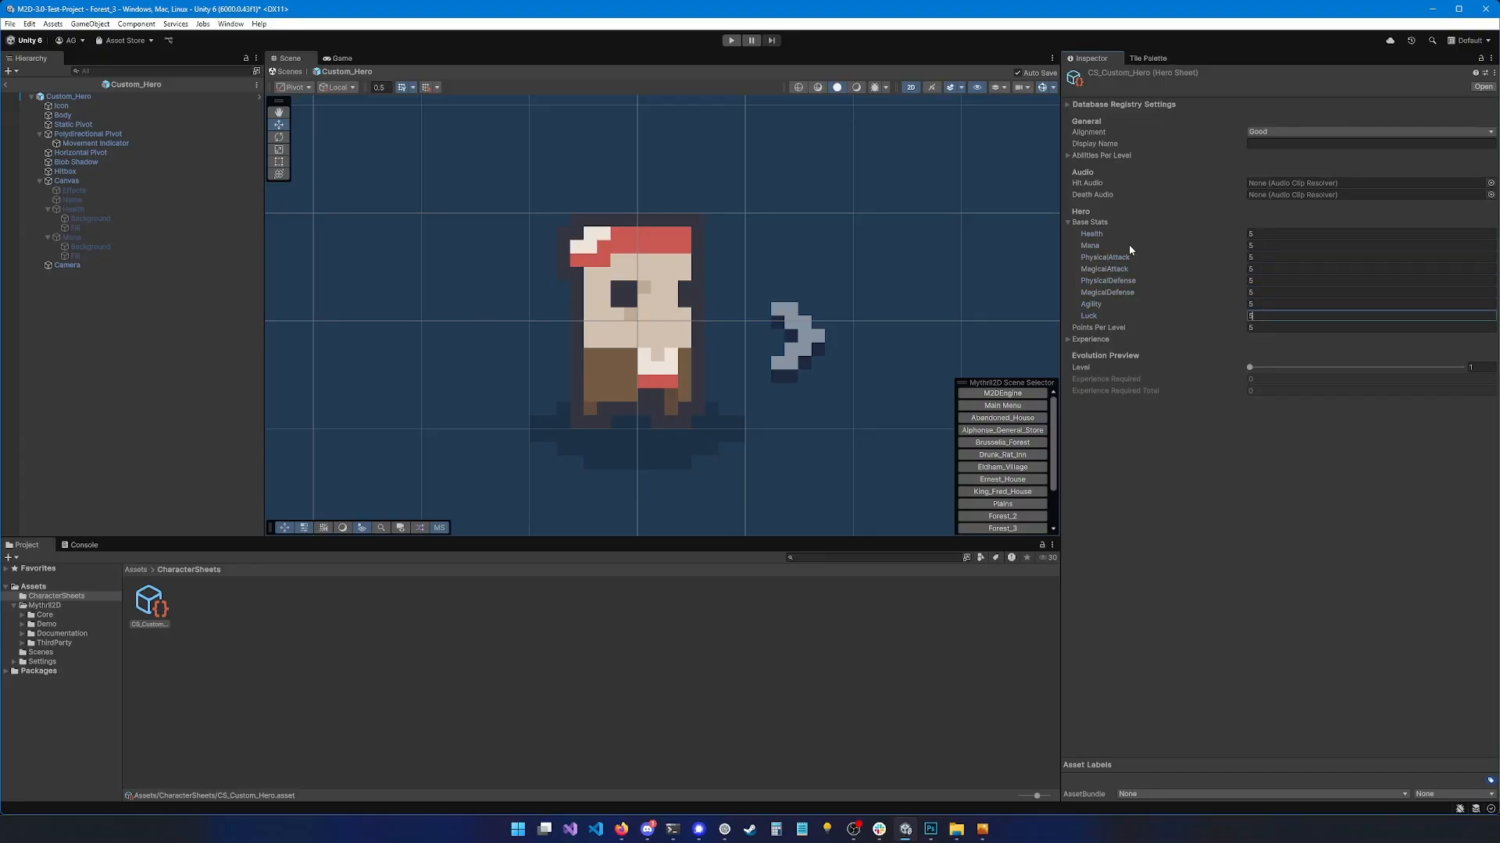
pyautogui.click(1267, 323)
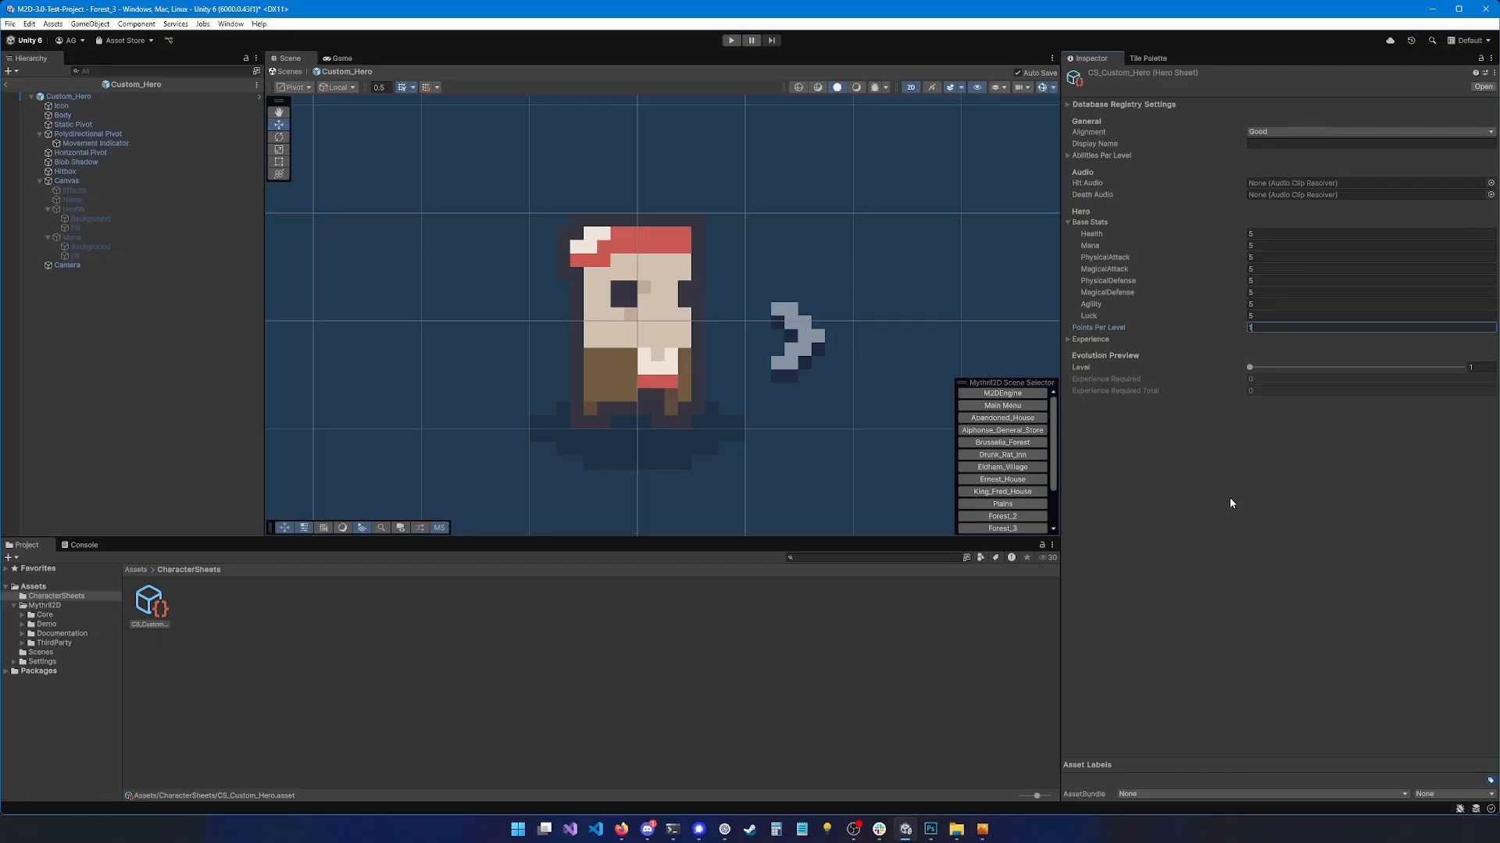
# Set the hero sheet's Experience Initial Value to 100 and Evolution Scale to 10, checking the evolution preview across levels
pyautogui.press('Return')
pyautogui.click(1075, 339)
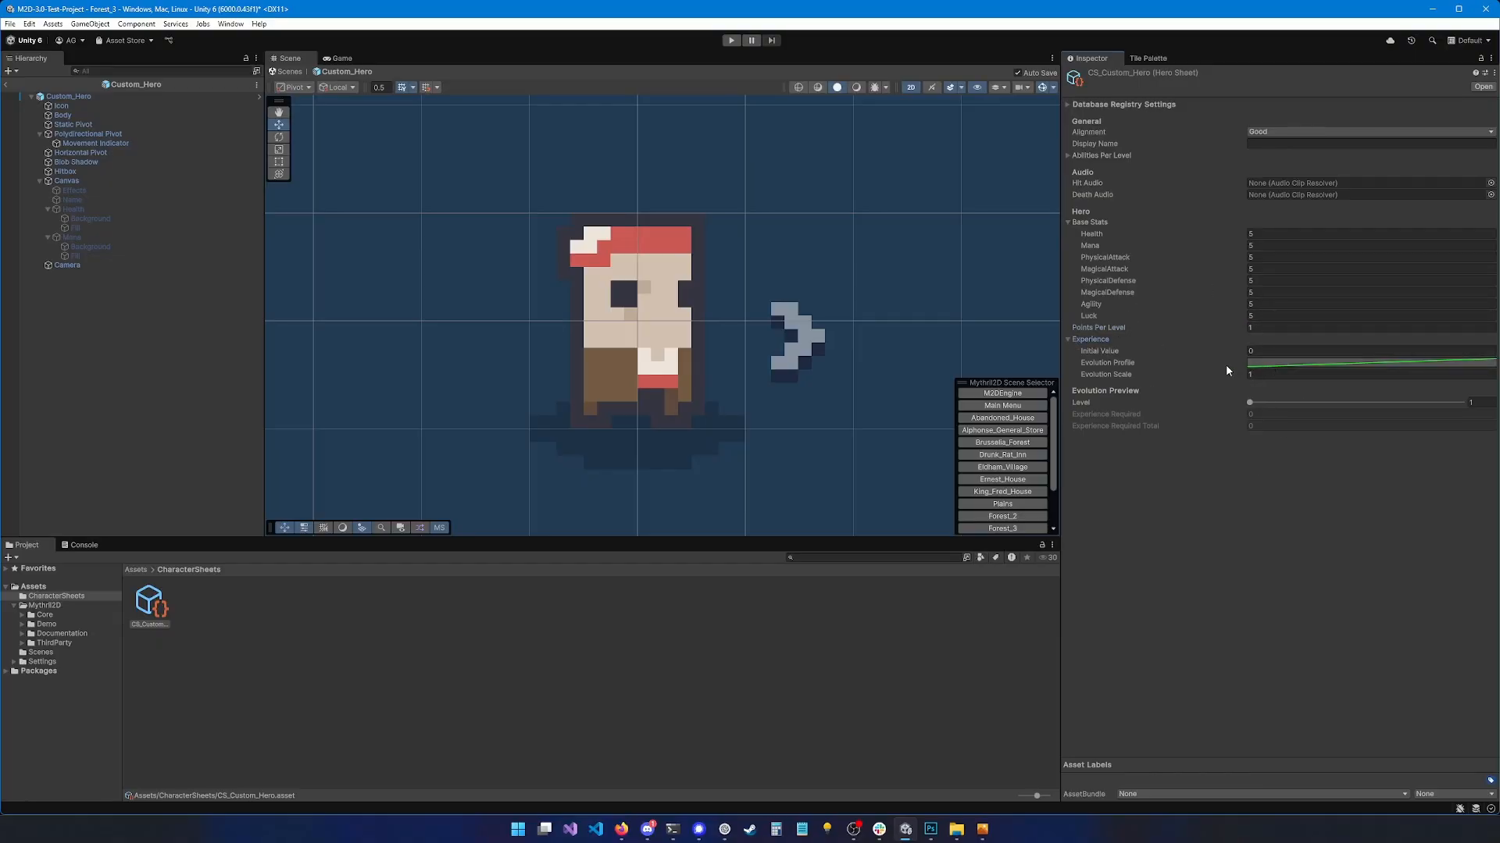
pyautogui.moveTo(1249, 402); pyautogui.dragTo(1413, 403)
pyautogui.click(1261, 351)
pyautogui.write('100')
pyautogui.press('Return')
pyautogui.click(1253, 374)
pyautogui.write('10')
pyautogui.press('Return')
pyautogui.moveTo(1248, 403); pyautogui.dragTo(1296, 407)
pyautogui.moveTo(1454, 398); pyautogui.dragTo(1252, 404)
# Assign AUDIO_GSFX_Hit as the hero sheet's Hit Audio and AUDIO_GSFX_Death as its Death Audio
pyautogui.click(1490, 183)
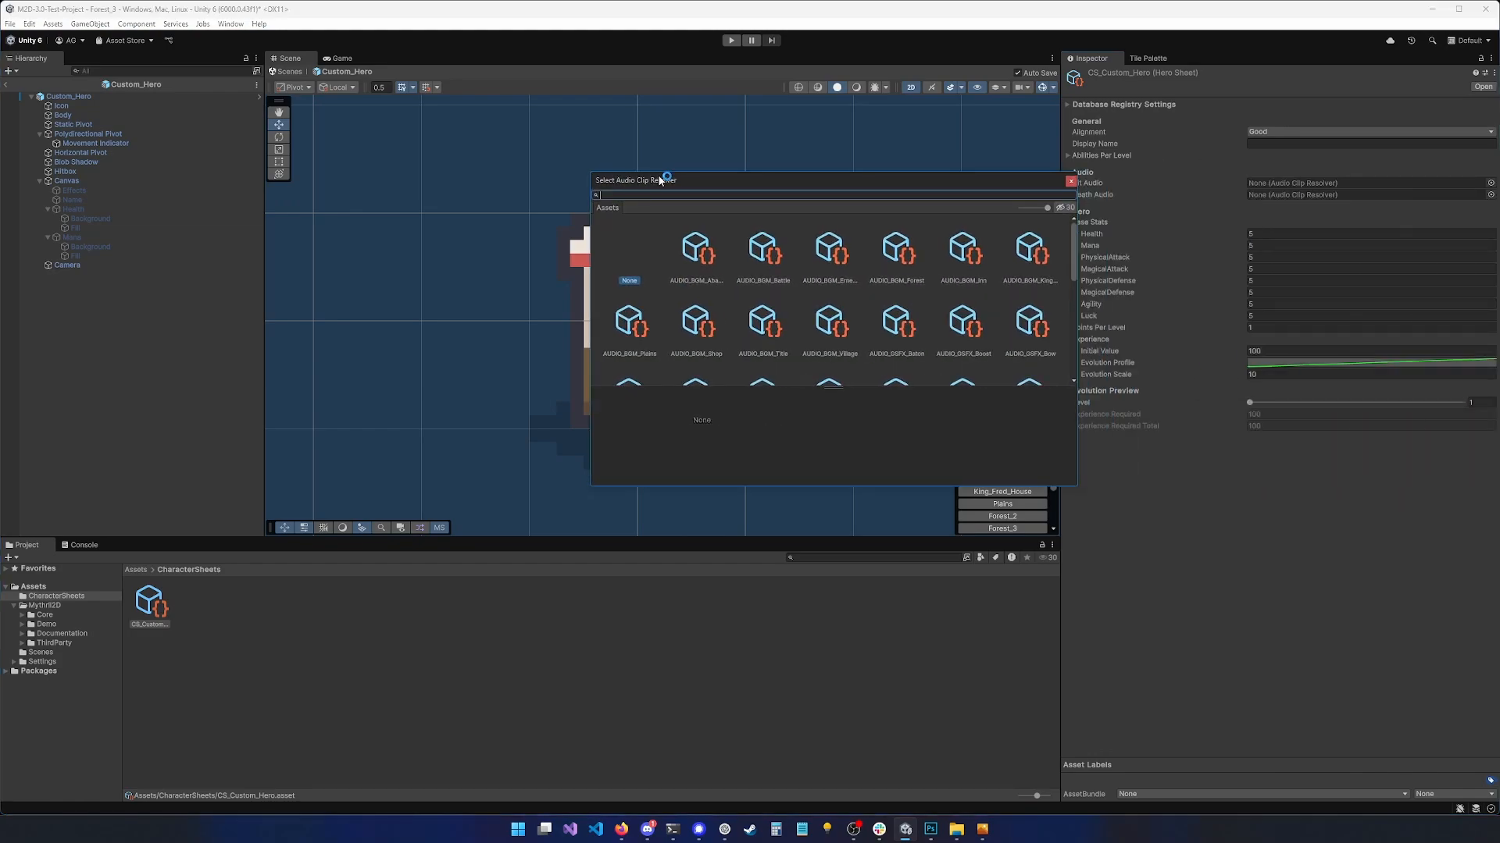
pyautogui.write('hit')
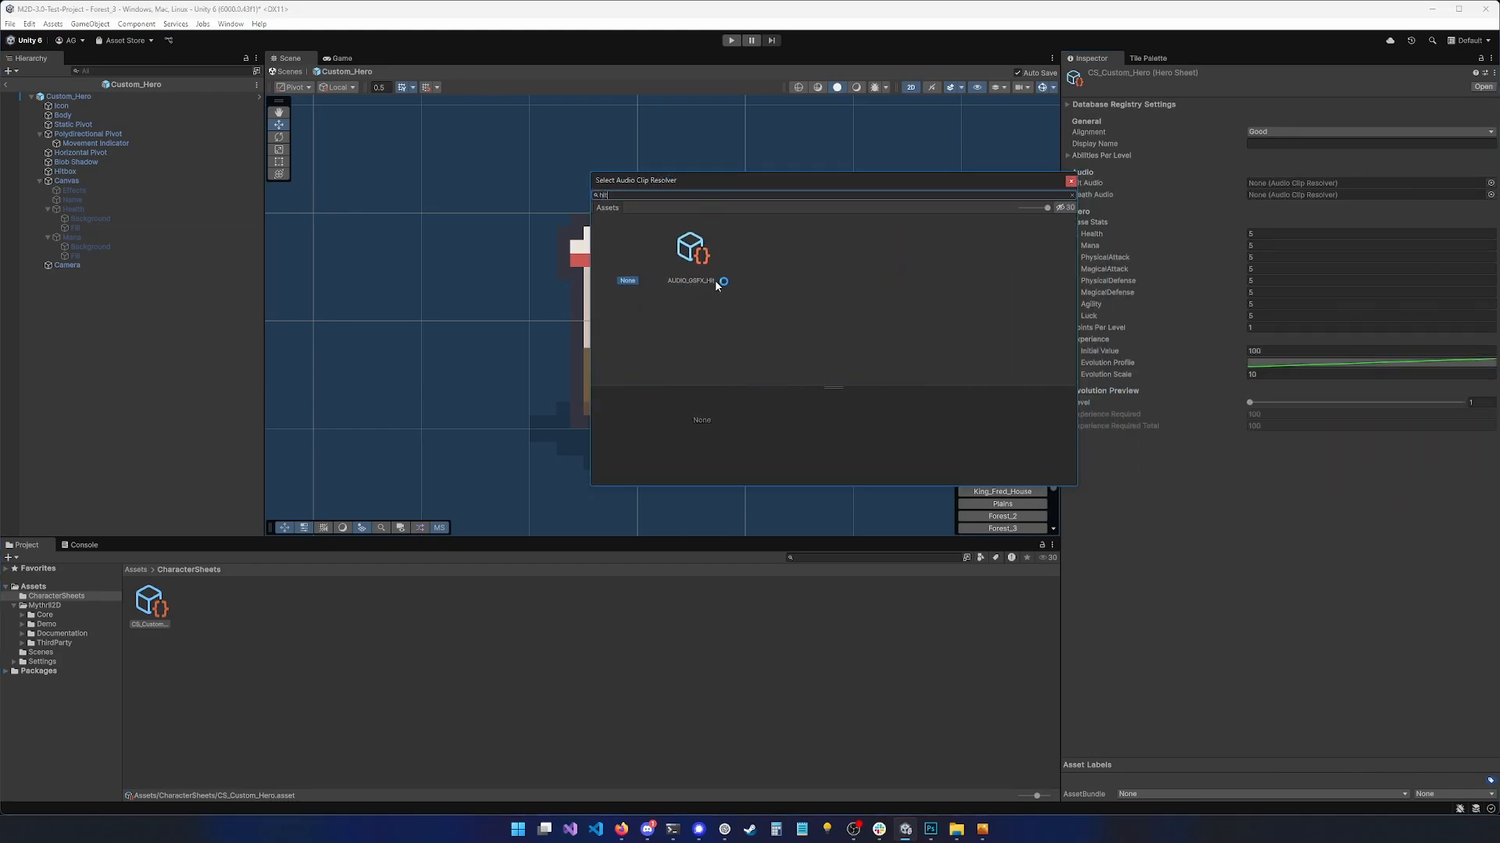
pyautogui.doubleClick(705, 253)
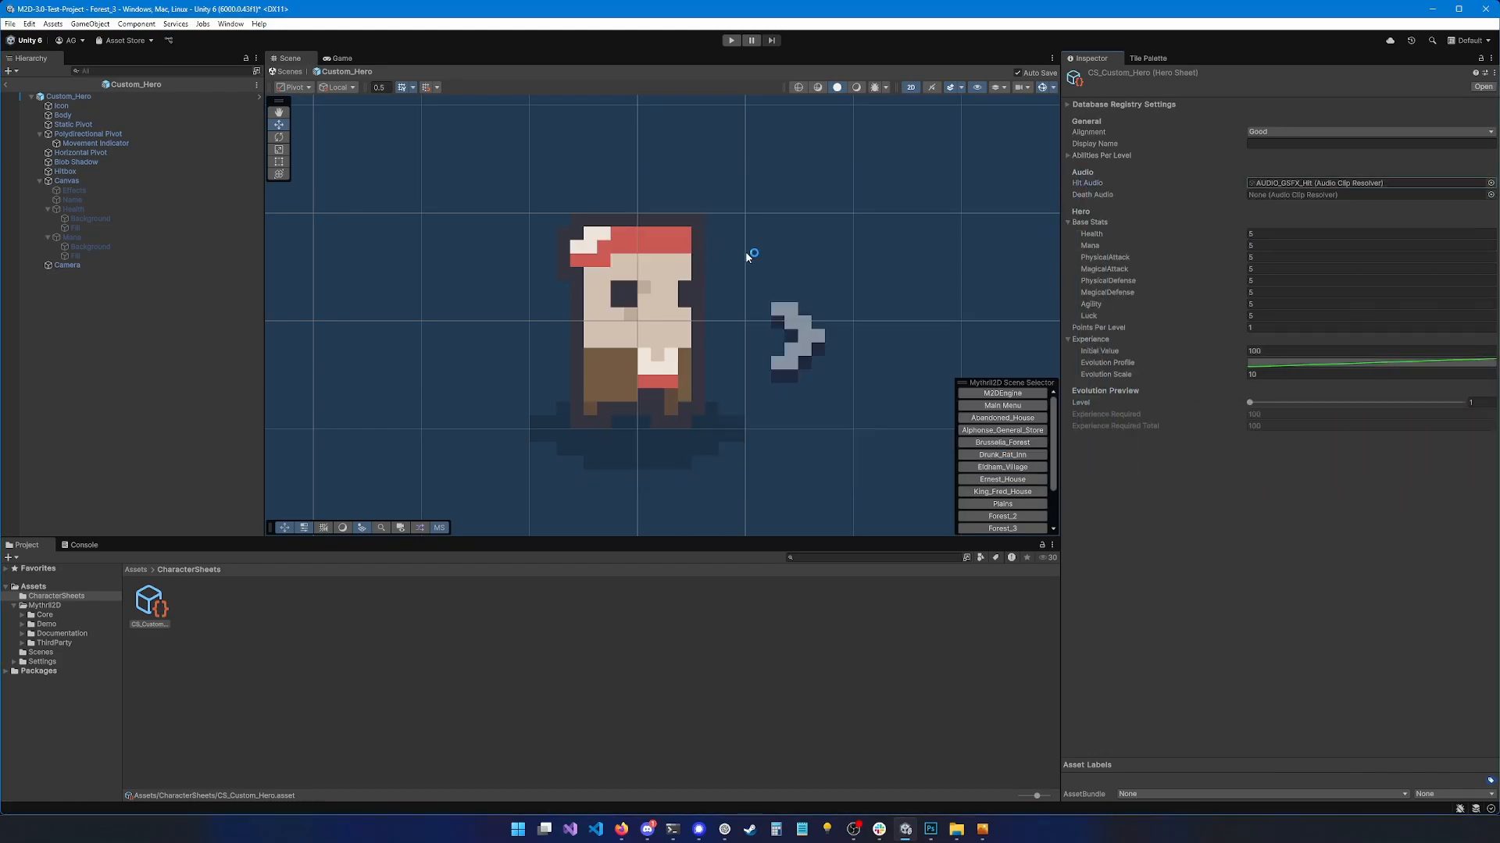
pyautogui.click(1491, 194)
pyautogui.write('death')
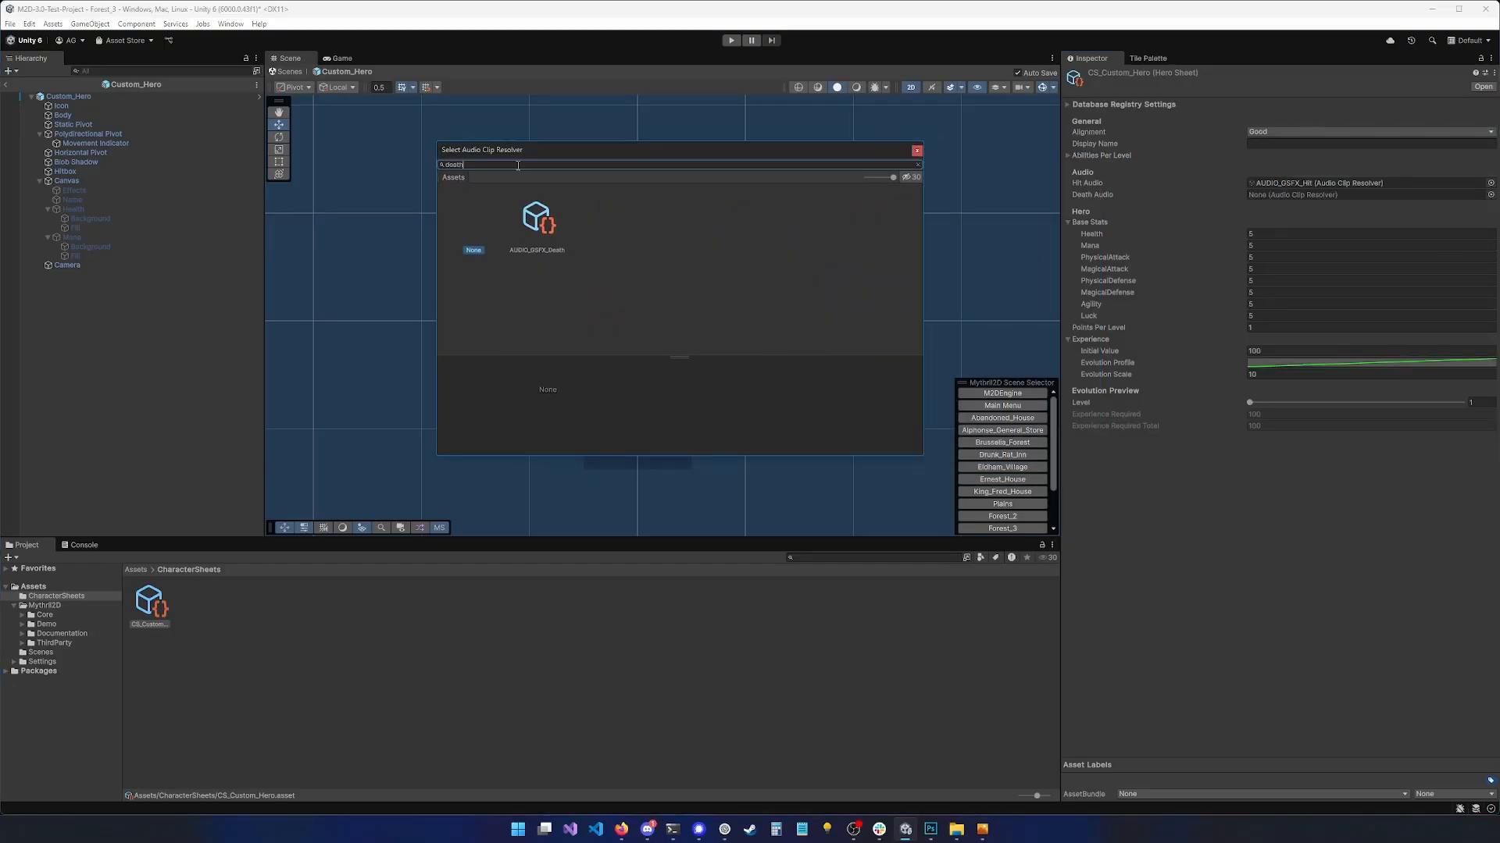
pyautogui.doubleClick(539, 219)
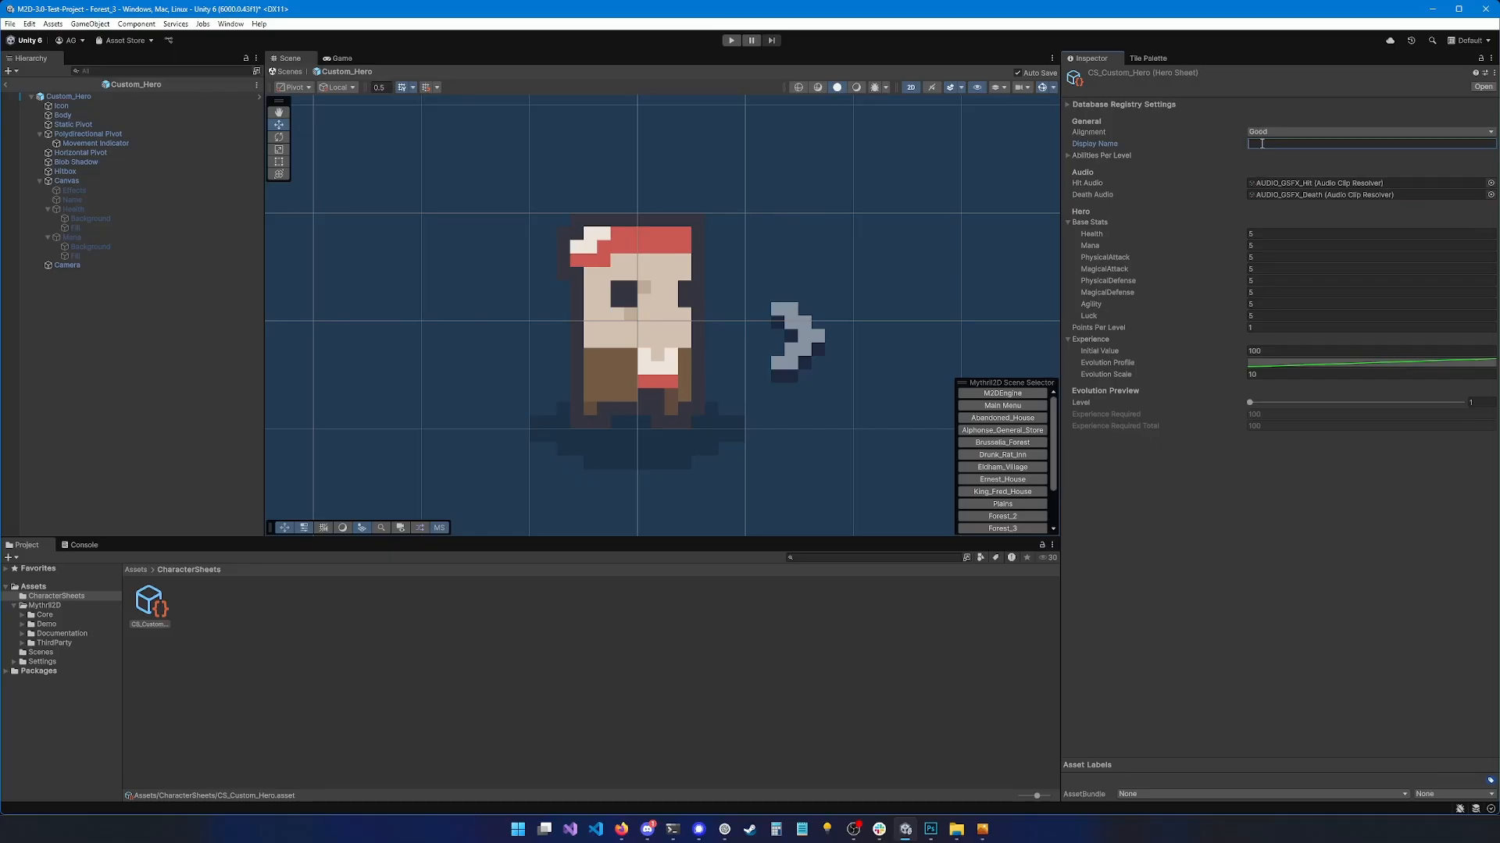
# Set the sheet's Display Name to Custom Hero and add the AB_Fireball ability at level 1
pyautogui.write('Custom Hero')
pyautogui.click(1067, 156)
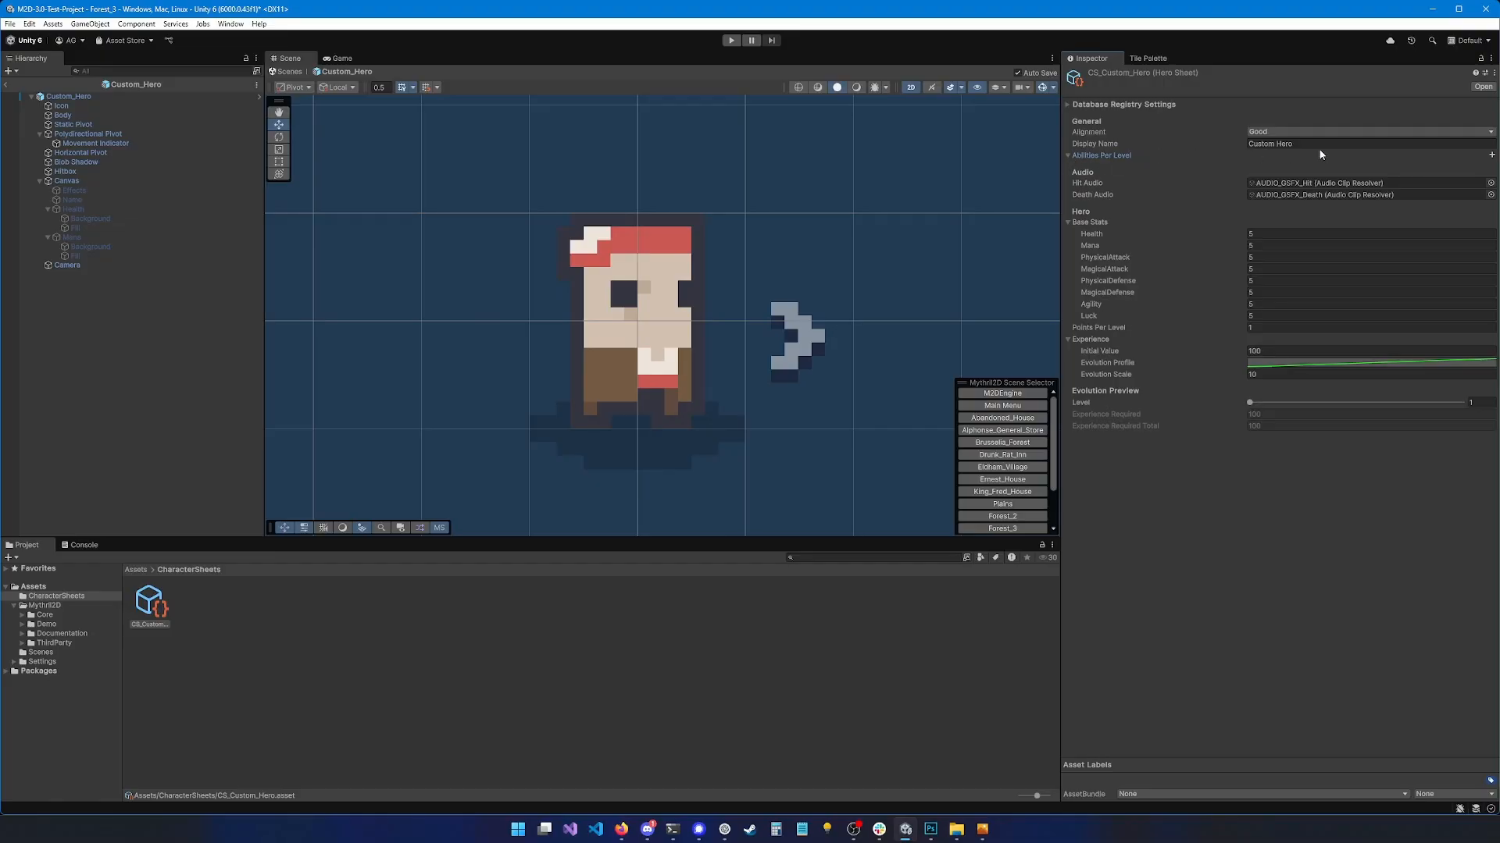
pyautogui.click(1491, 155)
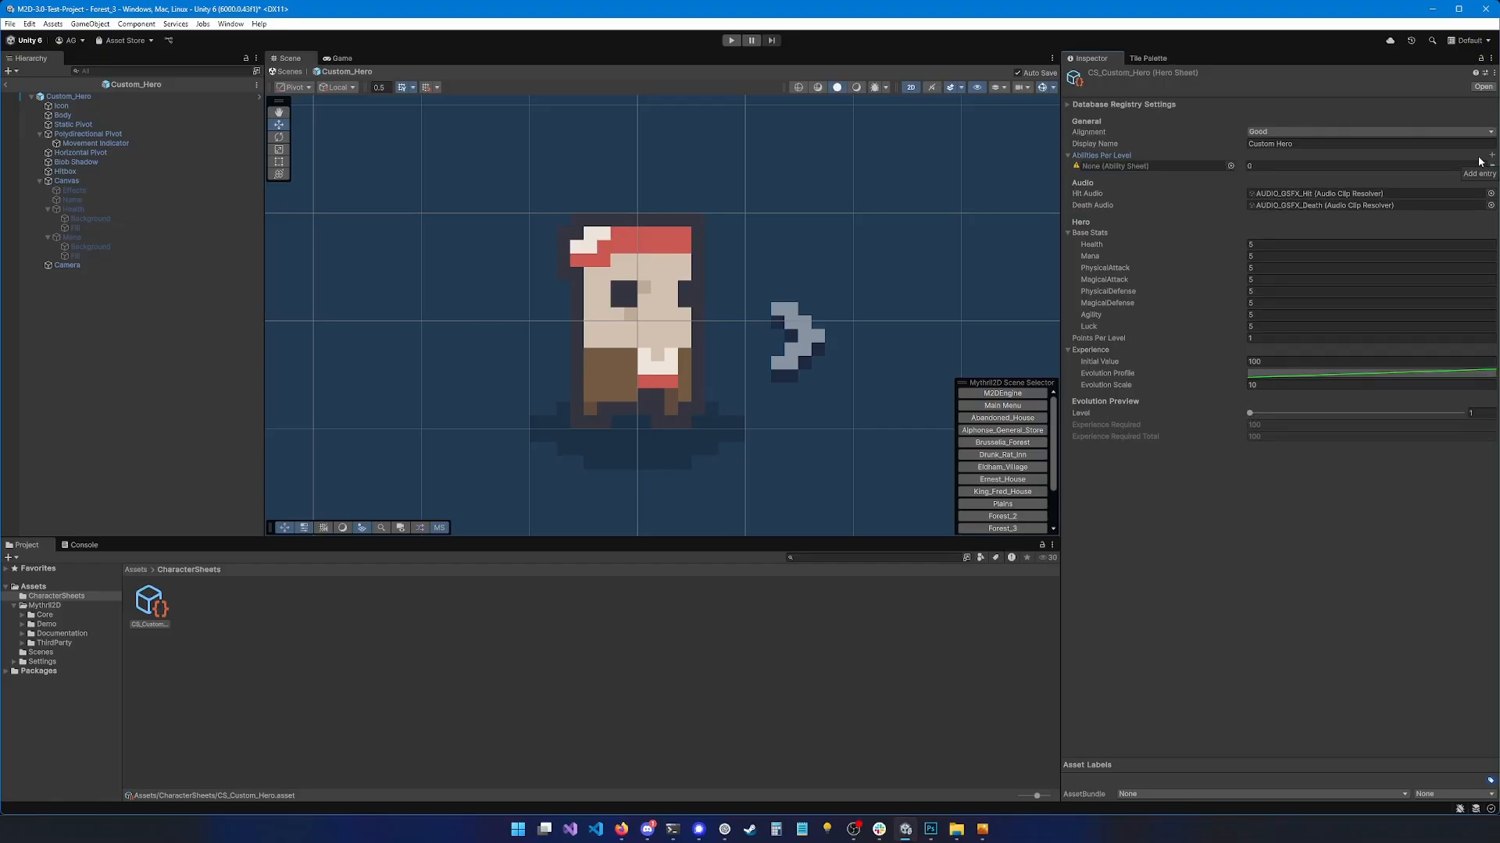
pyautogui.click(1231, 166)
pyautogui.moveTo(1211, 390); pyautogui.dragTo(1206, 361)
pyautogui.doubleClick(769, 344)
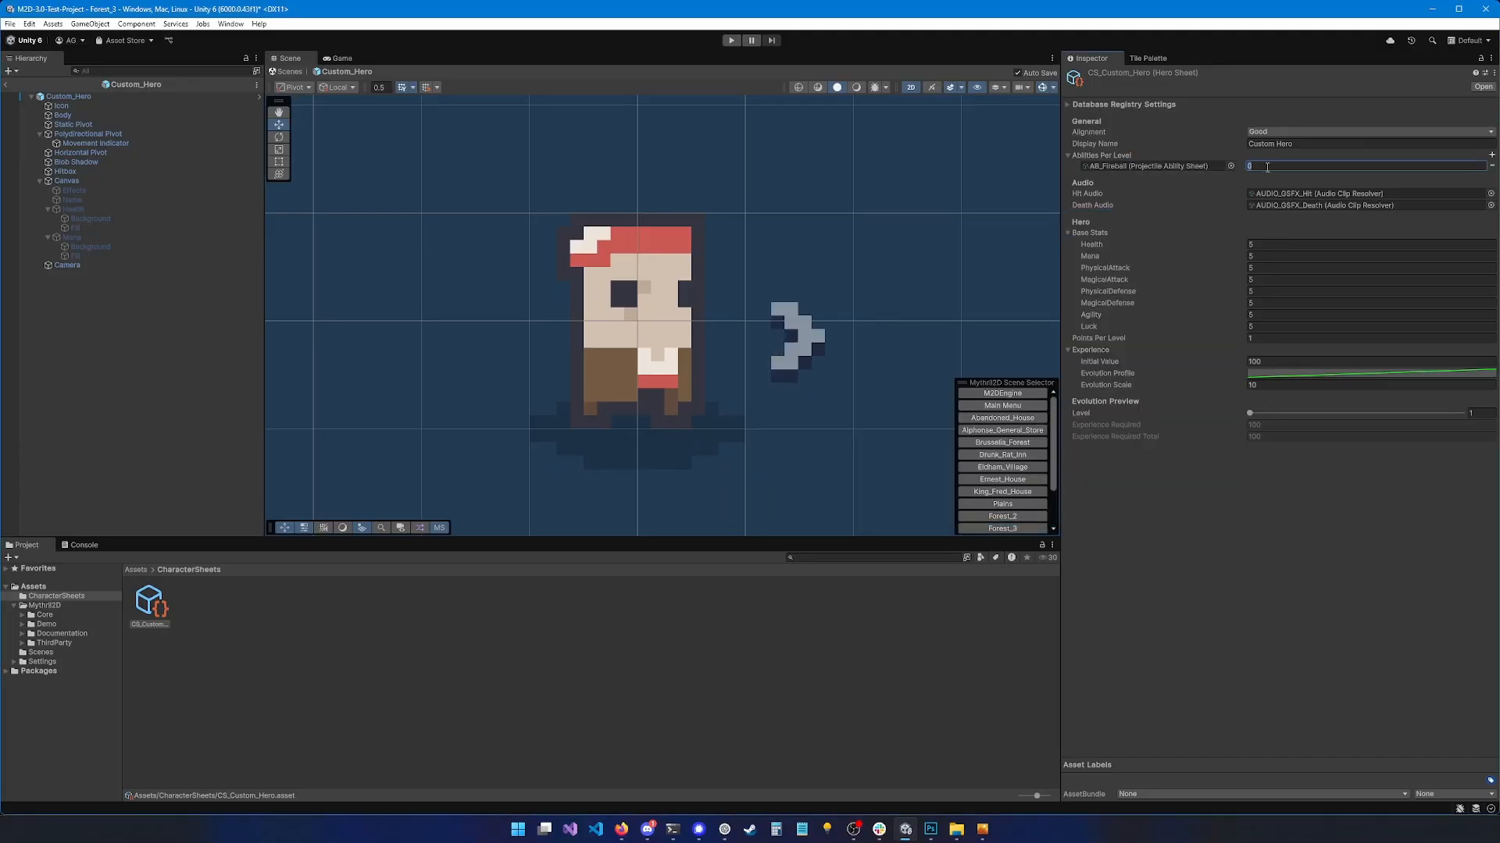
pyautogui.write('1')
pyautogui.click(1256, 489)
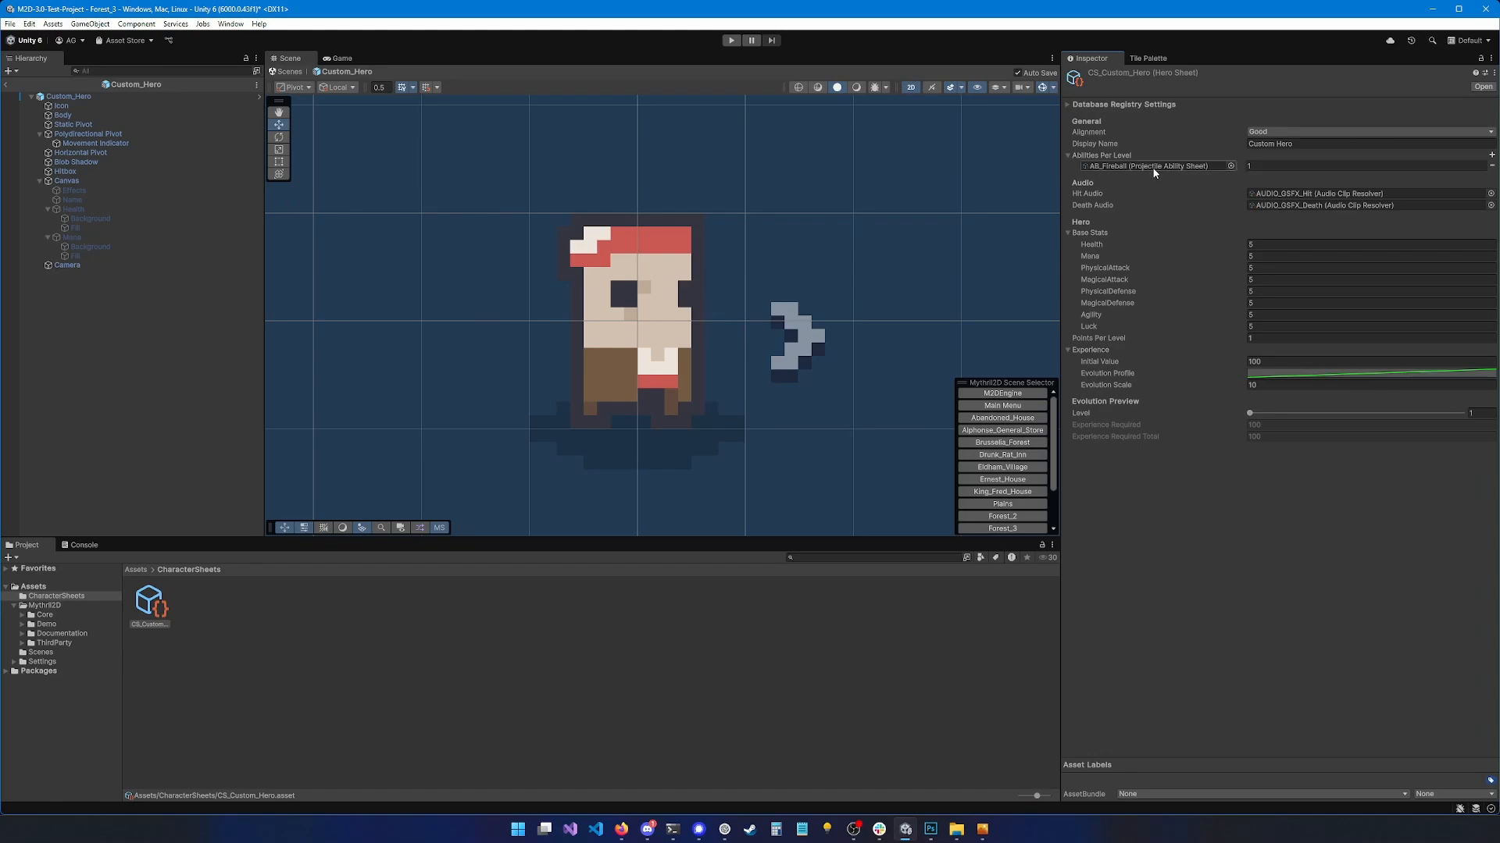
# Add a second Abilities Per Level entry that grants AB_Dash at level 2
pyautogui.click(1492, 153)
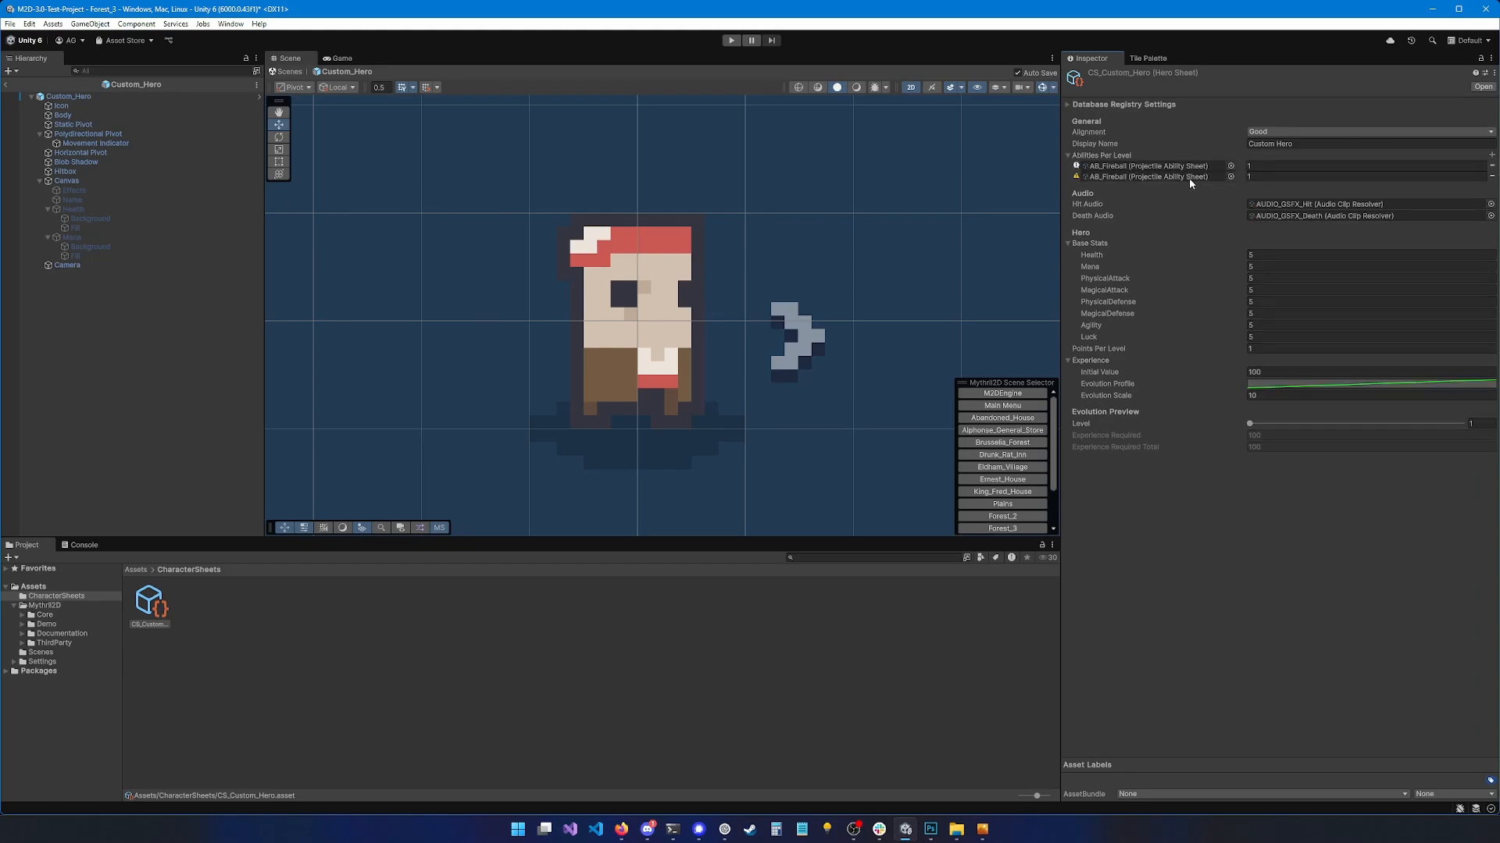
pyautogui.click(1250, 177)
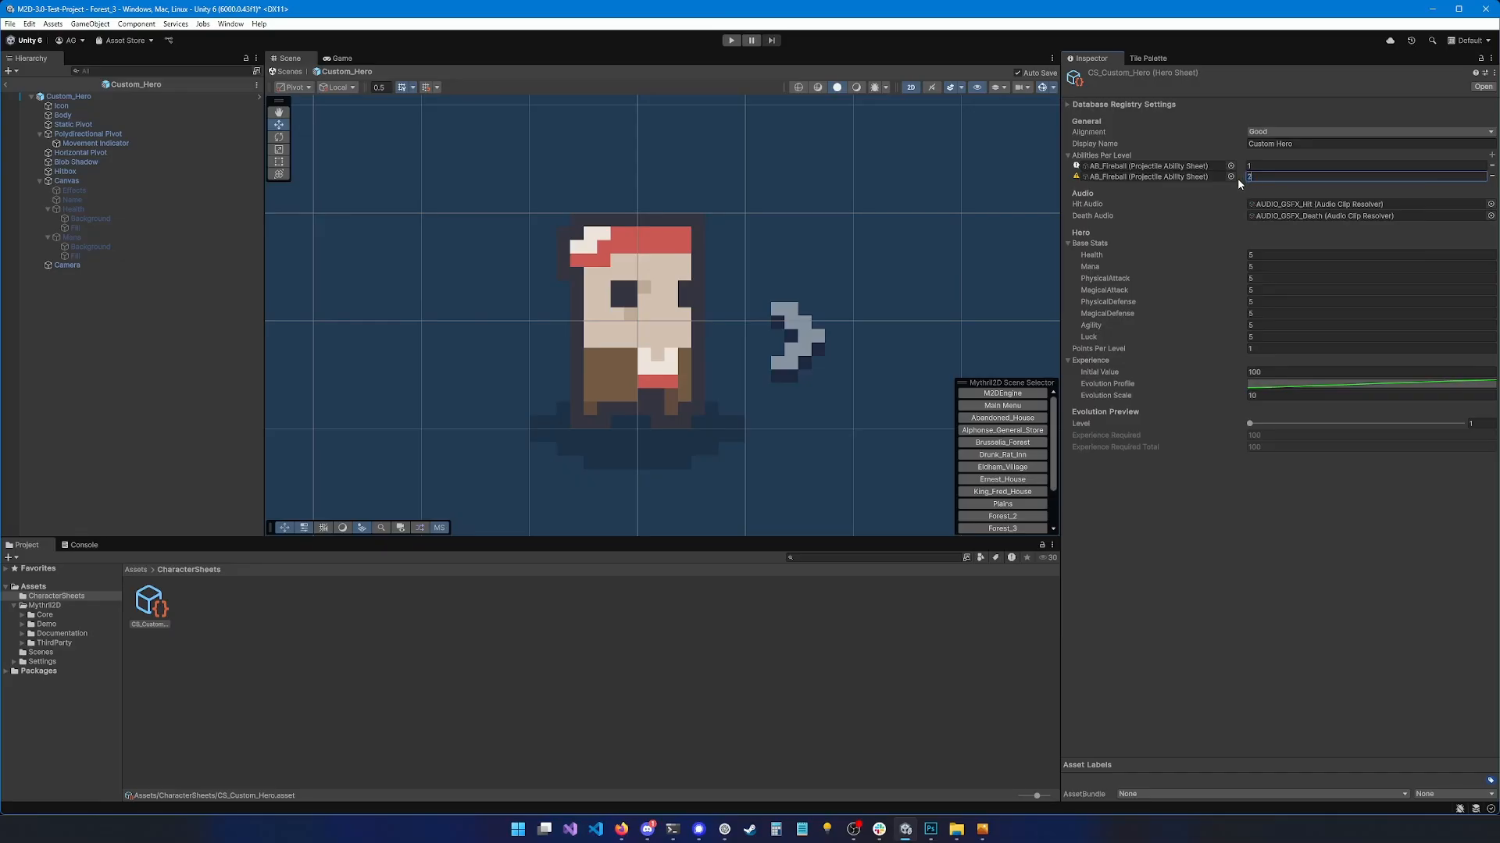
pyautogui.click(1231, 177)
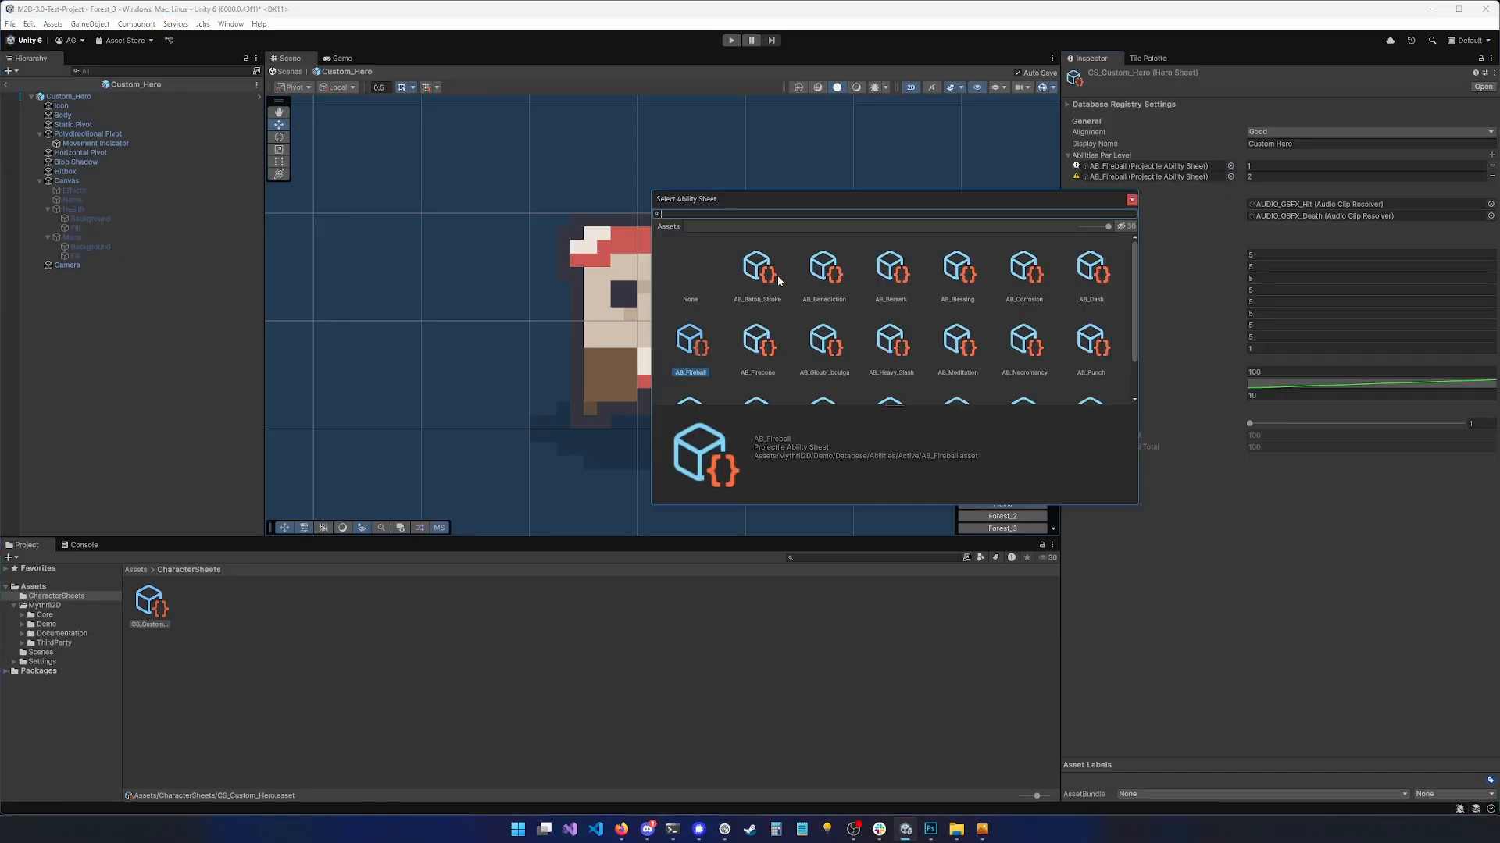
pyautogui.doubleClick(1091, 268)
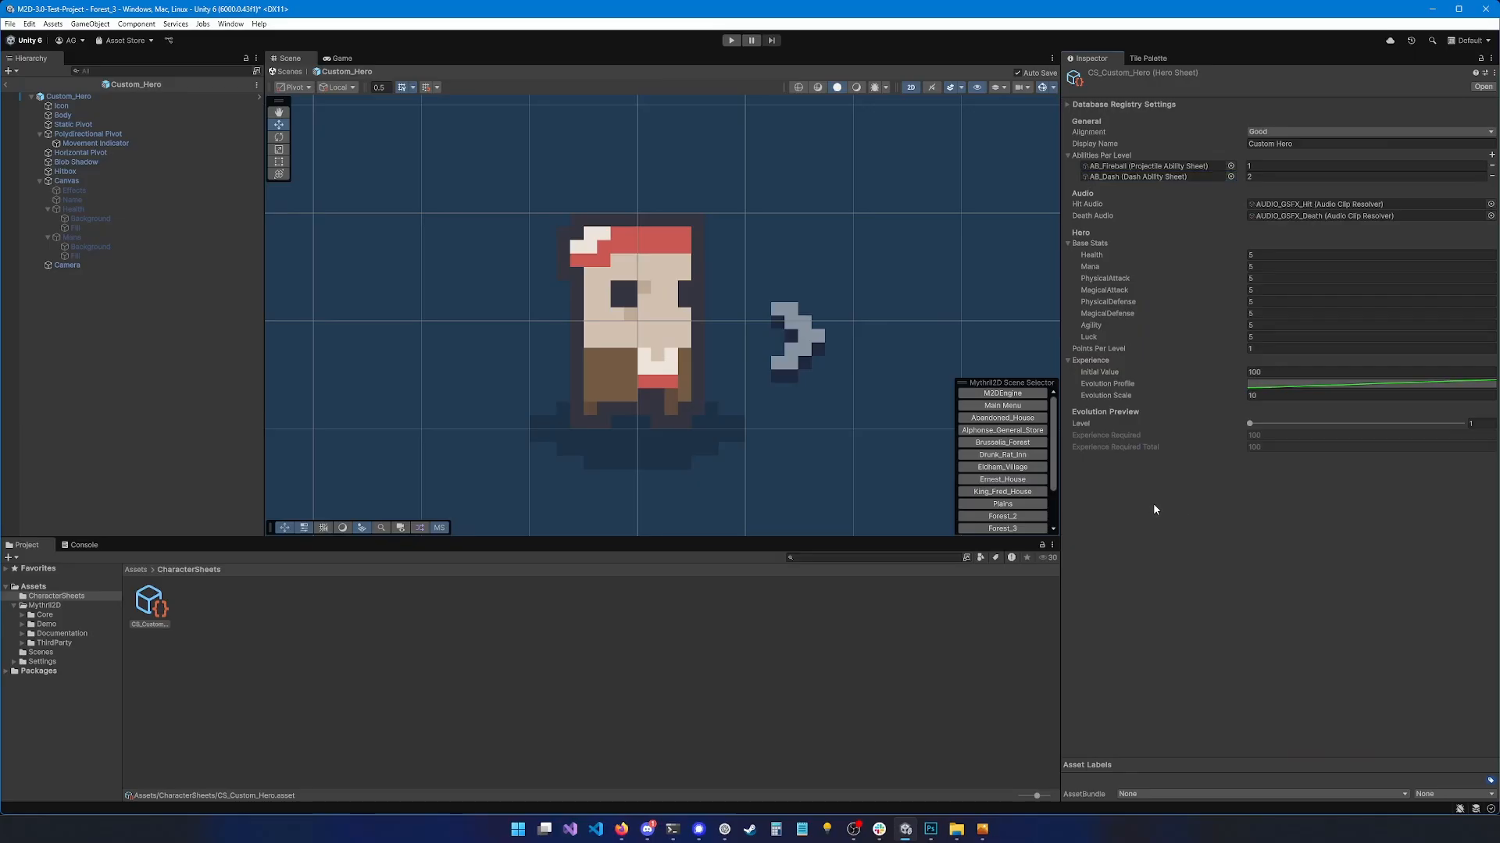
# Assign the CS_Custom_Hero sheet to the Hero script's Sheet setting on the Custom_Hero prefab's root object
pyautogui.moveTo(677, 378); pyautogui.dragTo(707, 391, button='middle')
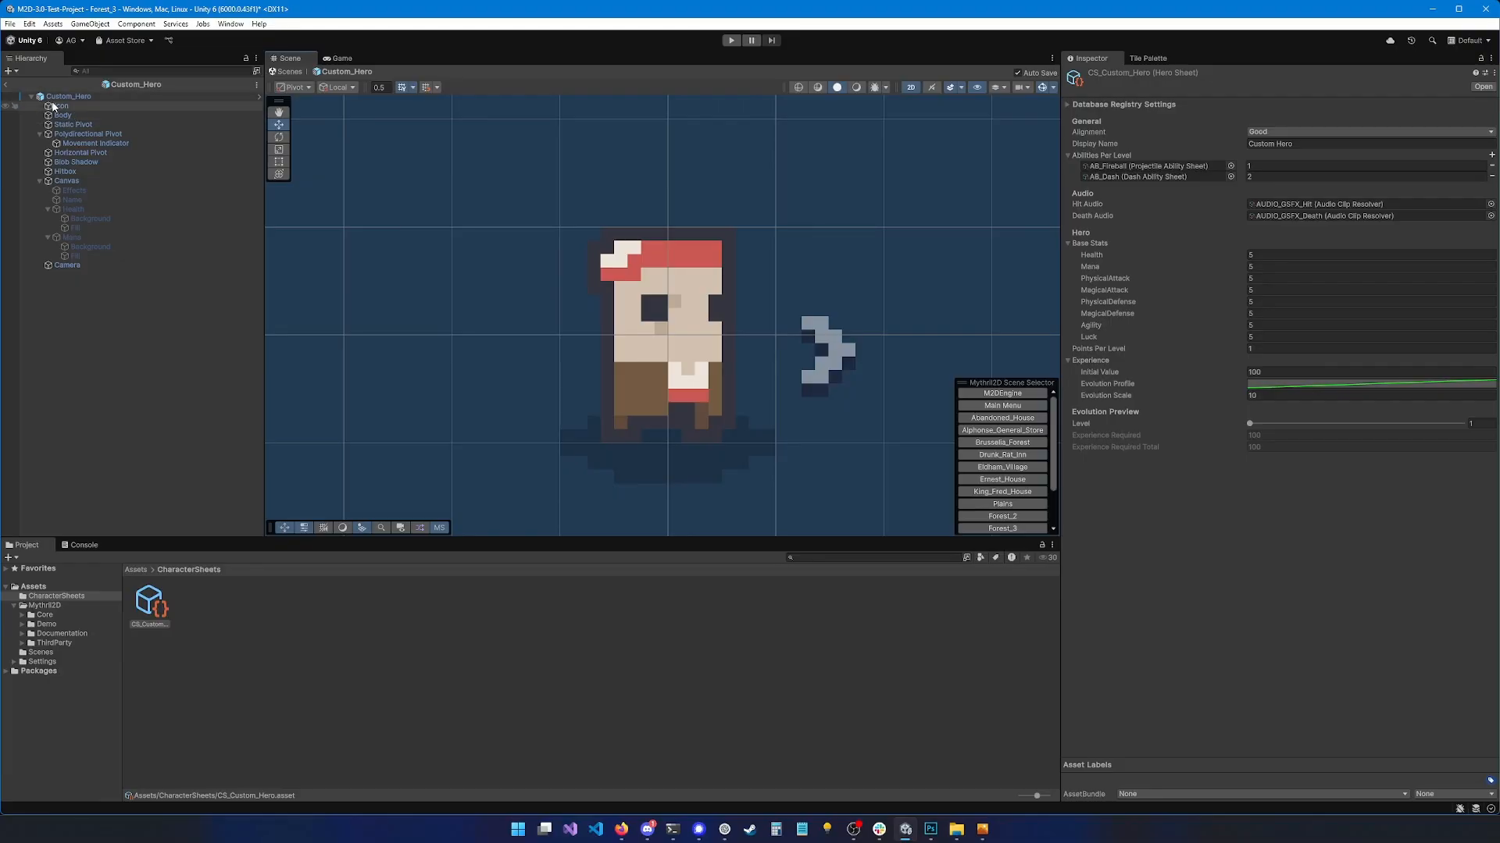
pyautogui.click(62, 97)
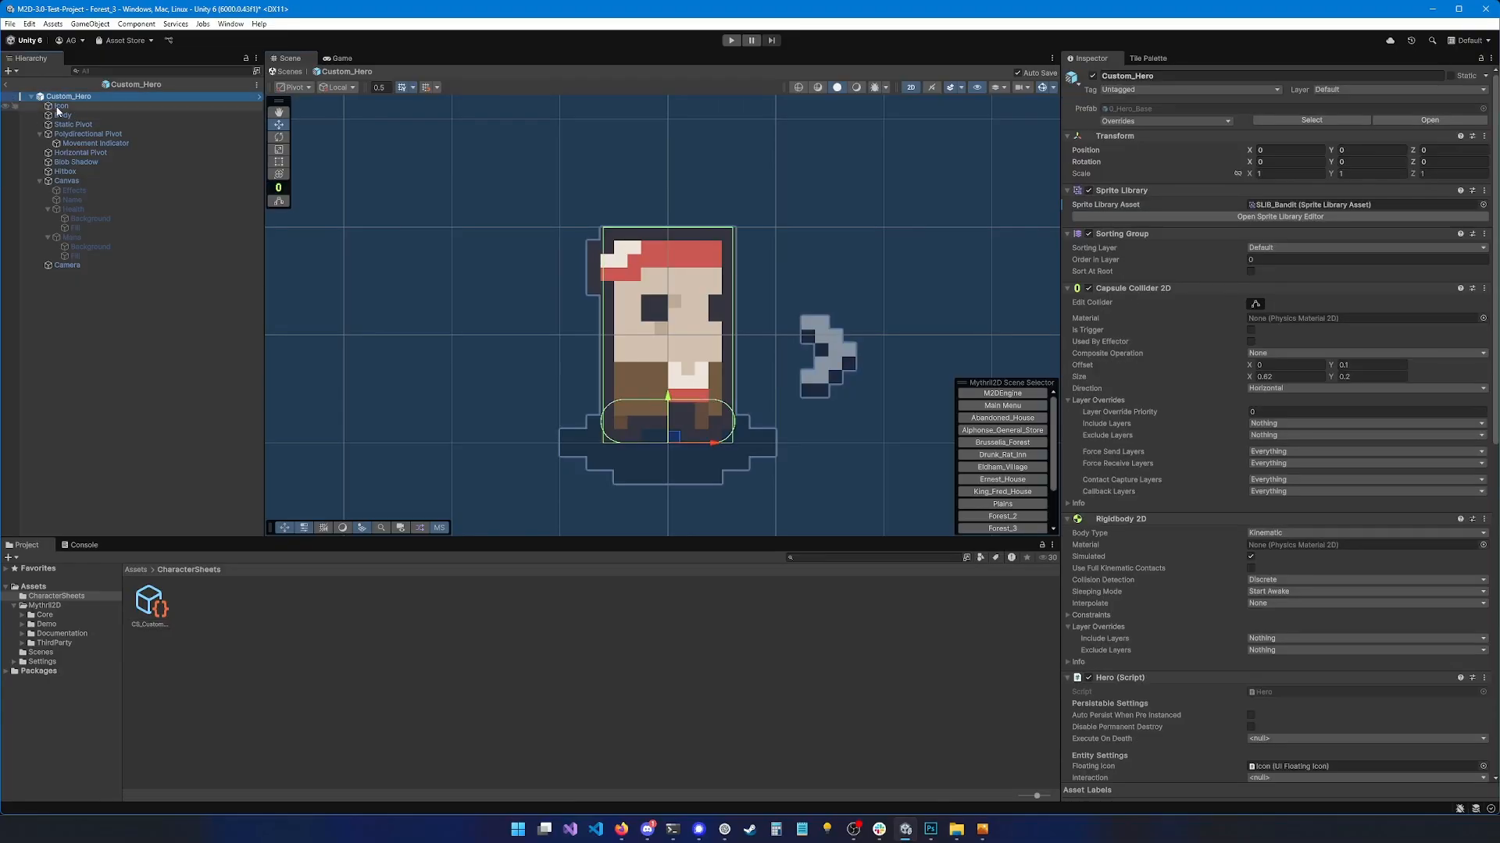
pyautogui.scroll(-10, 1198, 416)
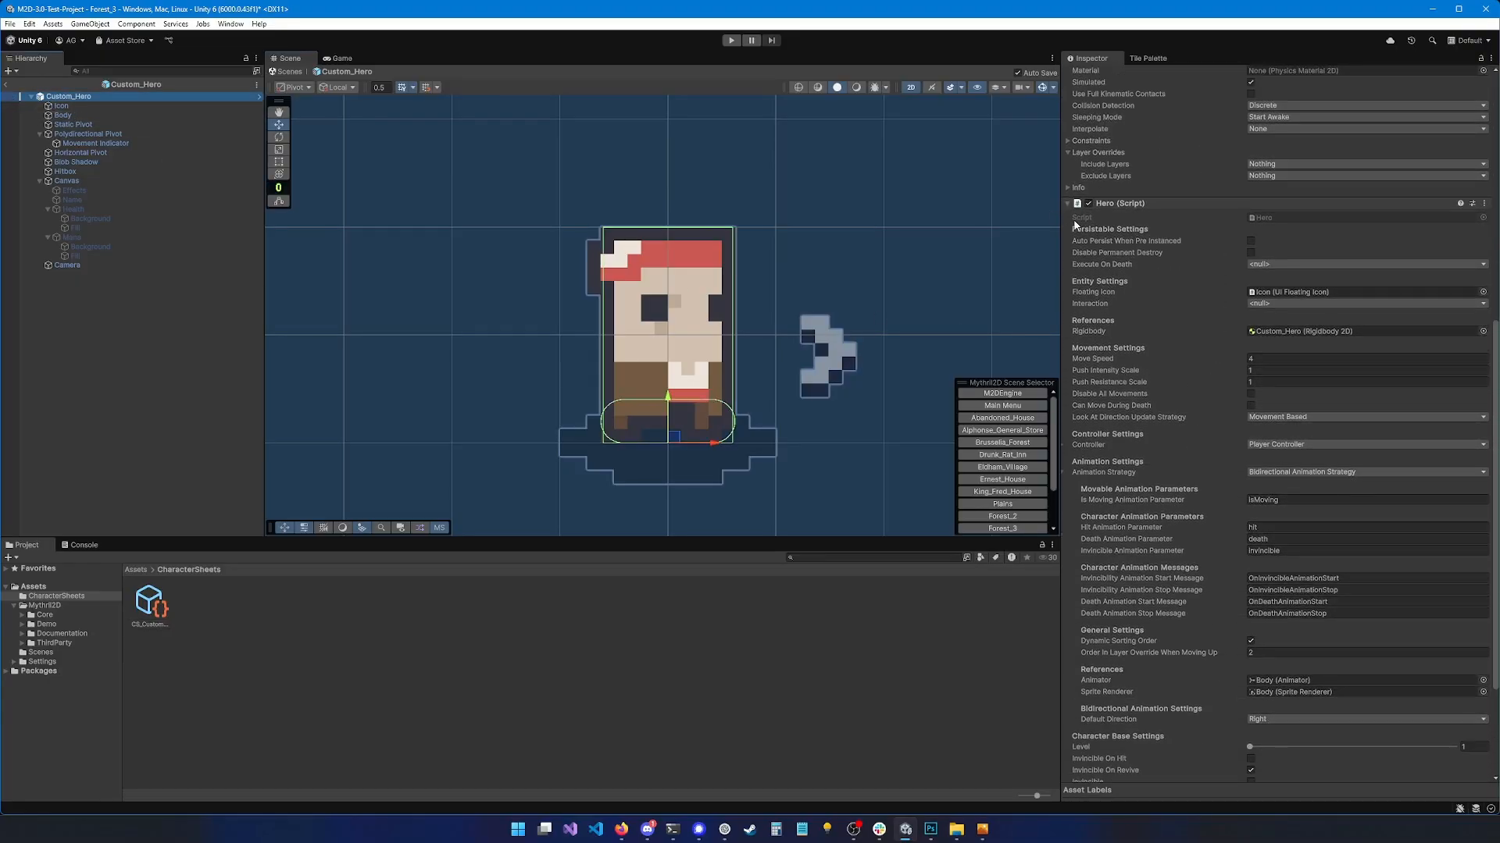
pyautogui.scroll(-1, 1145, 387)
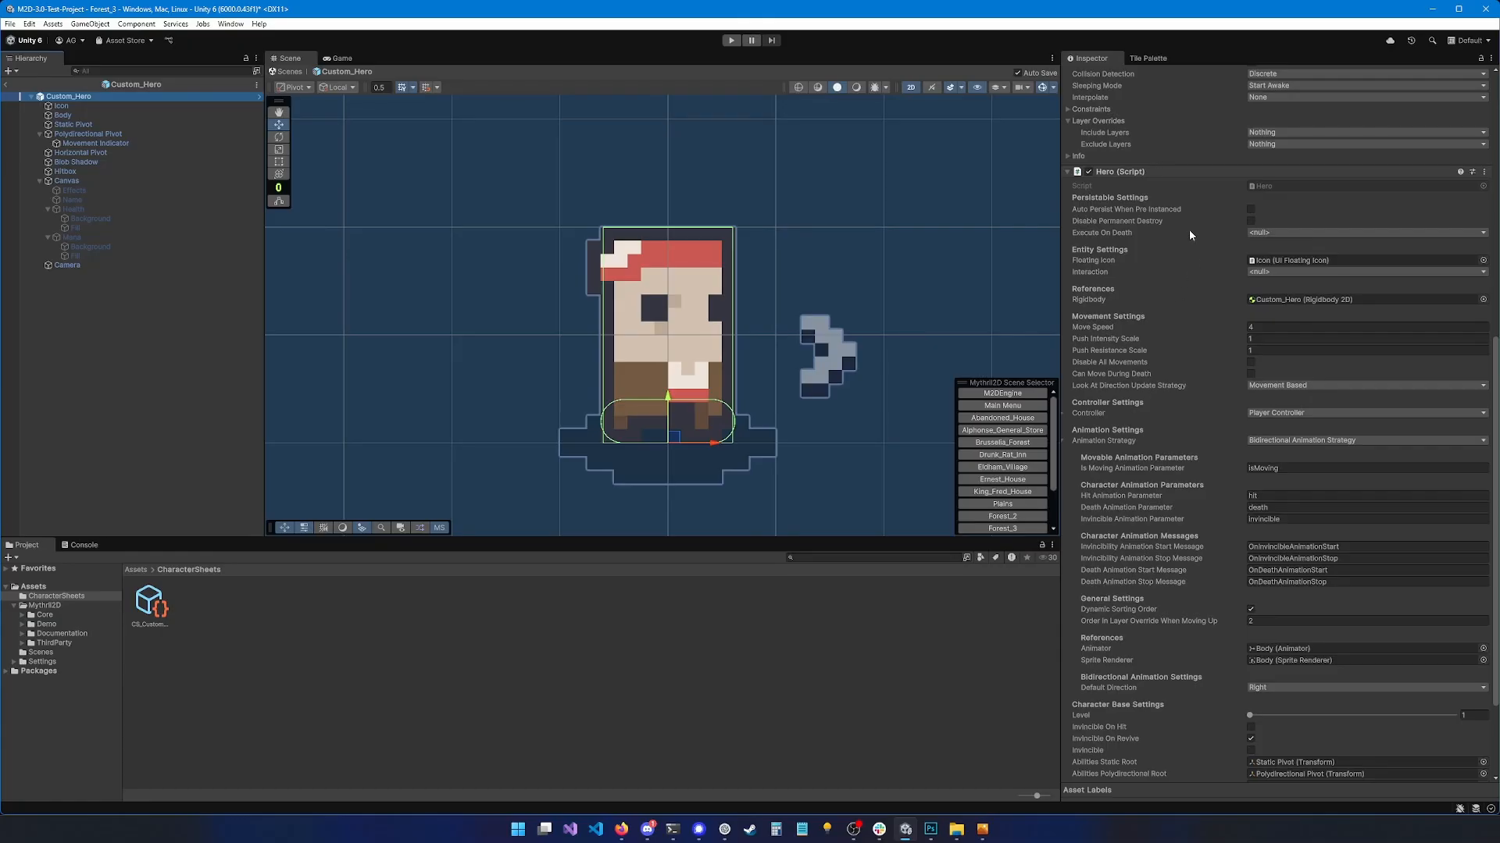
pyautogui.scroll(-4, 1124, 457)
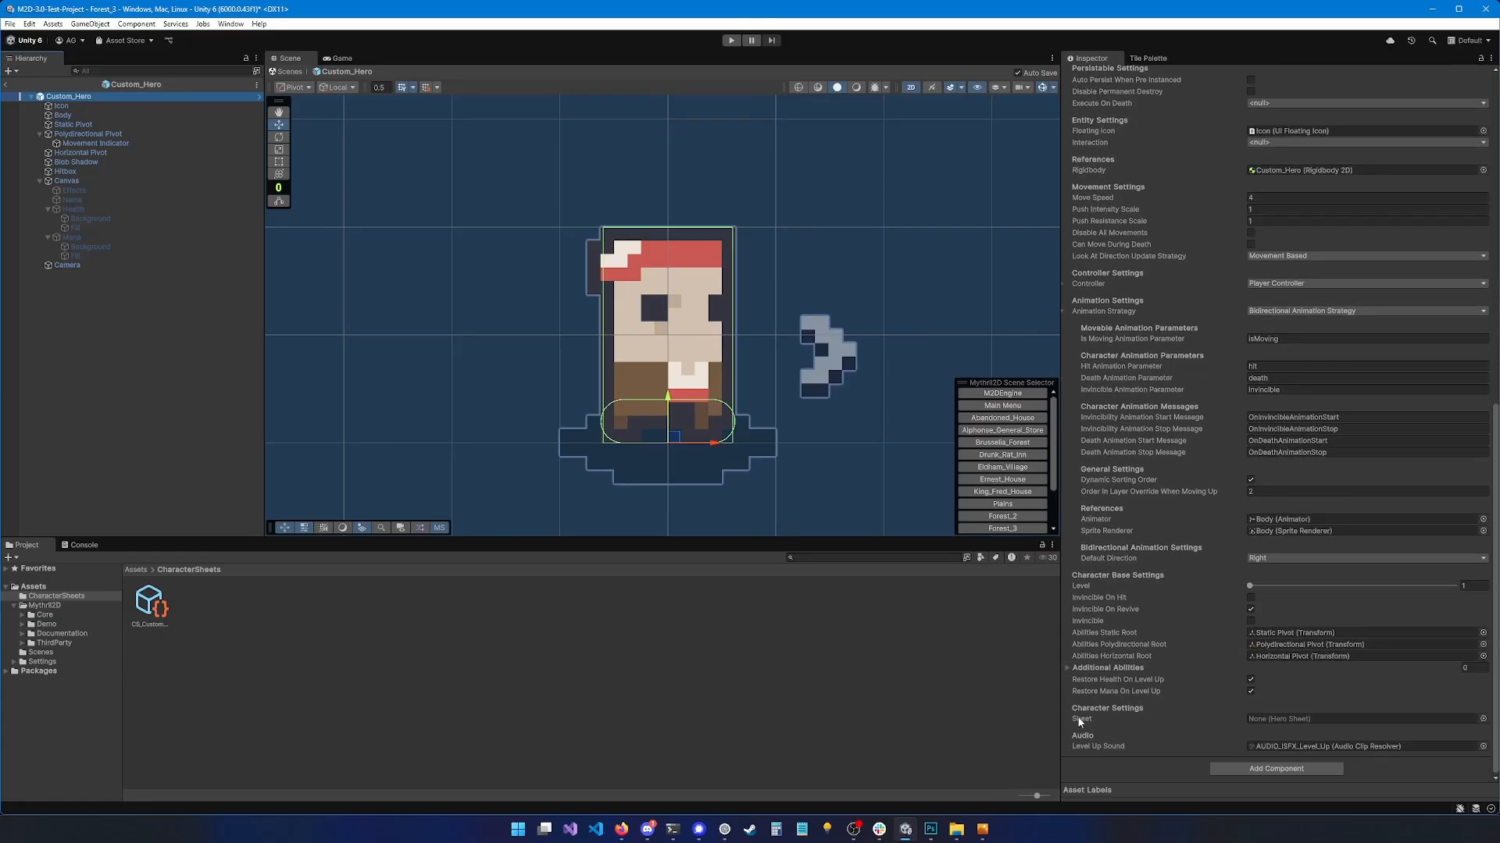
pyautogui.click(1483, 719)
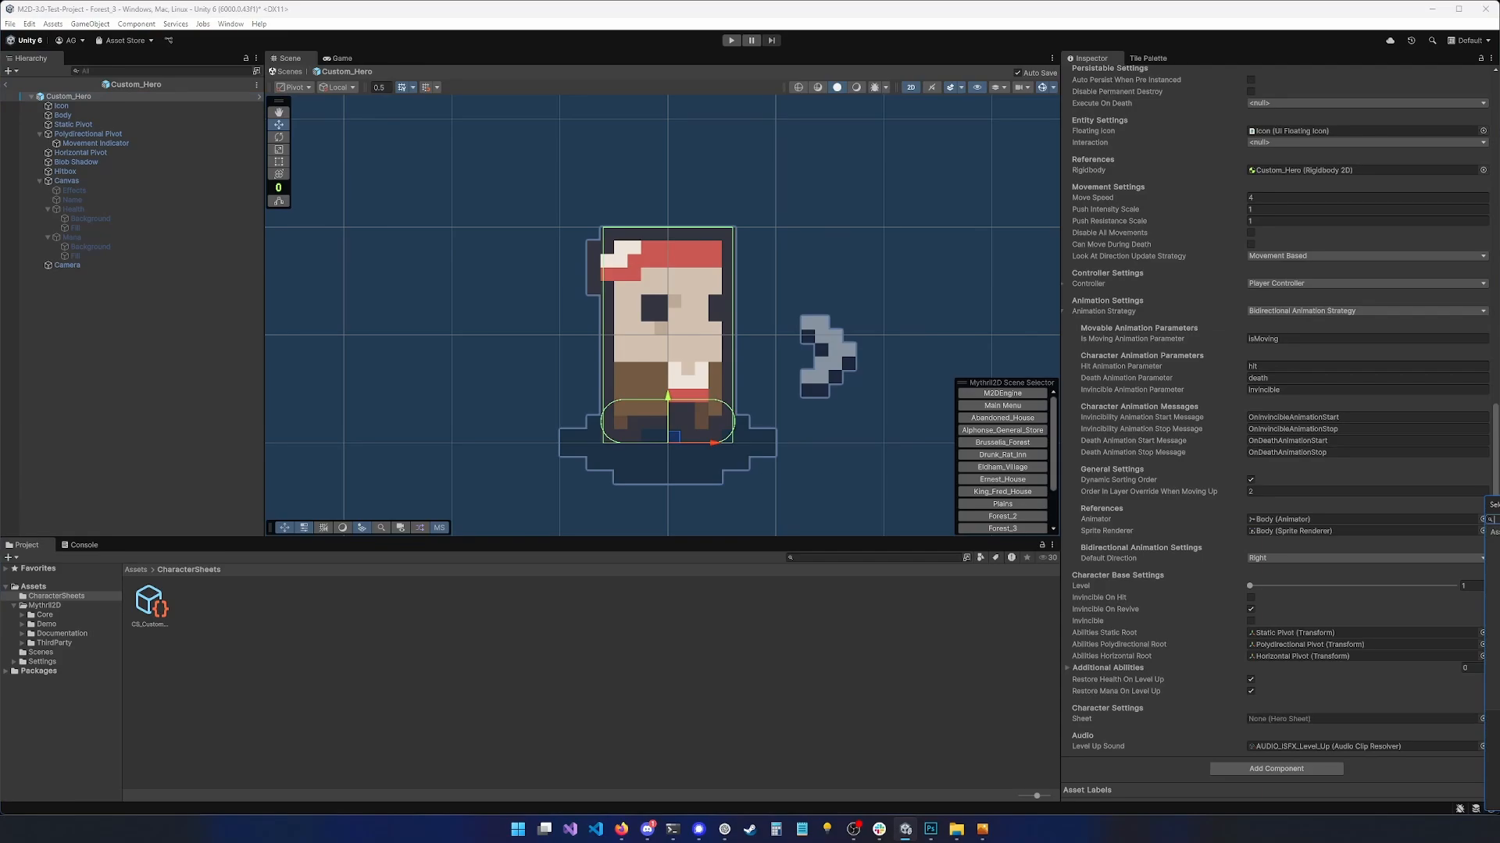
pyautogui.click(785, 451)
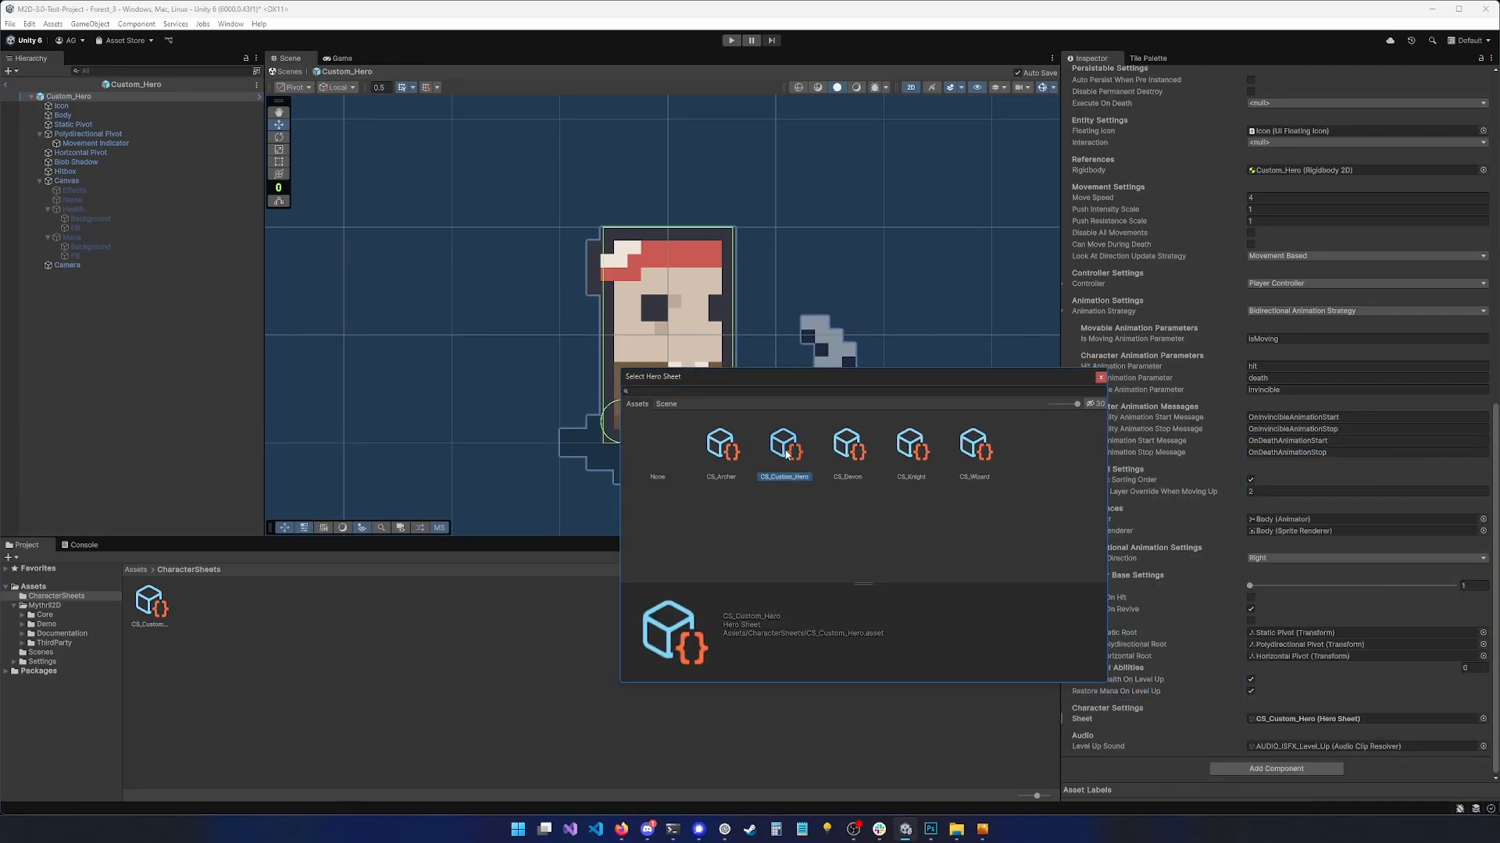
pyautogui.doubleClick(791, 456)
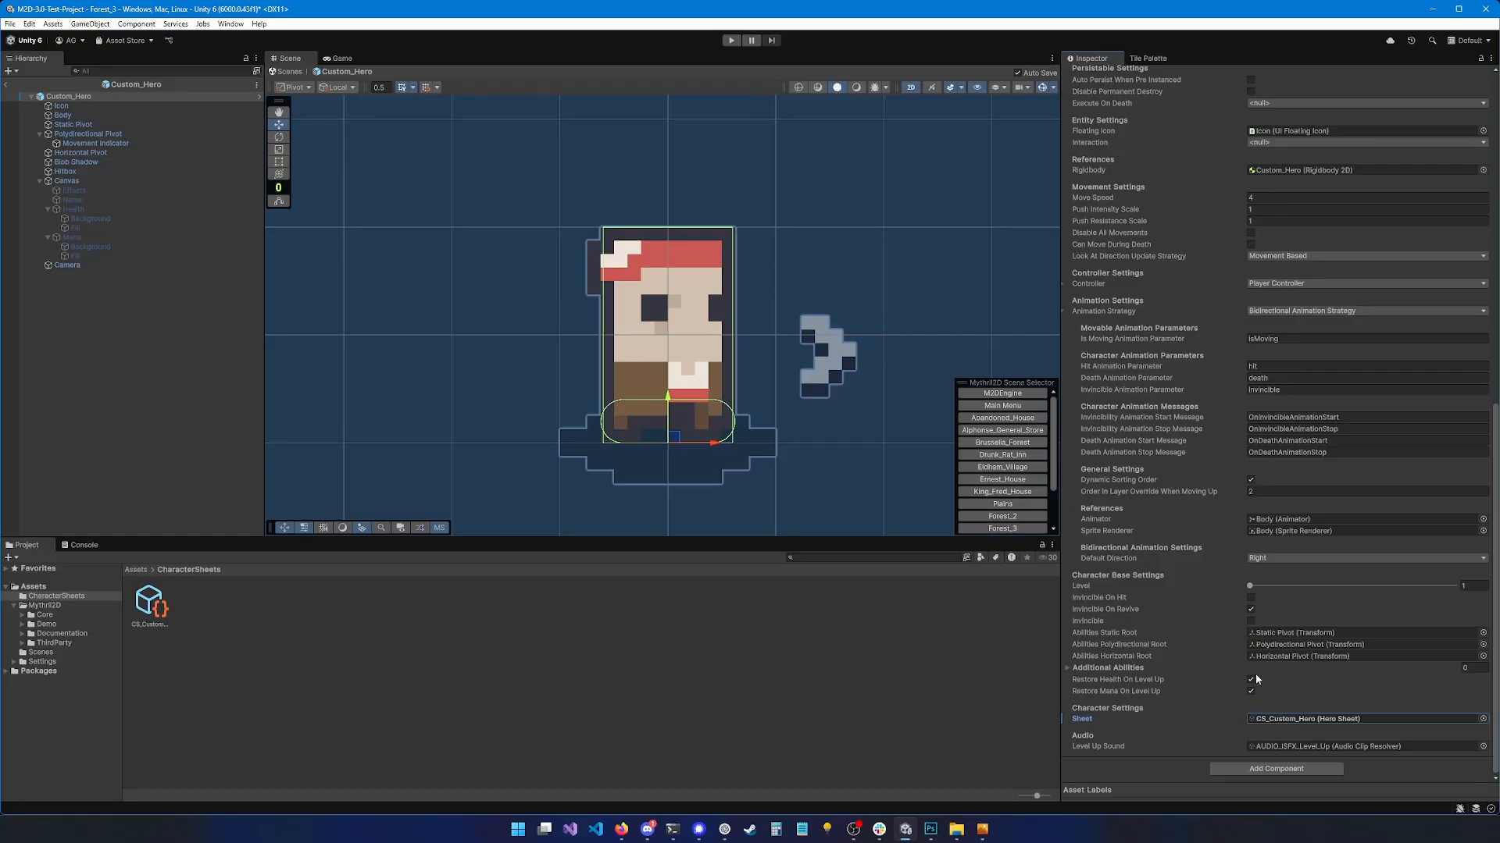
# Review the Hero script's Controller settings and the available controller and Animation Strategy types, along with the prefab's Sprite Library
pyautogui.scroll(2, 1242, 648)
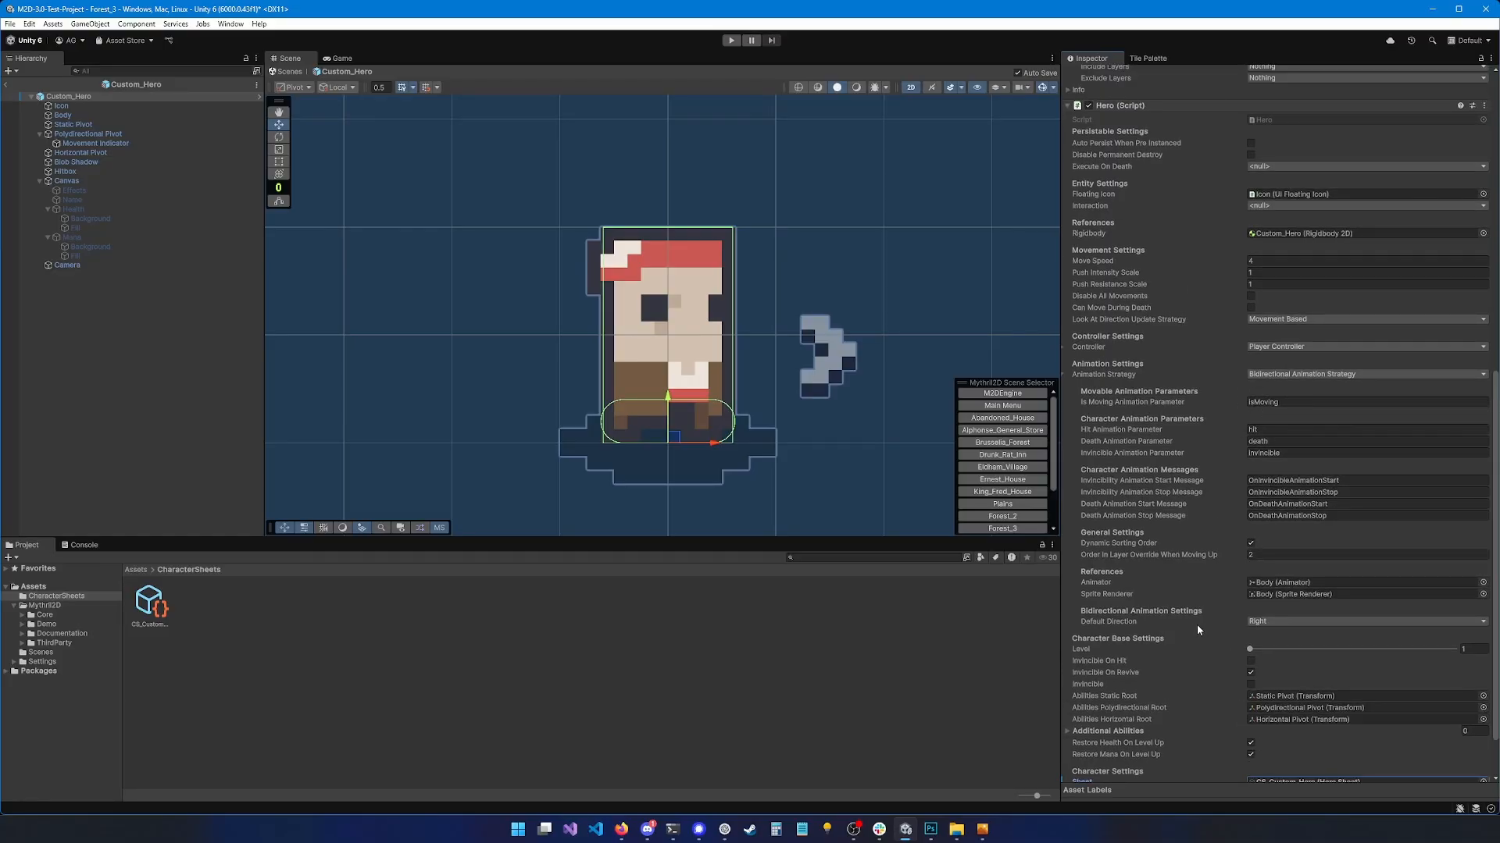
pyautogui.scroll(1, 1219, 547)
pyautogui.scroll(-3, 1247, 515)
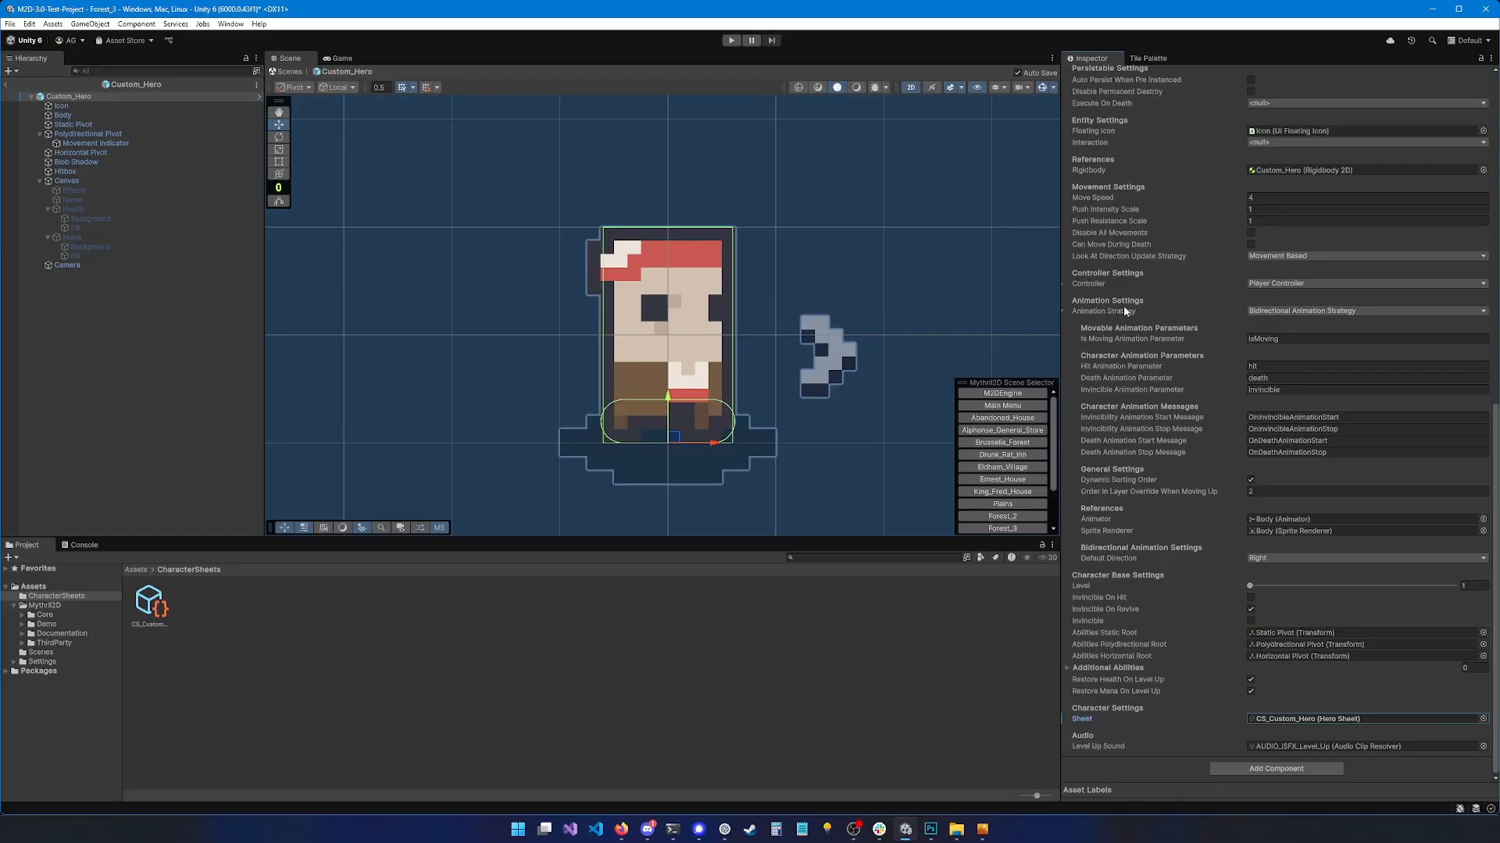
pyautogui.scroll(1, 1113, 328)
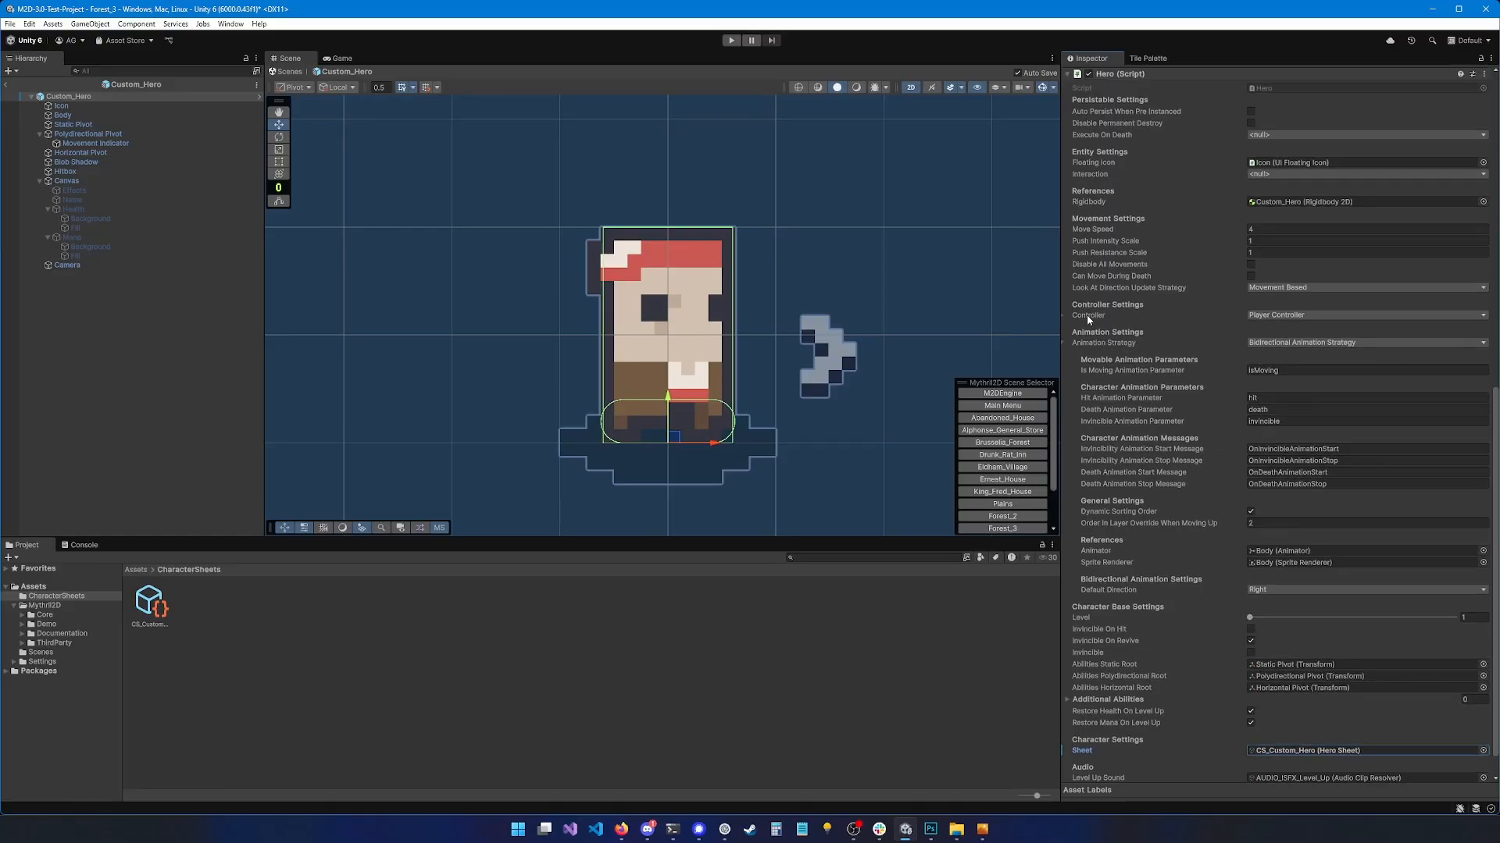
pyautogui.click(1088, 317)
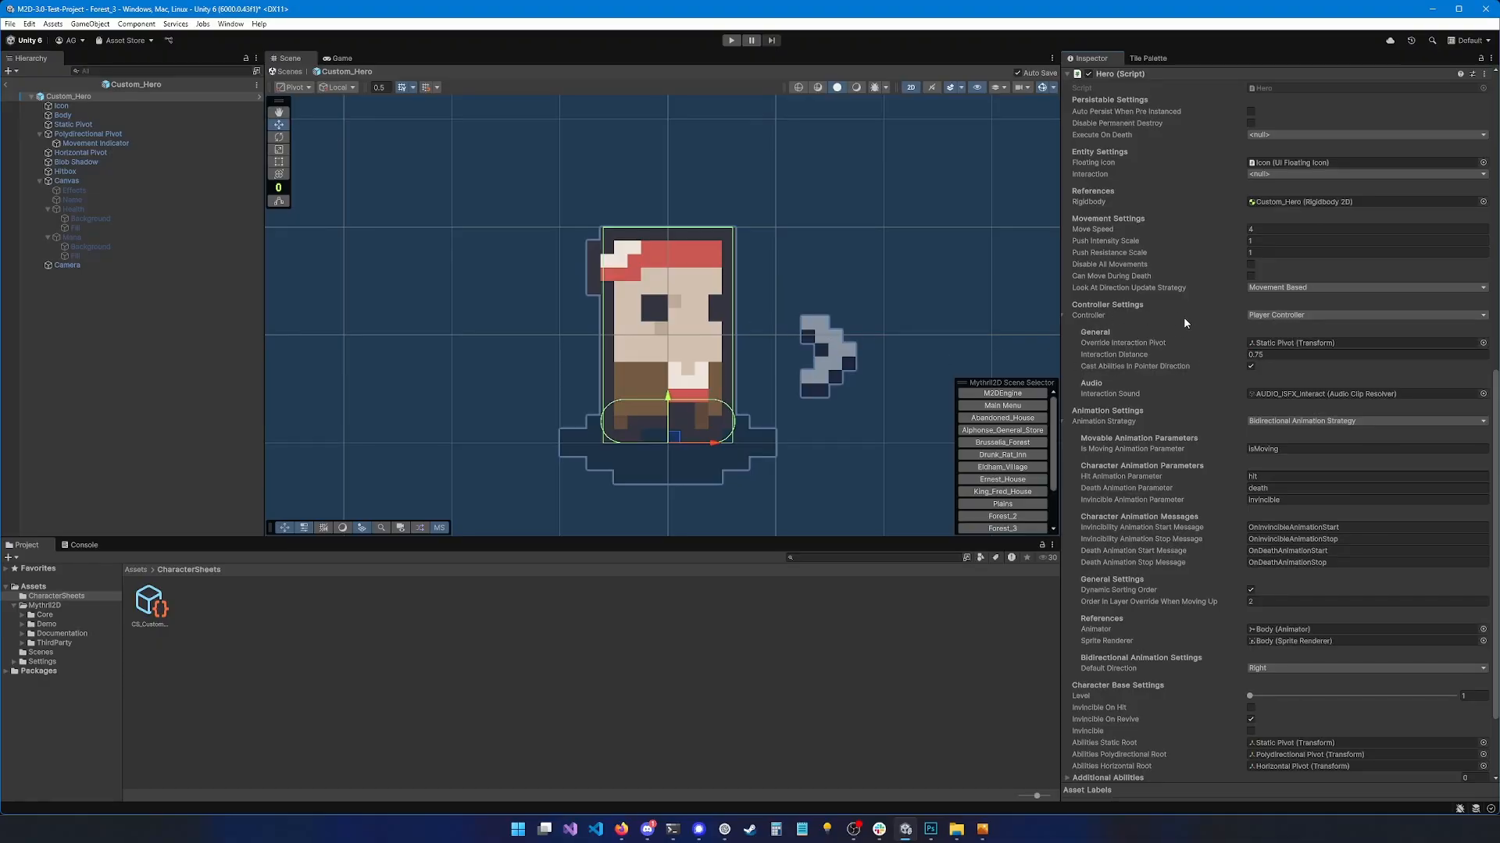
pyautogui.click(1265, 317)
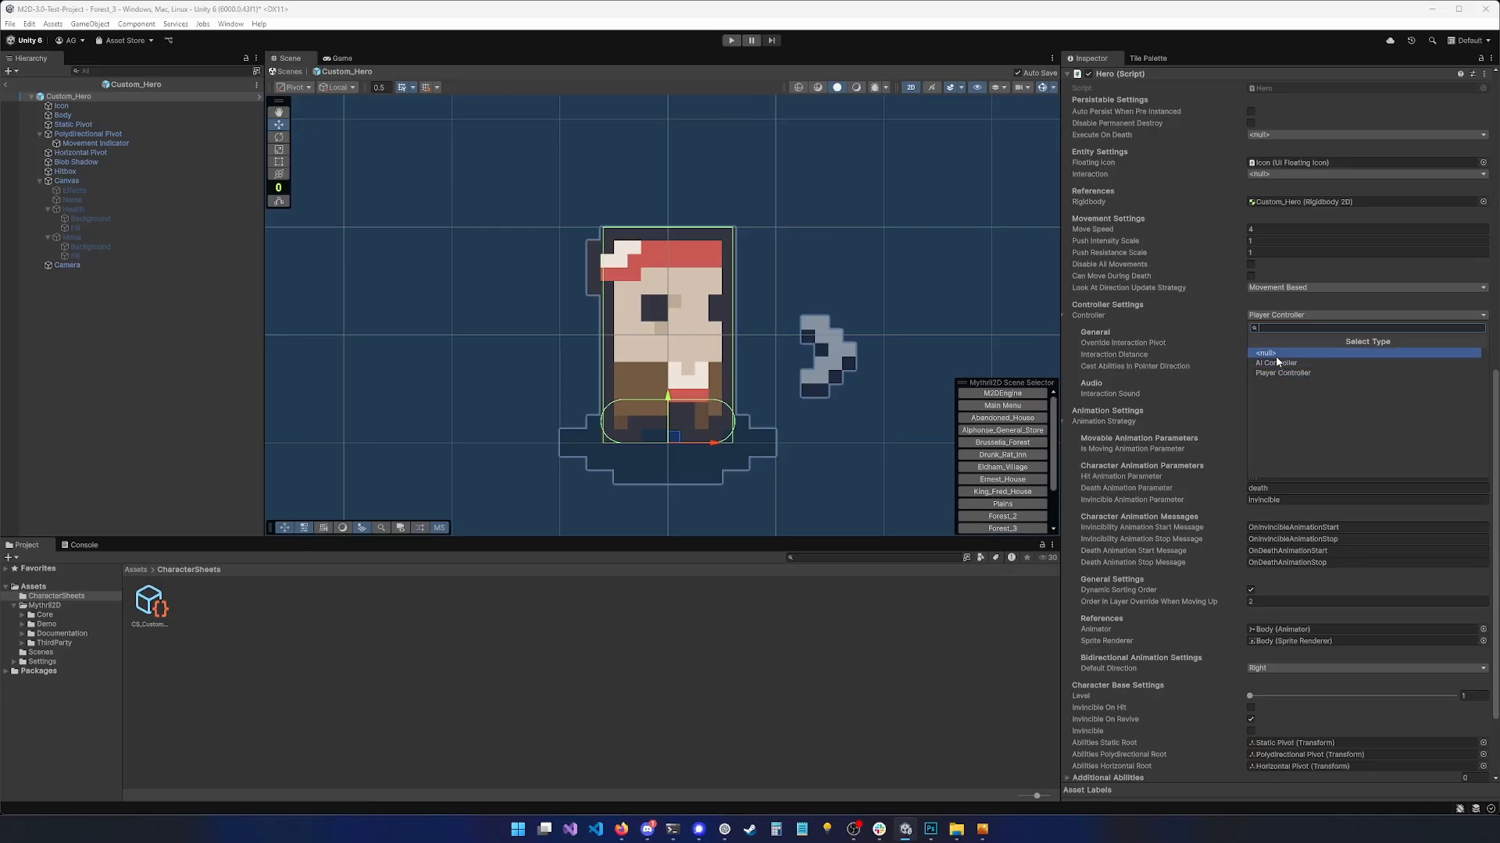
pyautogui.click(1222, 320)
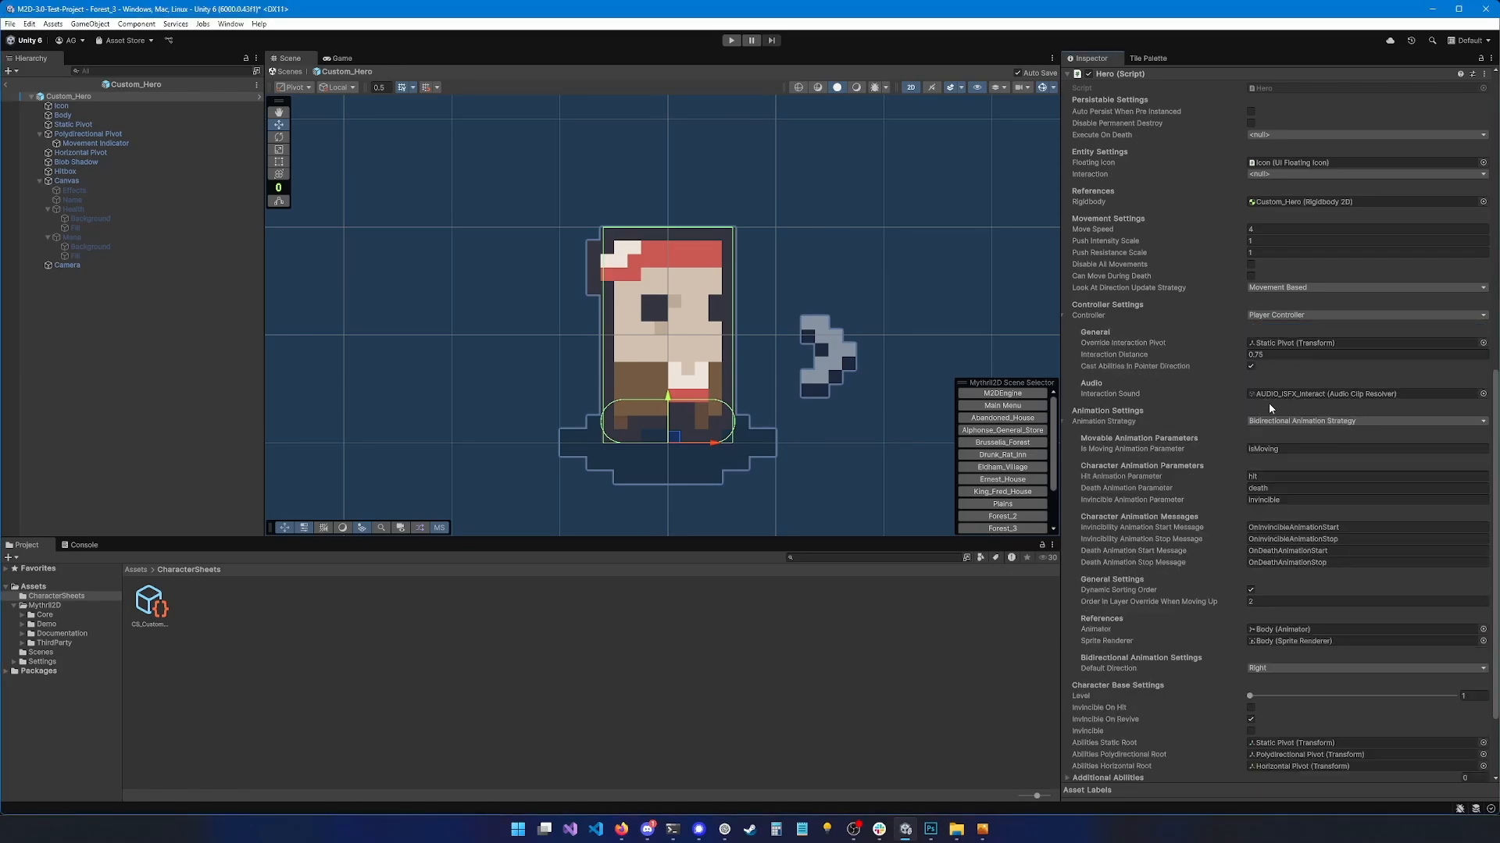
pyautogui.scroll(-2, 1113, 418)
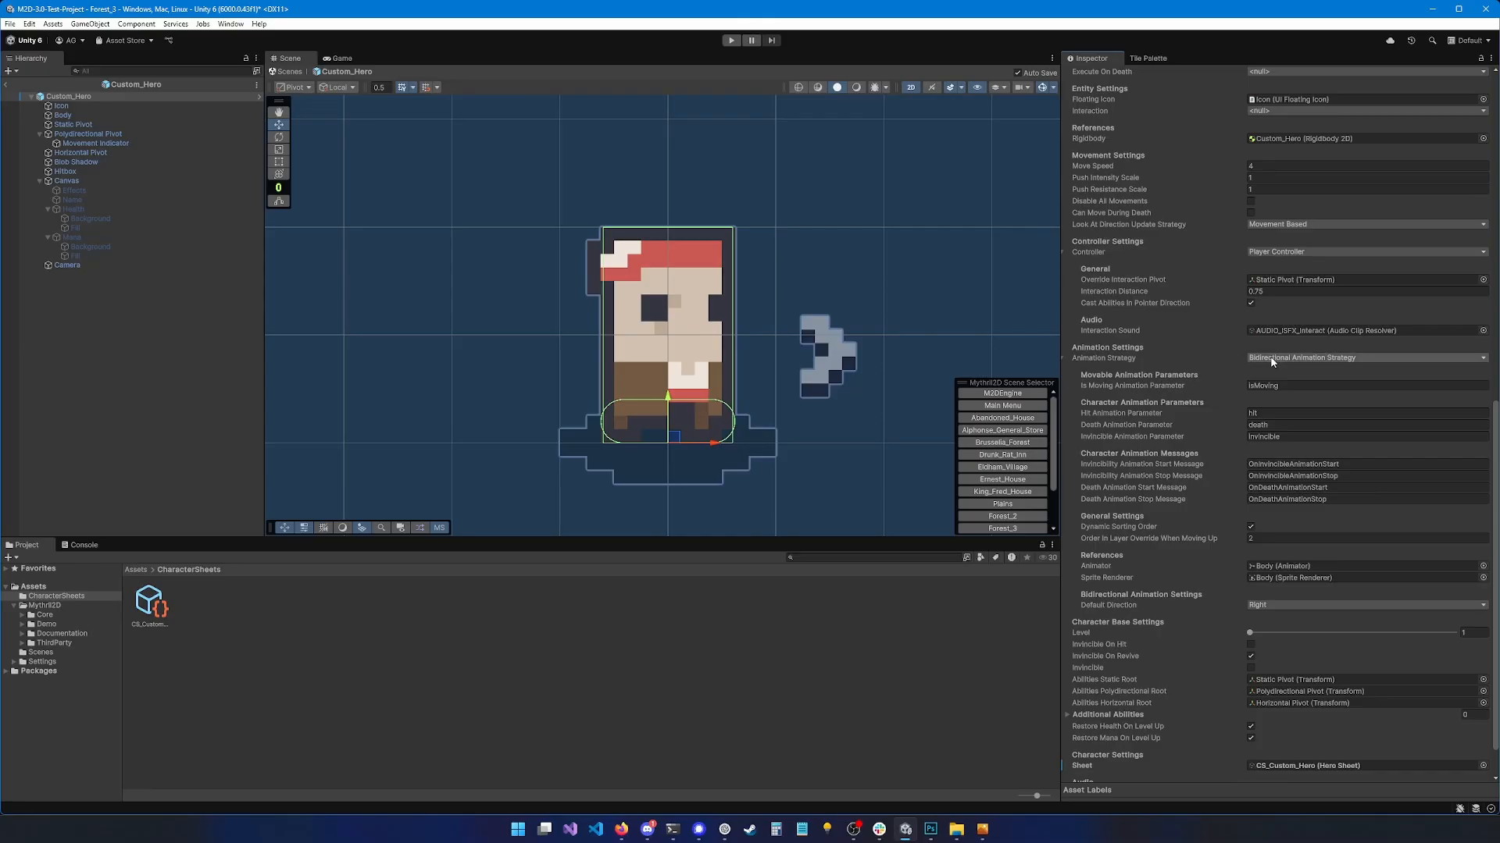
pyautogui.click(1273, 359)
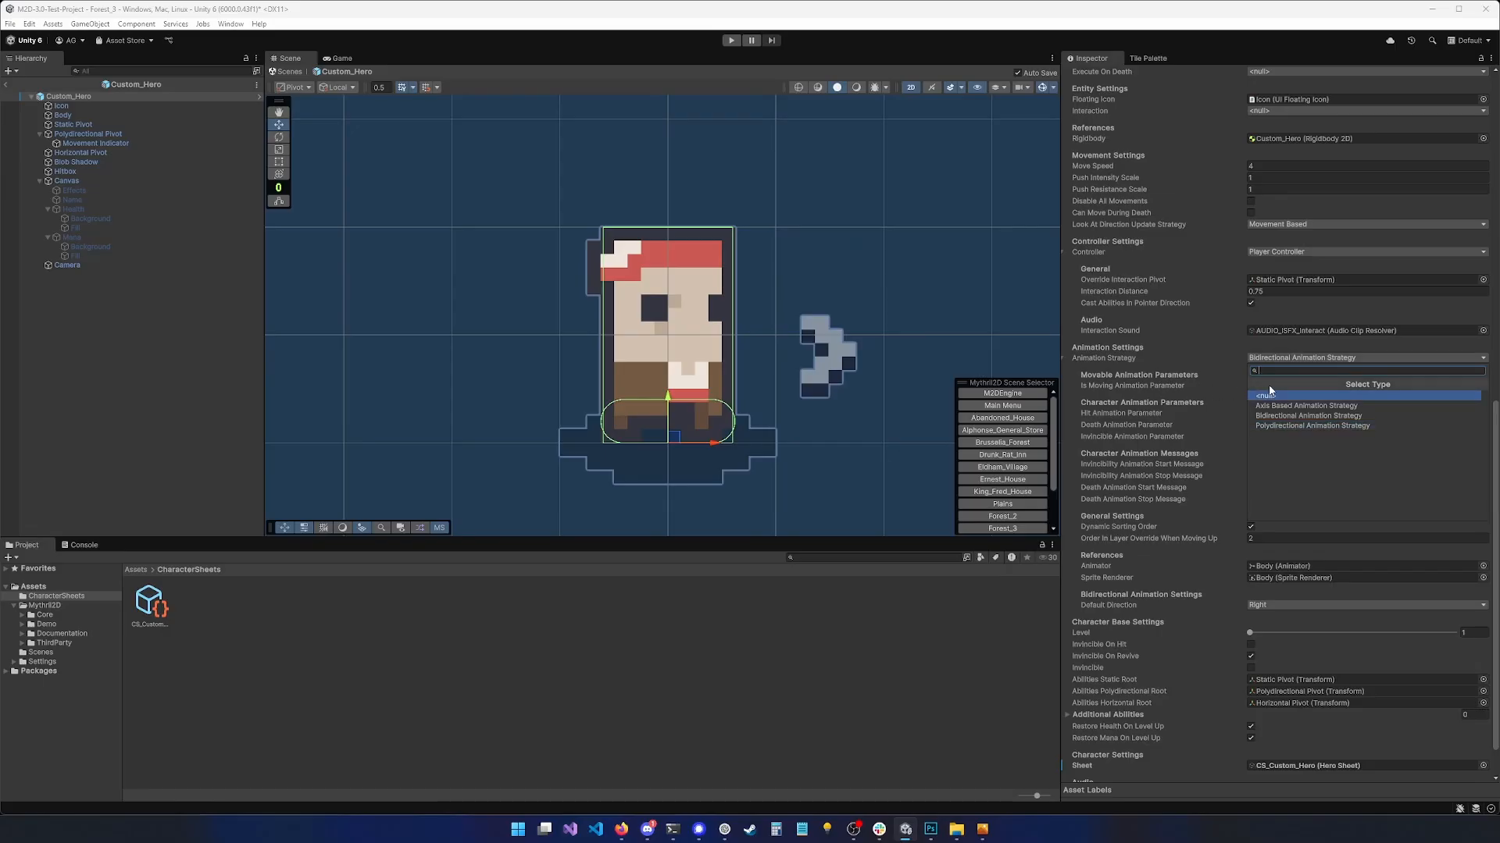
pyautogui.click(1150, 359)
pyautogui.scroll(3, 1159, 469)
pyautogui.scroll(10, 1215, 387)
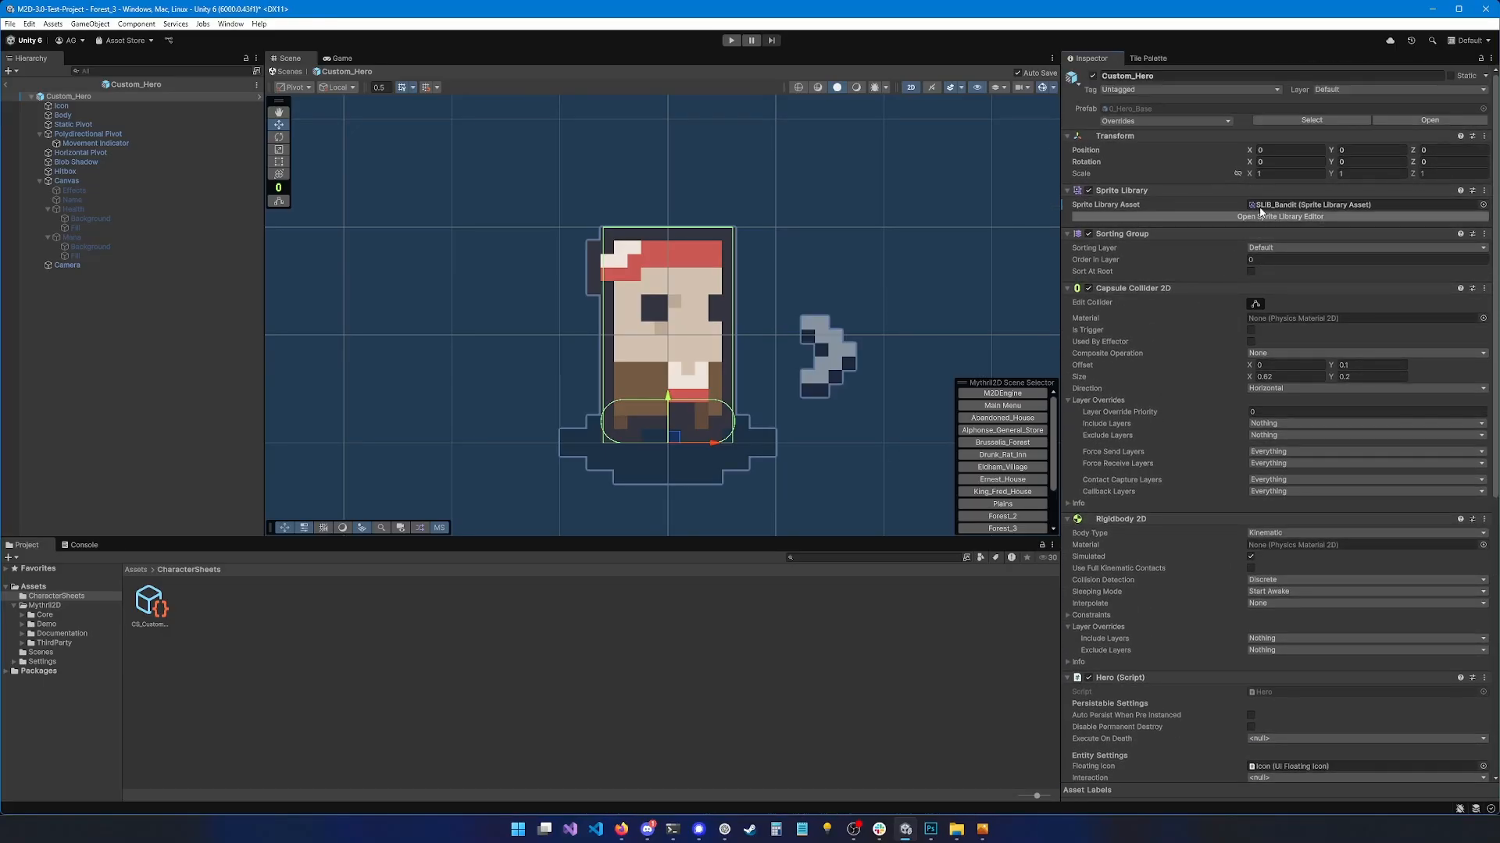
# Exit the Custom_Hero prefab and open the Main Menu scene found by searching the project for "main"
pyautogui.click(423, 663)
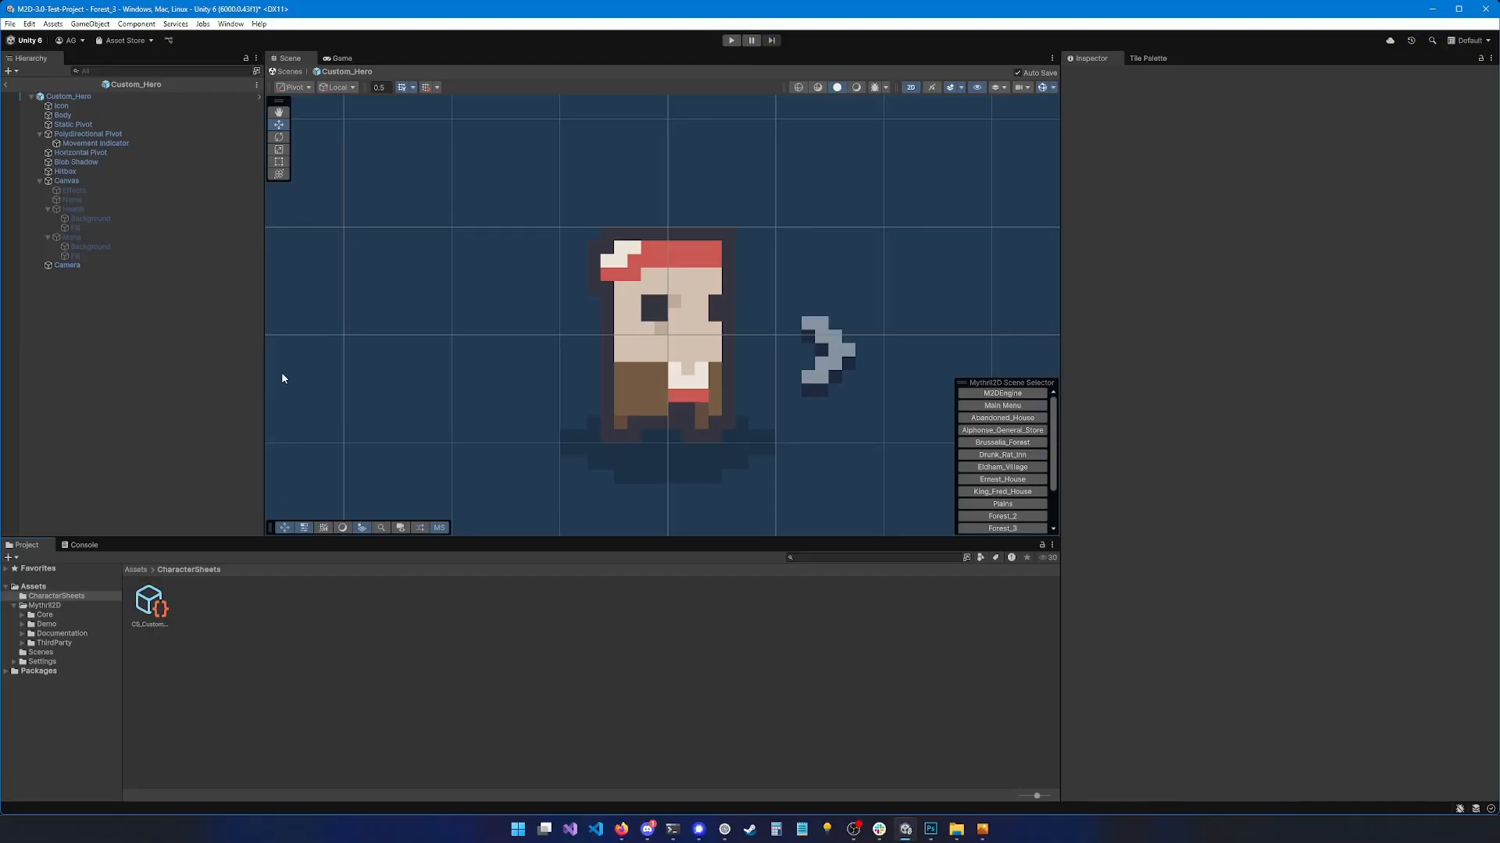
pyautogui.scroll(-5, 458, 312)
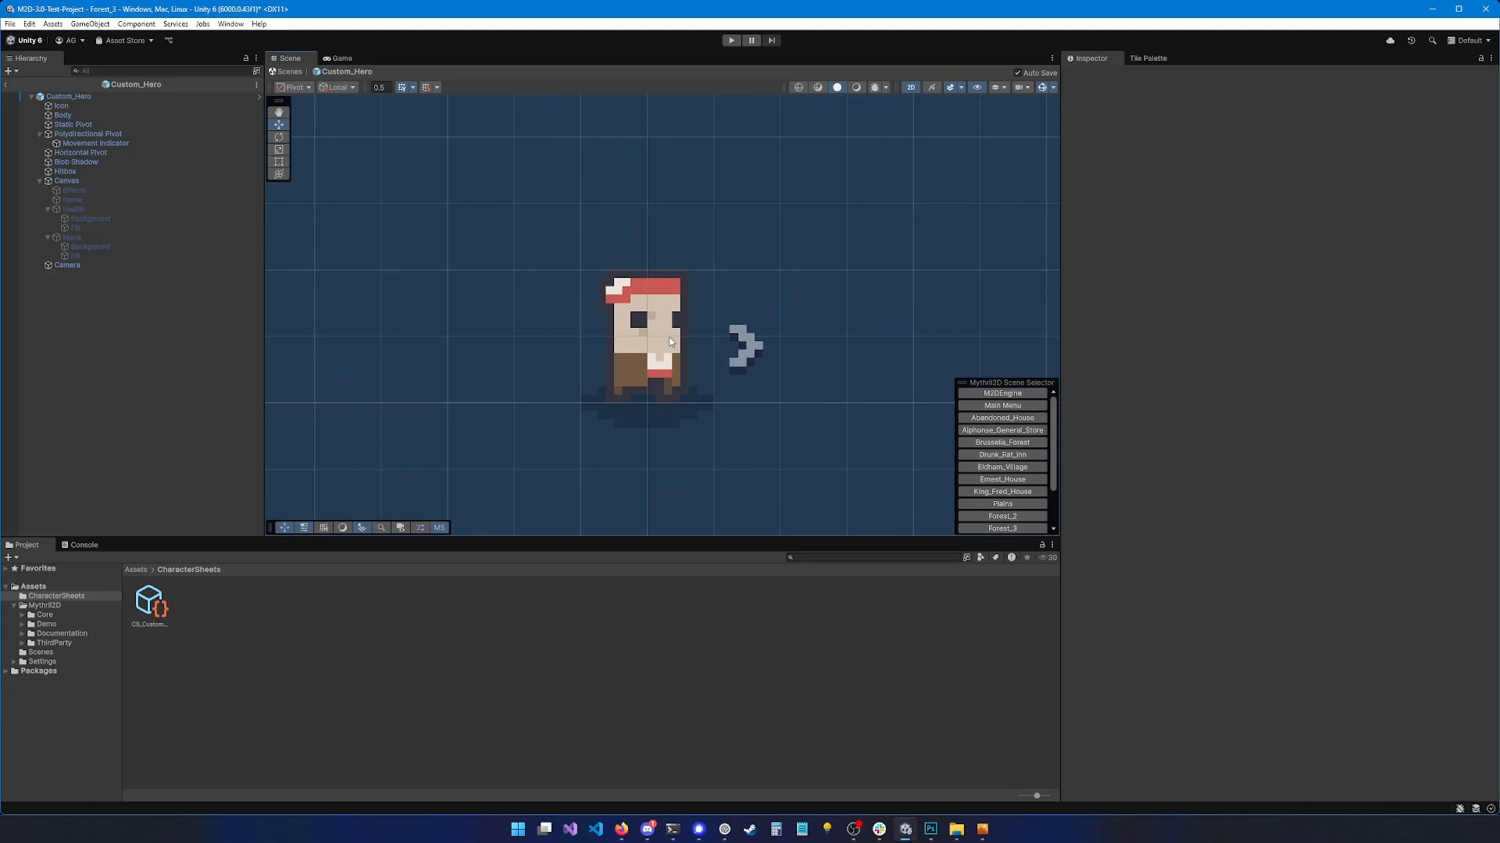
pyautogui.click(7, 84)
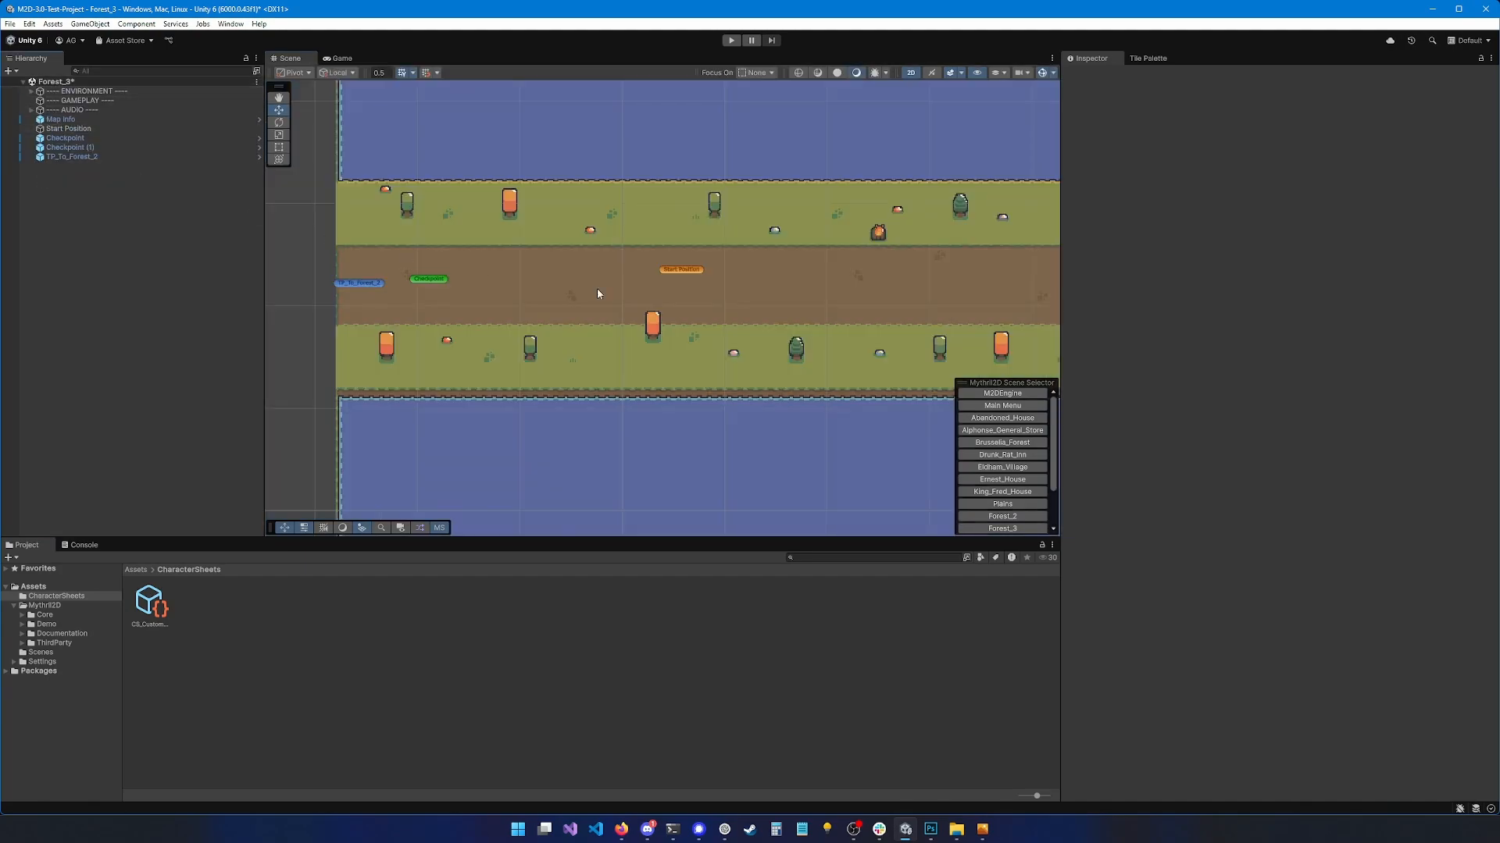
pyautogui.click(825, 560)
pyautogui.write('main')
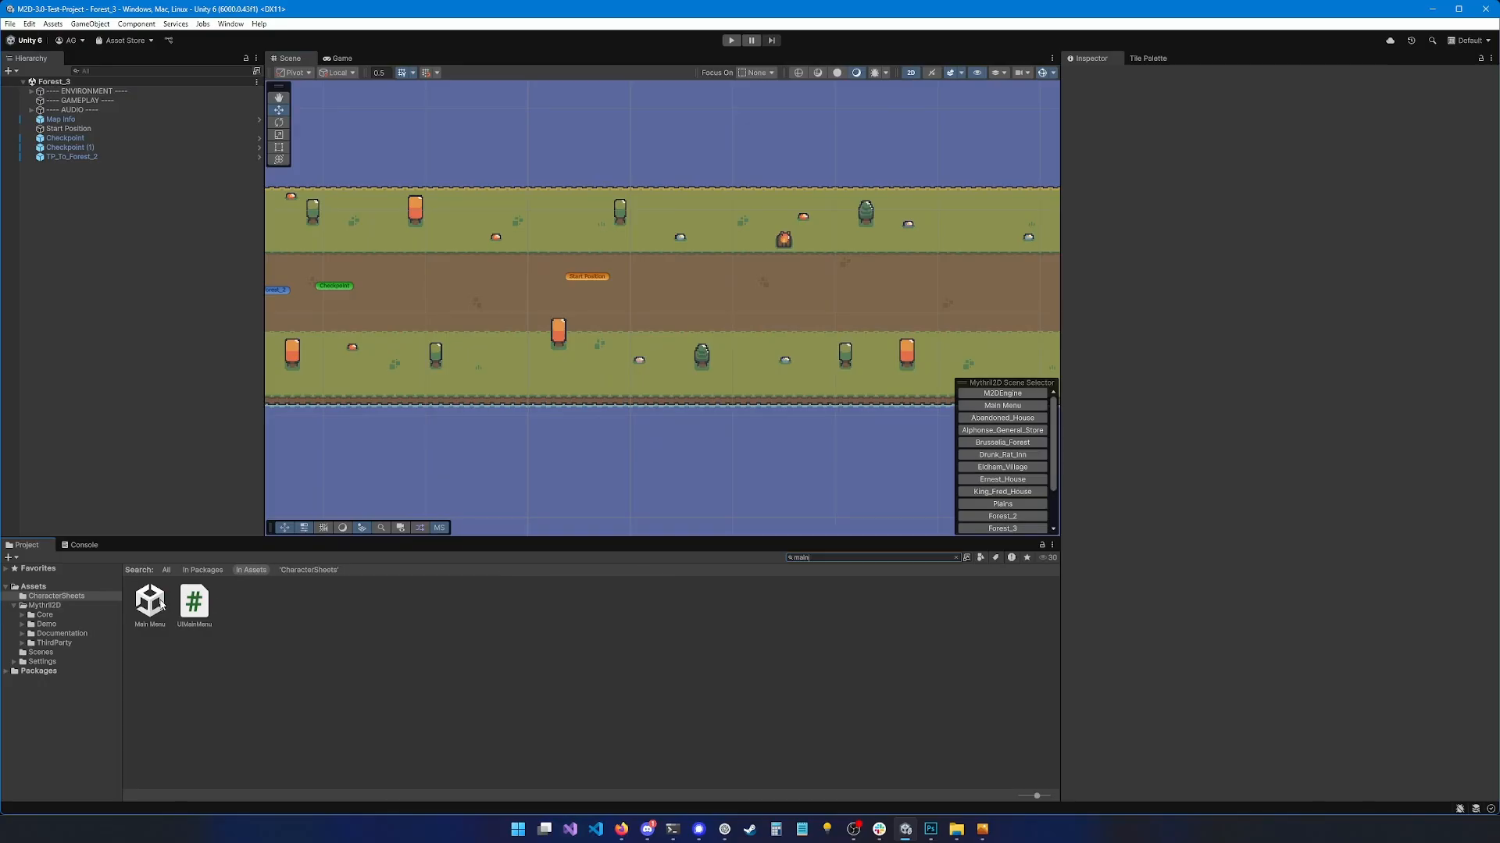
pyautogui.doubleClick(151, 603)
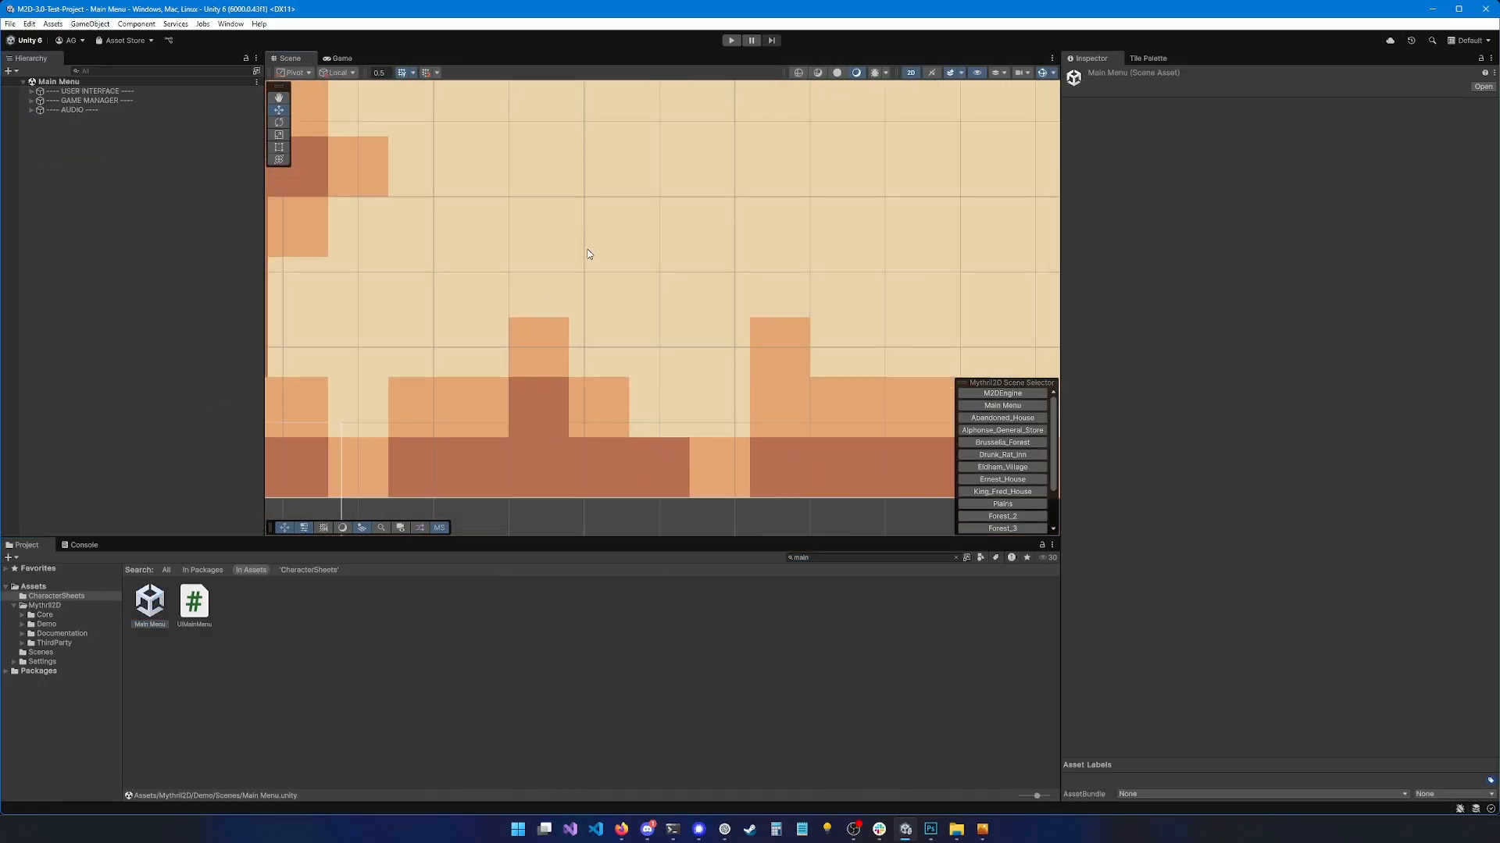
# Examine the Main Menu layout, focusing on the row of character buttons for starting a new game
pyautogui.scroll(-10, 588, 254)
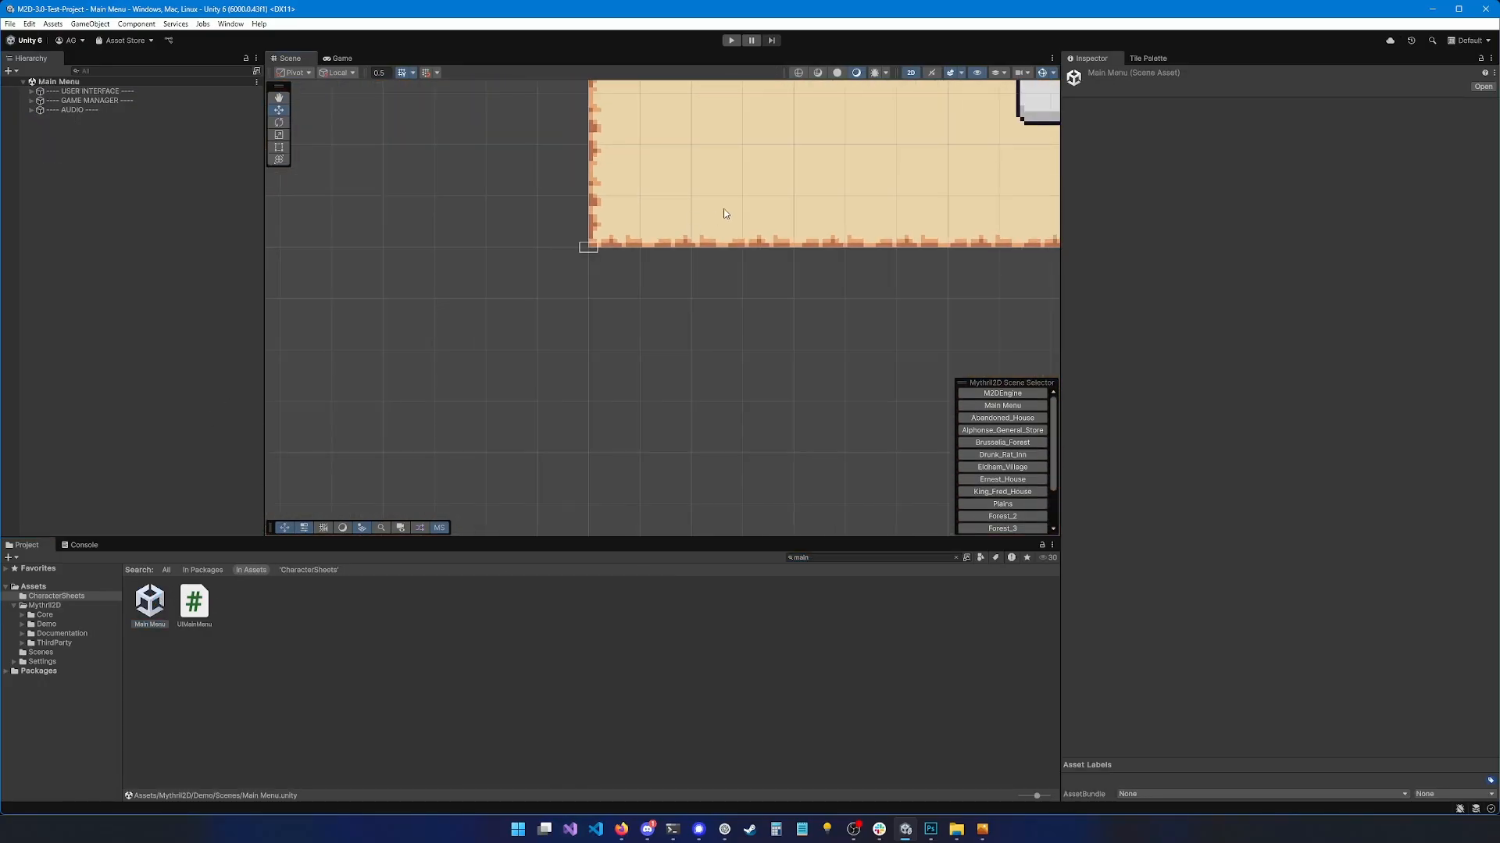
pyautogui.moveTo(724, 214); pyautogui.dragTo(336, 479, button='middle')
pyautogui.scroll(-10, 774, 271)
pyautogui.moveTo(775, 271); pyautogui.dragTo(646, 416, button='middle')
pyautogui.scroll(7, 645, 416)
pyautogui.moveTo(687, 233); pyautogui.dragTo(596, 266, button='middle')
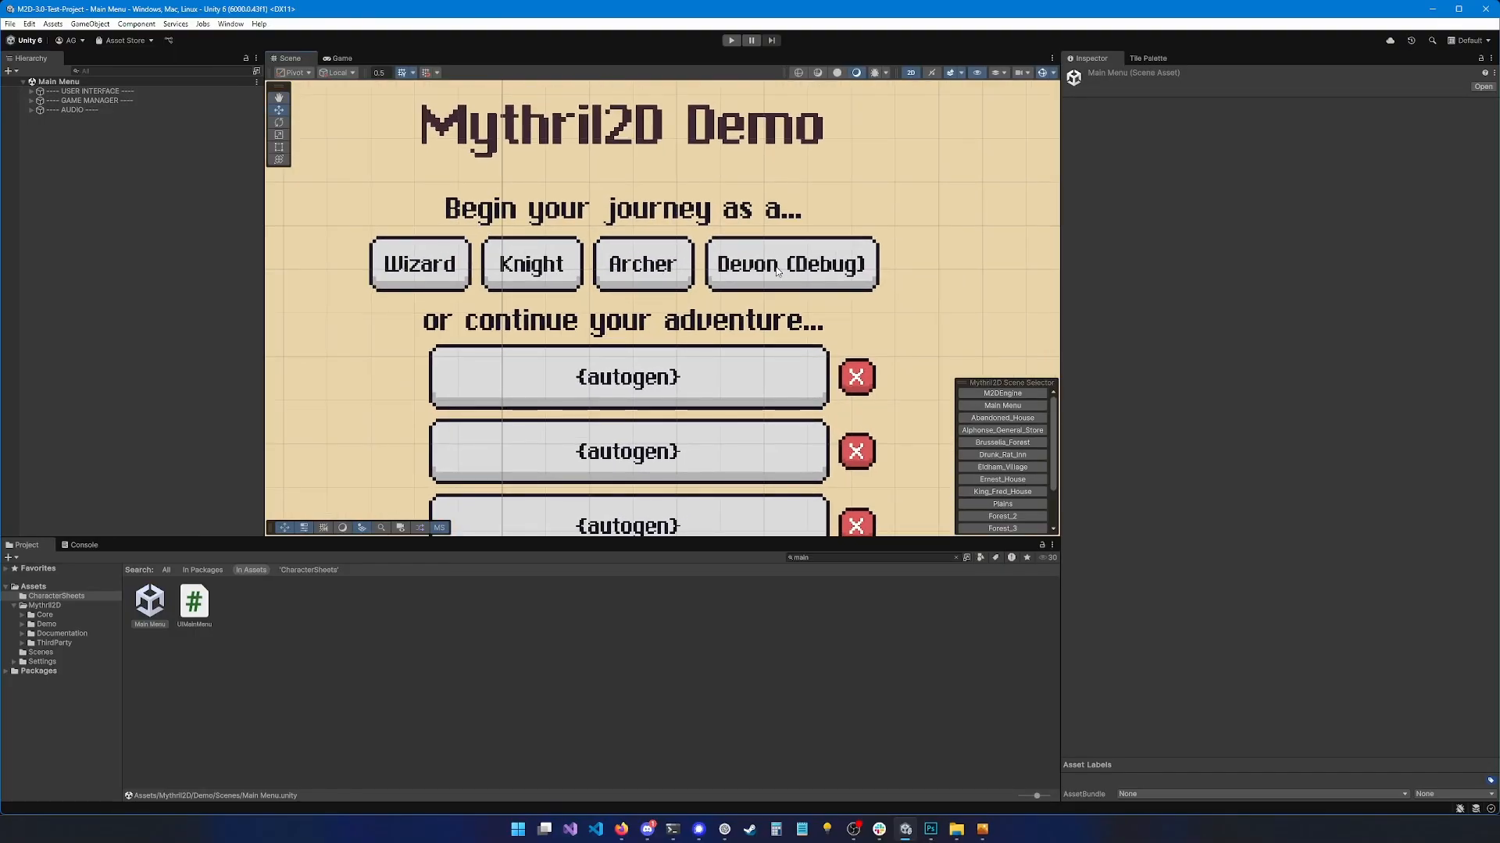
pyautogui.moveTo(729, 258); pyautogui.dragTo(752, 247, button='middle')
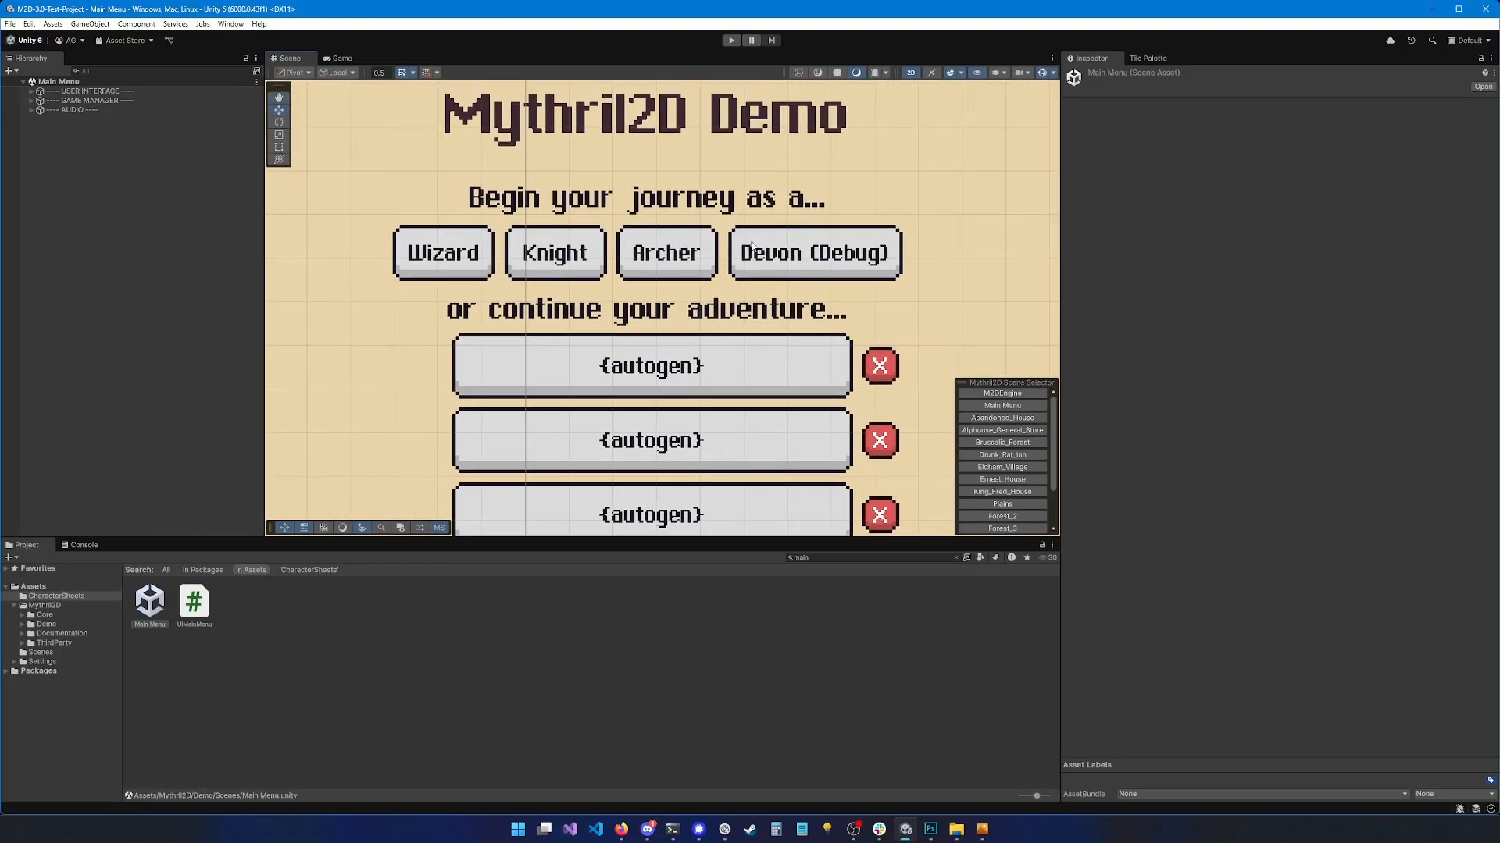
pyautogui.moveTo(652, 290); pyautogui.dragTo(707, 296, button='middle')
pyautogui.moveTo(595, 271); pyautogui.dragTo(565, 254, button='middle')
# Inspect the Wizard button's On Click event and the save files available for its StartNewGameFromDefaultSaveFile argument
pyautogui.click(565, 254)
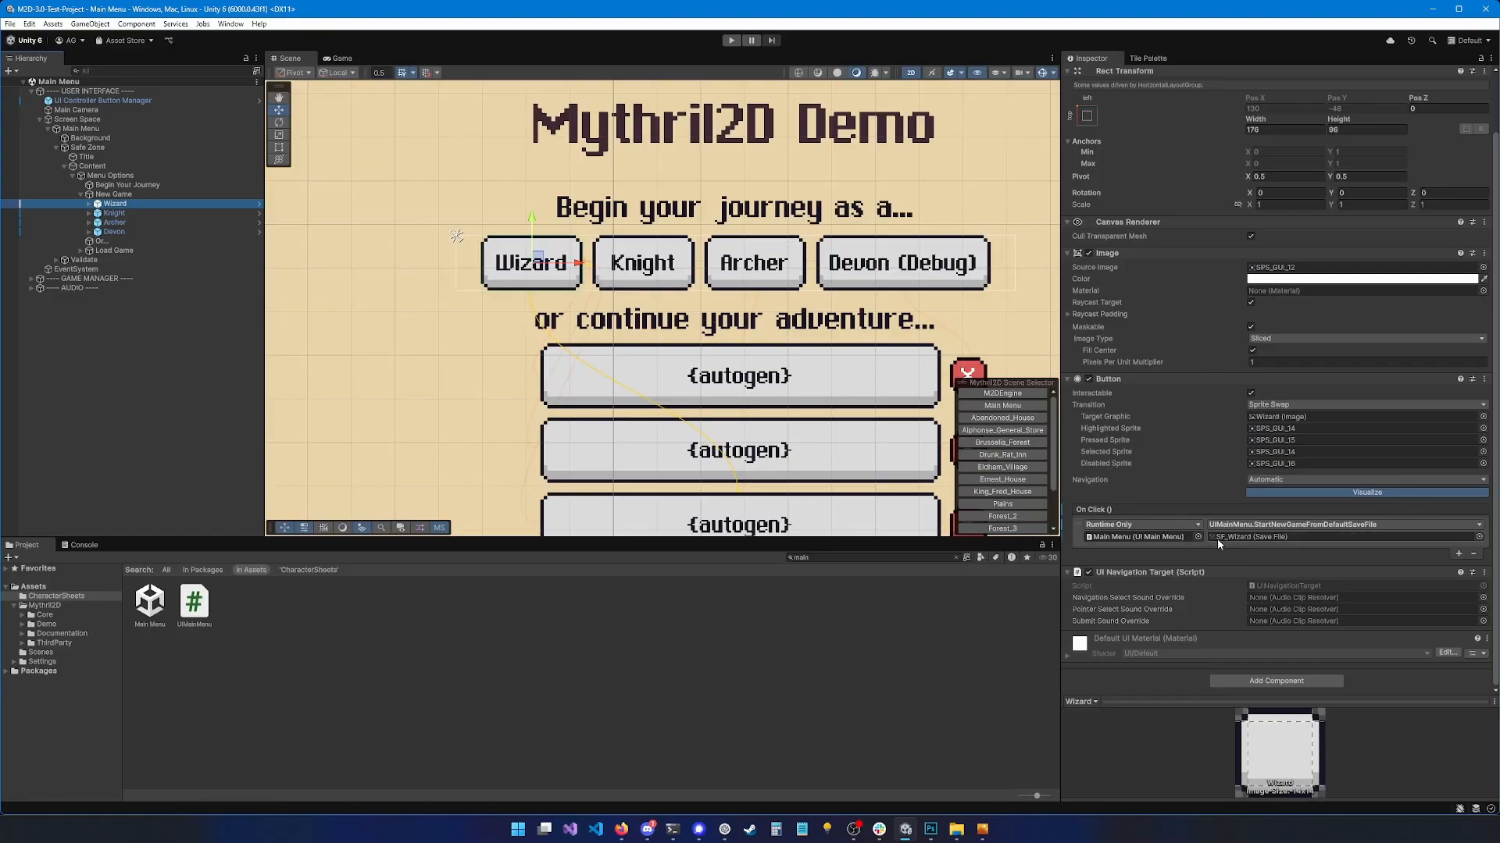
pyautogui.click(1479, 537)
pyautogui.moveTo(1499, 504); pyautogui.dragTo(686, 336)
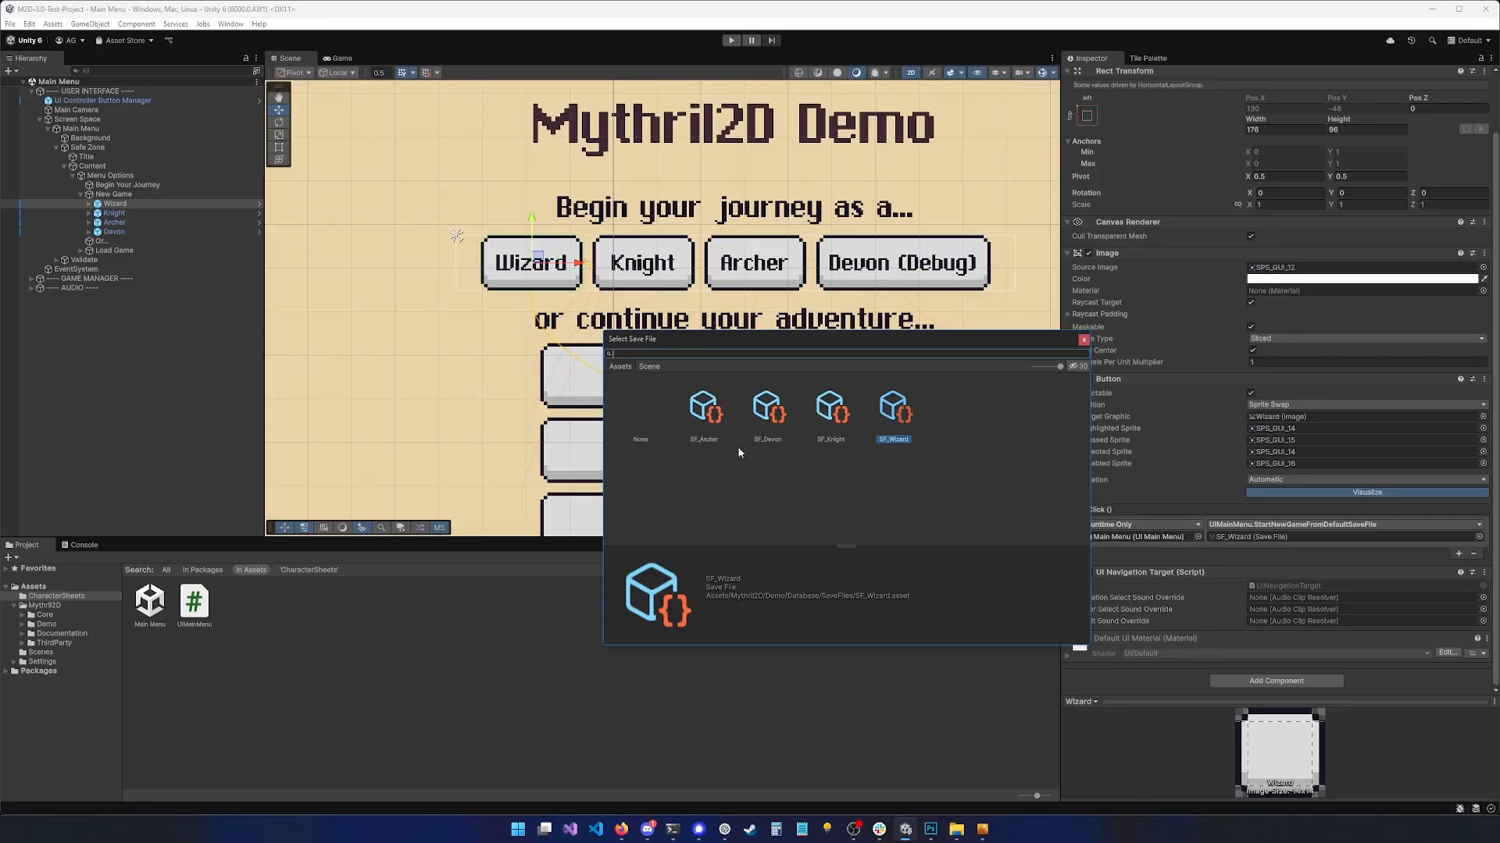
pyautogui.click(1083, 341)
# Open the Mythril2D Database, browse its asset categories and locate the SF_Wizard save file under SaveFile
pyautogui.click(47, 625)
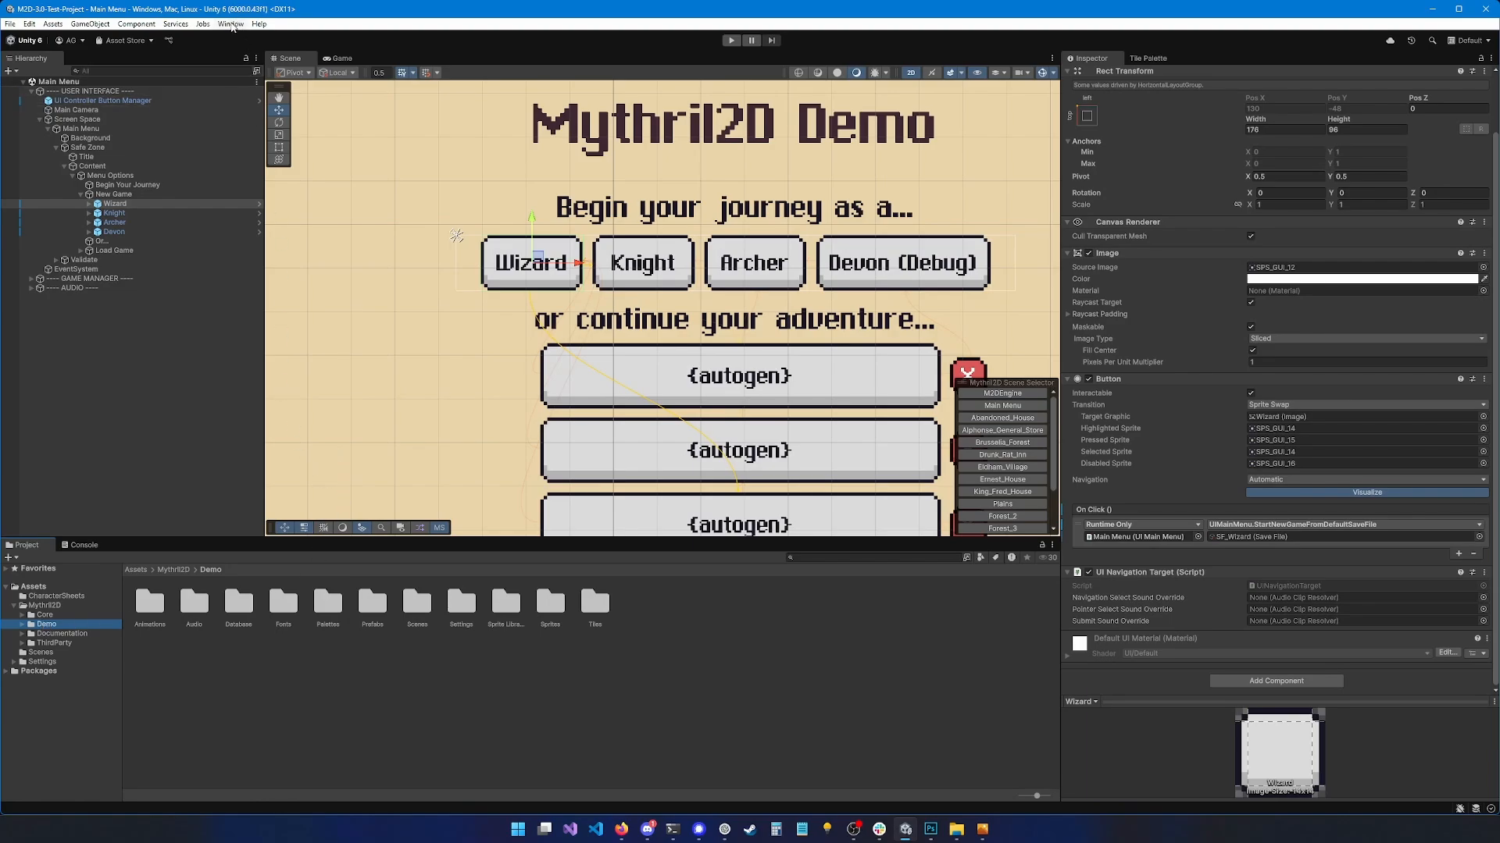
pyautogui.click(231, 24)
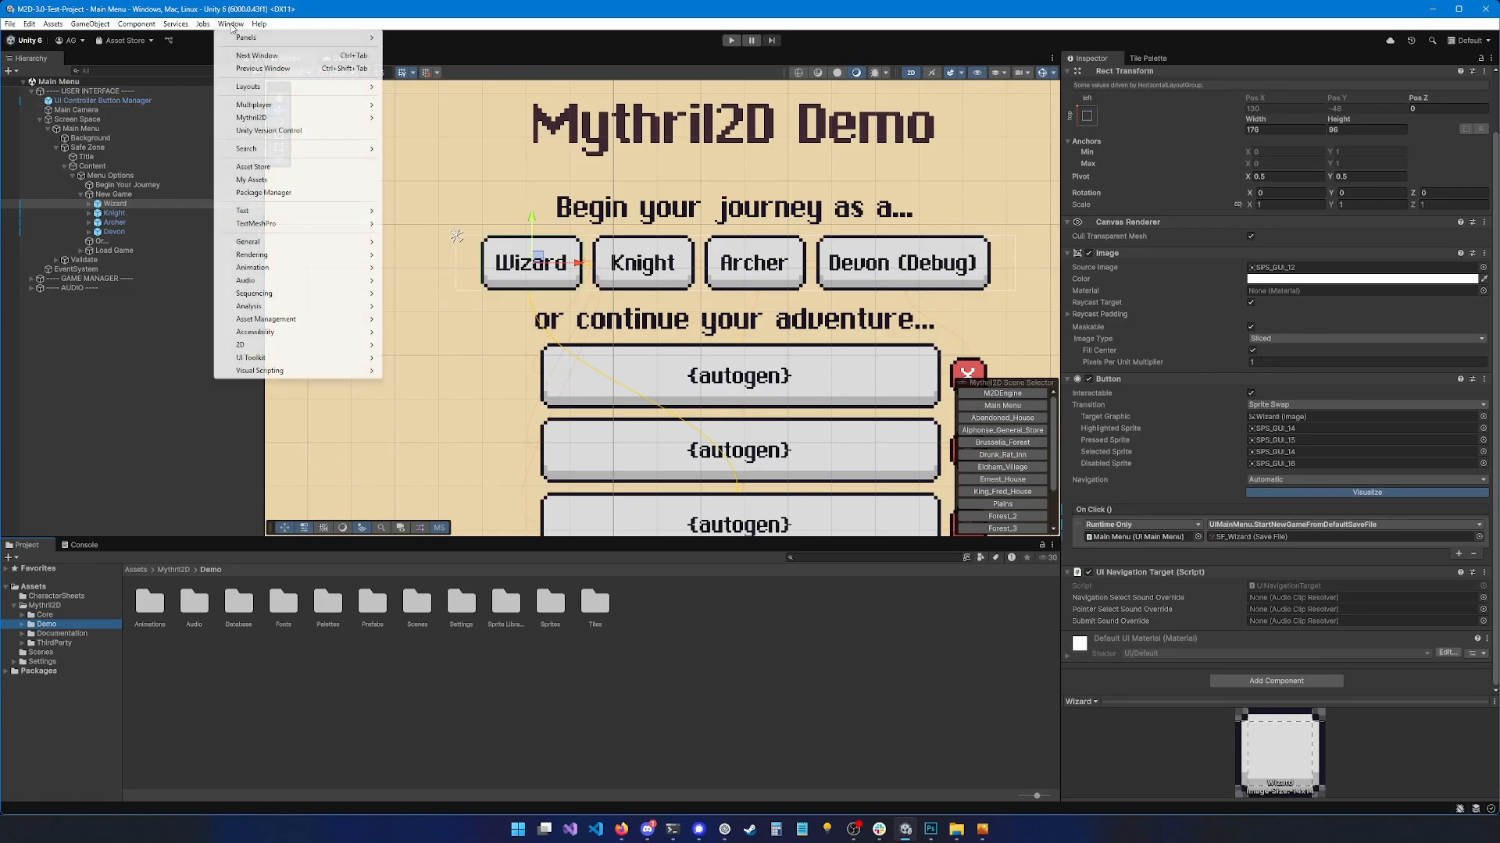
pyautogui.moveTo(266, 118)
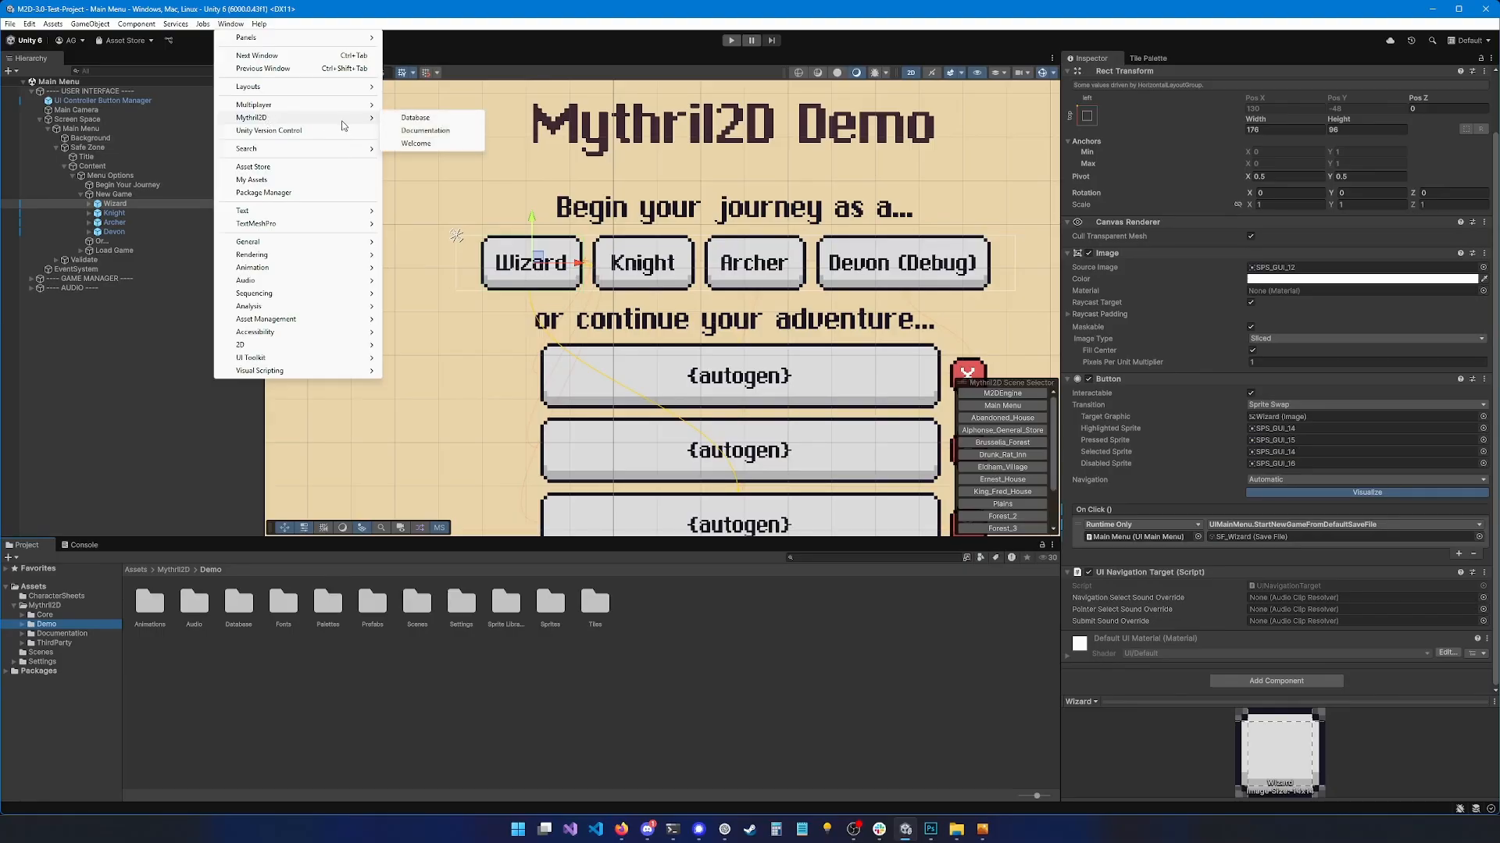
pyautogui.click(410, 115)
pyautogui.moveTo(562, 143)
pyautogui.mouseDown()
pyautogui.moveTo(609, 156)
pyautogui.moveTo(562, 149)
pyautogui.moveTo(581, 147)
pyautogui.mouseUp()
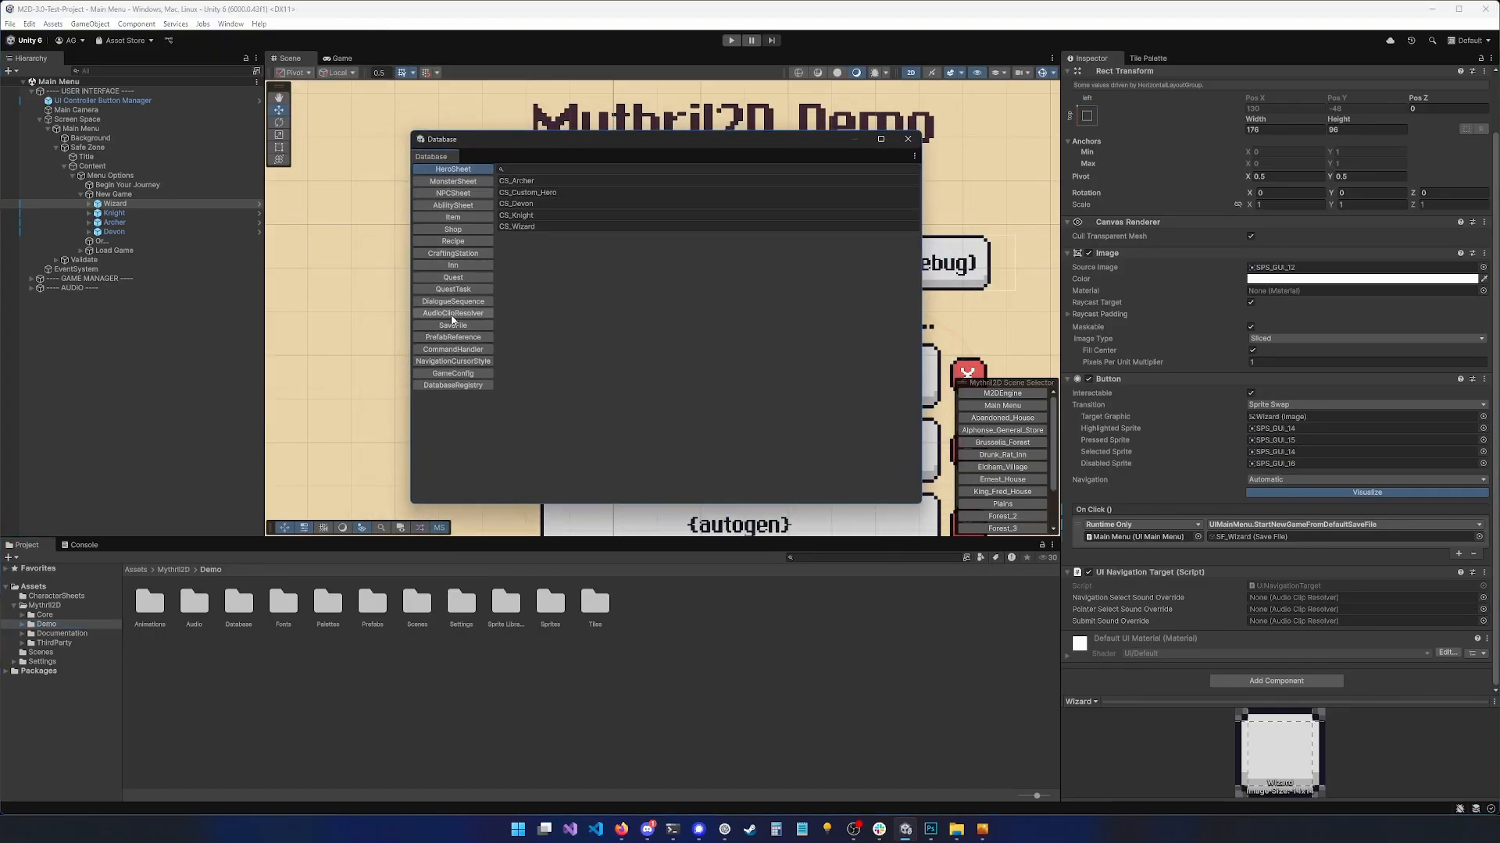
pyautogui.click(459, 184)
pyautogui.click(456, 194)
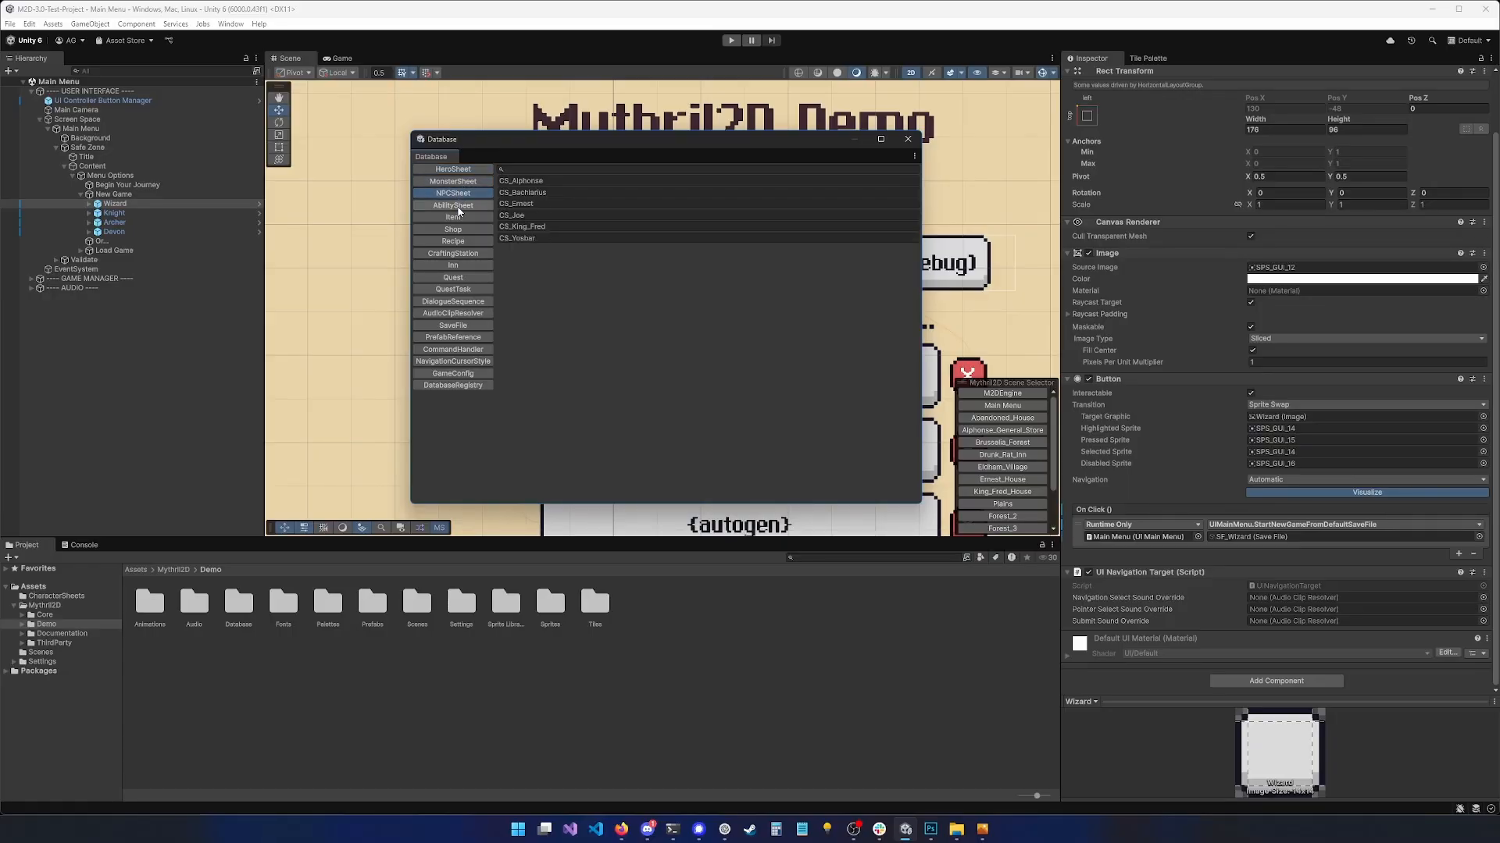
pyautogui.click(462, 207)
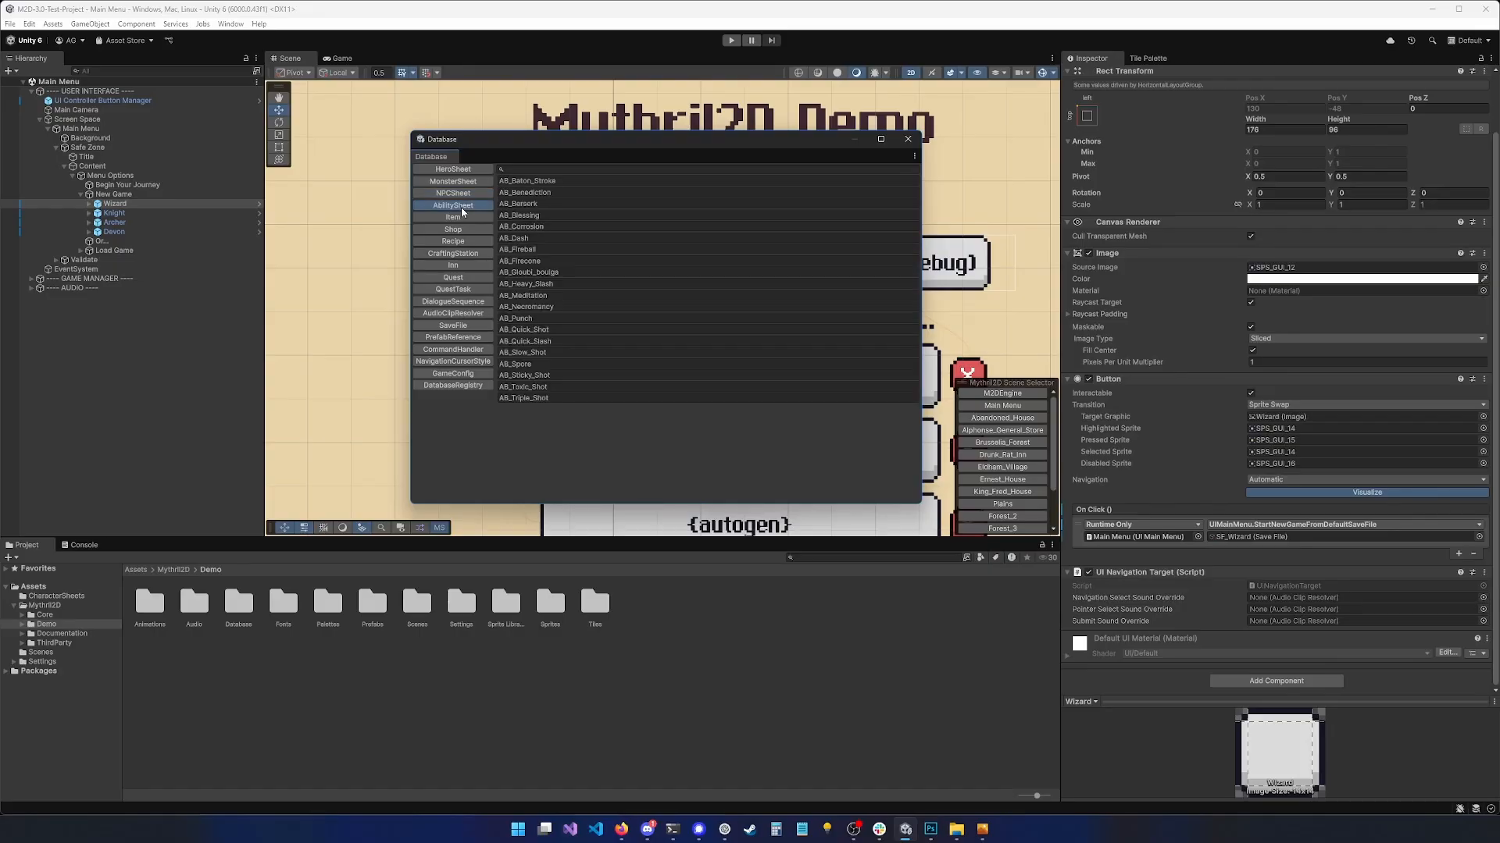
pyautogui.click(461, 327)
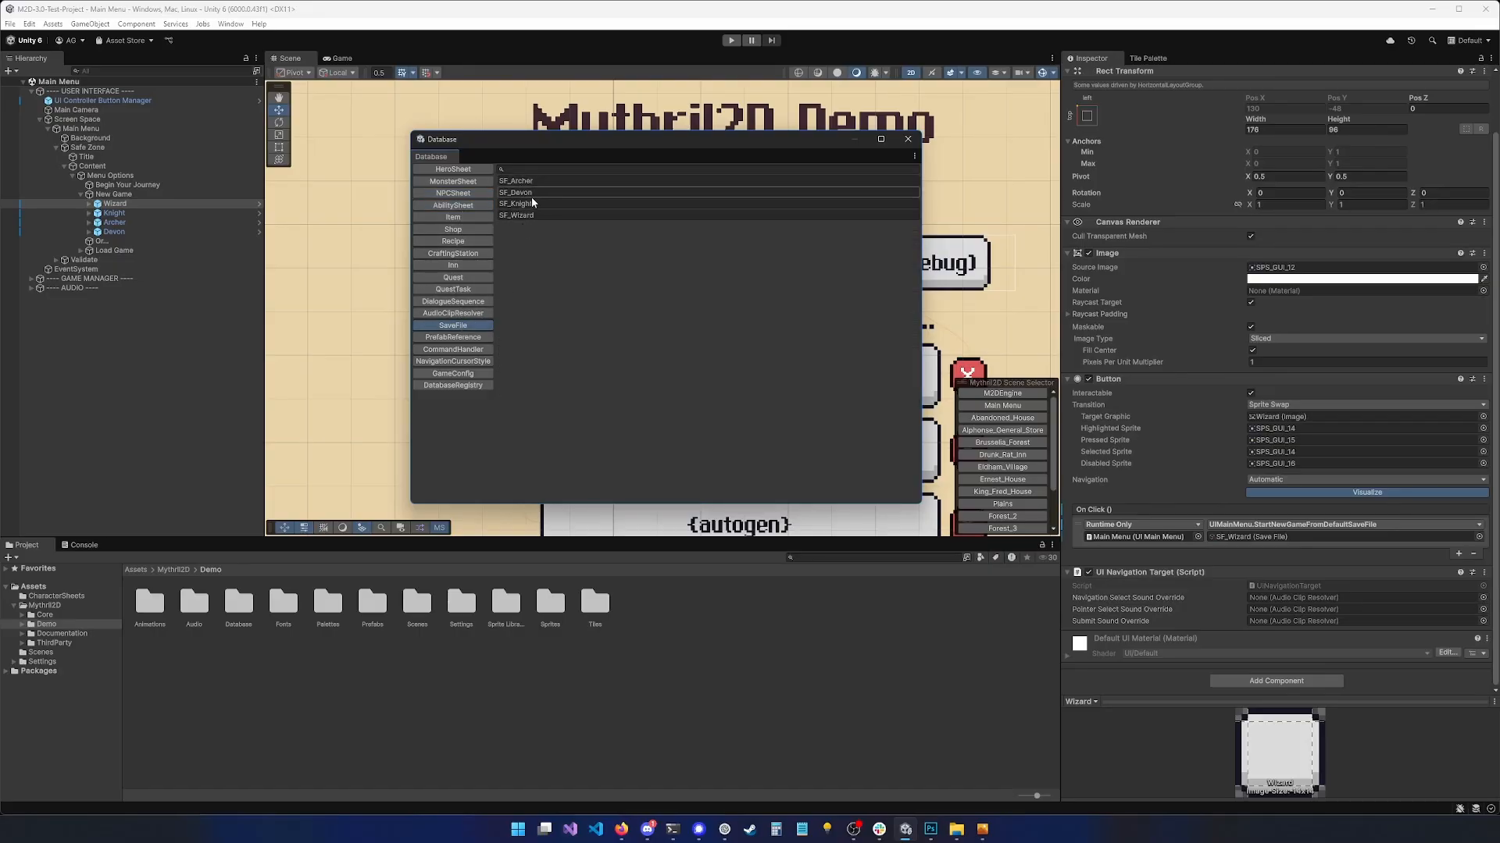
pyautogui.click(529, 216)
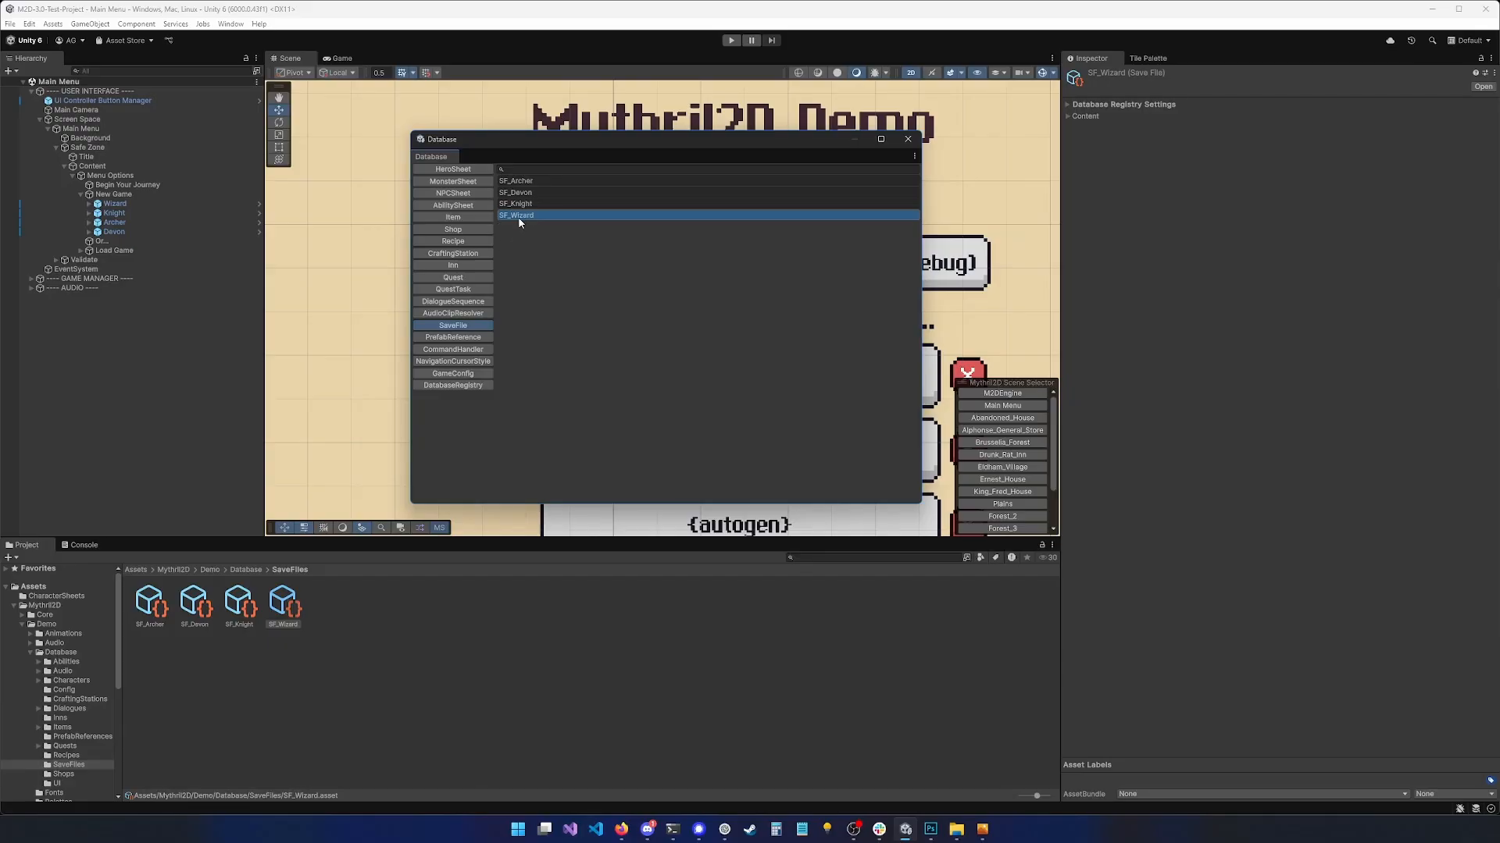
# Duplicate the SF_Wizard save file and name the copy SF_Custom_Hero
pyautogui.click(275, 622)
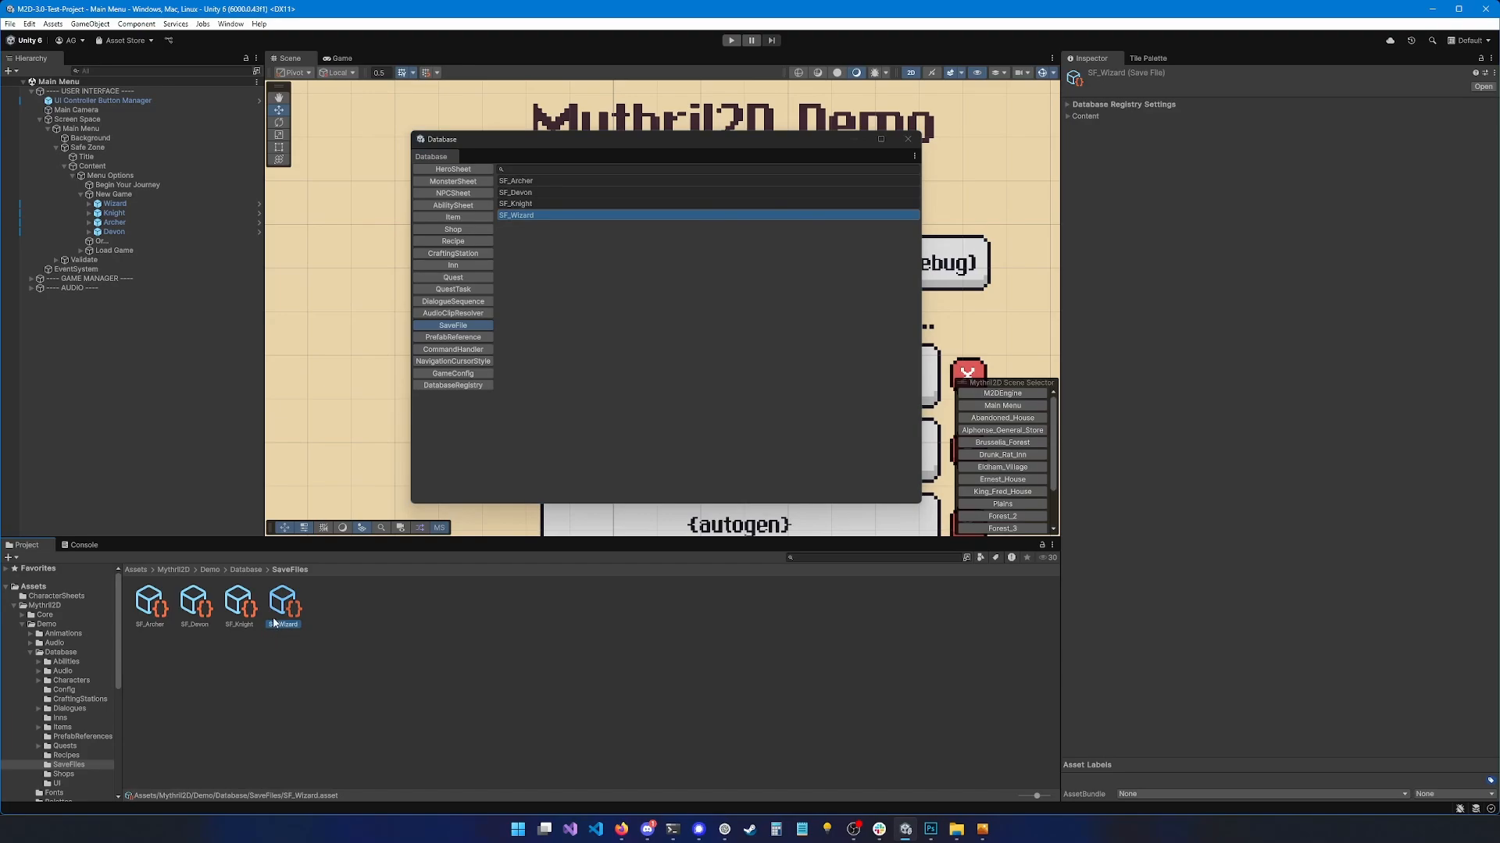
pyautogui.press('F2')
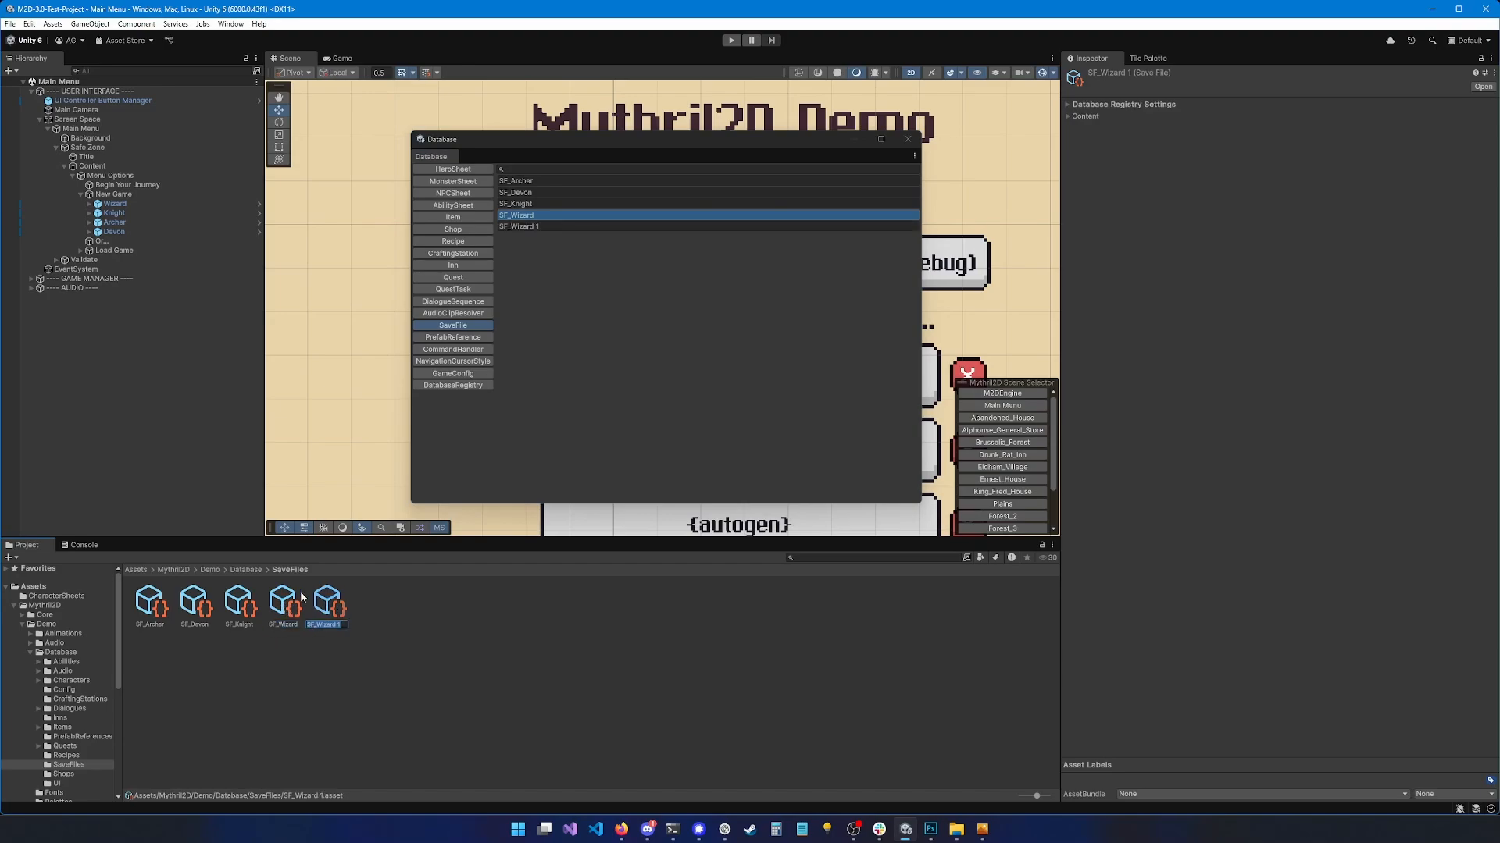
pyautogui.write('SF')
pyautogui.write('_Custom_Hero')
pyautogui.press('Return')
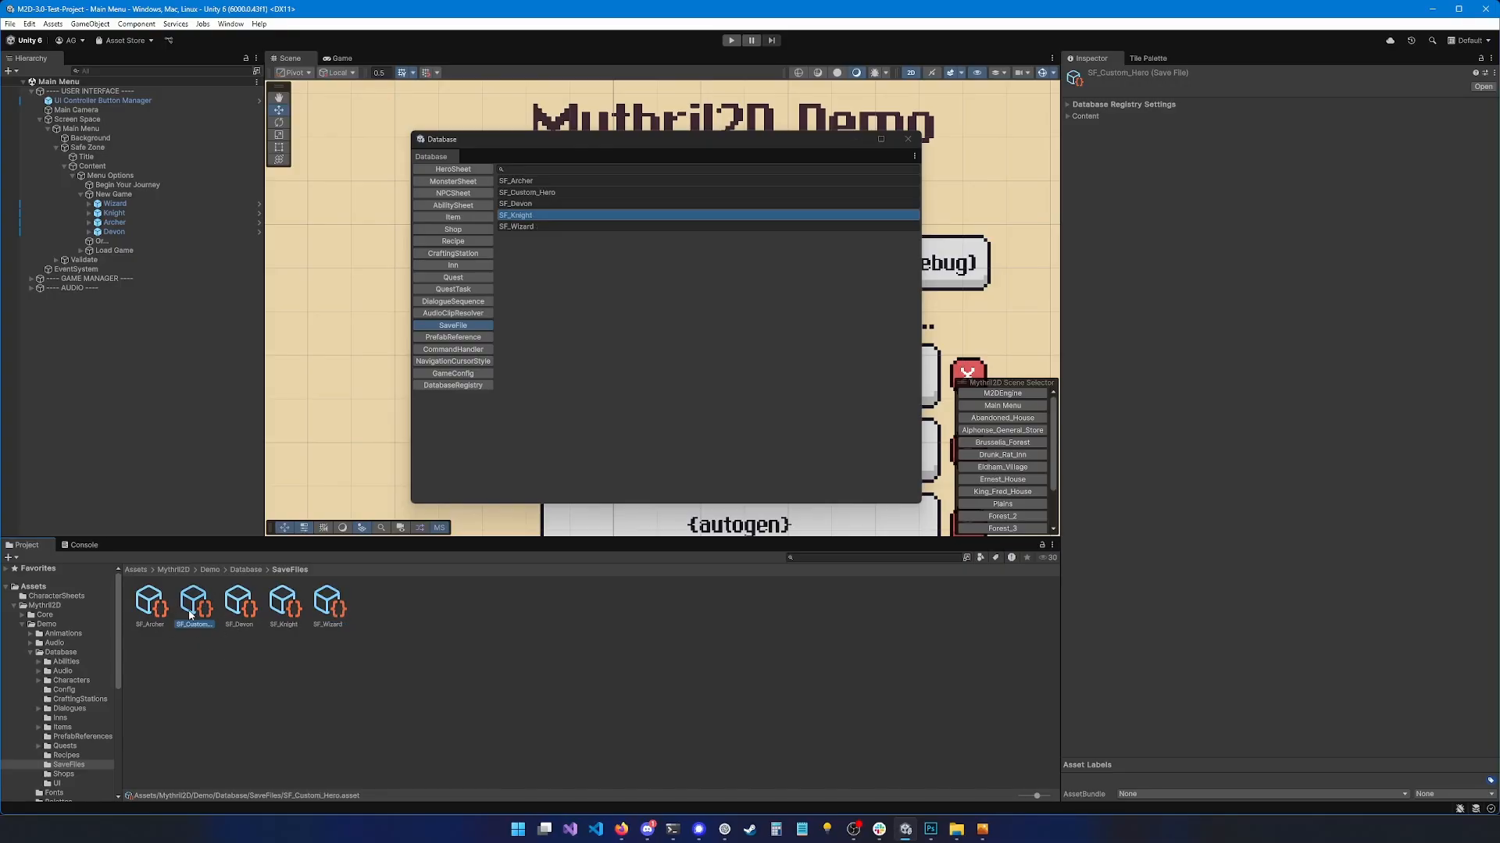
# Review the SF_Custom_Hero save file's Player and Hero Data, including its equipped abilities and the selectable ability sheets
pyautogui.click(1067, 116)
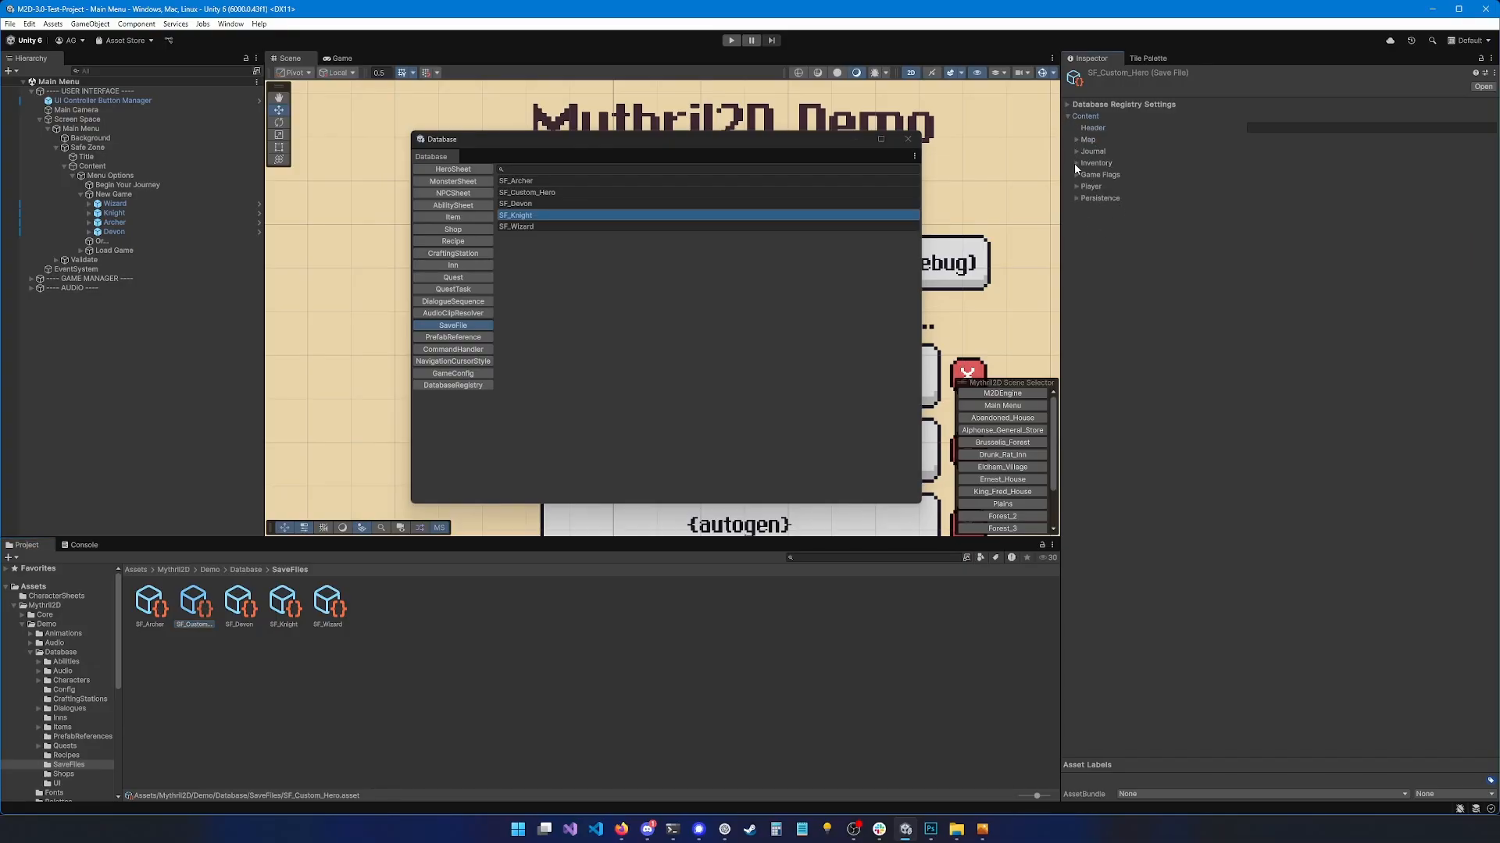
pyautogui.click(1076, 186)
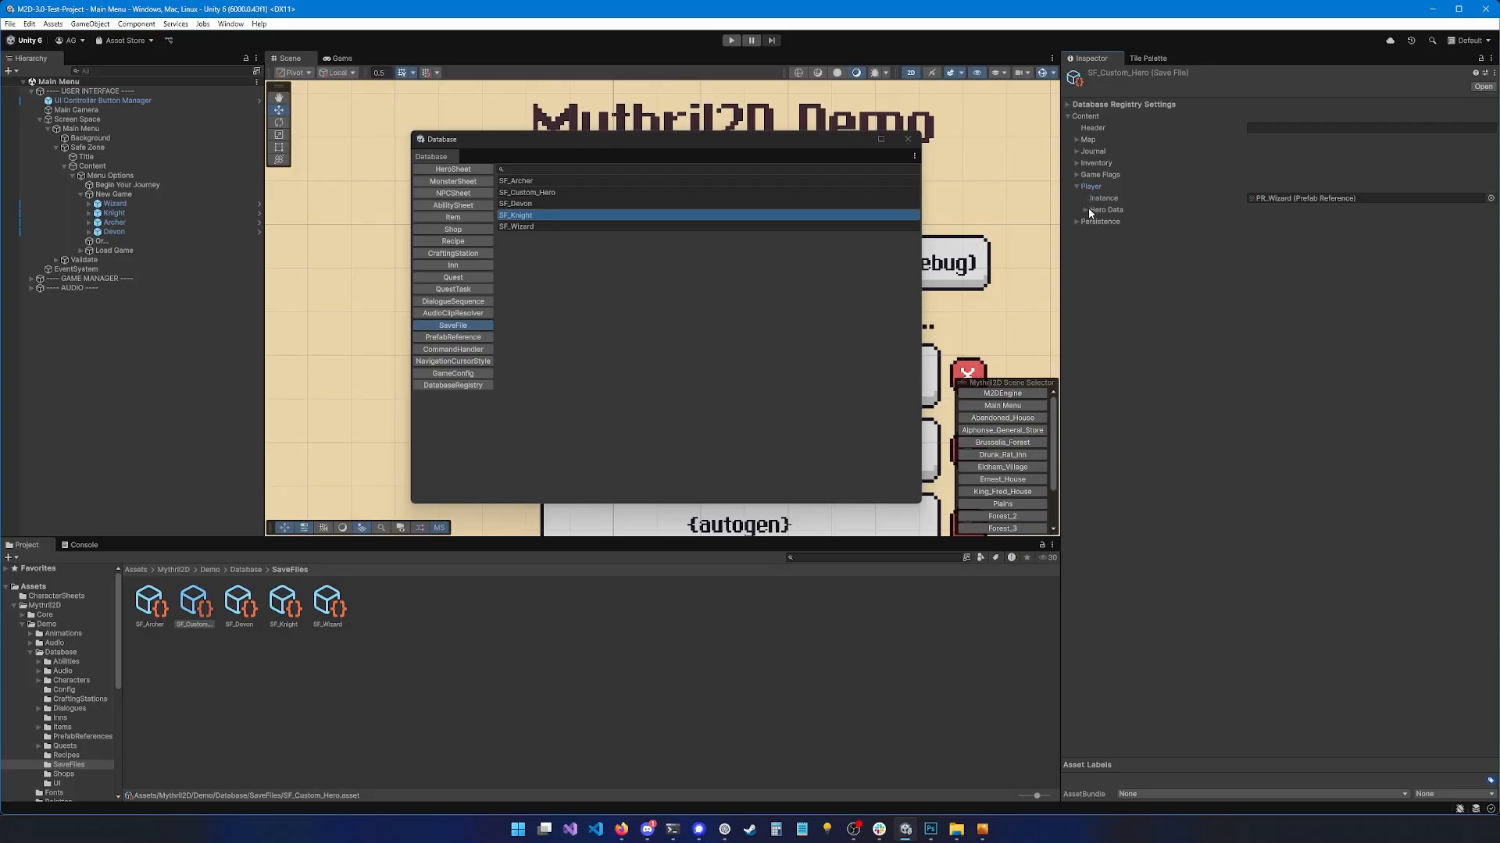
pyautogui.click(1087, 210)
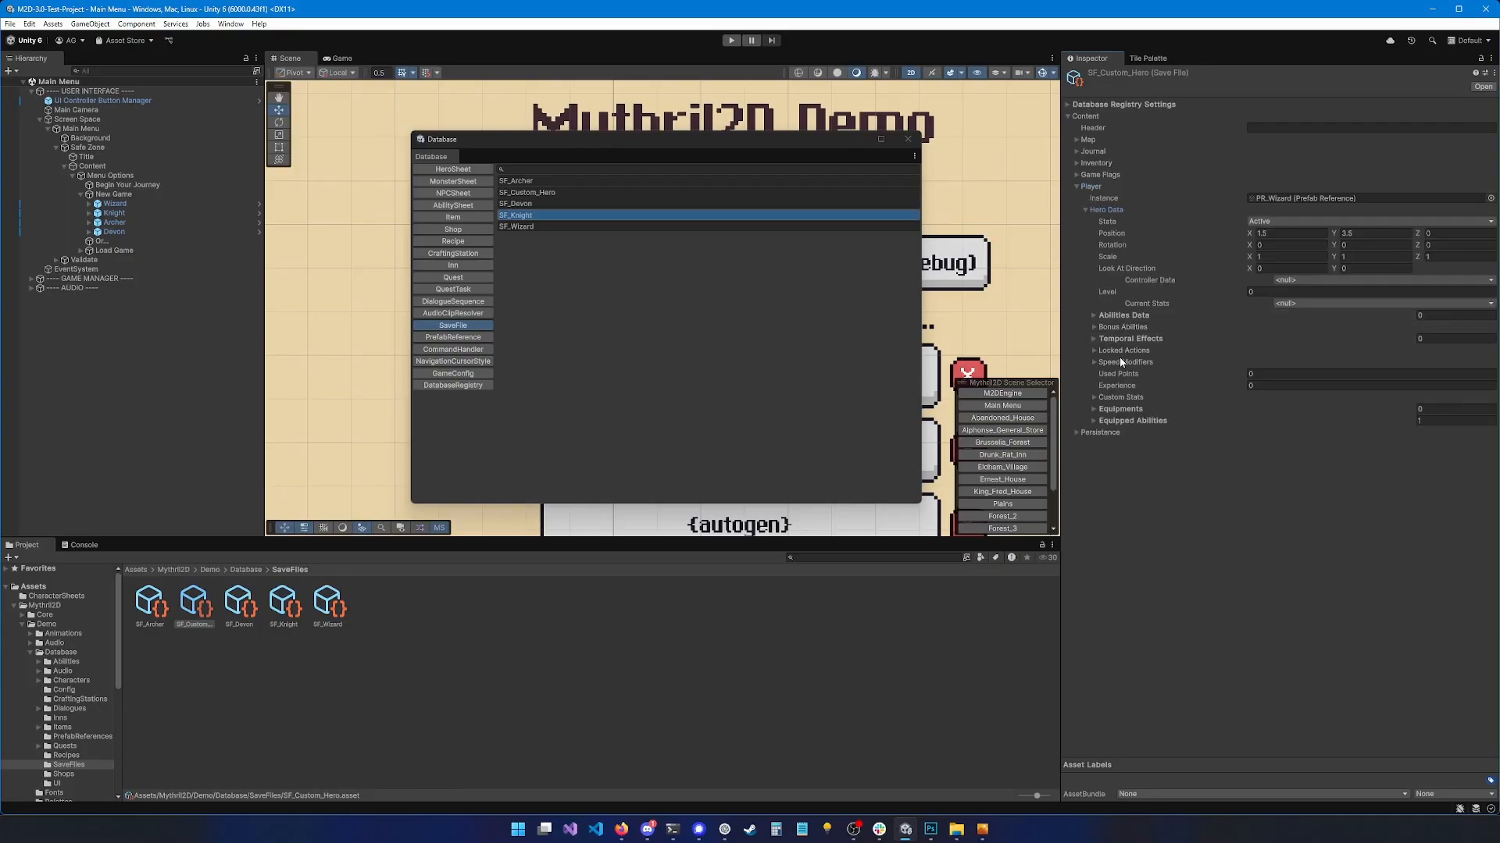
pyautogui.click(1125, 421)
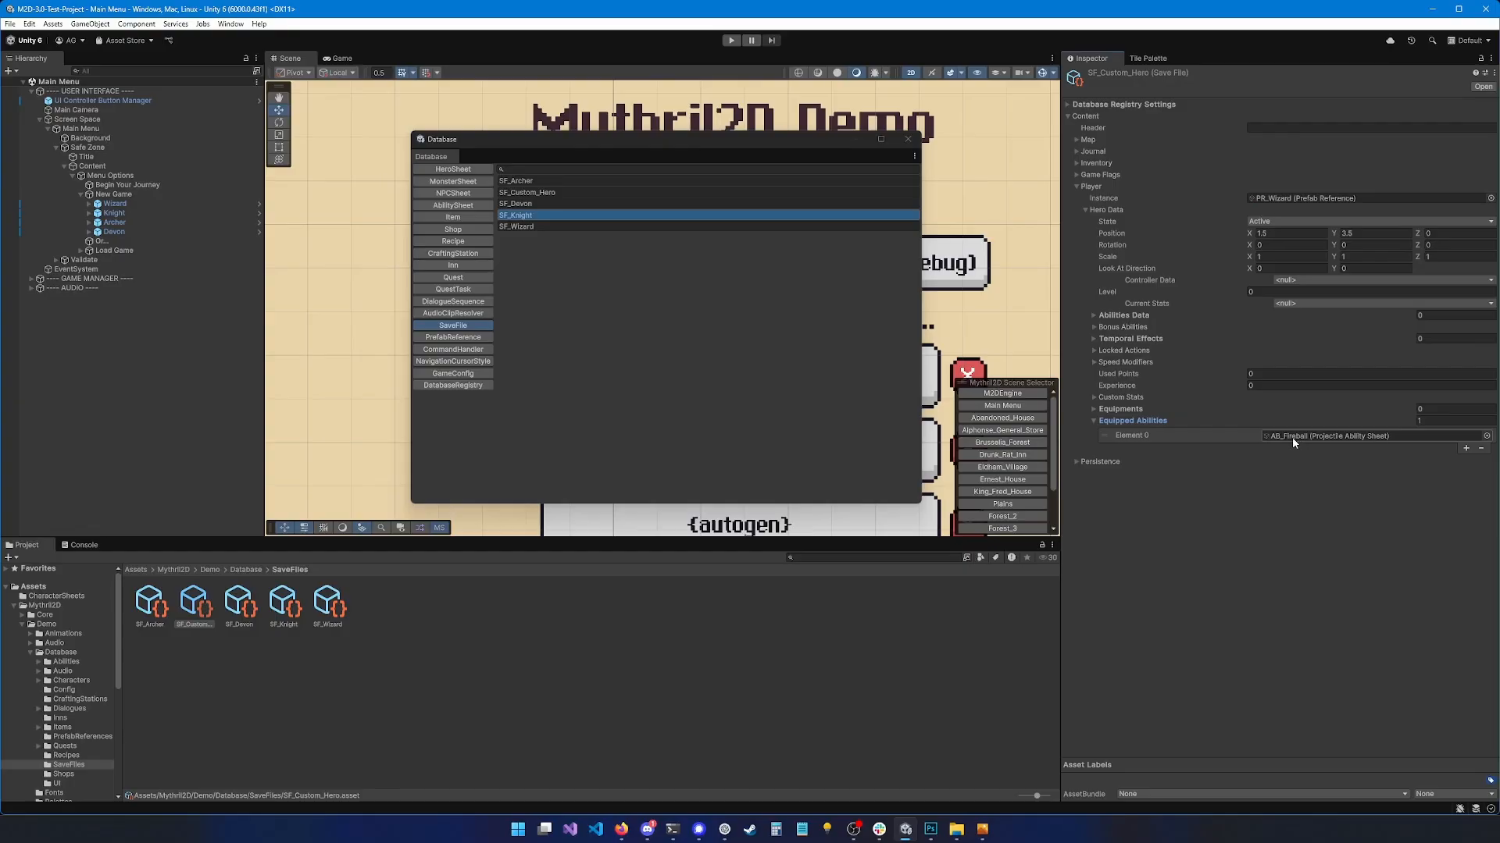
pyautogui.click(1487, 436)
pyautogui.moveTo(1498, 426); pyautogui.dragTo(985, 355)
pyautogui.scroll(-2, 992, 450)
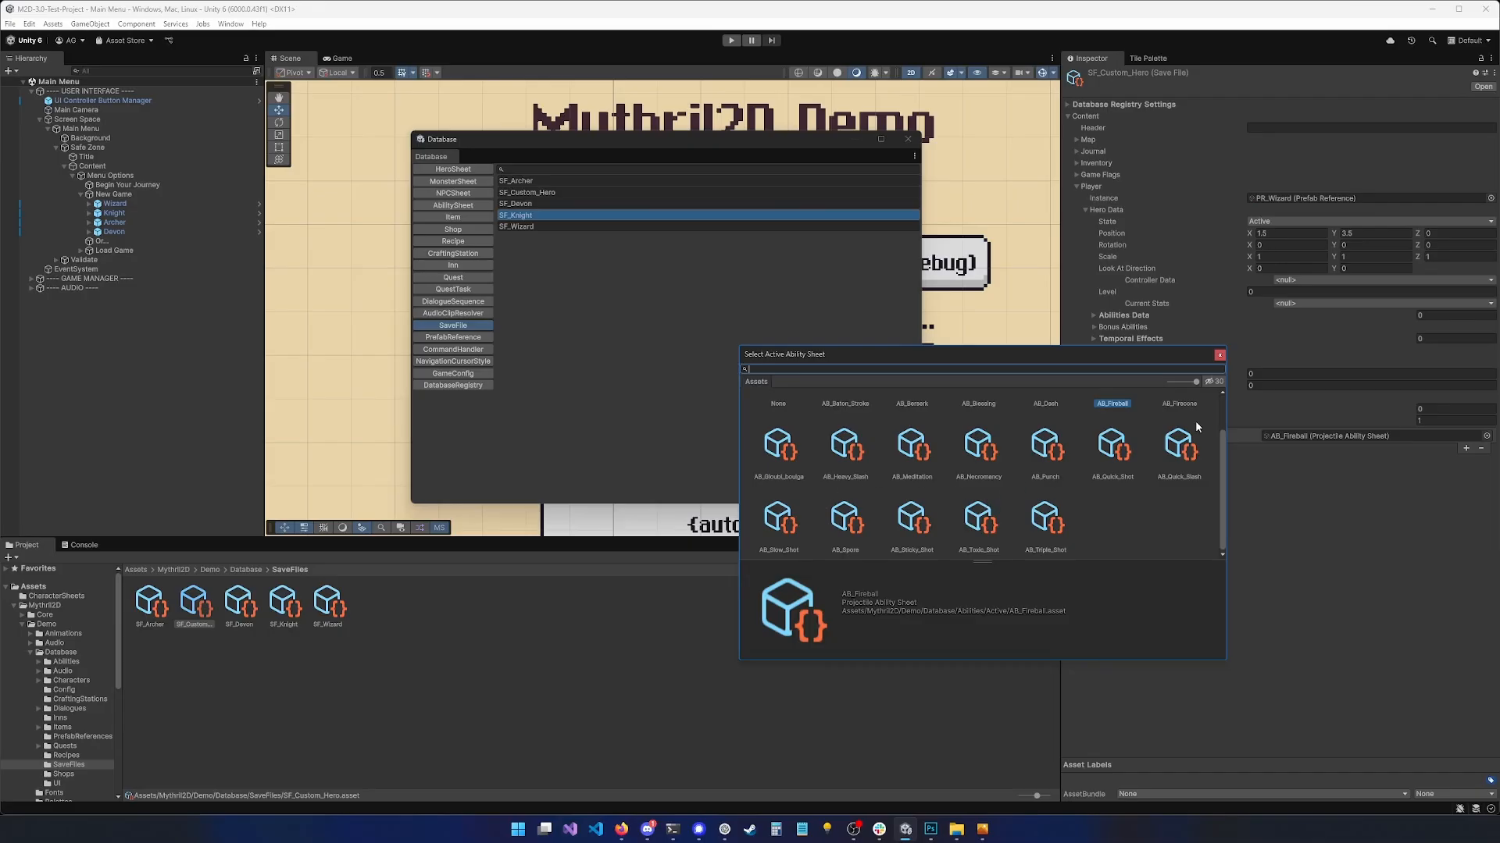
pyautogui.click(1341, 442)
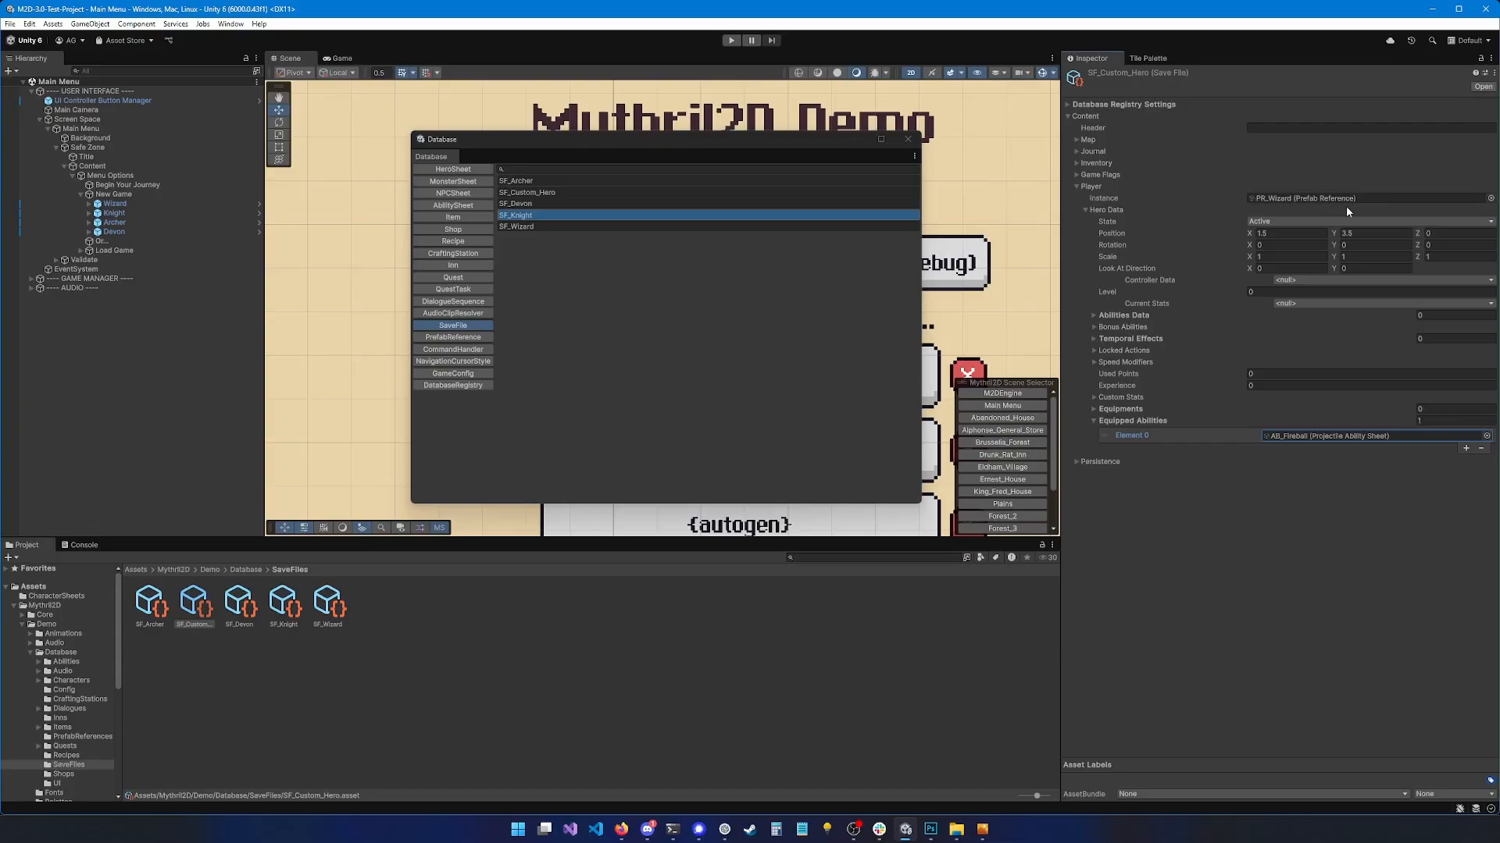
# Check which prefab references are available for the save file's Player Instance setting
pyautogui.click(1490, 198)
pyautogui.moveTo(1028, 207); pyautogui.dragTo(864, 207)
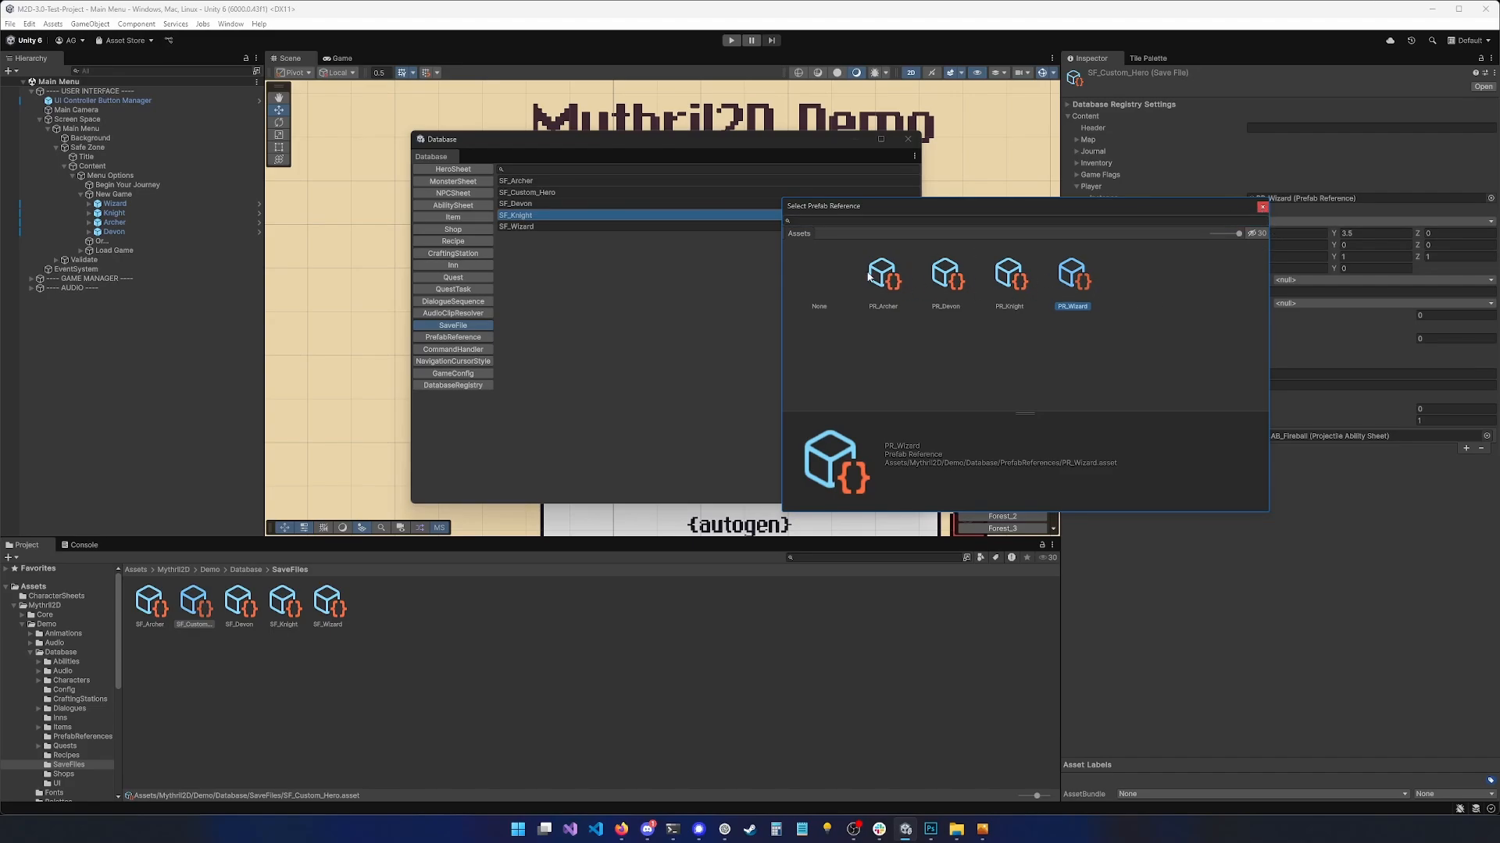
pyautogui.click(1261, 208)
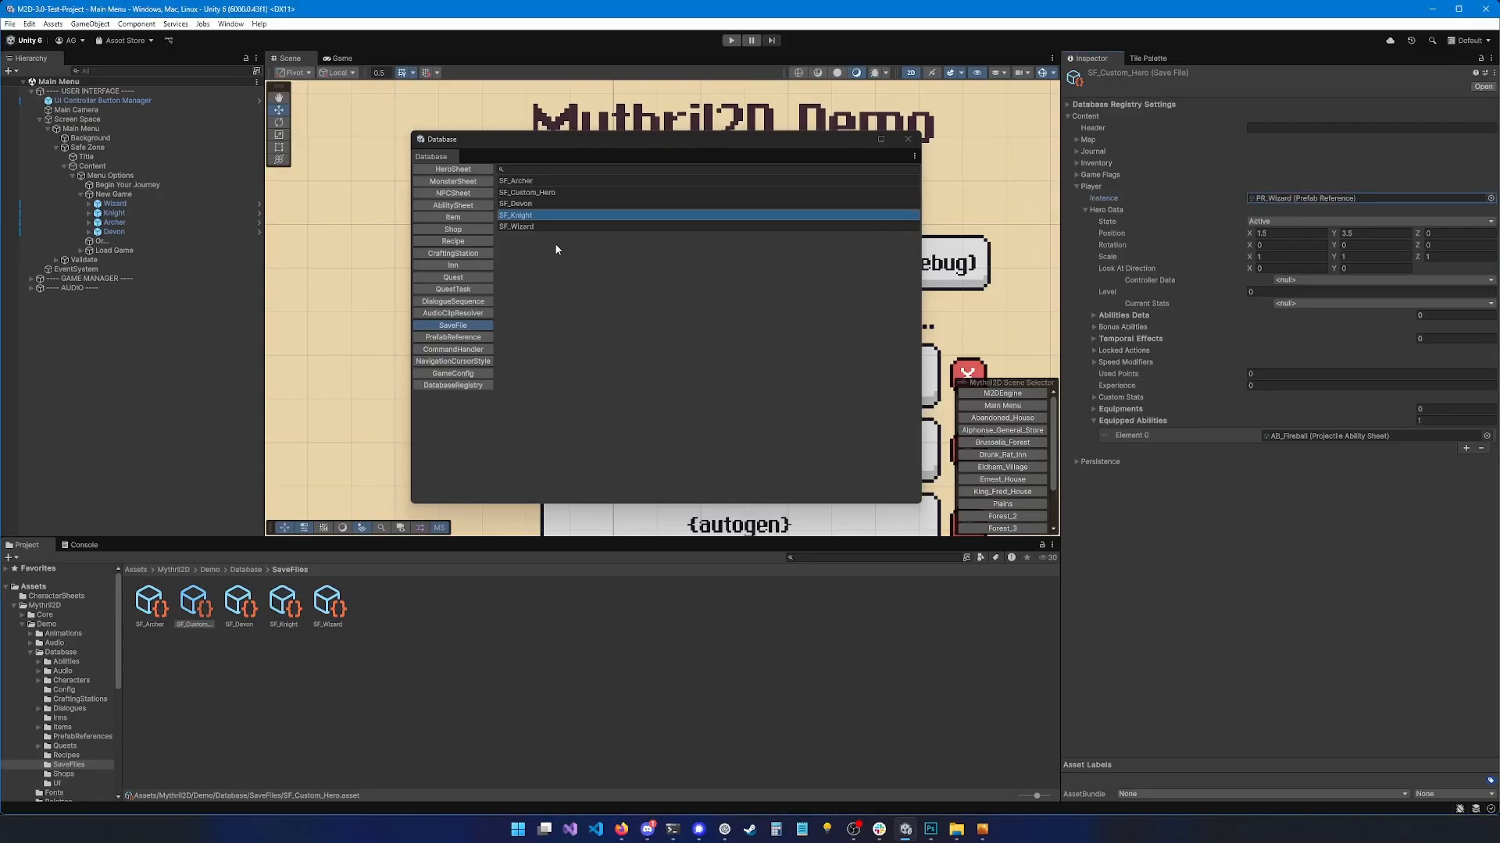
# Duplicate the PR_Wizard prefab reference as PR_Custom_Hero and assign the Custom_Hero prefab to the copy
pyautogui.click(466, 338)
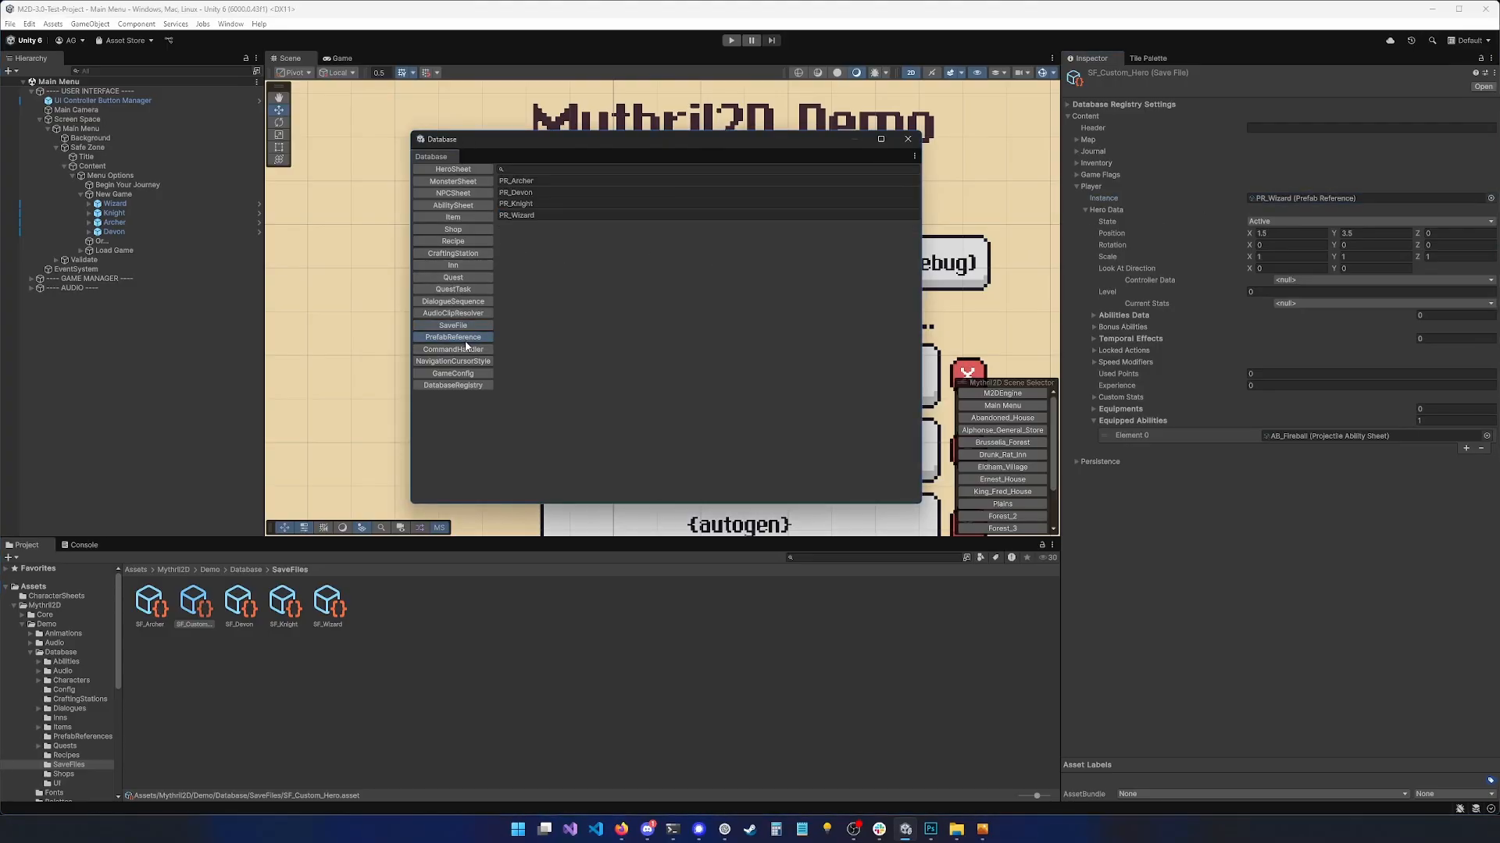
pyautogui.click(530, 214)
pyautogui.click(360, 592)
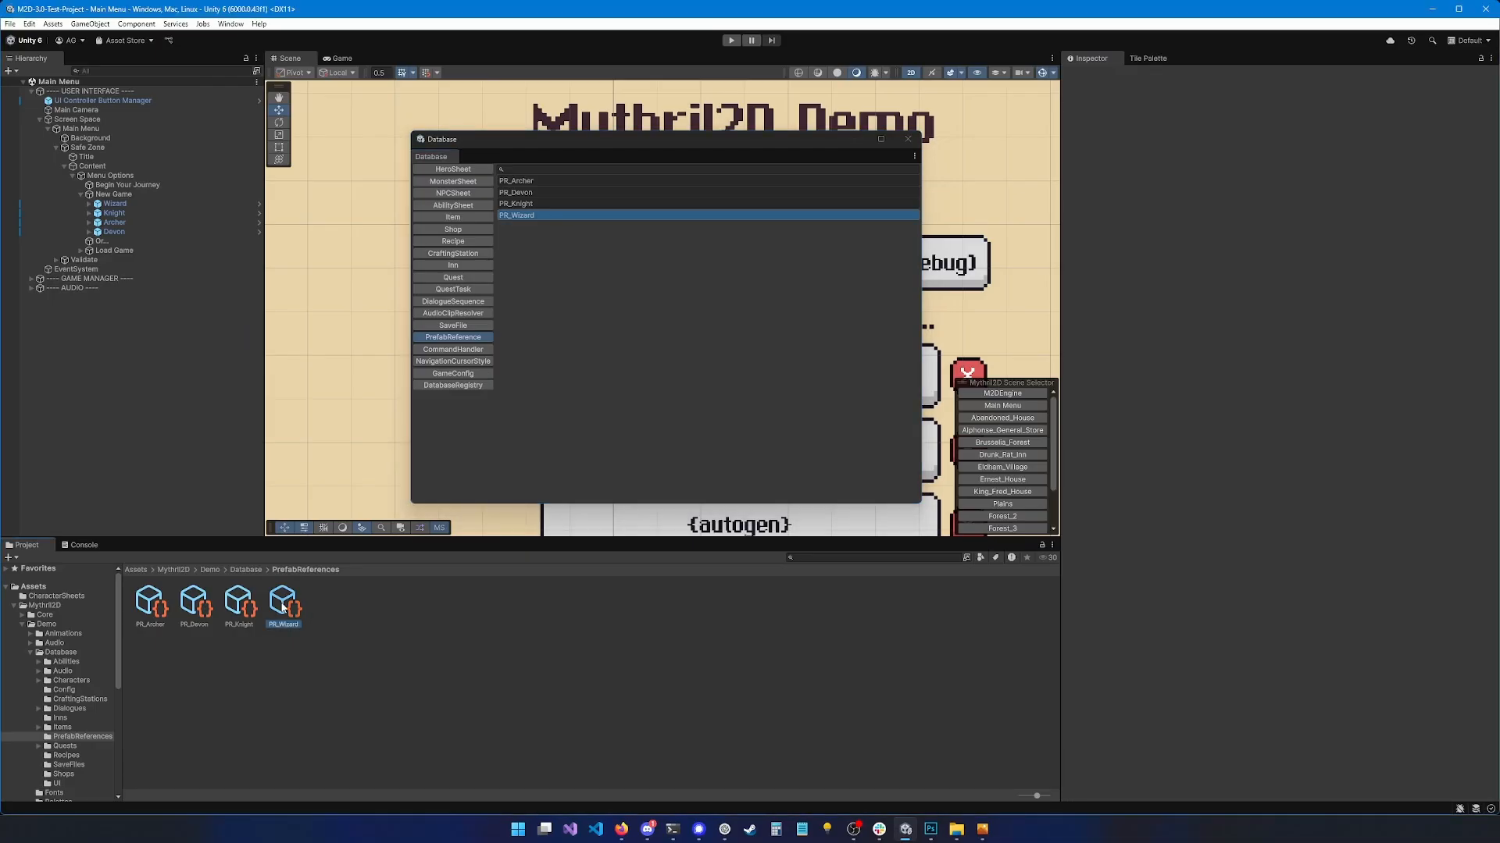
pyautogui.click(271, 621)
pyautogui.hotkey('ctrl', 'd')
pyautogui.press('F2')
pyautogui.write('P')
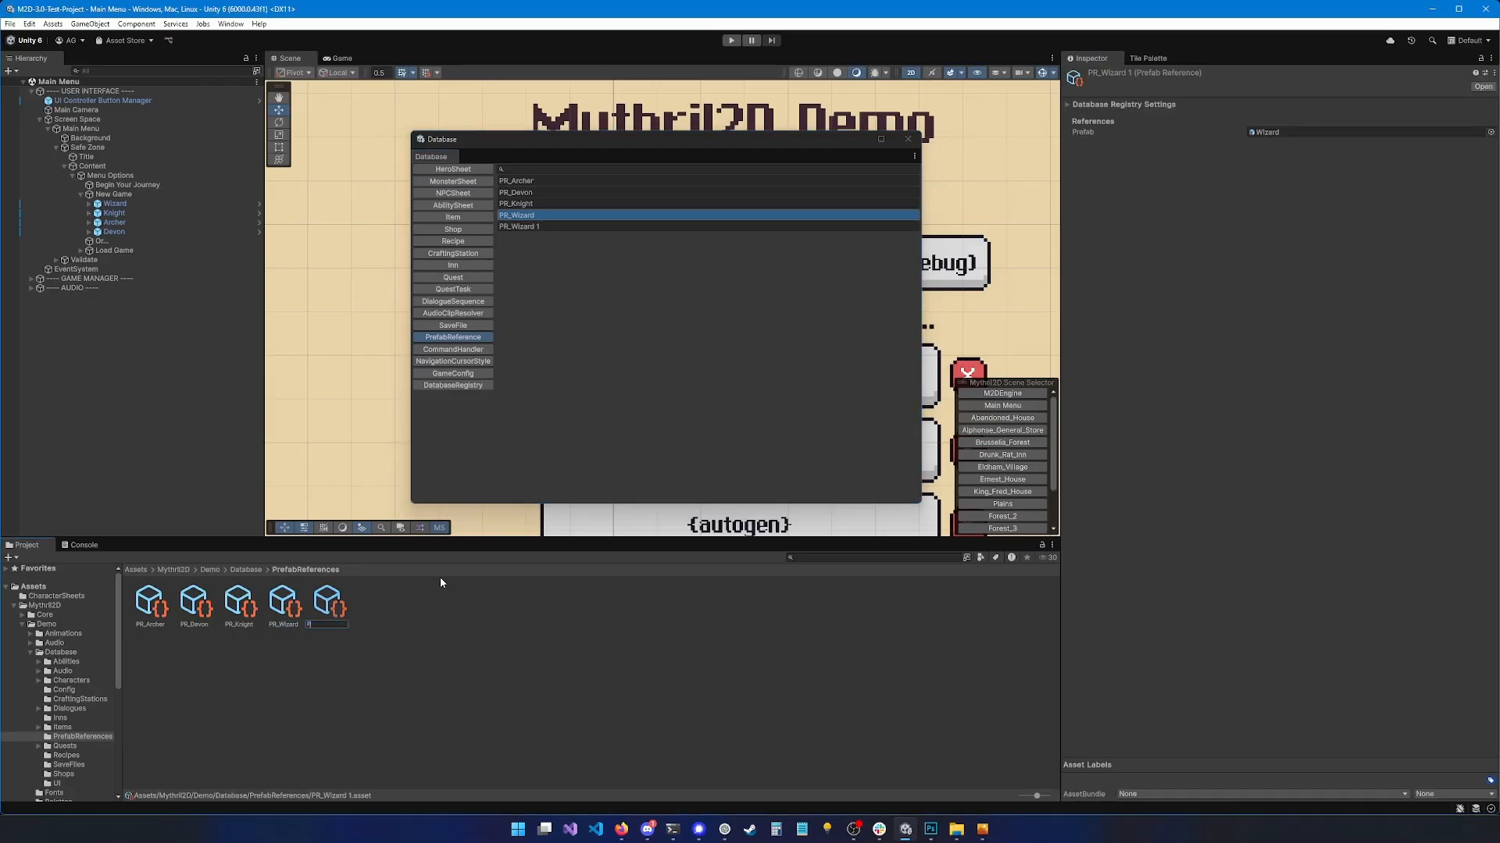
pyautogui.write('R_Custom_Hero')
pyautogui.press('Return')
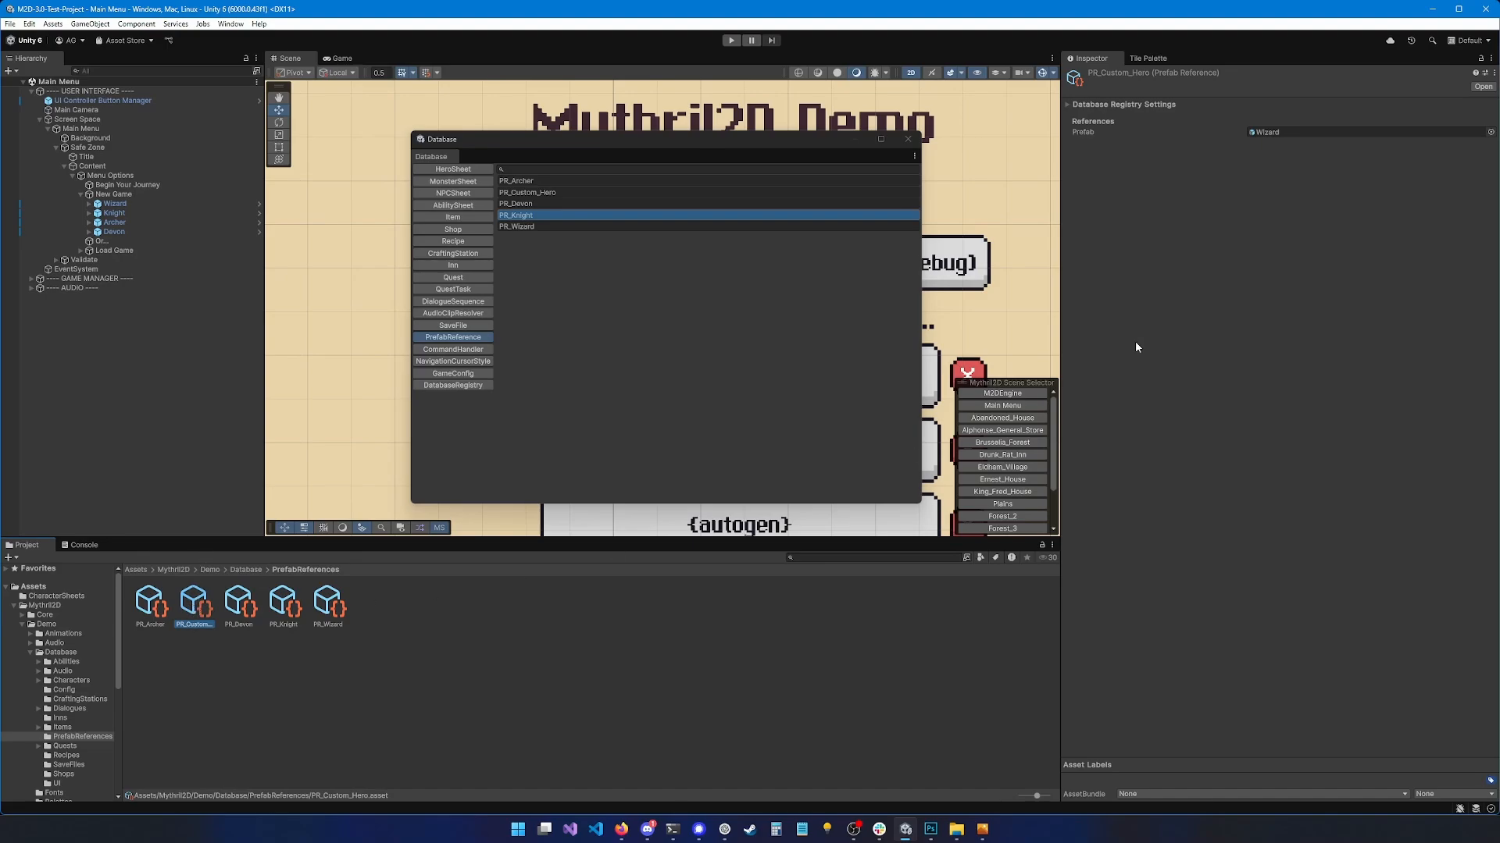
pyautogui.click(1309, 136)
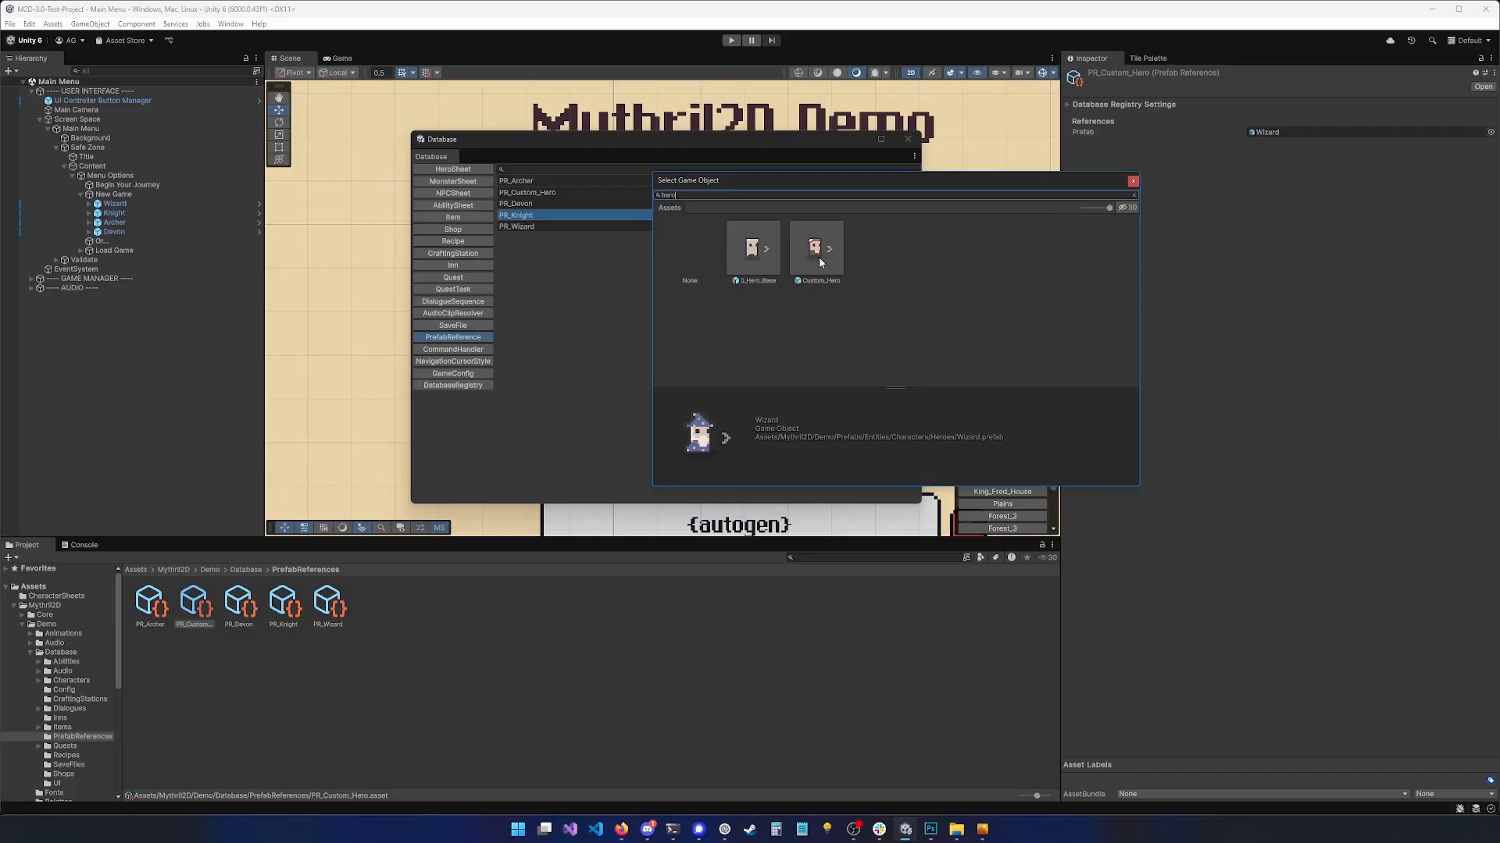
pyautogui.doubleClick(817, 252)
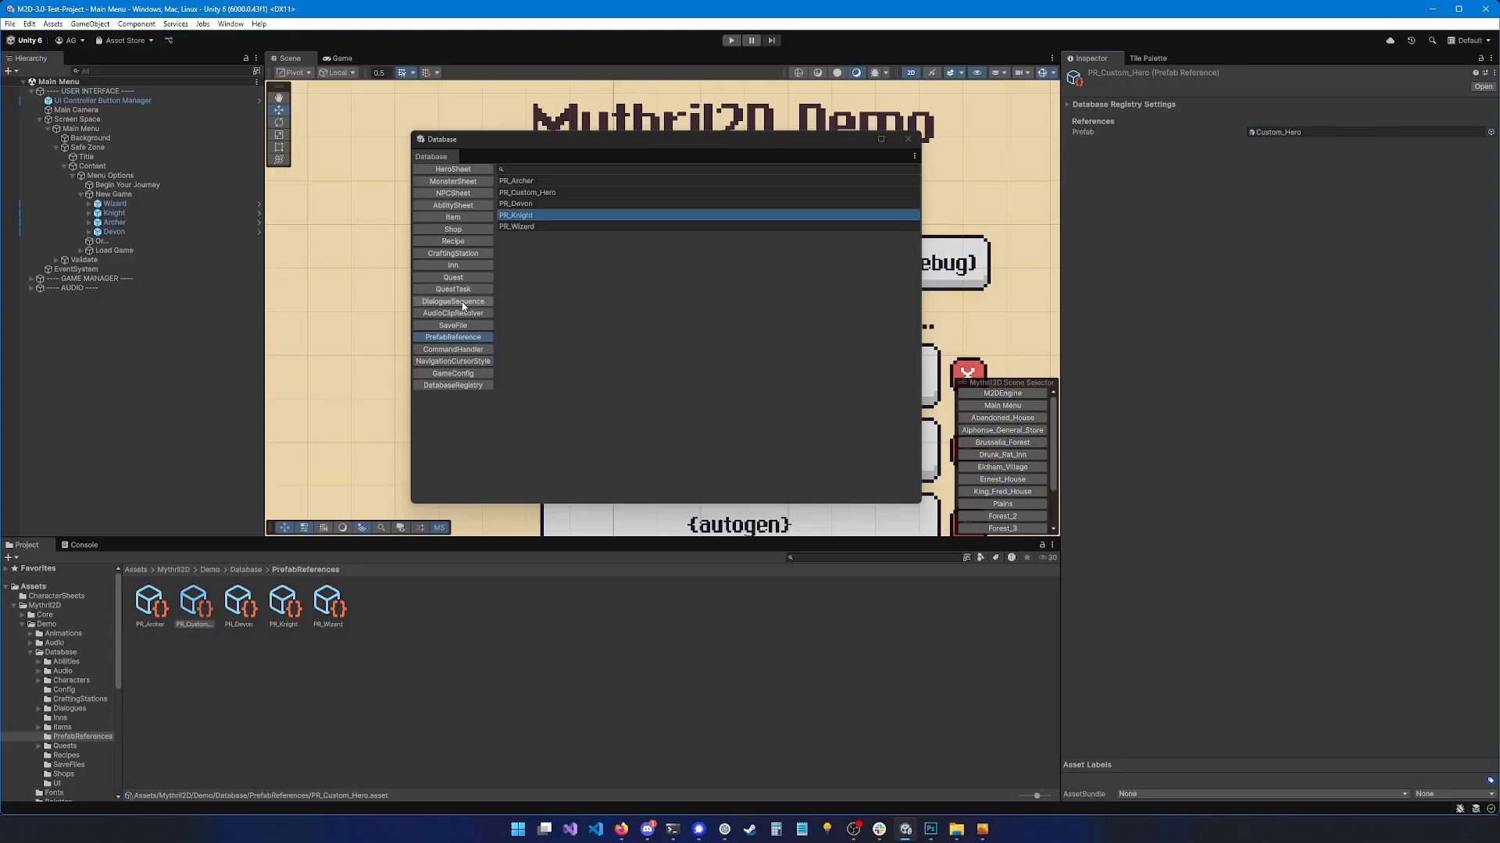
# Set the Player Instance of the SF_Custom_Hero save file to the PR_Custom_Hero prefab reference
pyautogui.click(453, 325)
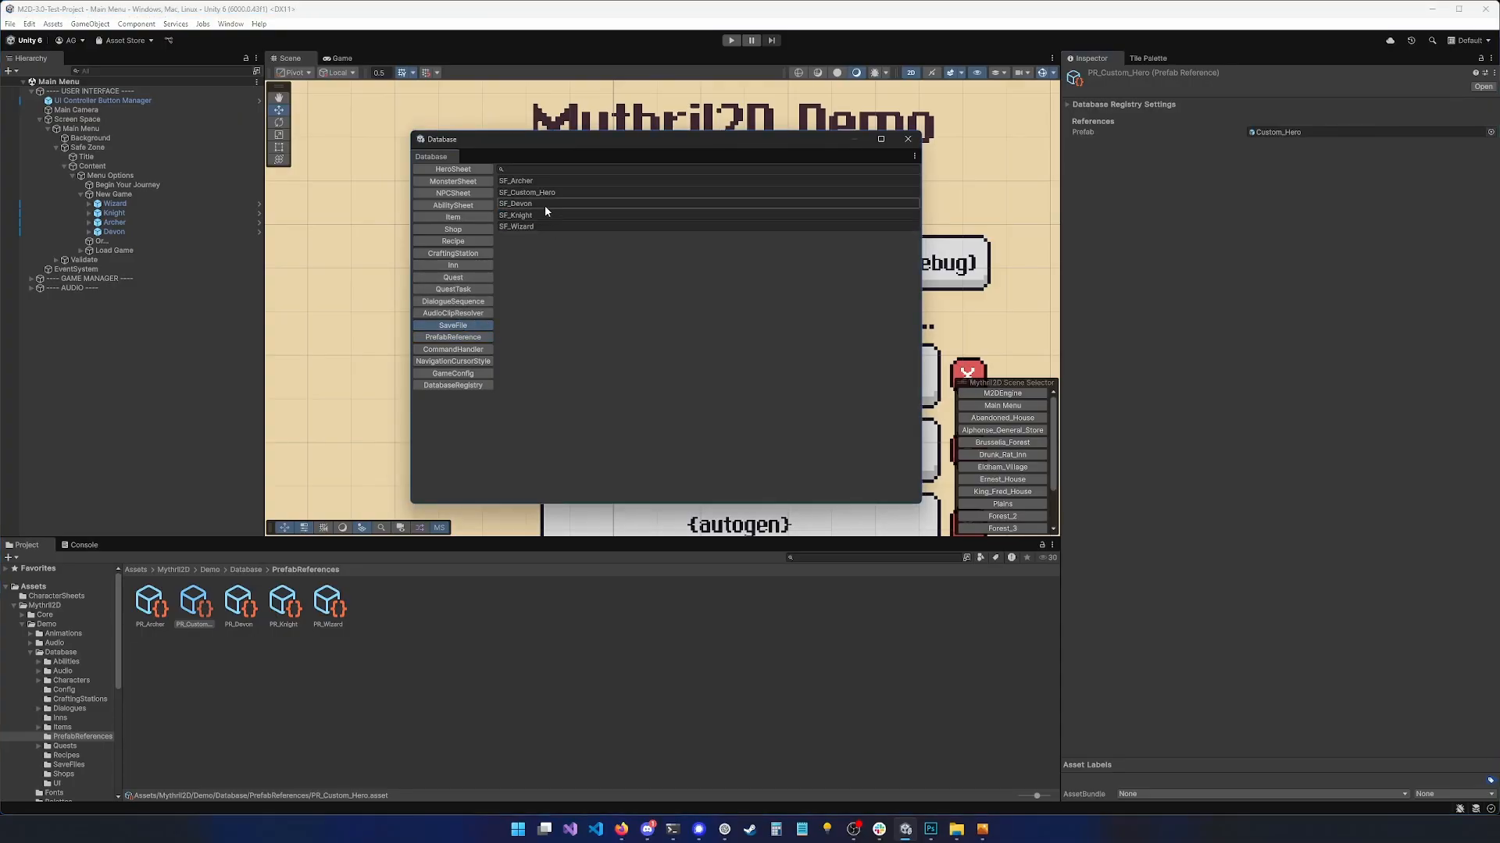
pyautogui.click(531, 193)
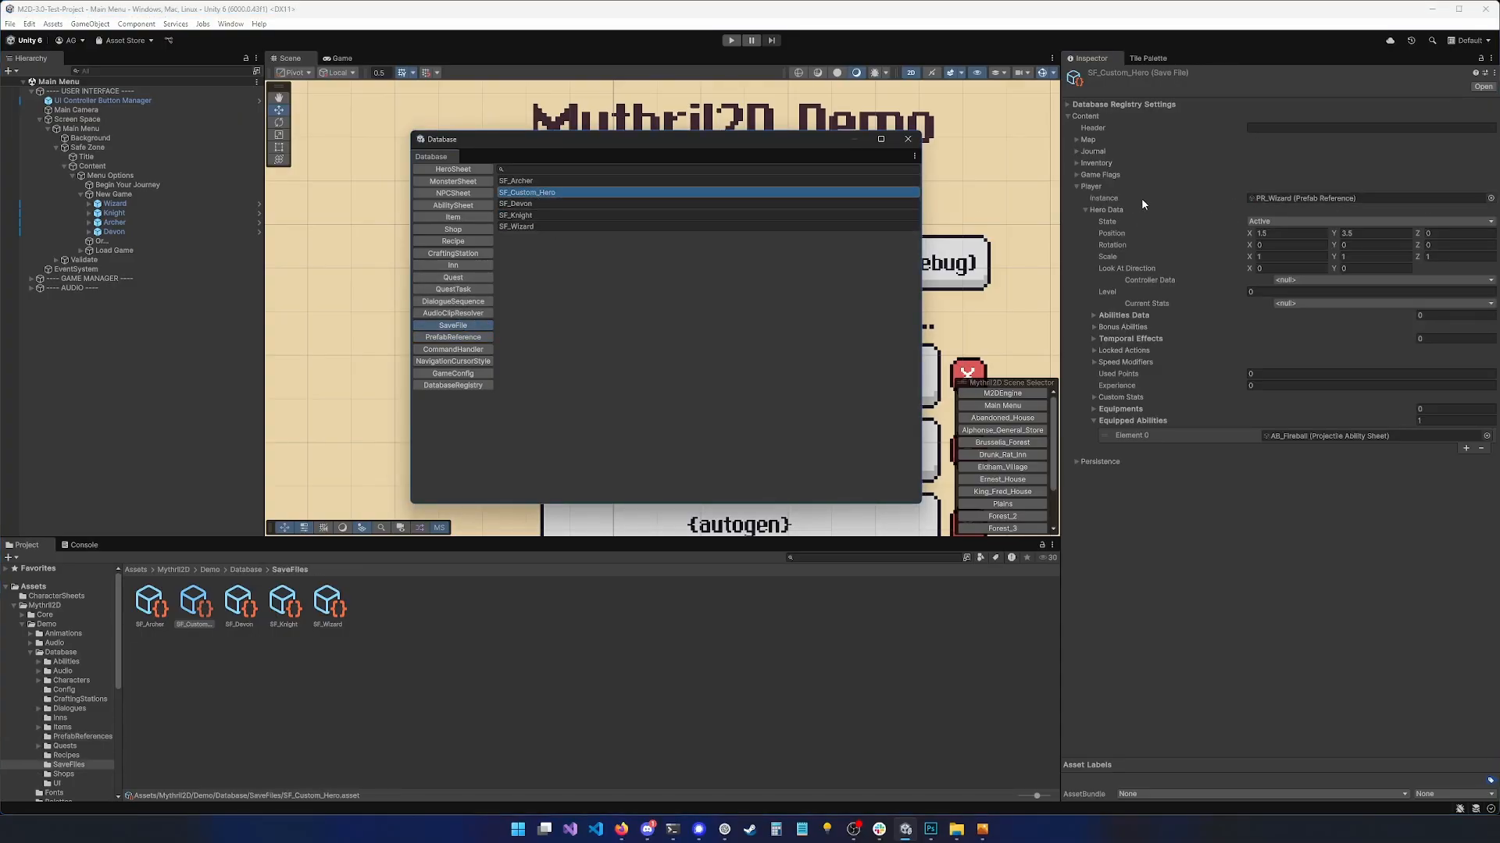
pyautogui.click(1490, 198)
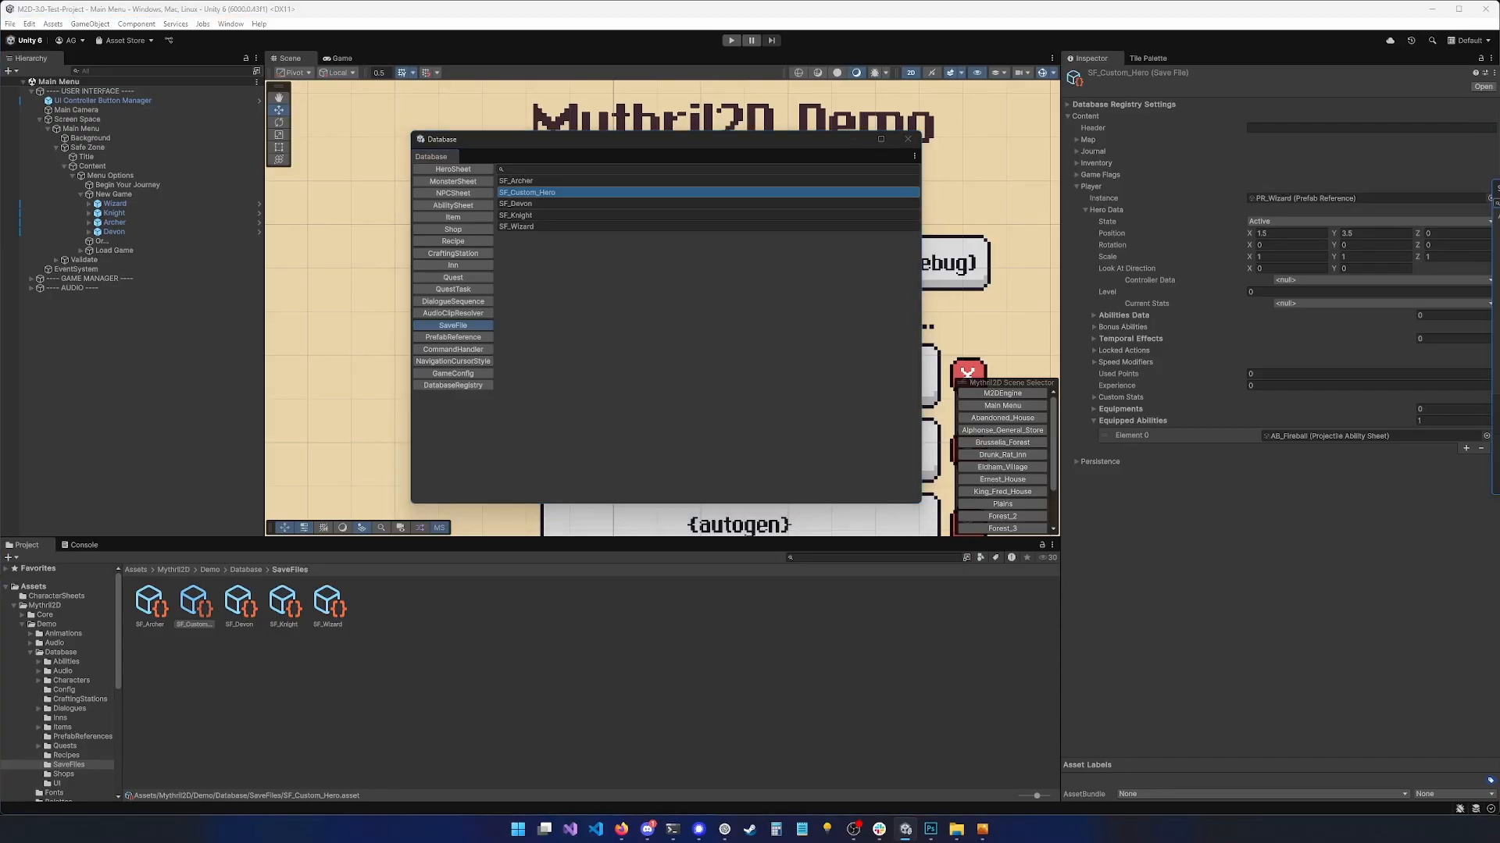
pyautogui.doubleClick(1005, 268)
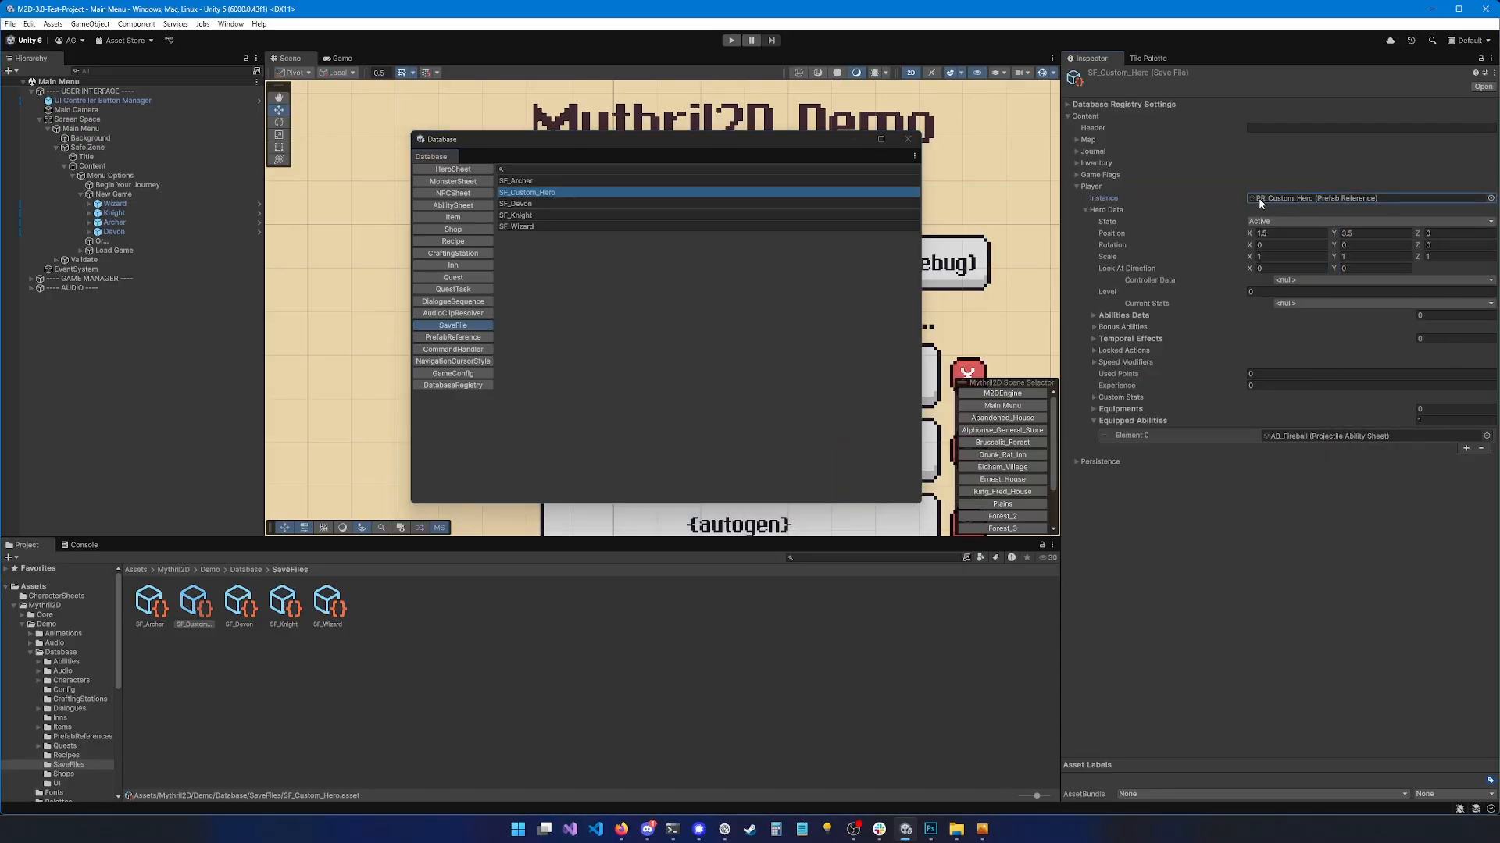
# Dock the floating Database window beside the Project window and widen it
pyautogui.click(690, 141)
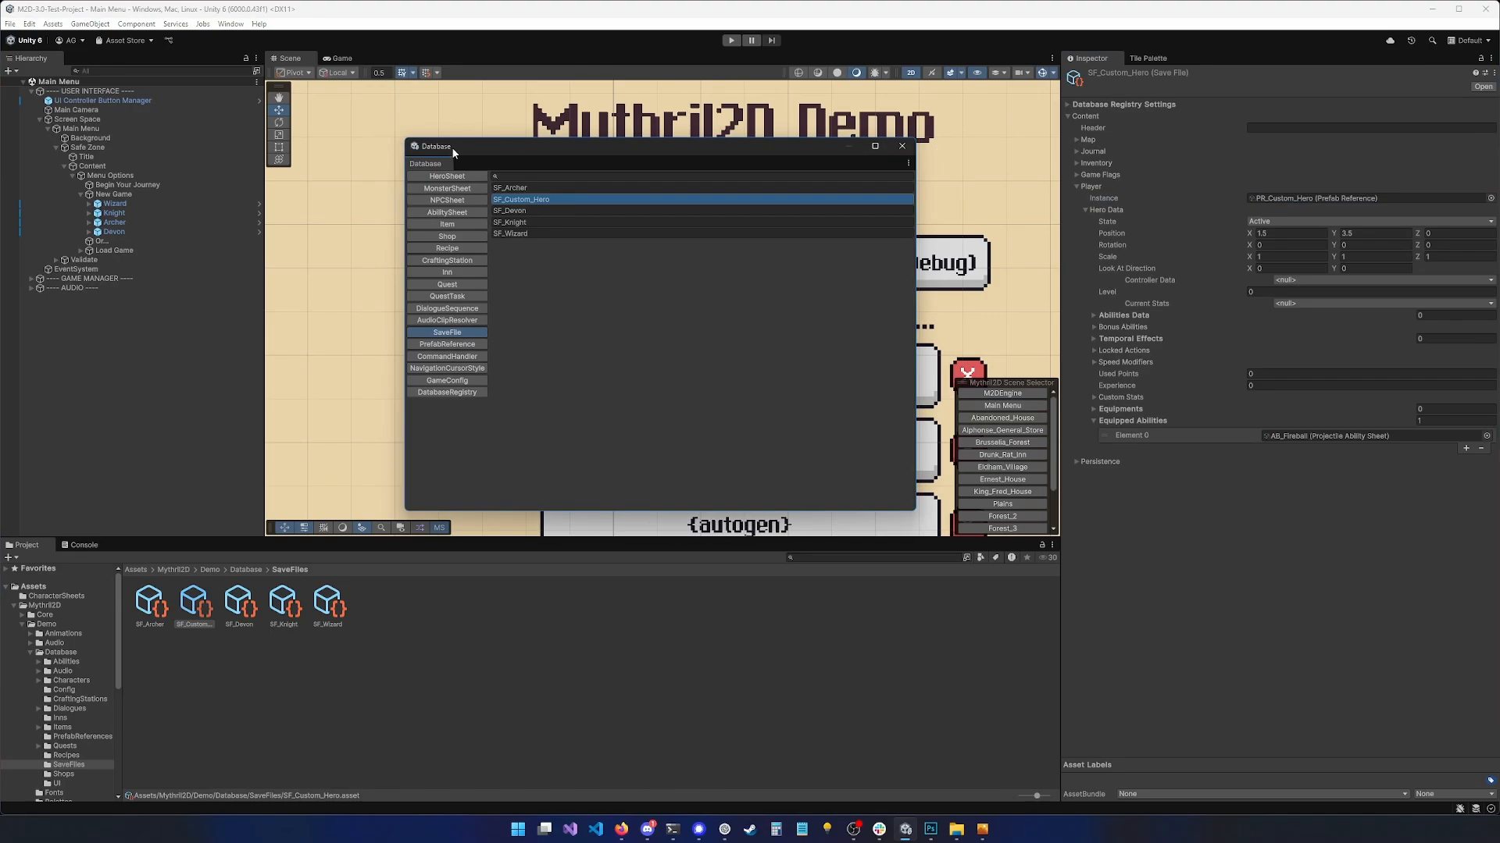
pyautogui.moveTo(454, 151); pyautogui.dragTo(981, 668)
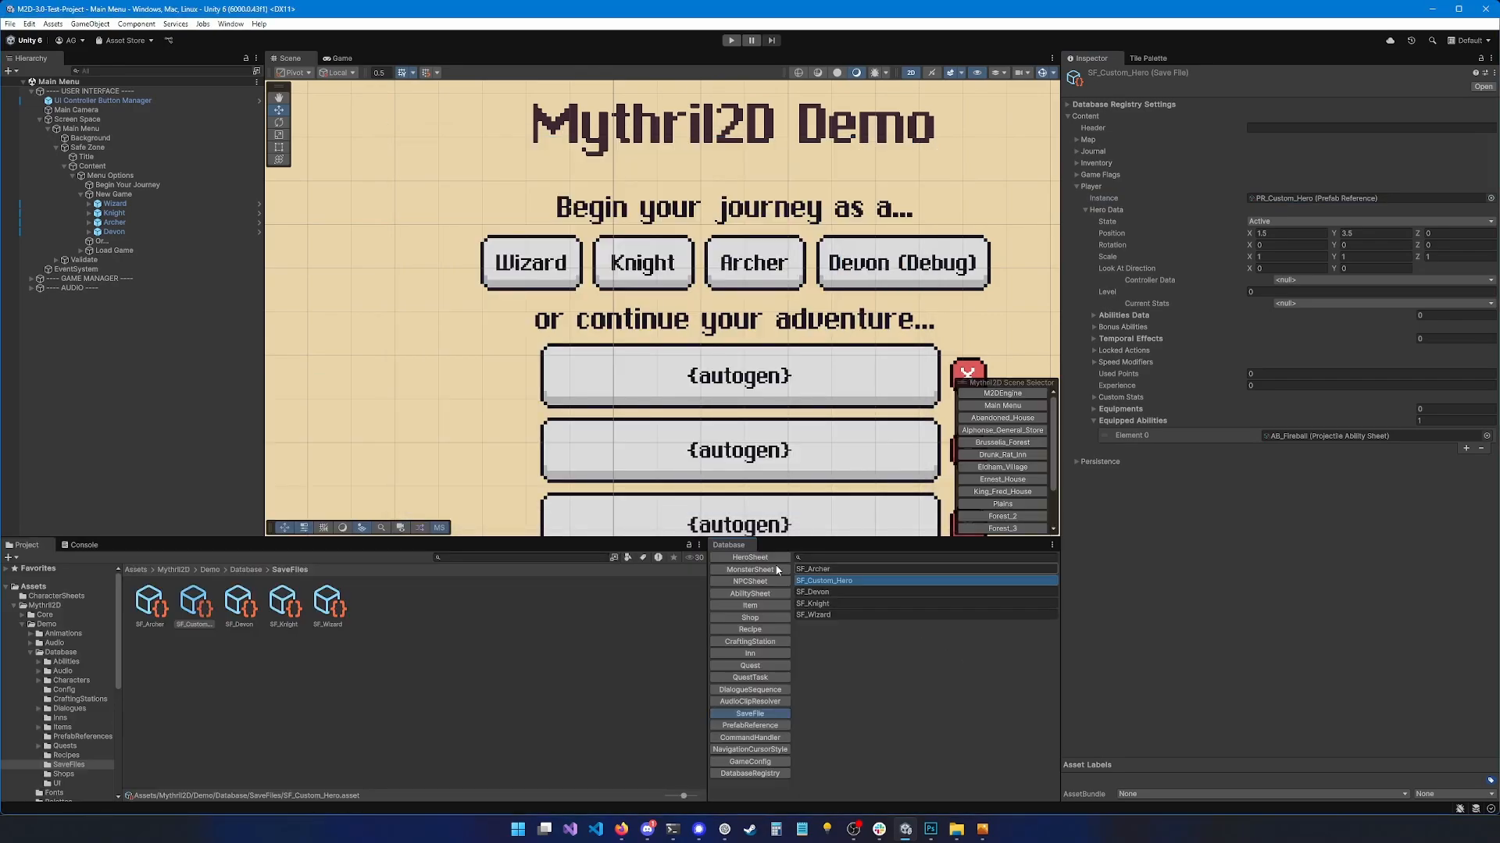
pyautogui.moveTo(708, 586); pyautogui.dragTo(655, 590)
# Make the main menu's Wizard button start a new game from the SF_Custom_Hero save file in its On Click event
pyautogui.moveTo(748, 450); pyautogui.dragTo(717, 419, button='middle')
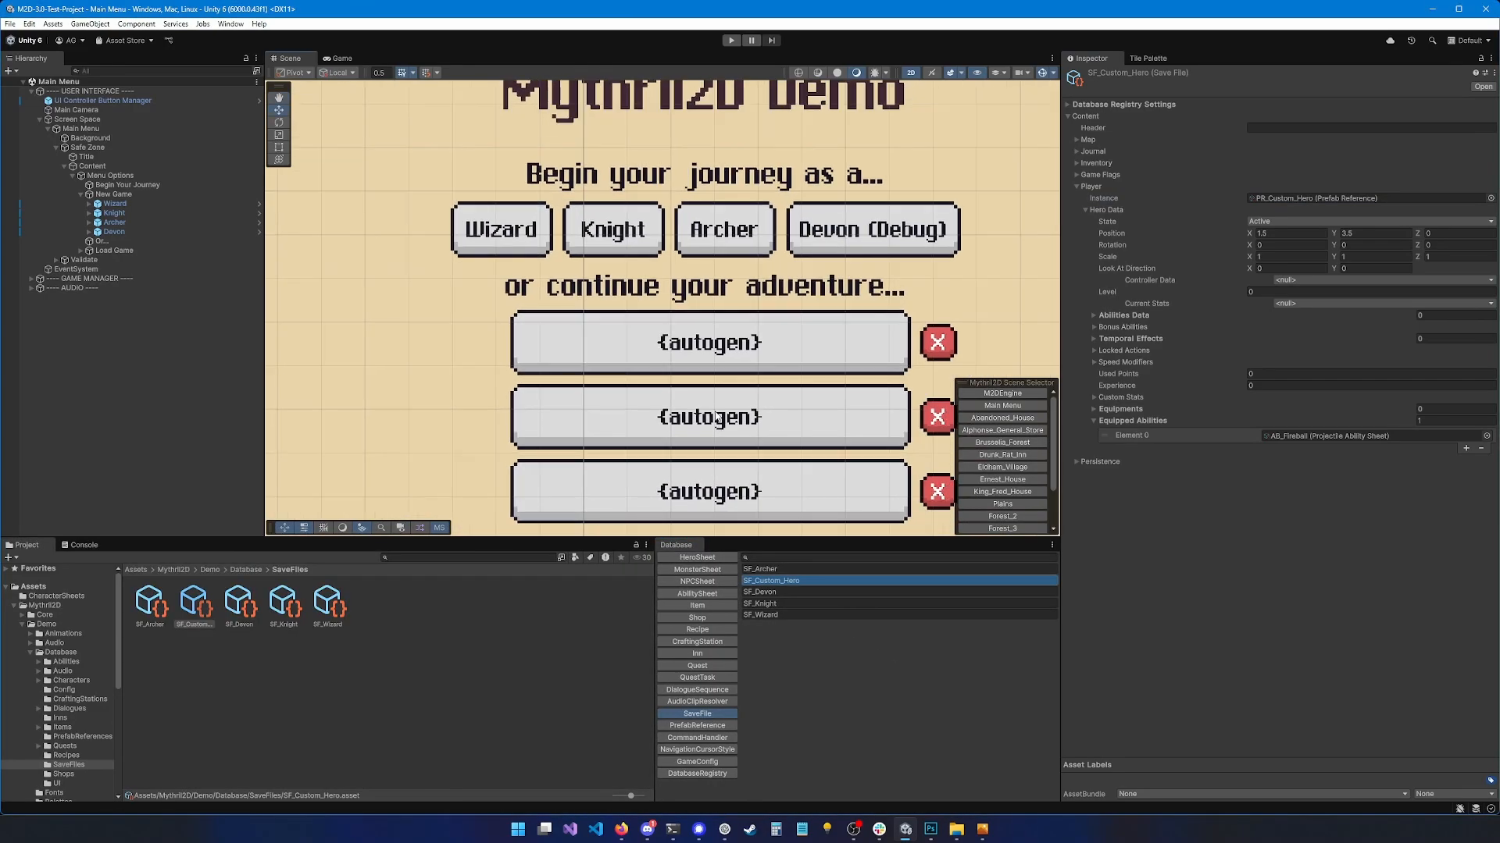
pyautogui.scroll(-3, 597, 346)
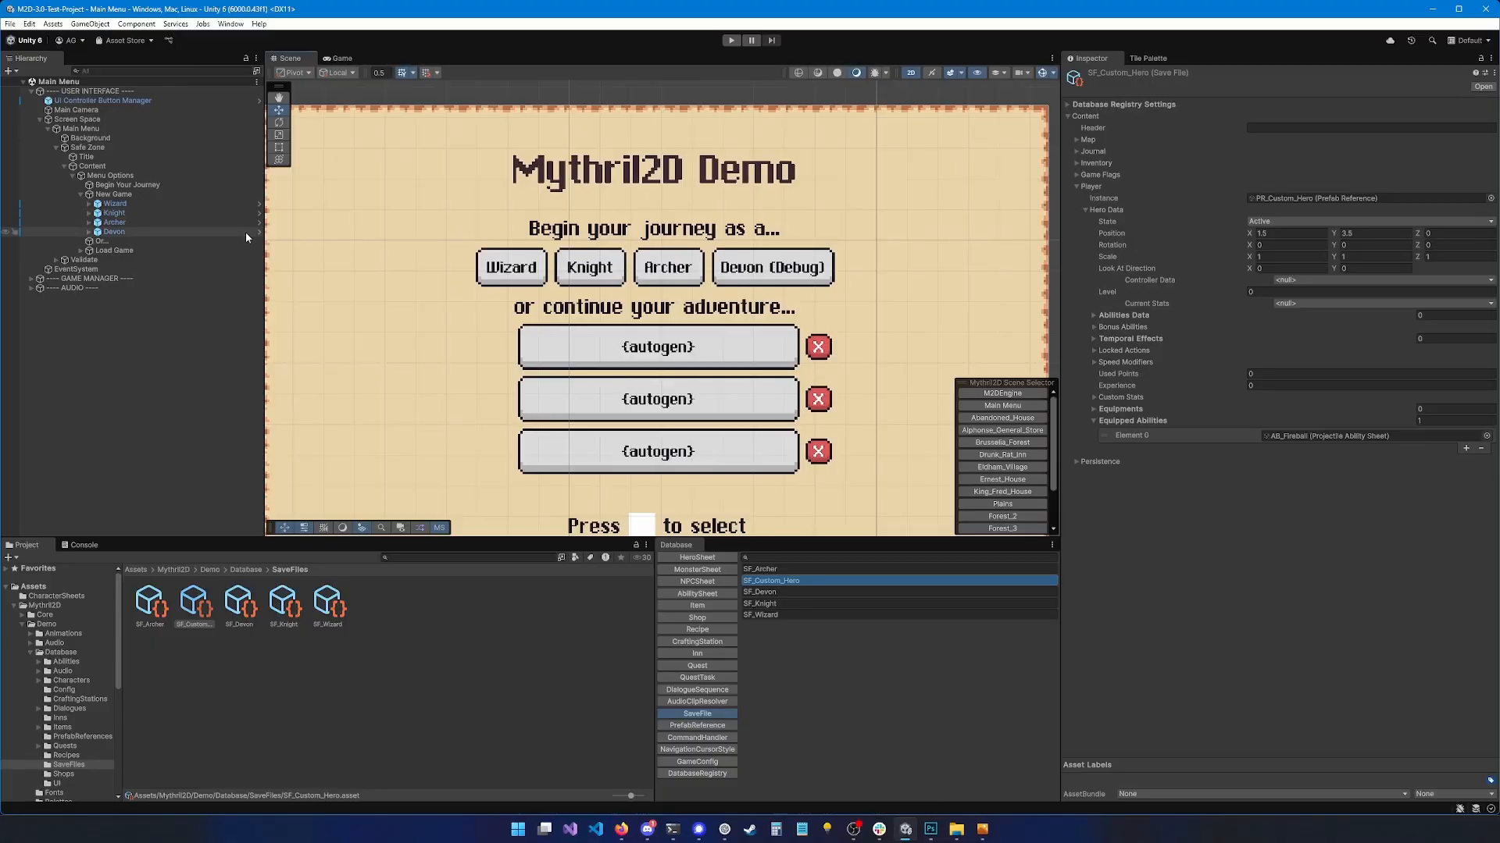
pyautogui.click(227, 204)
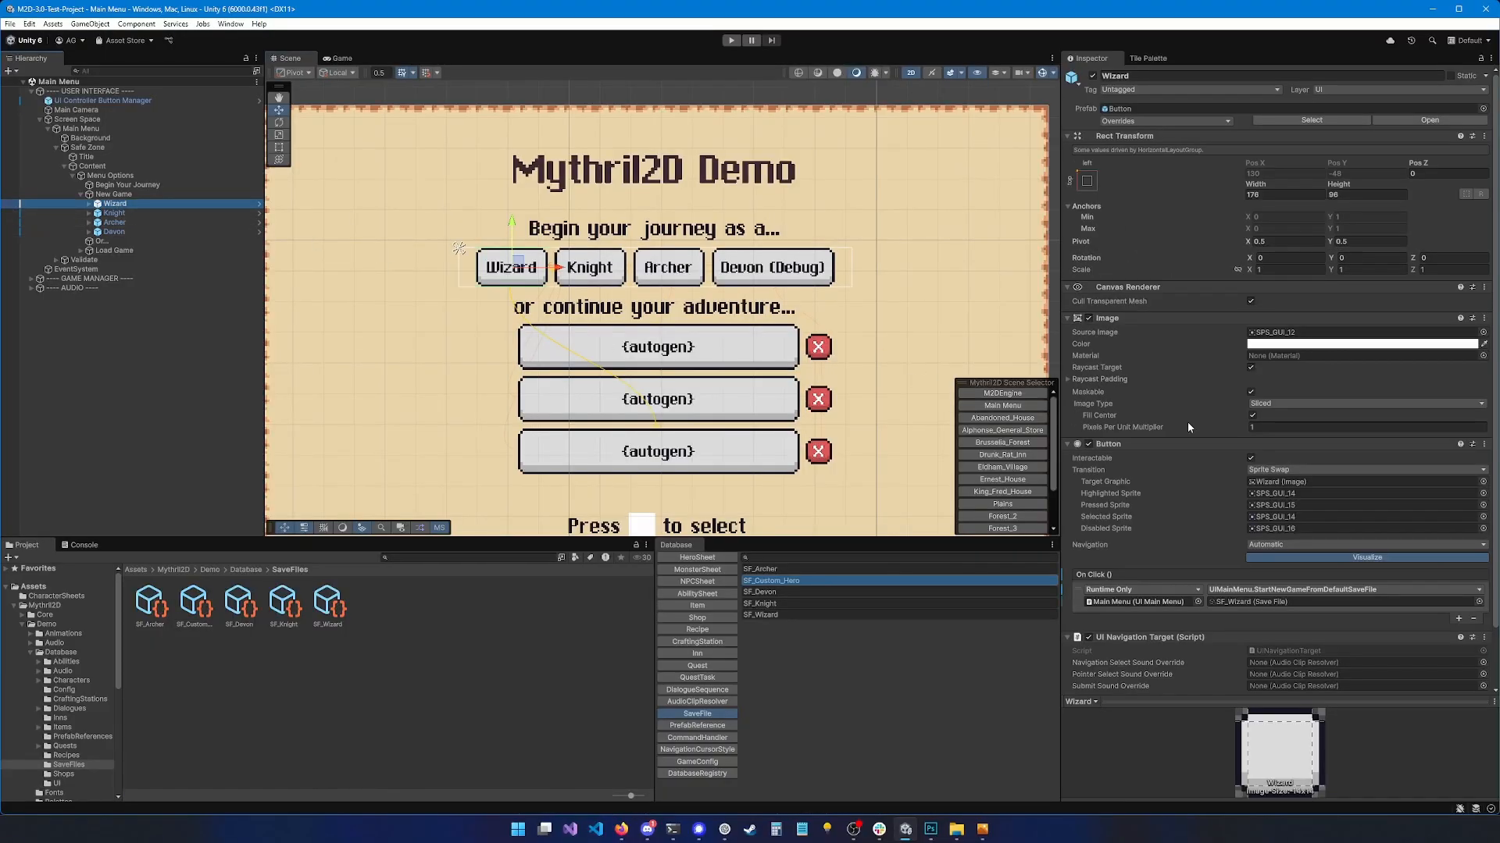
pyautogui.scroll(-2, 1188, 428)
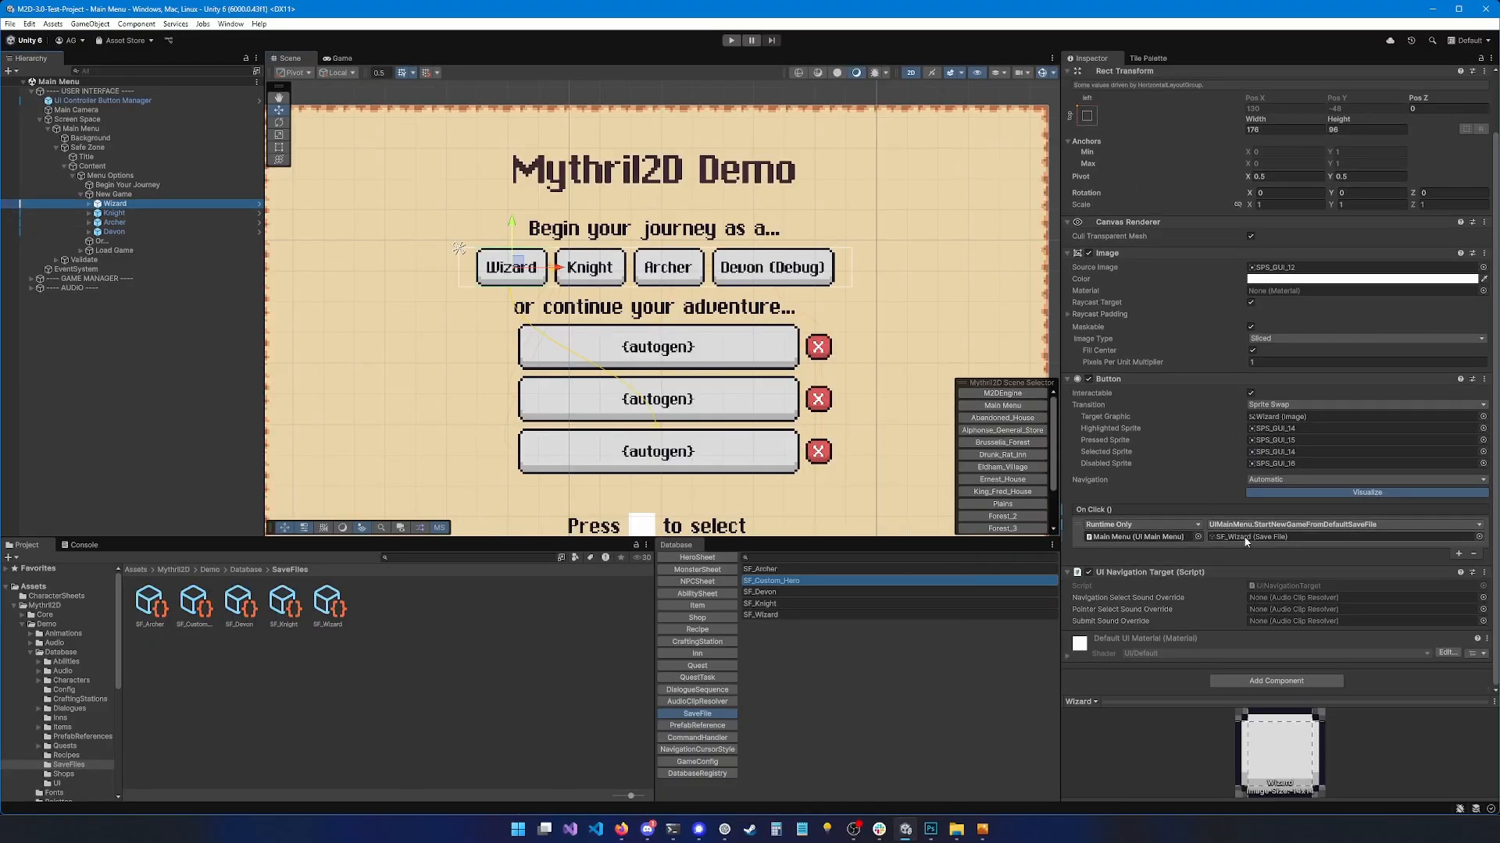
pyautogui.click(1478, 537)
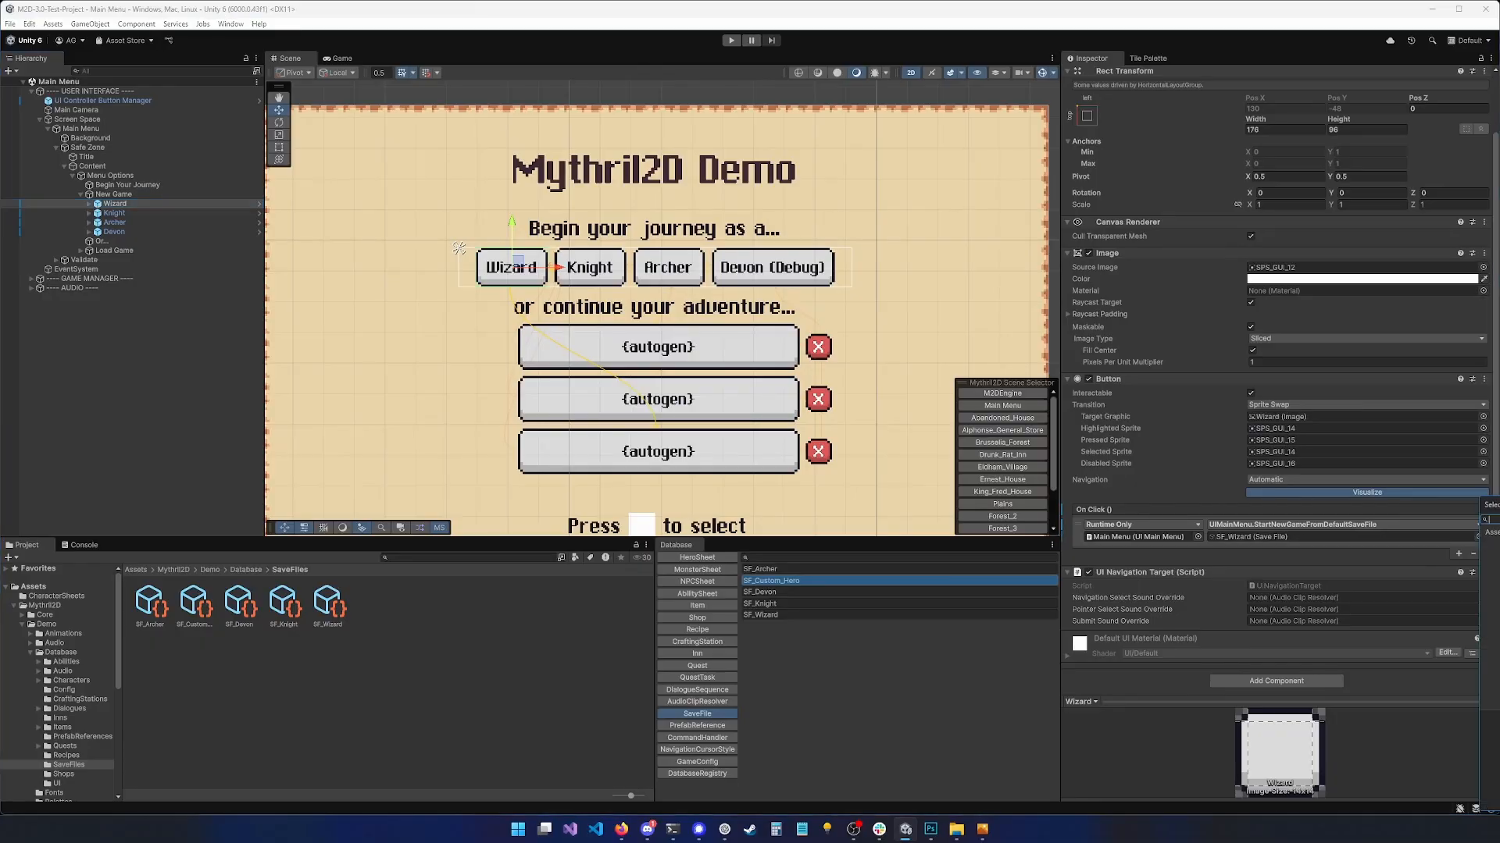
pyautogui.click(810, 439)
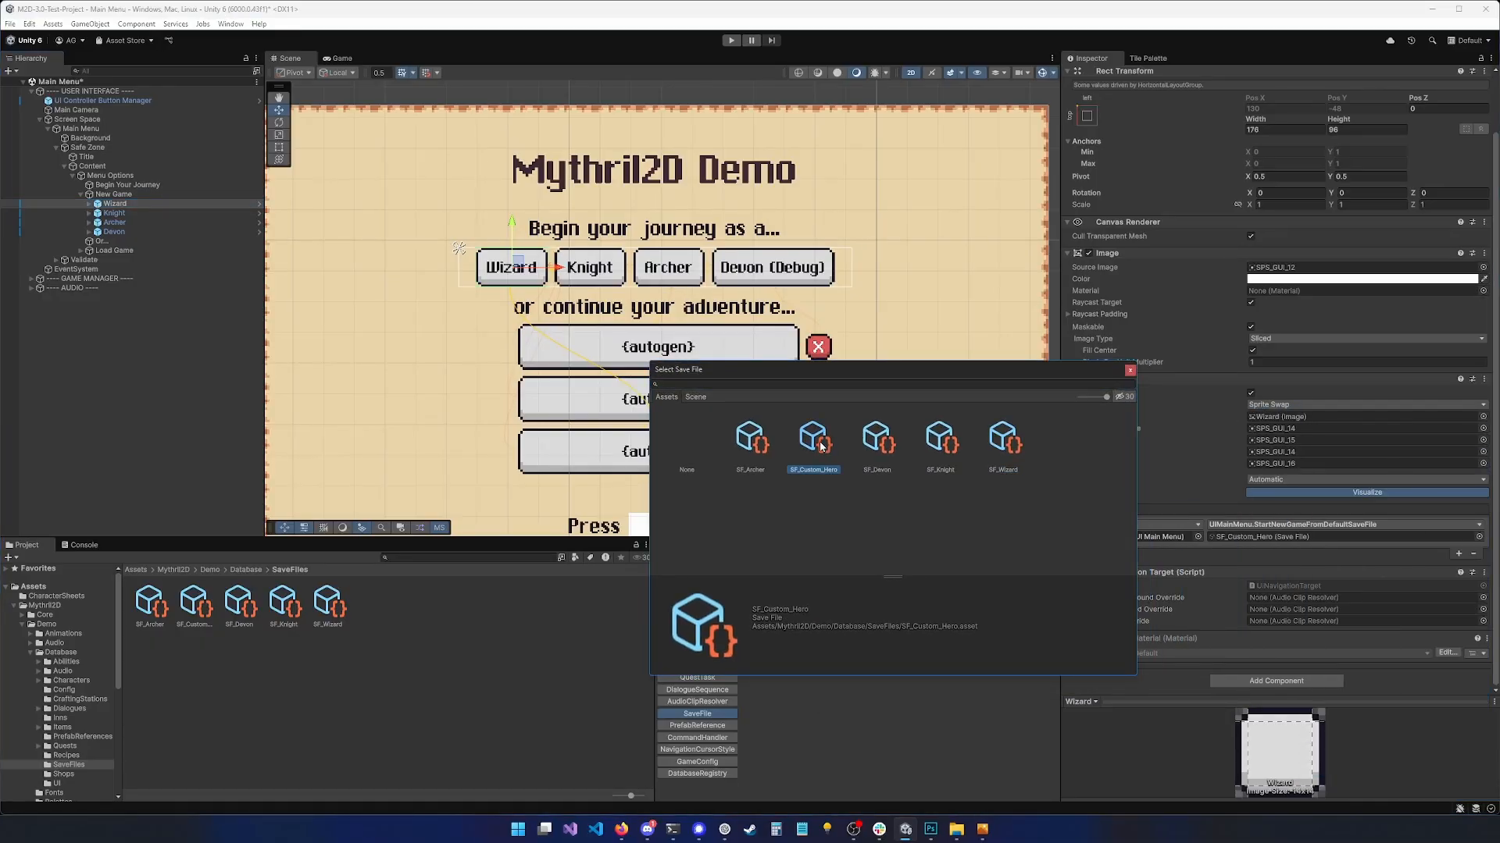
pyautogui.doubleClick(813, 449)
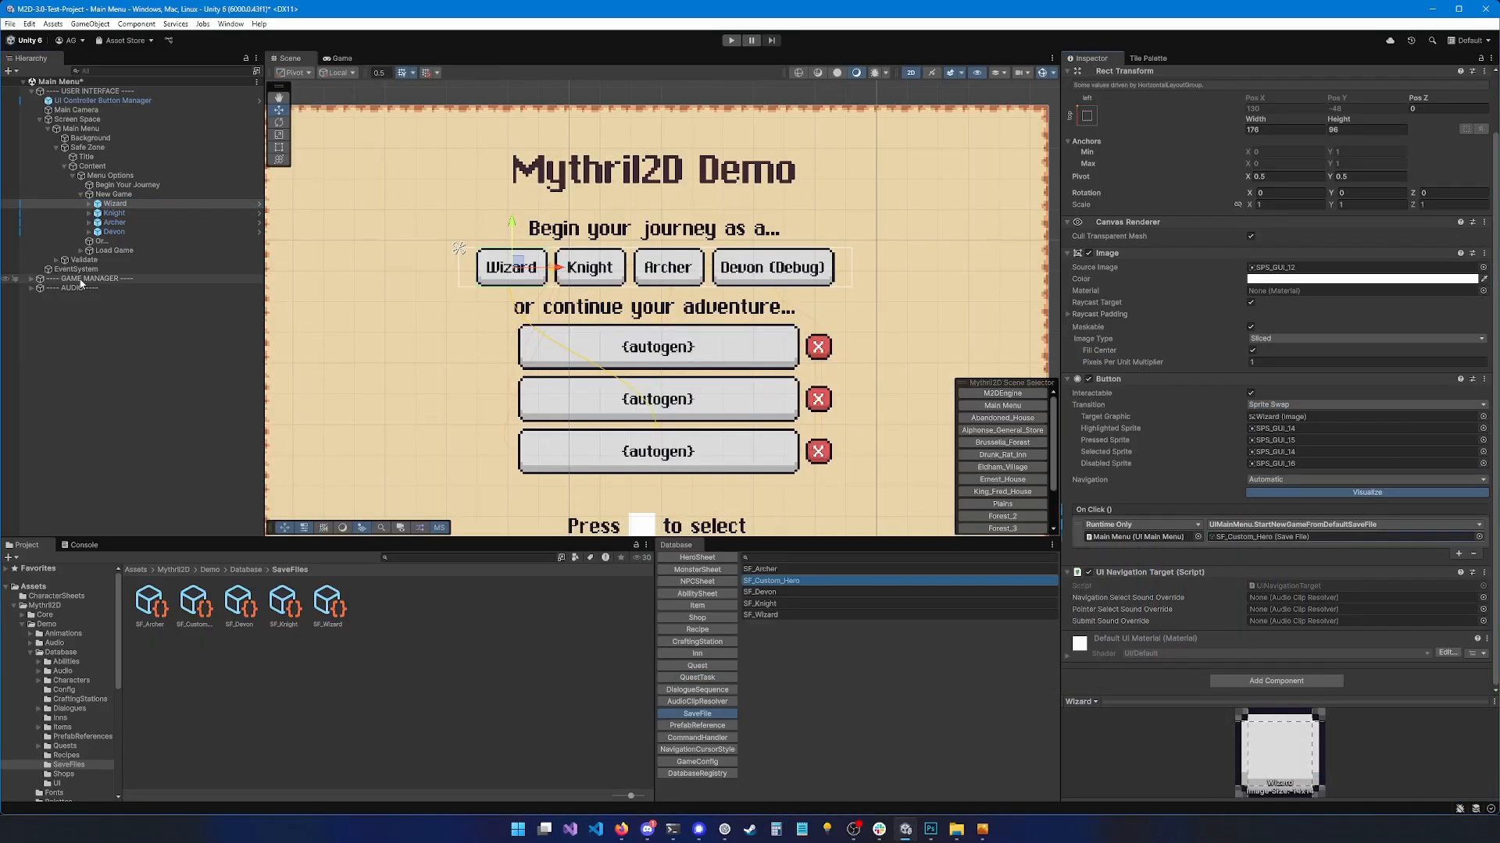
# Change the Wizard button's label text to Bandit and save the Main Menu scene
pyautogui.click(89, 204)
pyautogui.click(118, 213)
pyautogui.click(1109, 250)
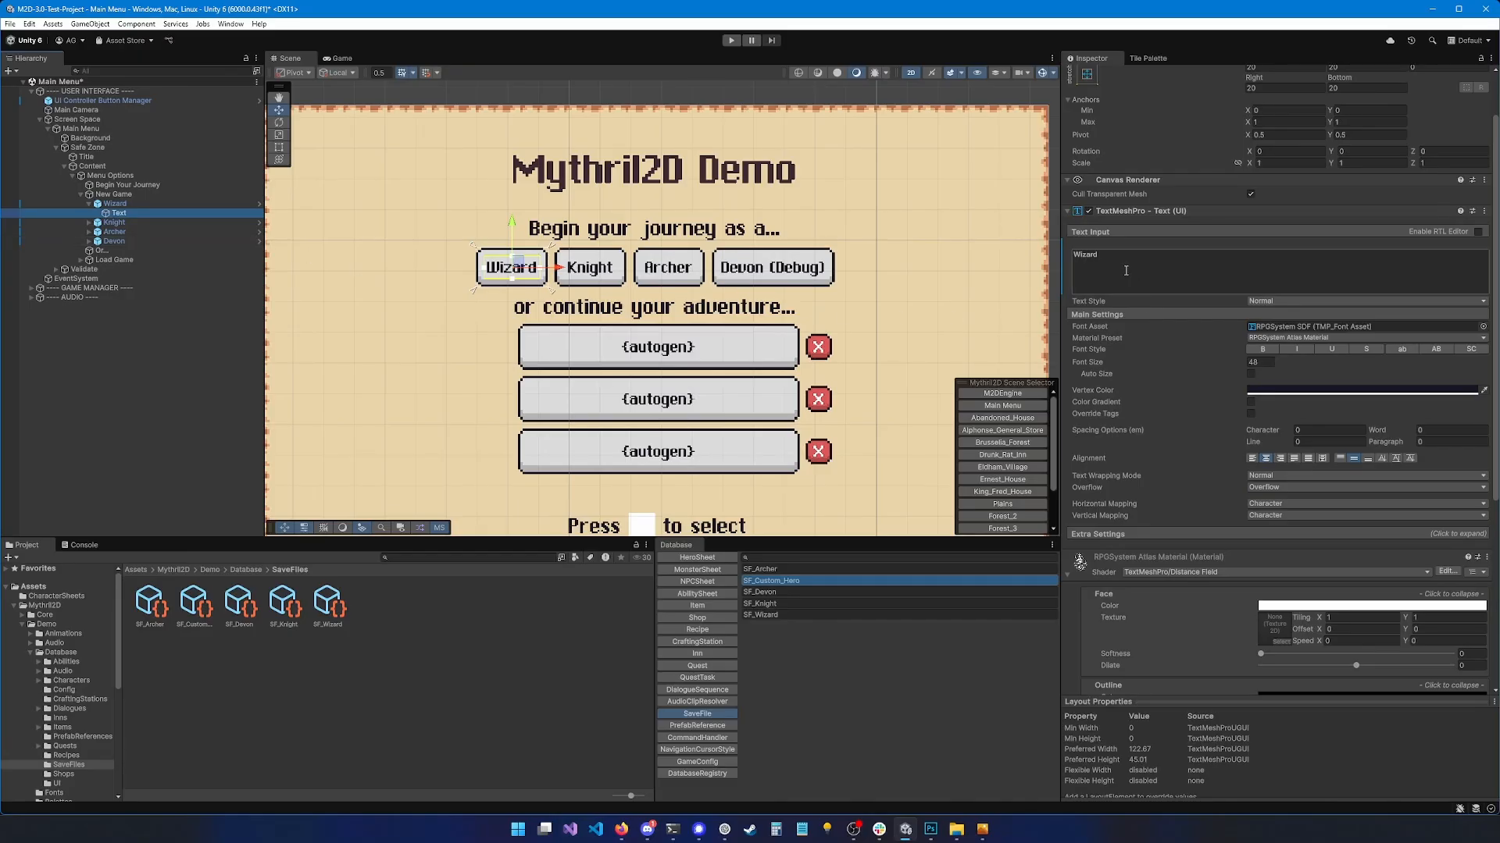
pyautogui.write('Bandit')
pyautogui.click(142, 372)
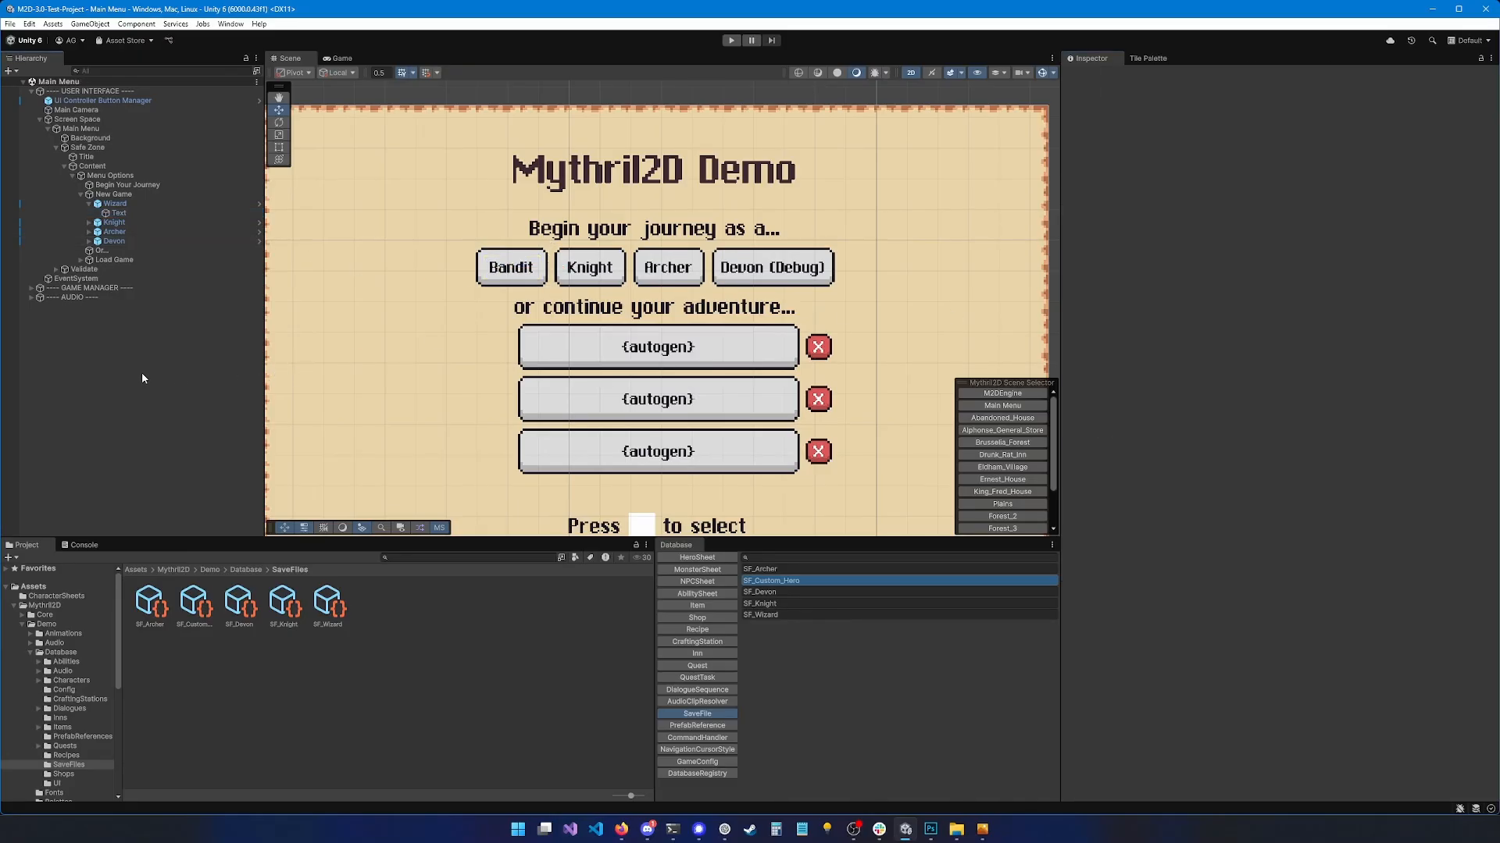
# Run the game, begin a new journey as the Bandit and advance through the opening dialogue
pyautogui.scroll(-3, 453, 350)
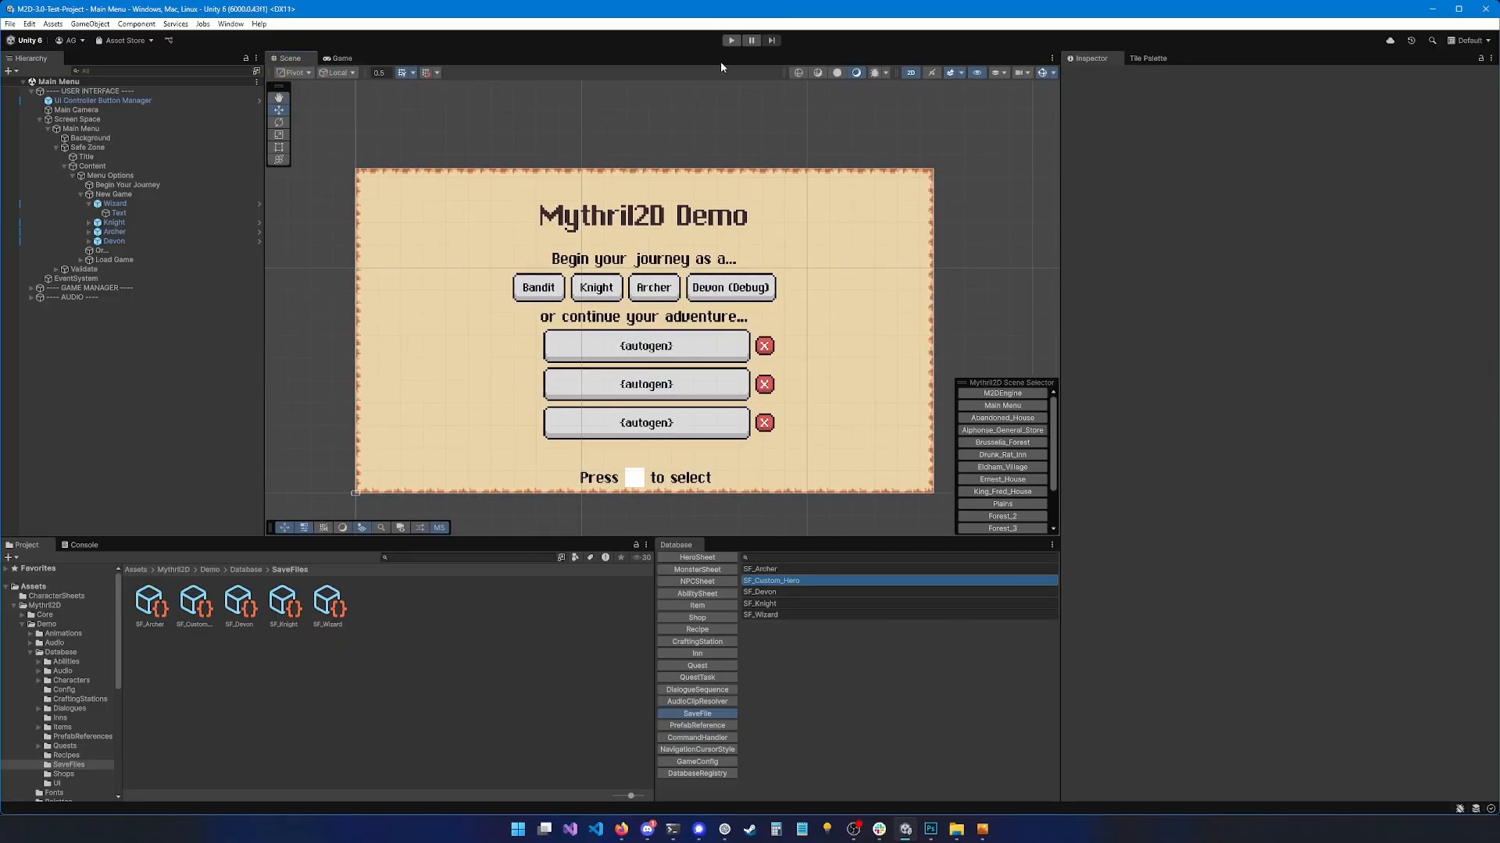
pyautogui.click(730, 41)
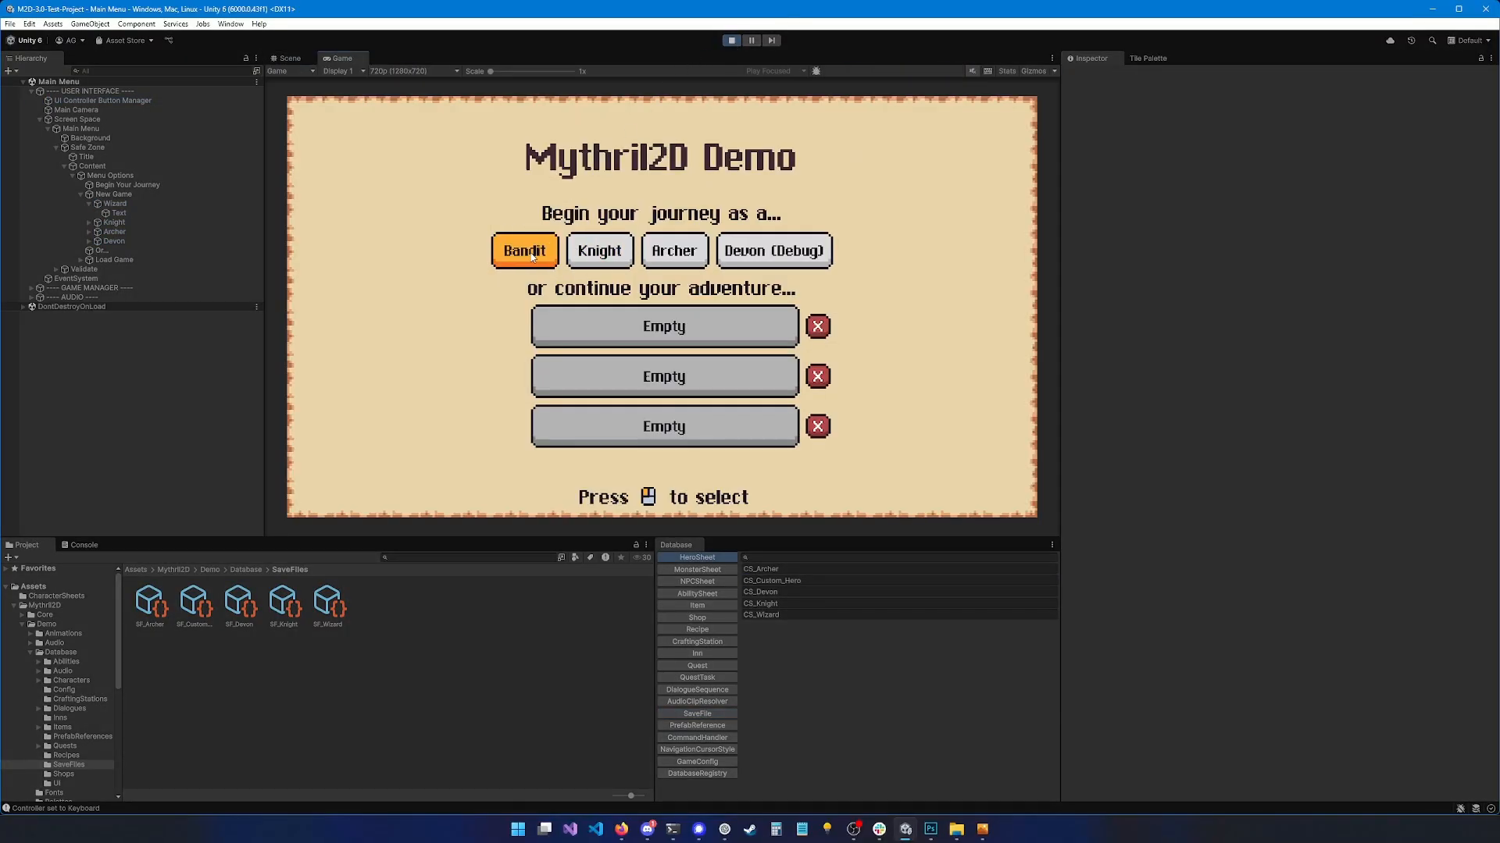
pyautogui.click(531, 254)
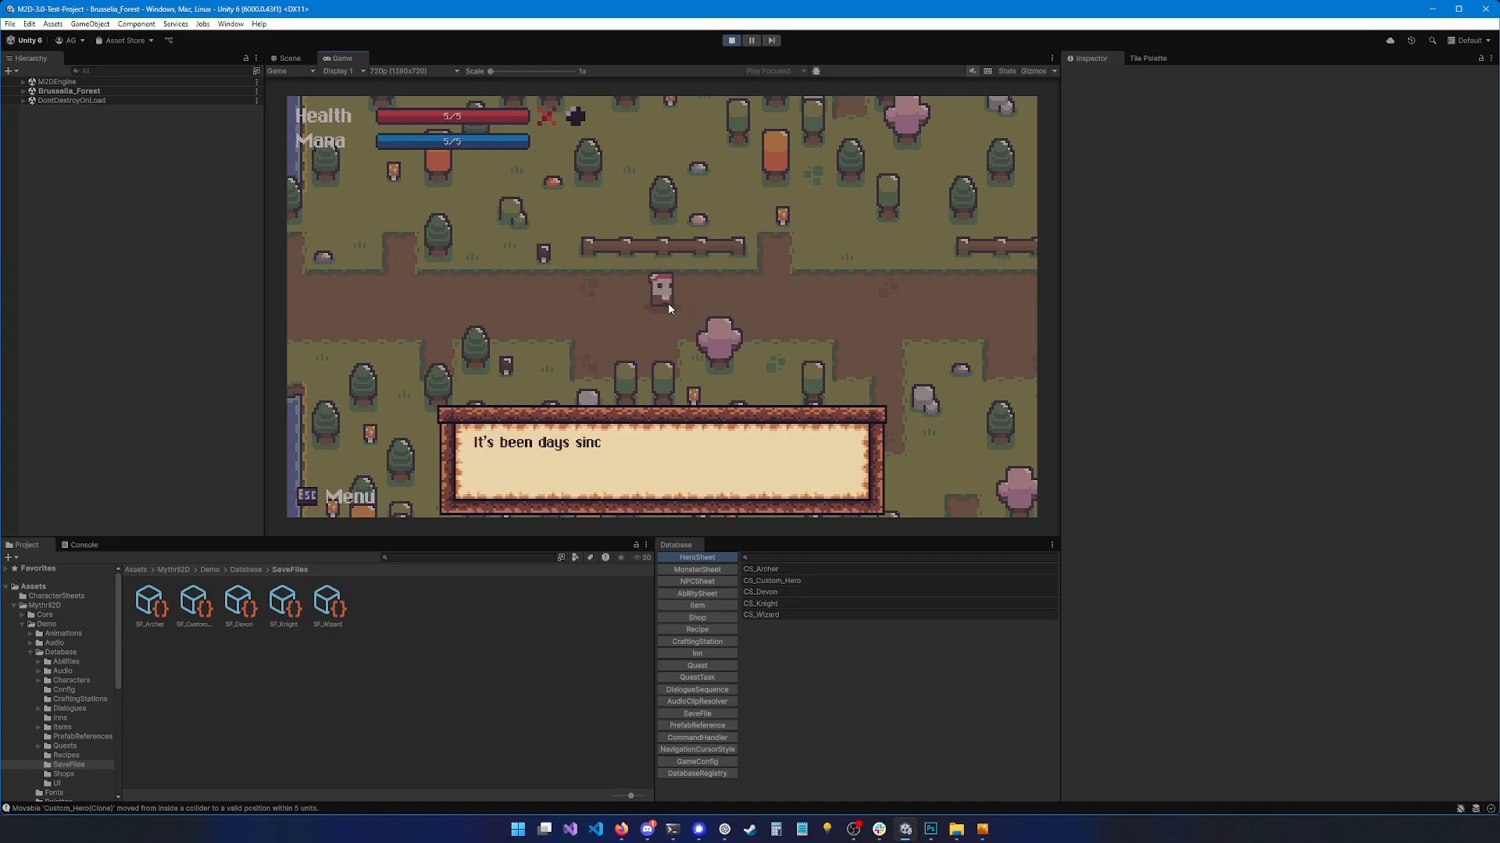
pyautogui.press('space')
pyautogui.press('space')
pyautogui.press('space')
pyautogui.press('space')
pyautogui.press('space')
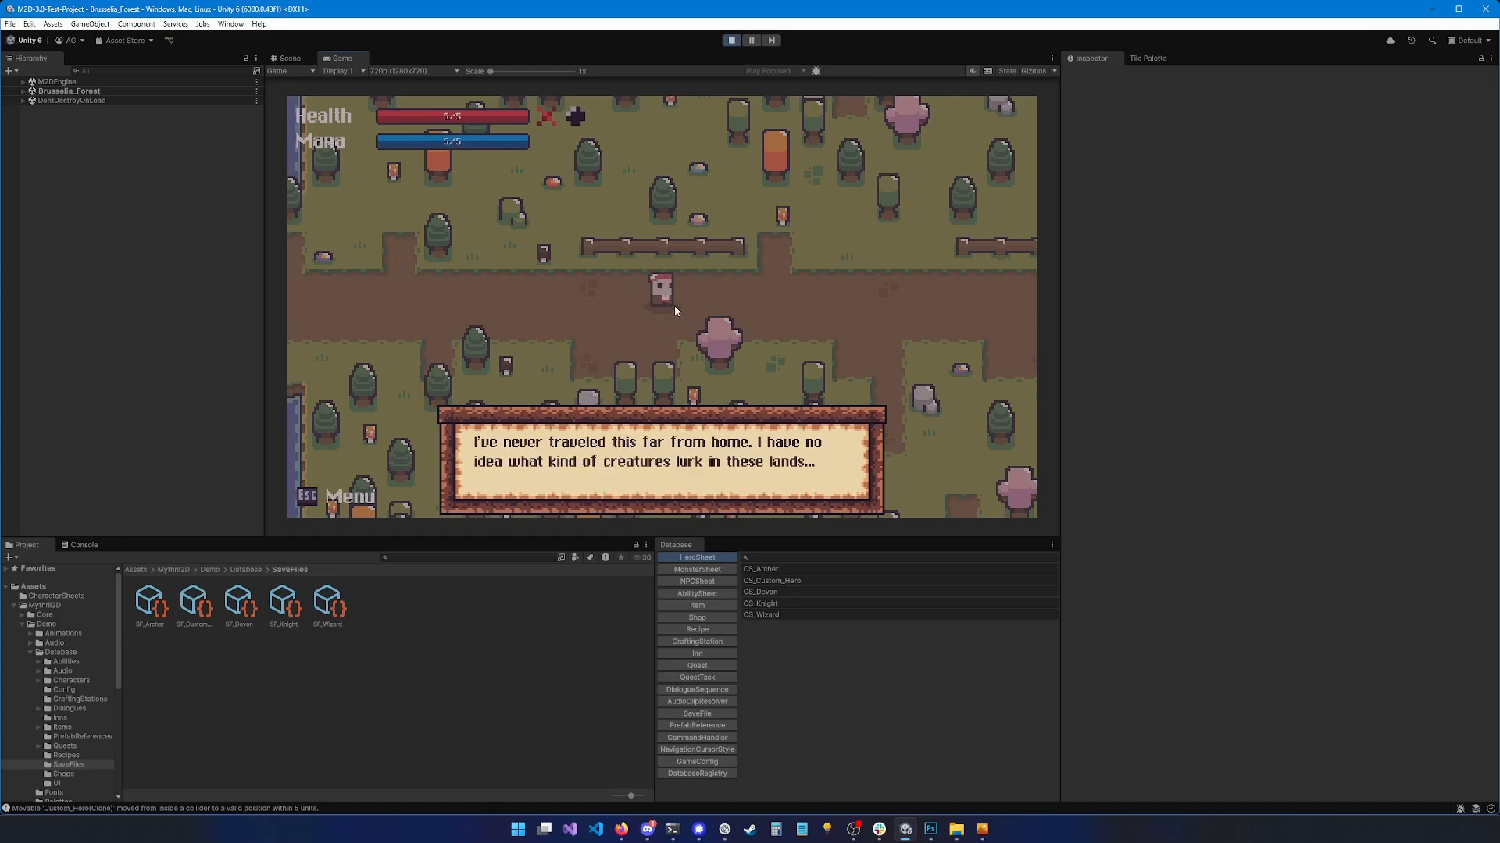
pyautogui.press('space')
pyautogui.press('space')
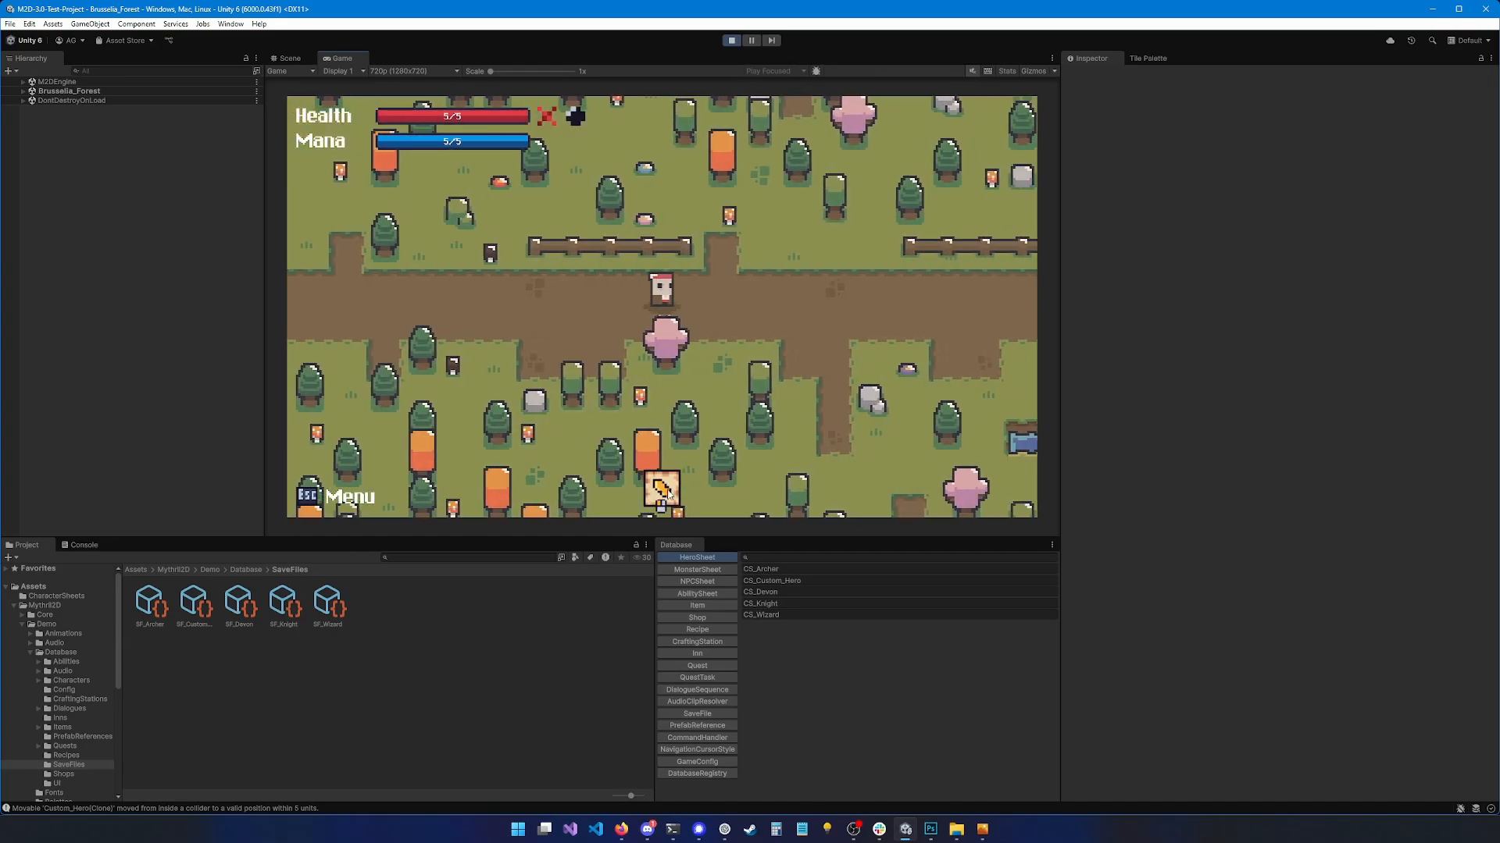
# Walk the custom hero east along the forest path, try out its ability and stop the playtest
pyautogui.press('Right')
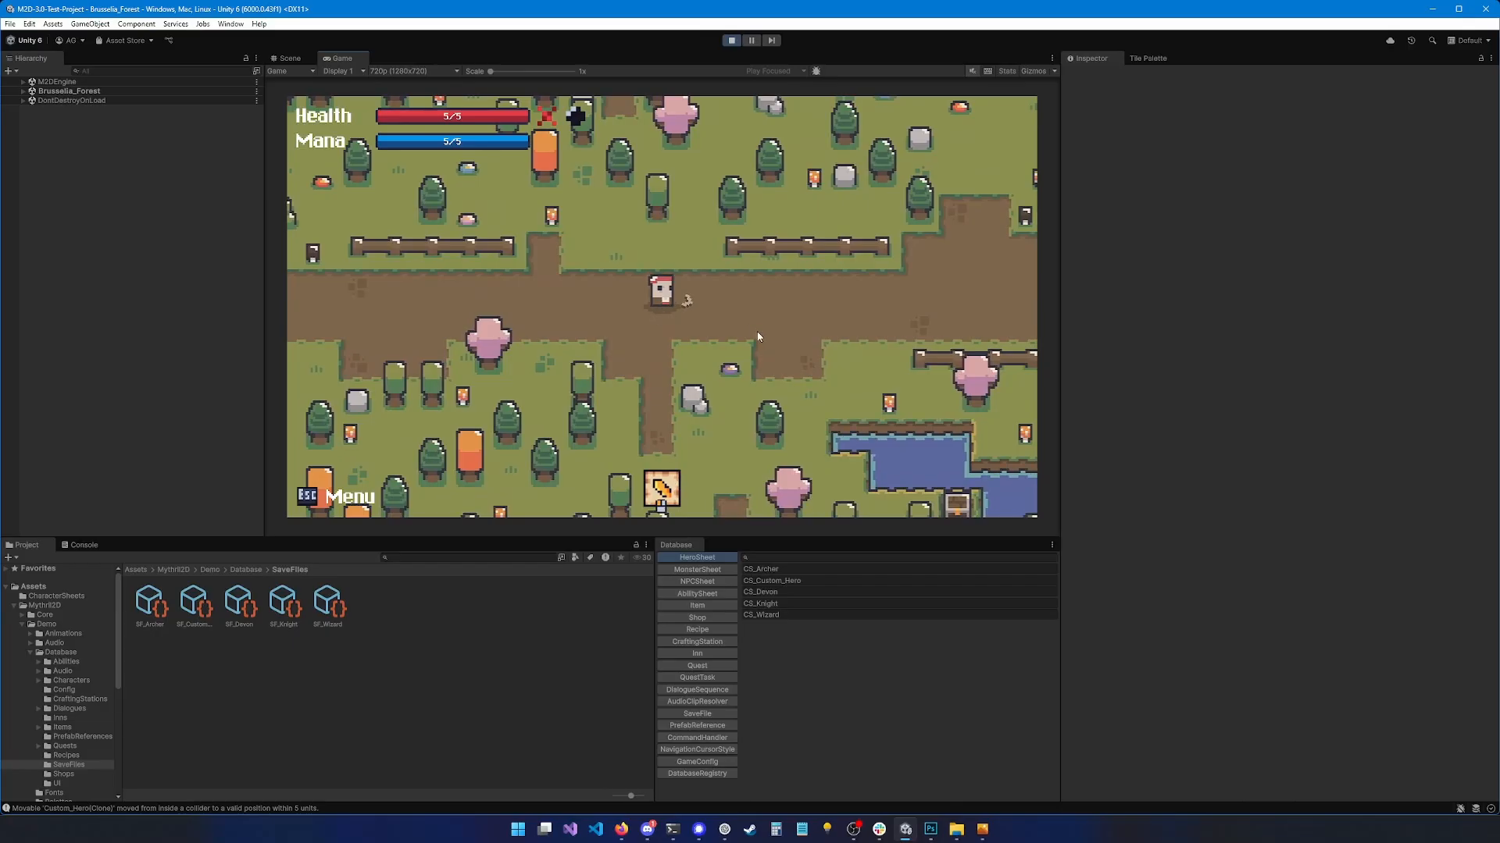
pyautogui.press('d')
pyautogui.click(841, 312)
pyautogui.press('d')
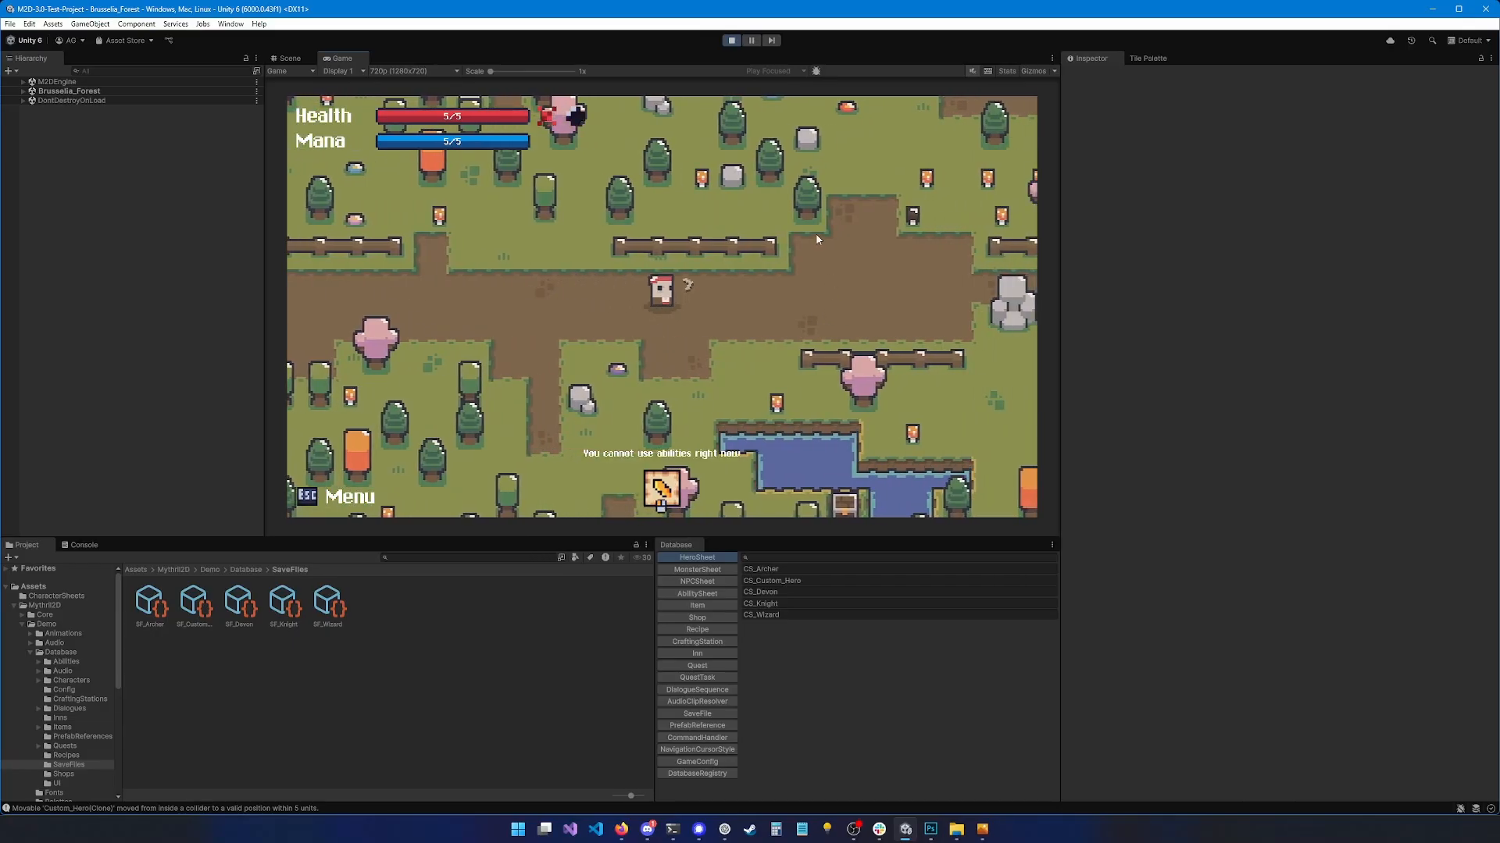
pyautogui.hotkey('ctrl', 'p')
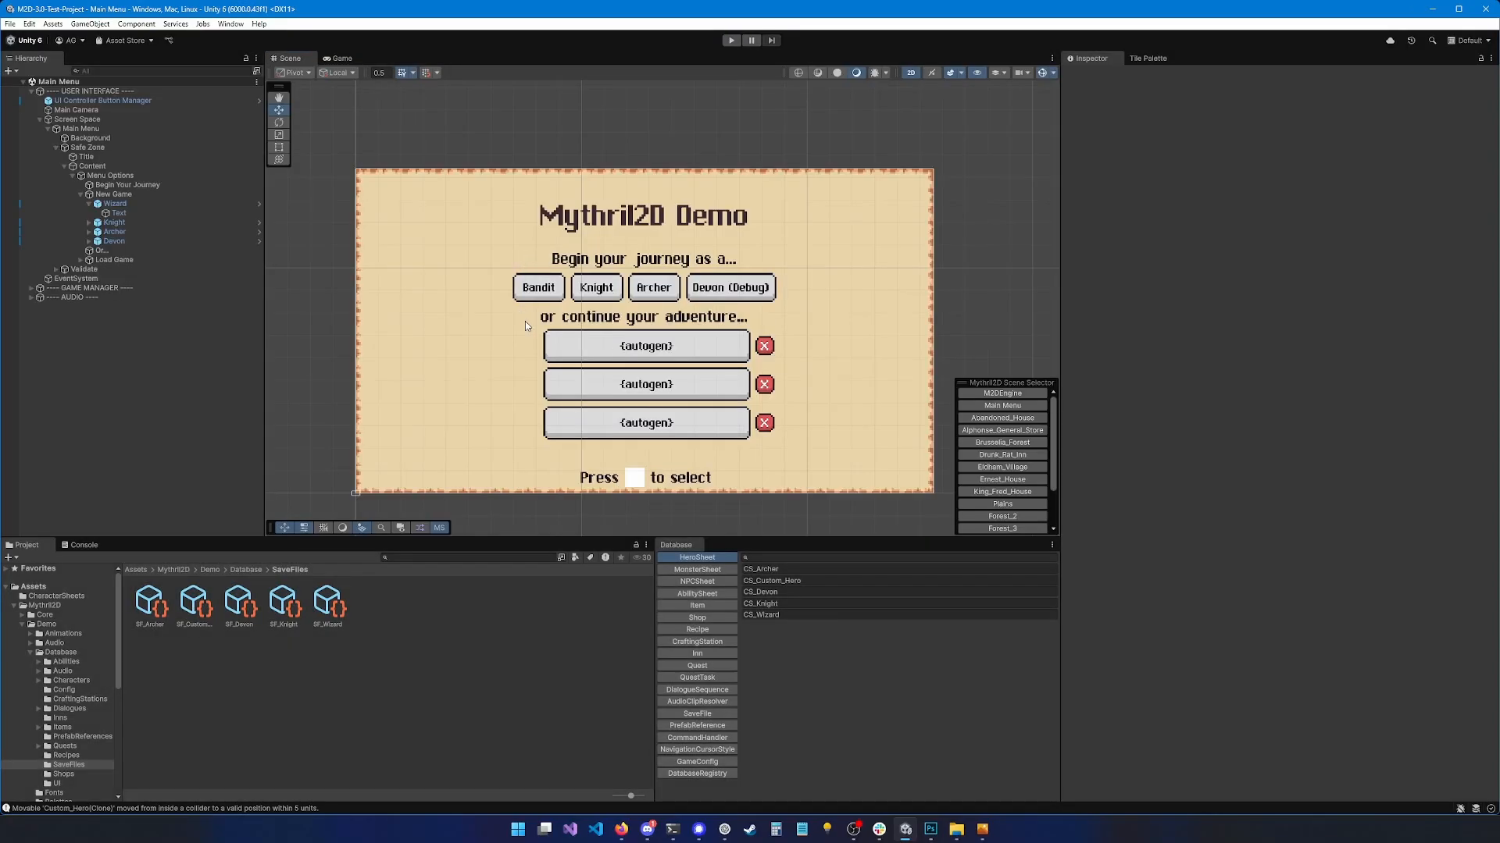
pyautogui.scroll(-2, 525, 321)
pyautogui.scroll(2, 578, 336)
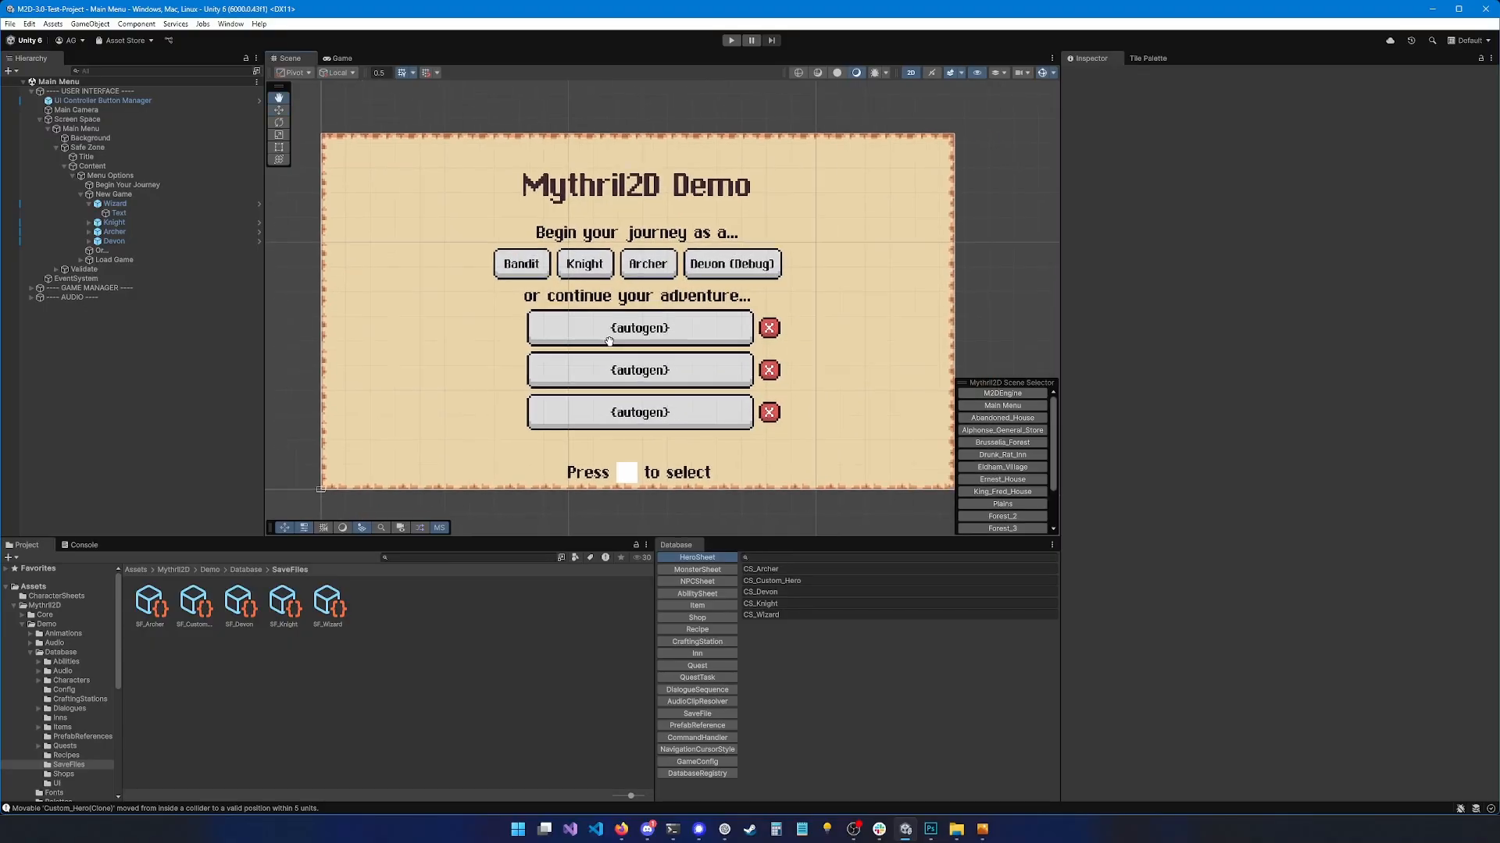
pyautogui.moveTo(609, 341); pyautogui.dragTo(590, 348)
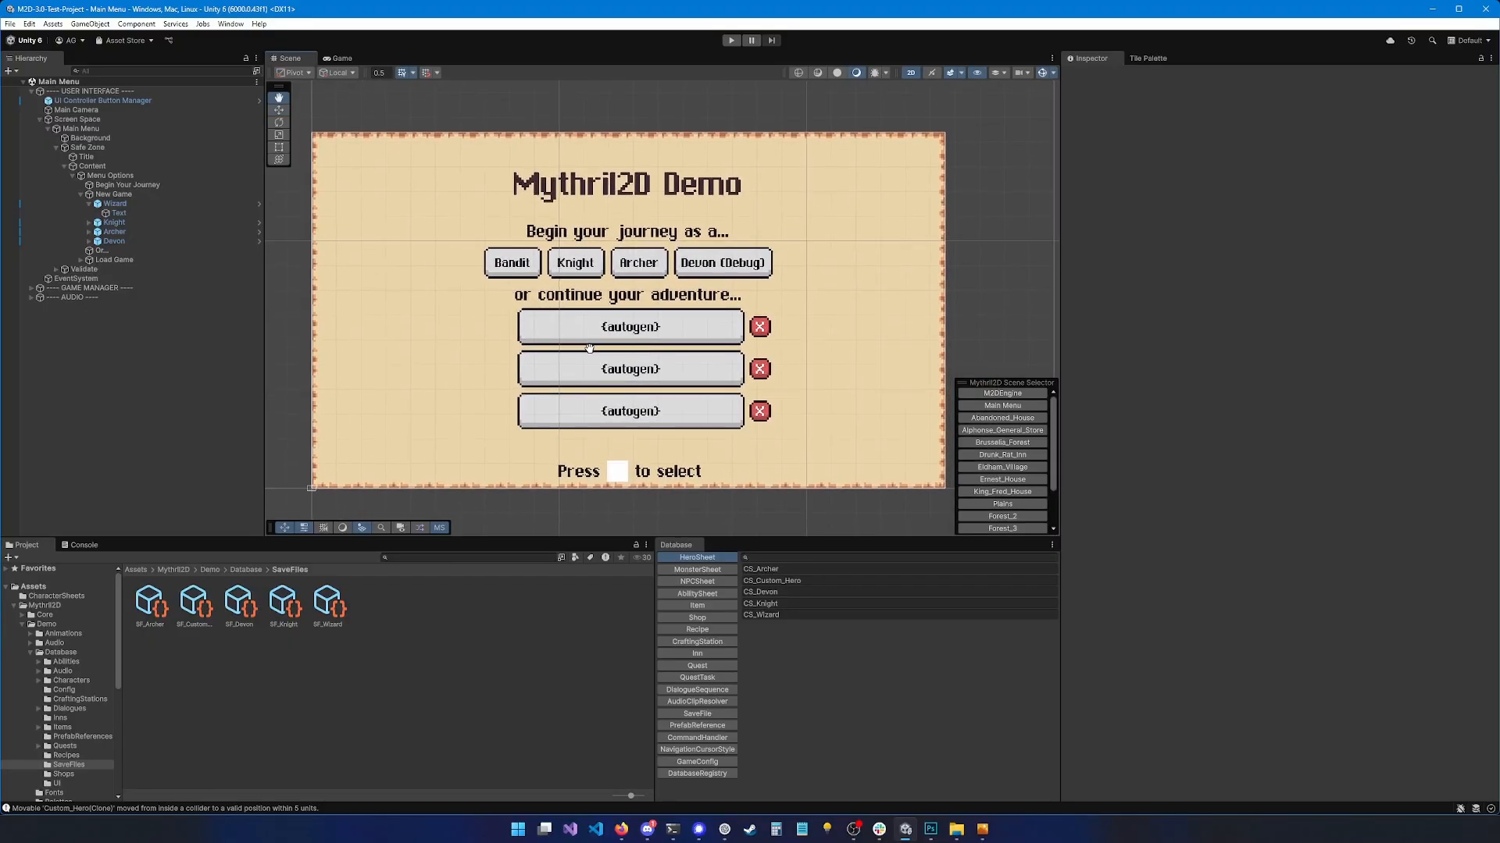
pyautogui.moveTo(589, 349); pyautogui.dragTo(588, 342, button='middle')
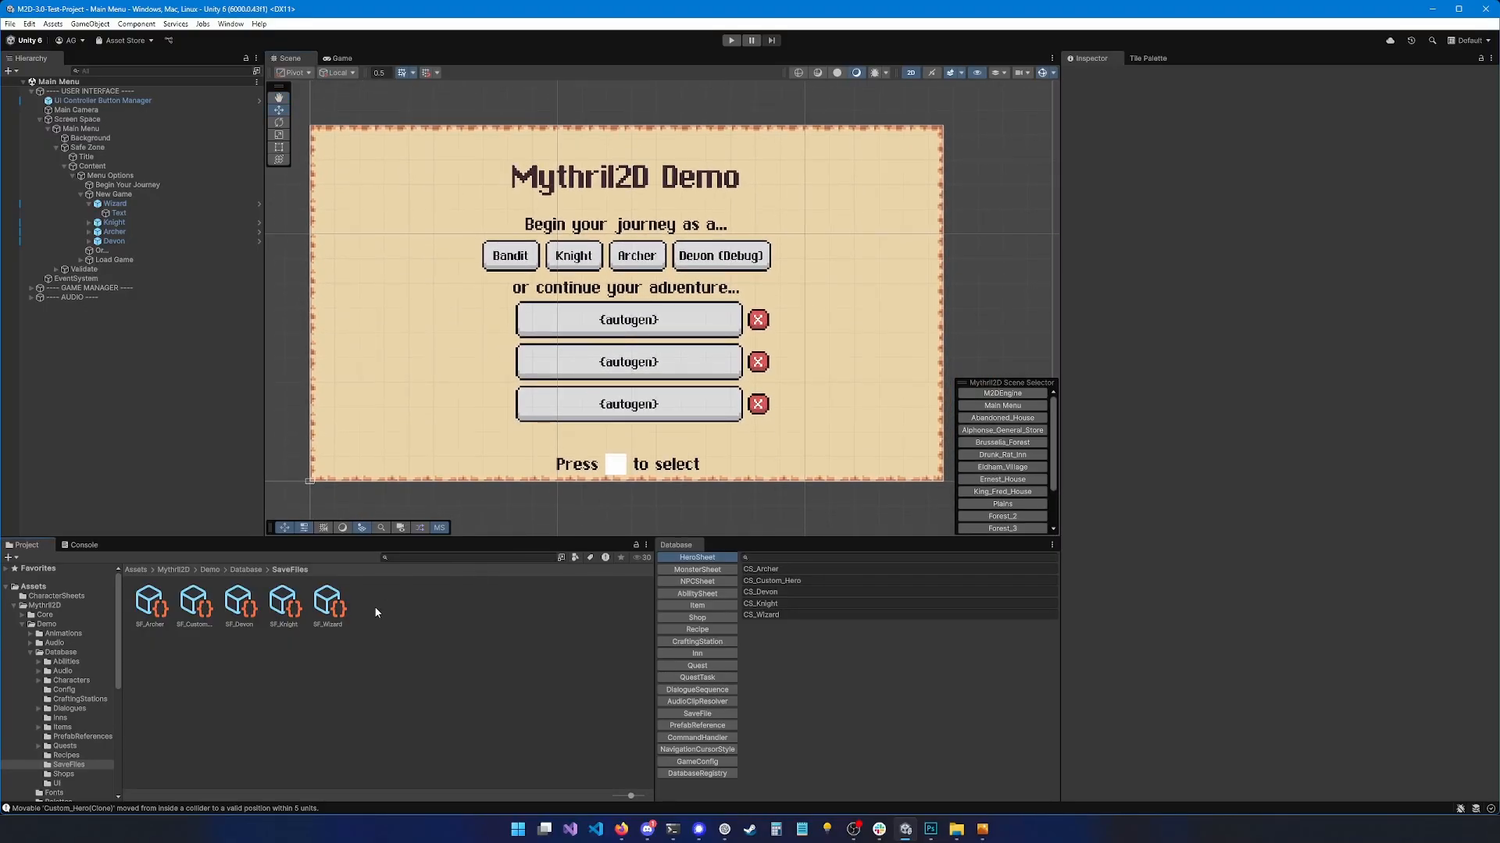
# Browse the NPC and monster sheets in the database and examine the initial stat values of CS_Skeleton
pyautogui.click(688, 581)
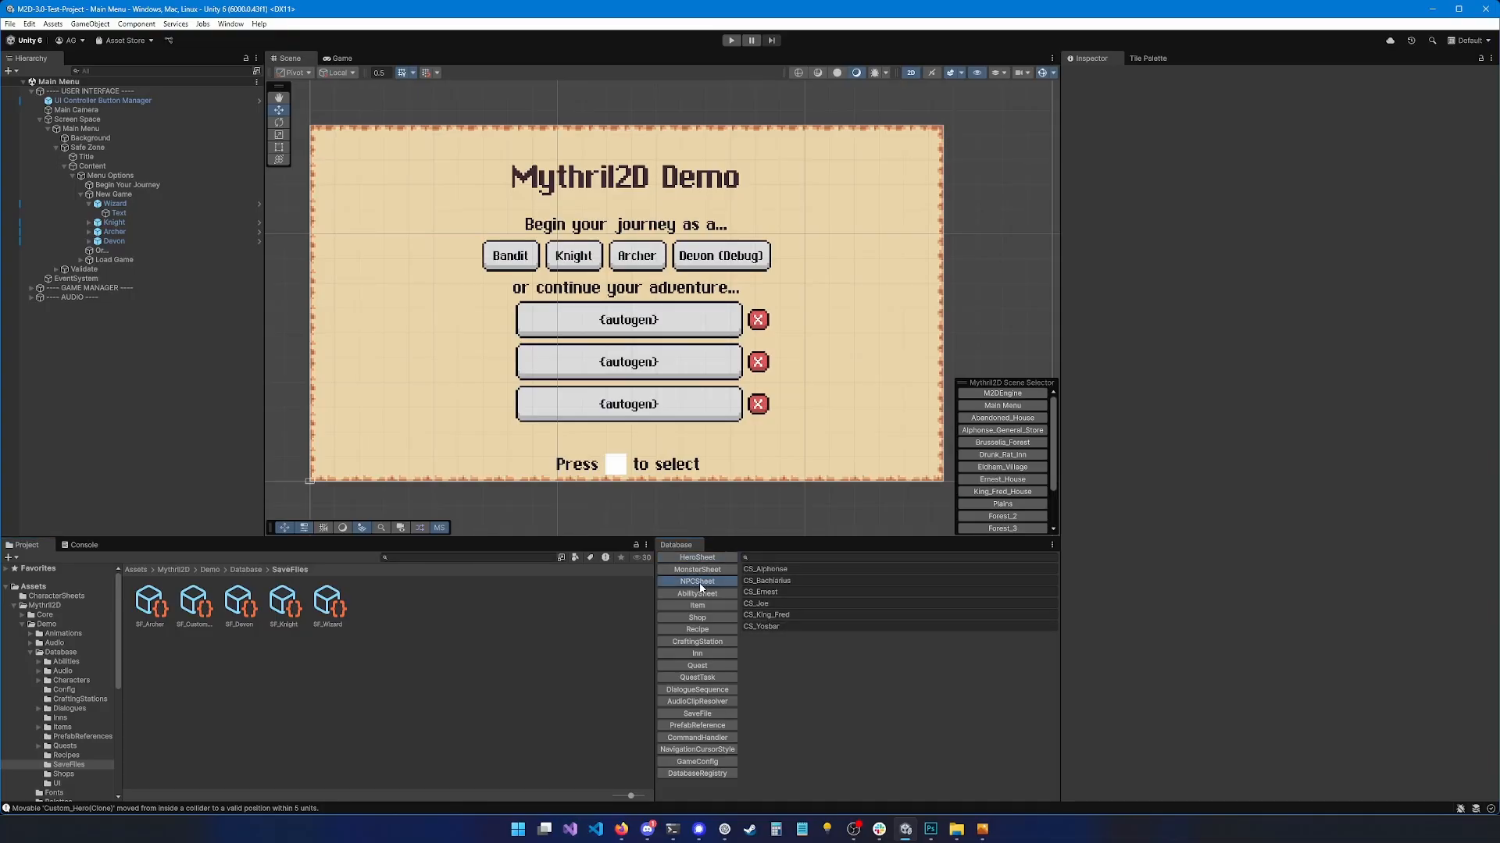
pyautogui.click(697, 572)
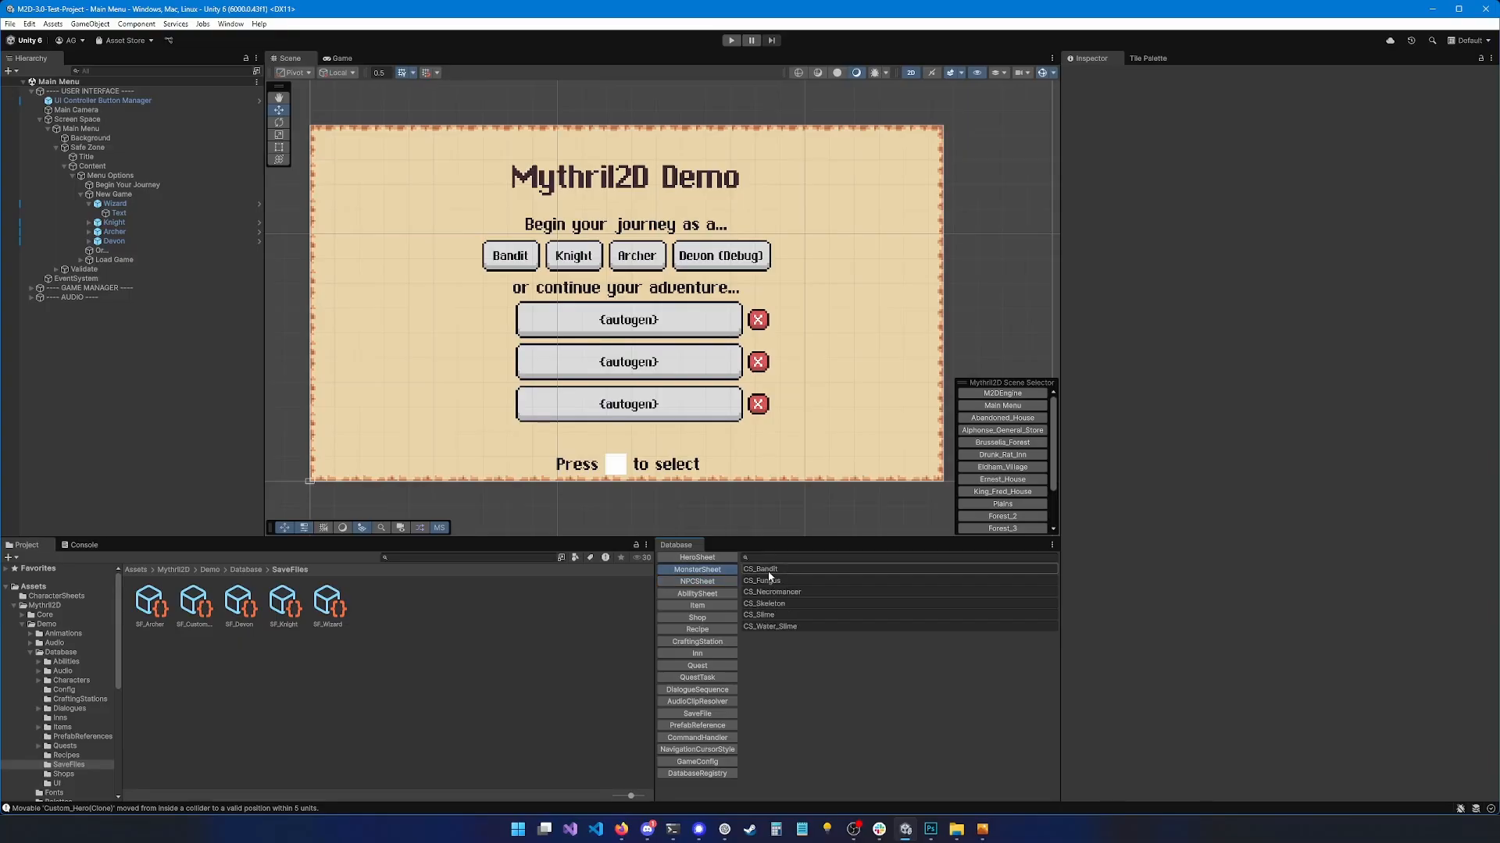
pyautogui.click(770, 603)
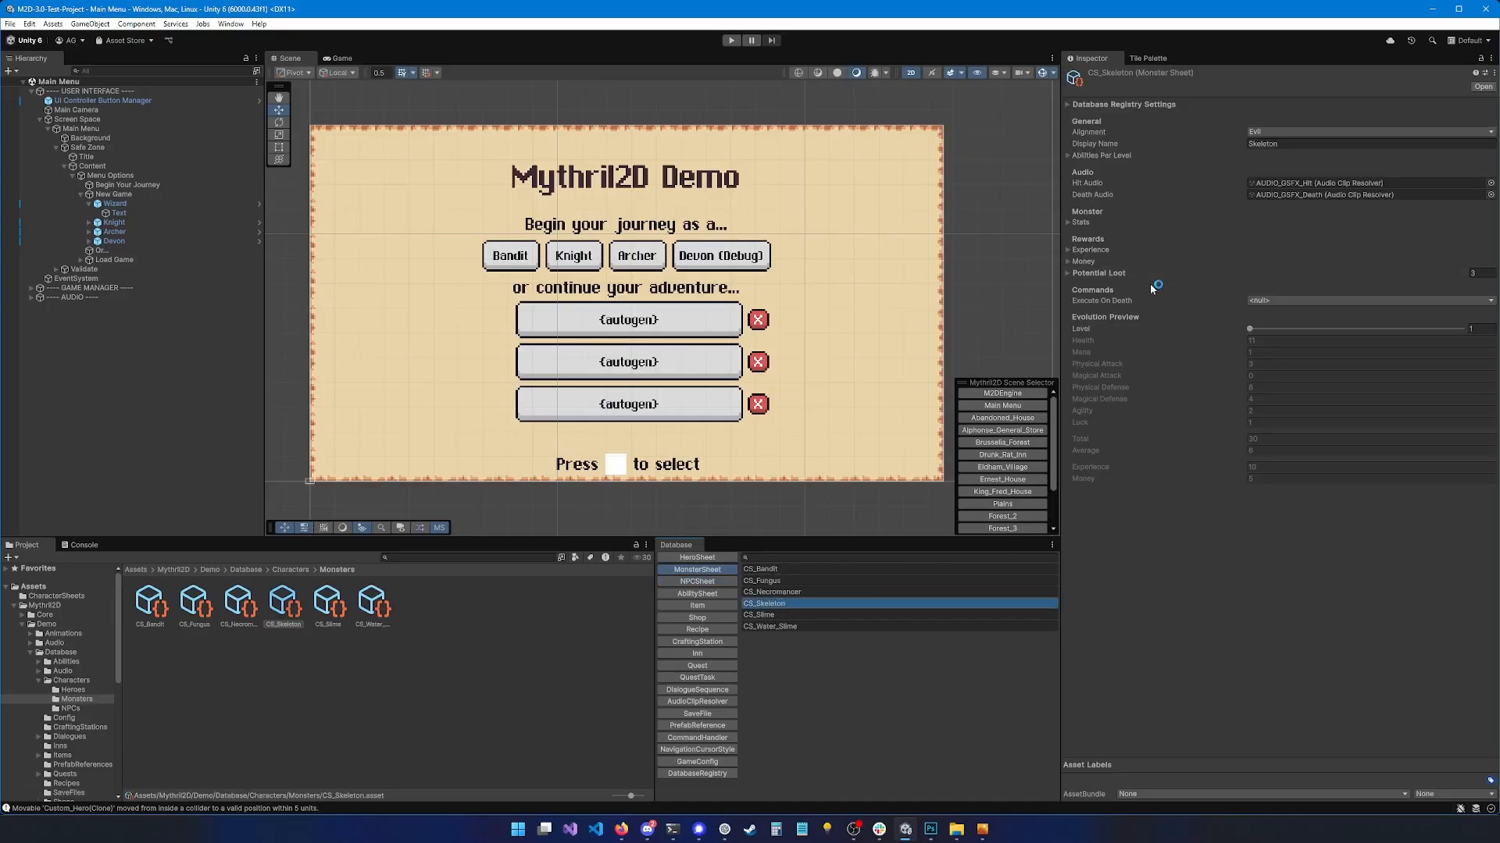
pyautogui.click(1079, 222)
pyautogui.click(1109, 235)
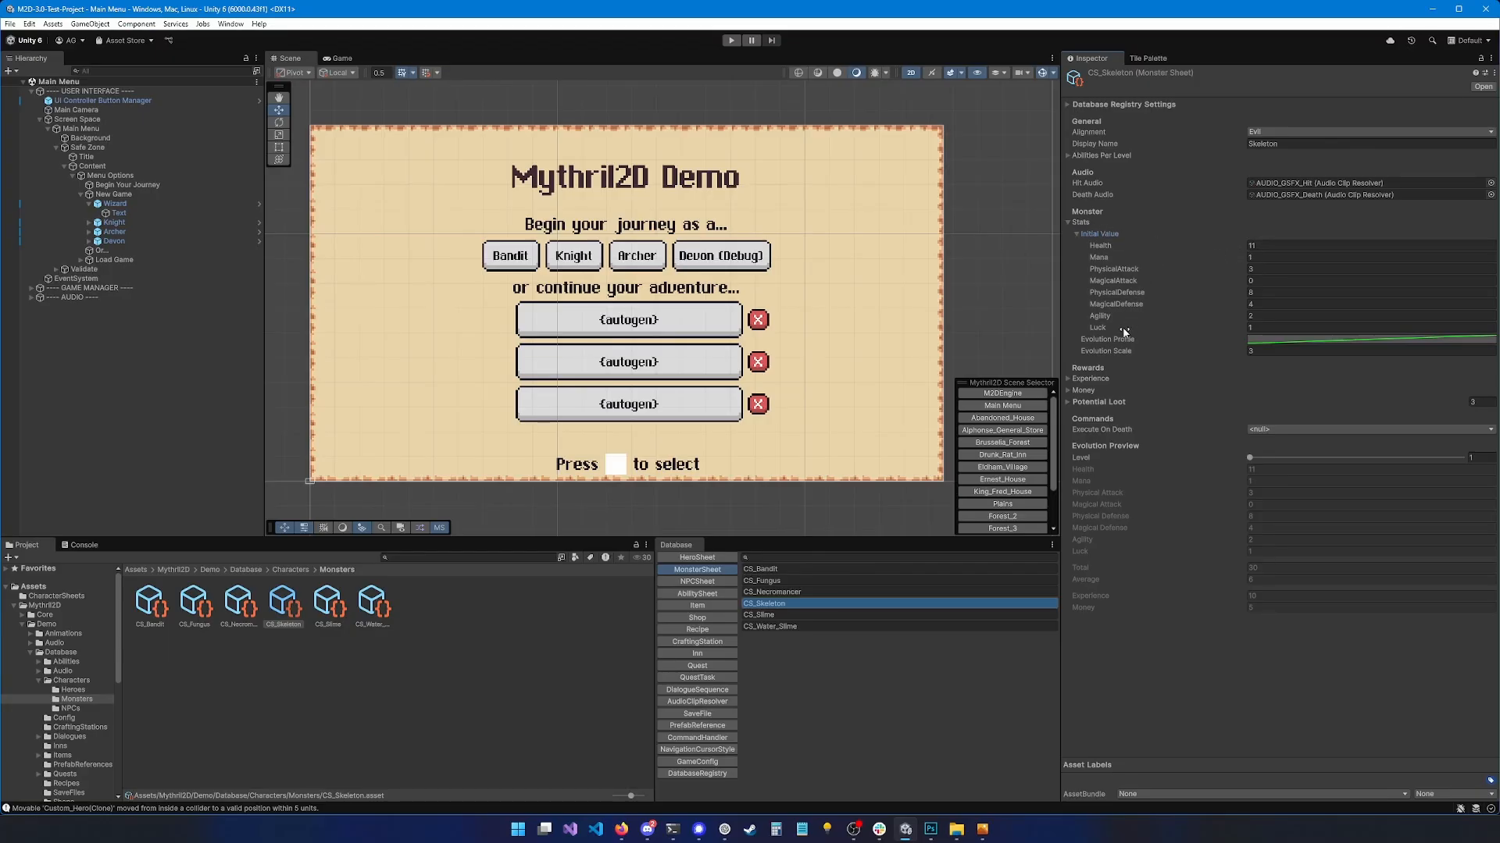
# Review the three Potential Loot entries of CS_Skeleton and the condition types available for the first entry
pyautogui.click(1068, 401)
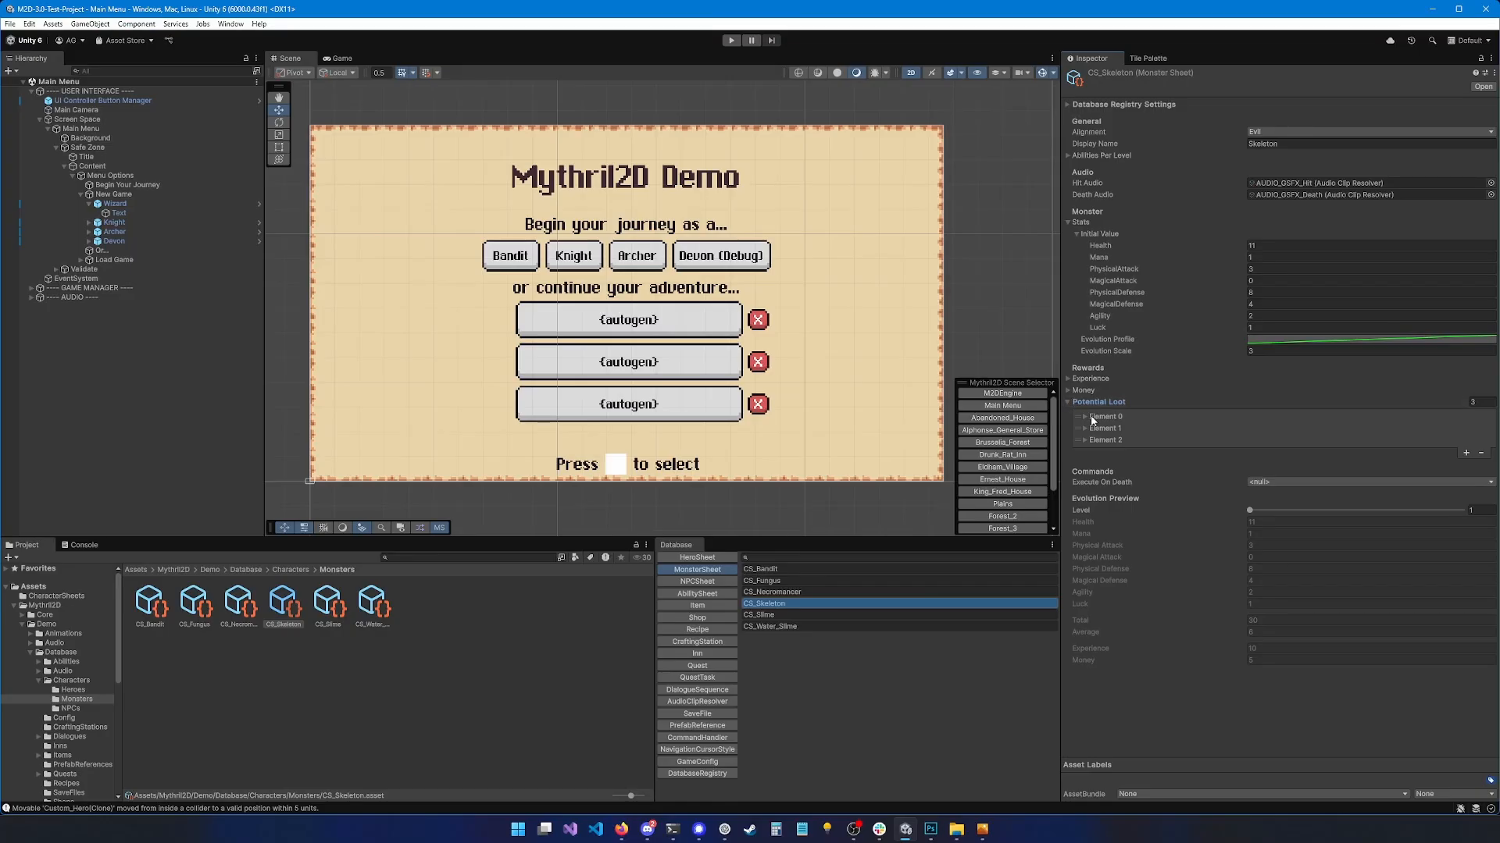
pyautogui.click(1086, 416)
pyautogui.click(1087, 499)
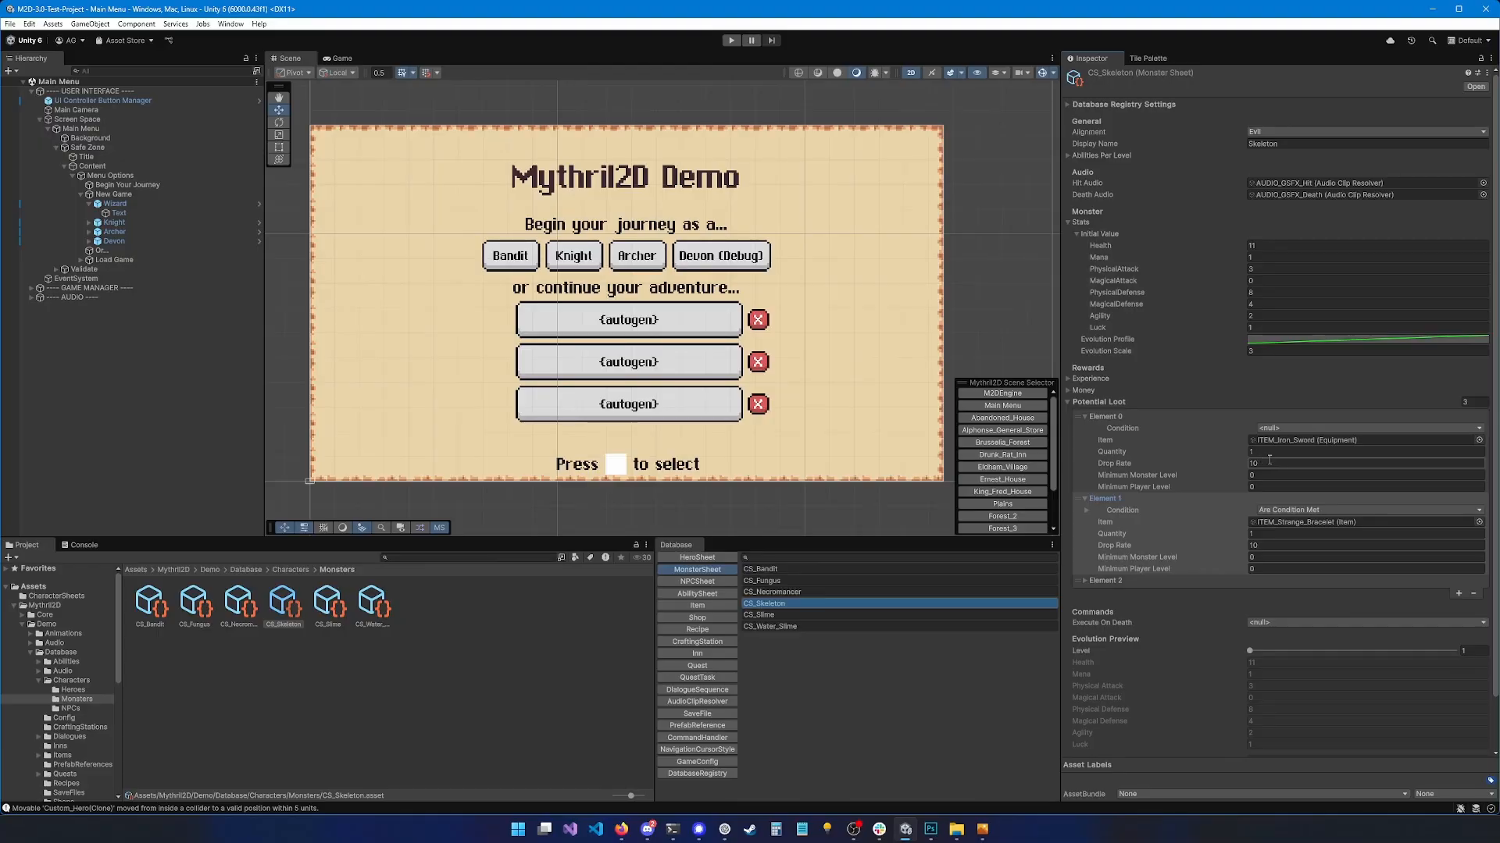
pyautogui.click(1095, 581)
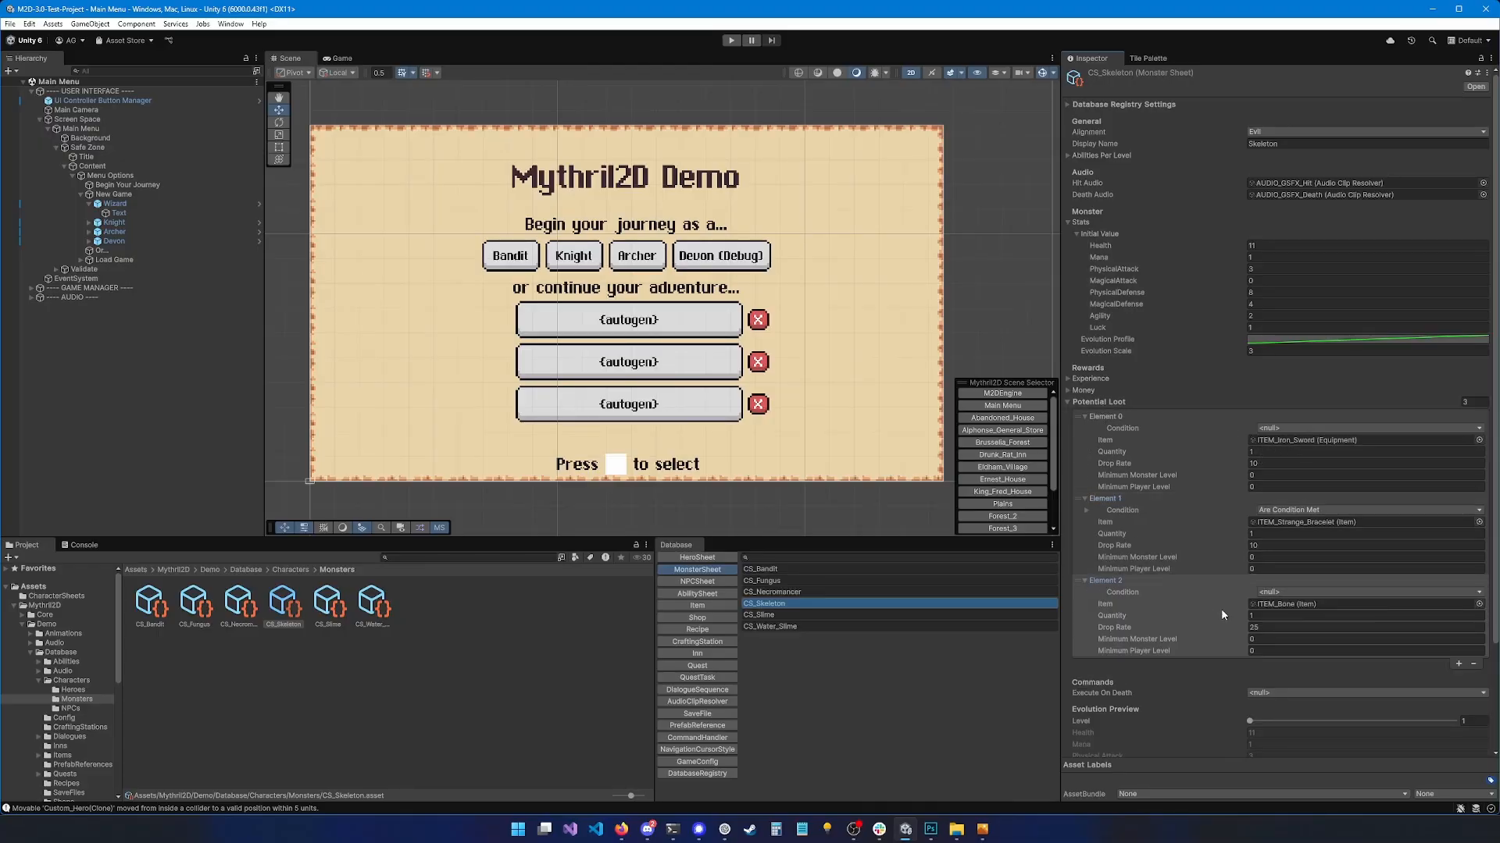
pyautogui.click(1288, 428)
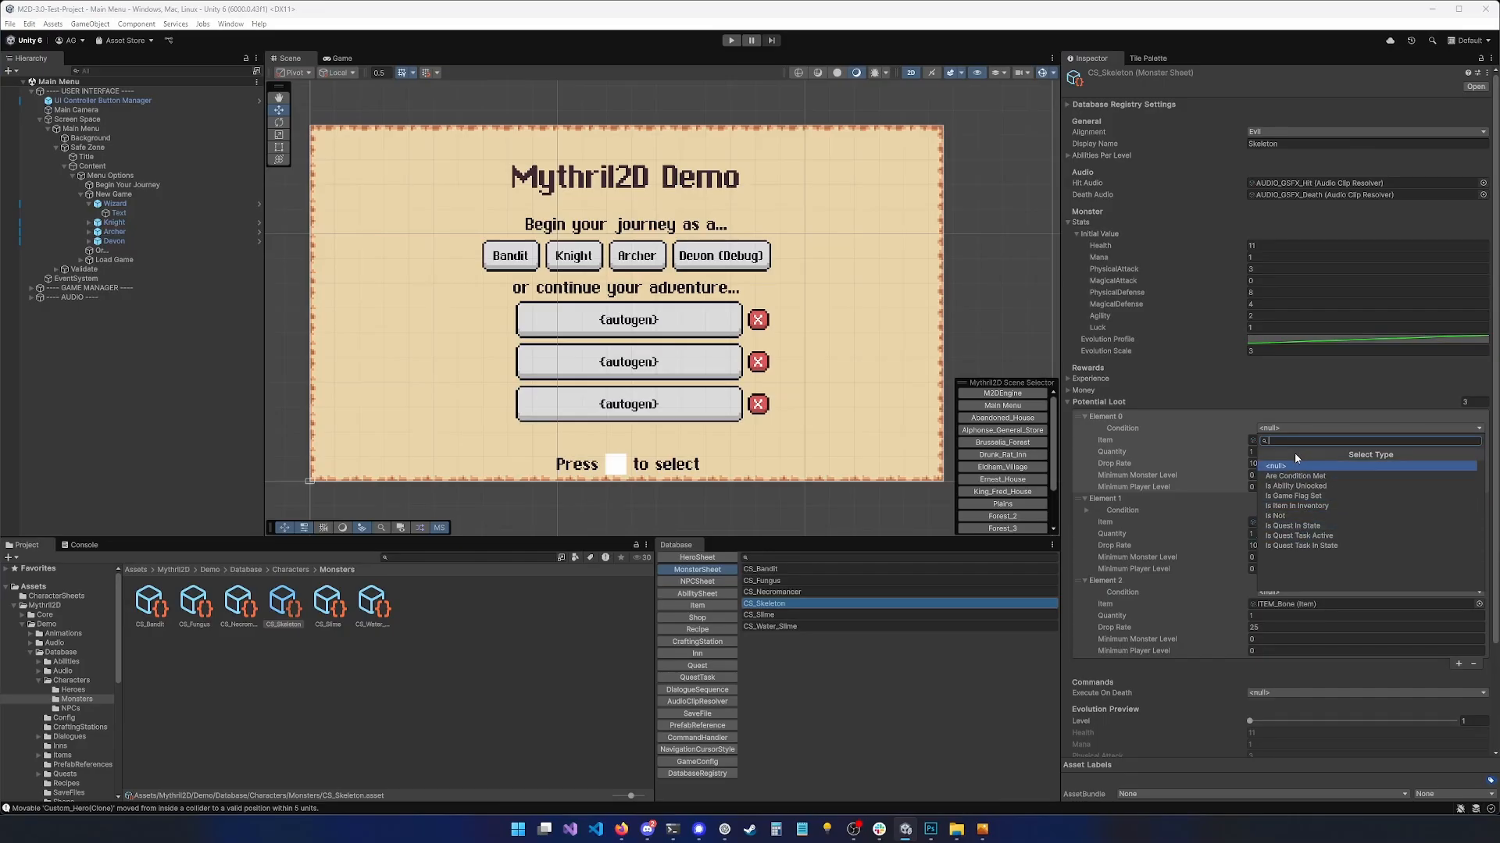
pyautogui.click(1279, 466)
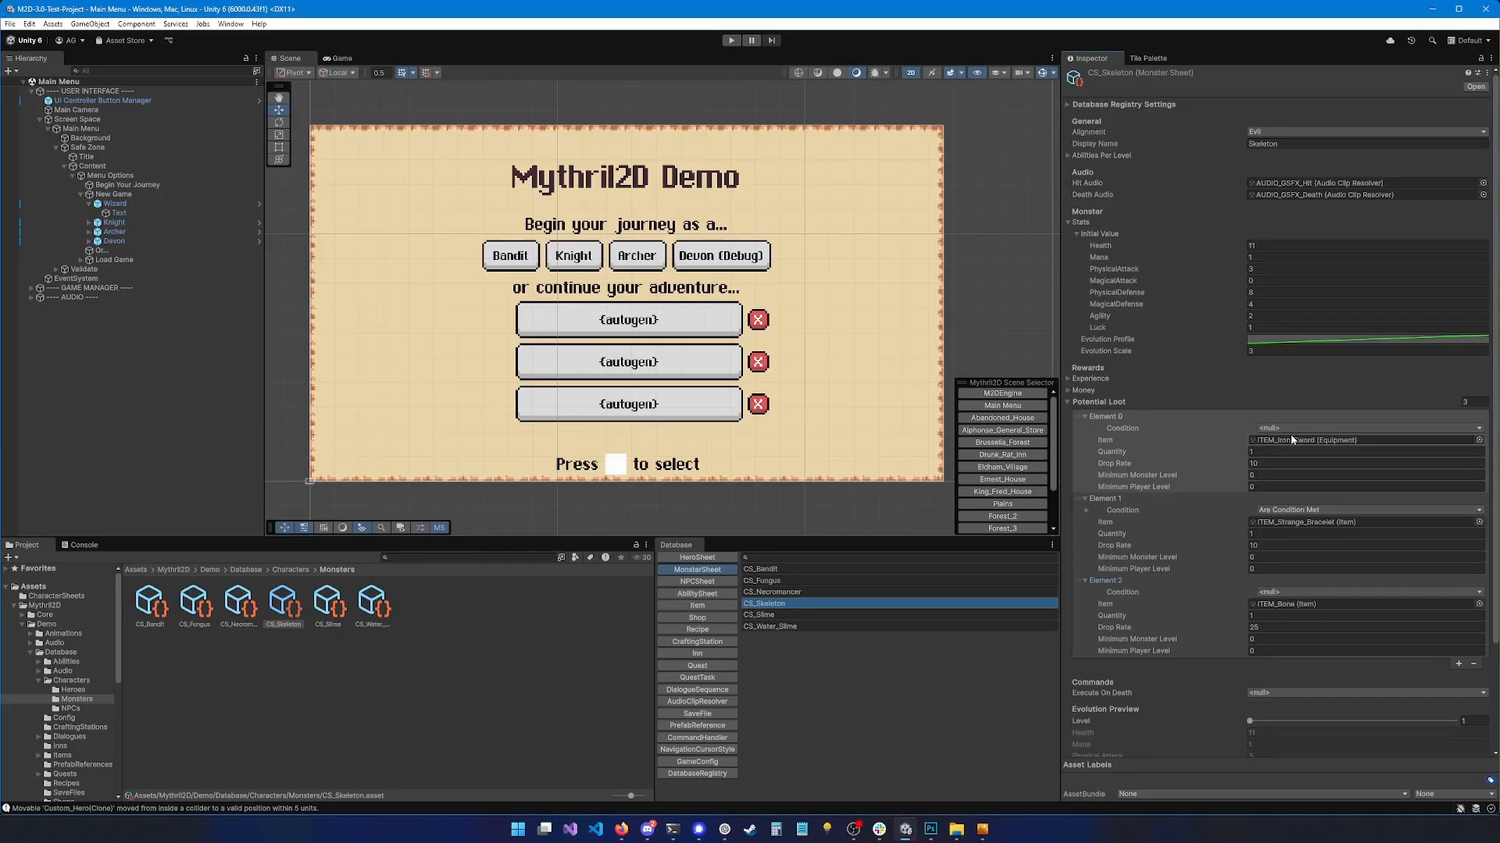
# Set the Alignment of the CS_Ernest NPC sheet to Good and clear the asset selection
pyautogui.hotkey('ctrl', 'z')
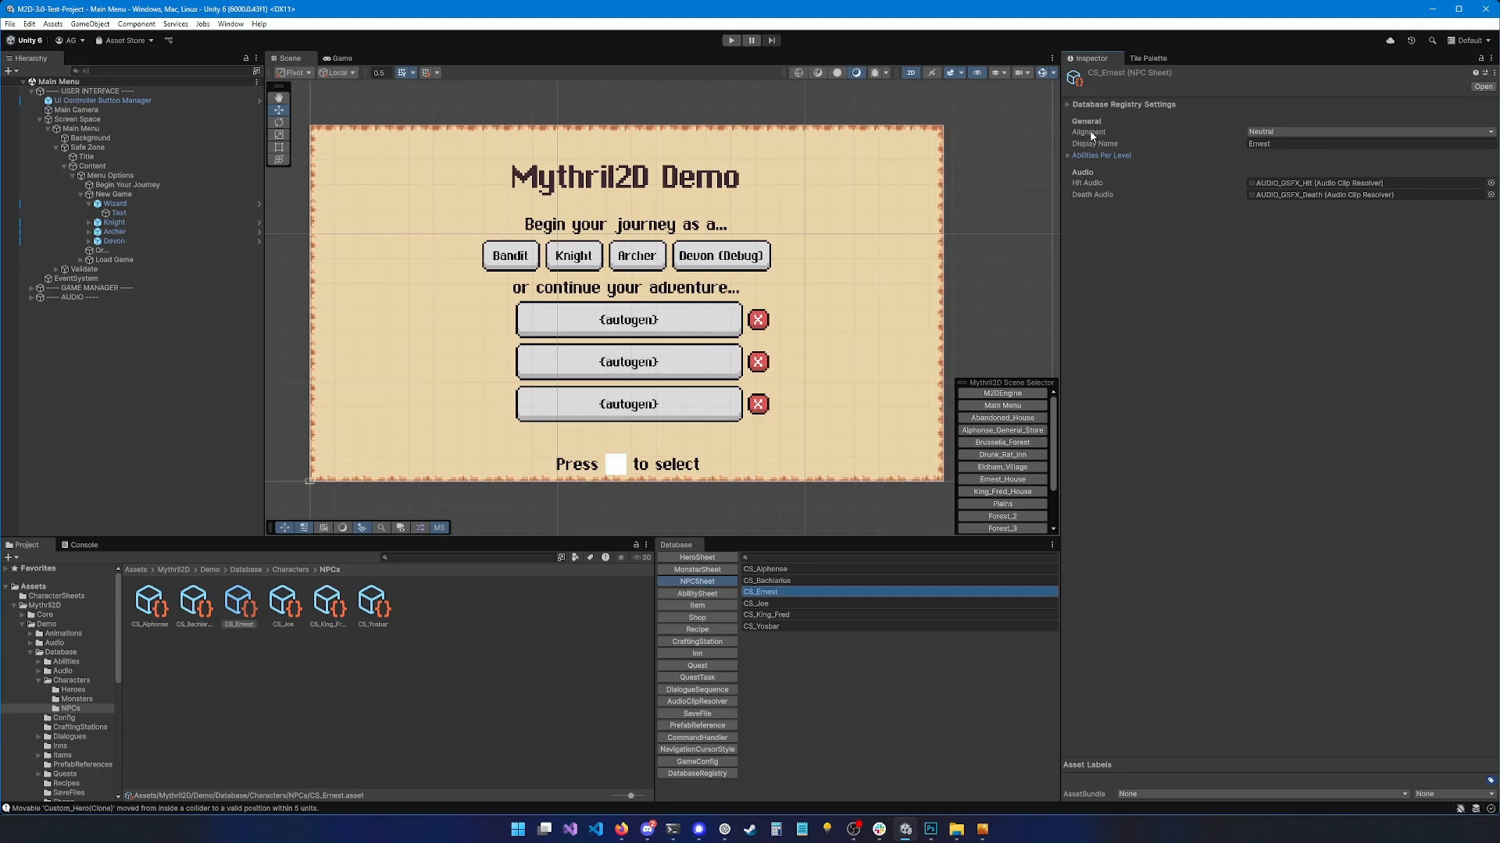
pyautogui.click(1261, 132)
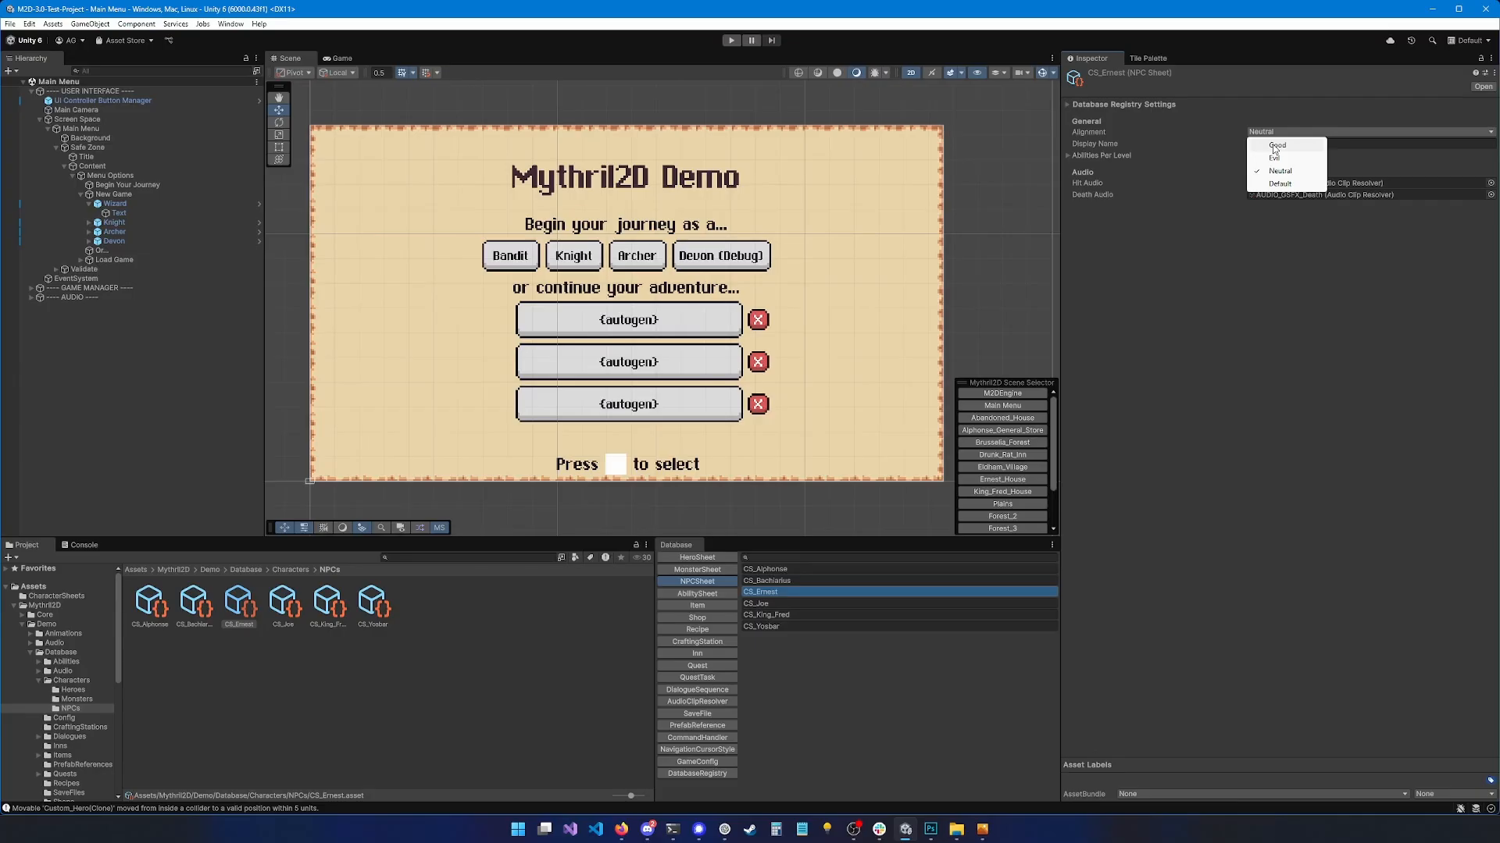
pyautogui.click(1275, 147)
pyautogui.click(550, 633)
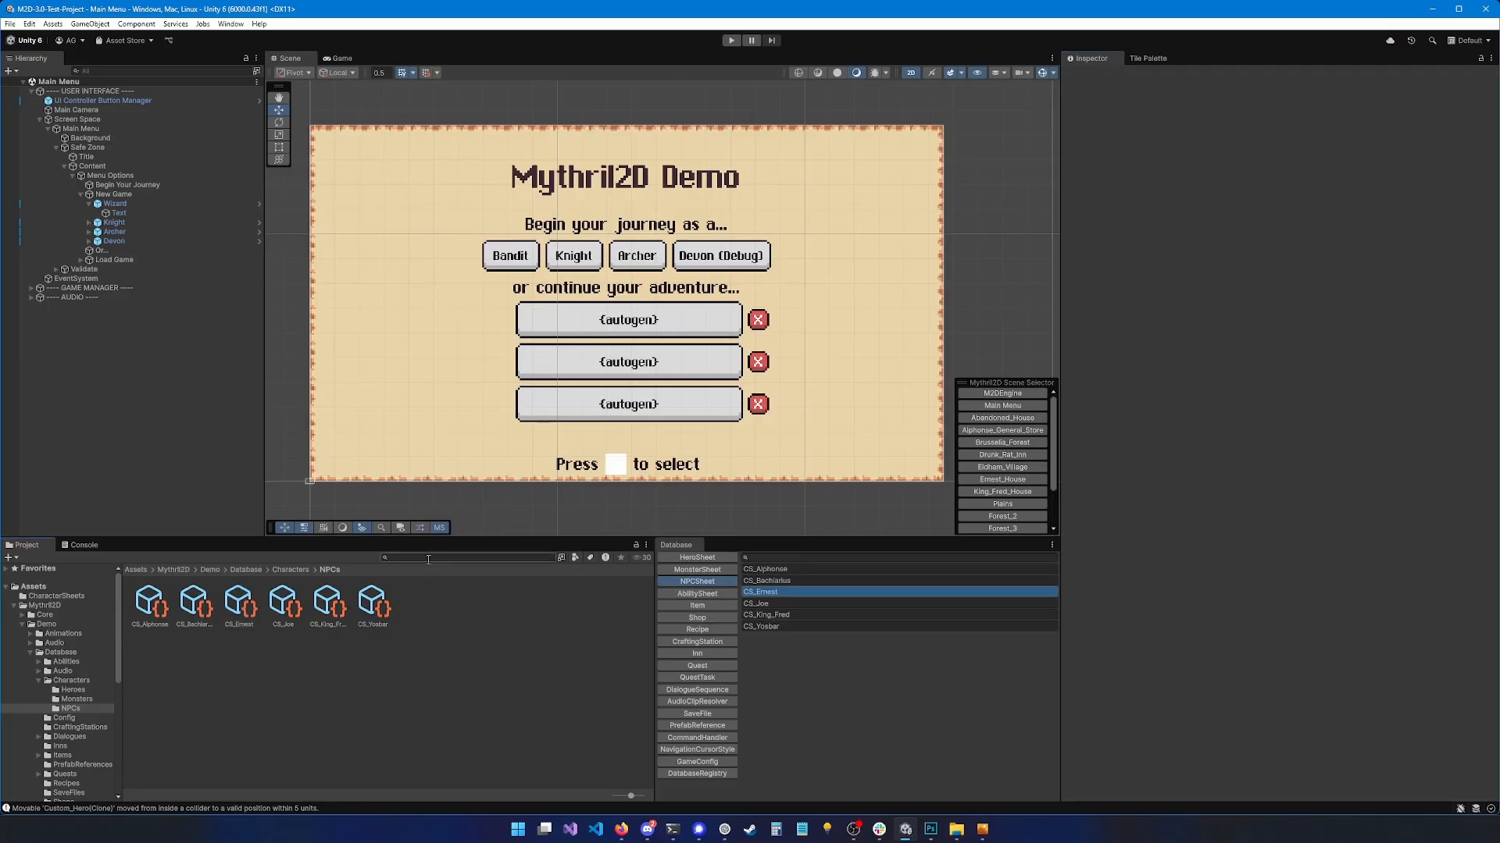
# Open the Custom_Hero prefab, activate the Effects, Name, Health and Mana objects under its Canvas, and return to the Main Menu scene
pyautogui.write('Custom_Hero')
pyautogui.doubleClick(194, 603)
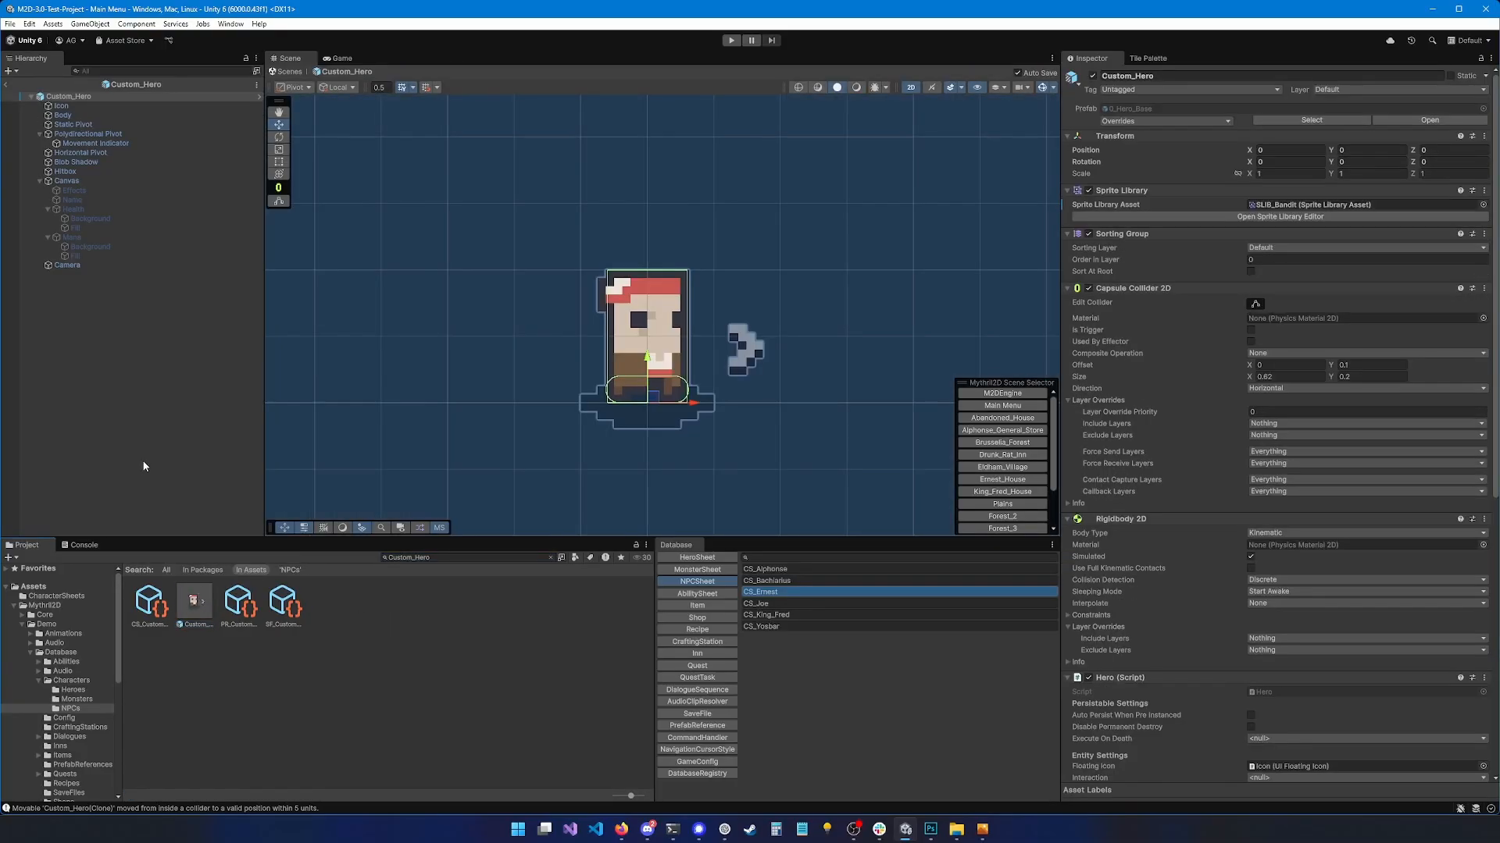
pyautogui.click(80, 191)
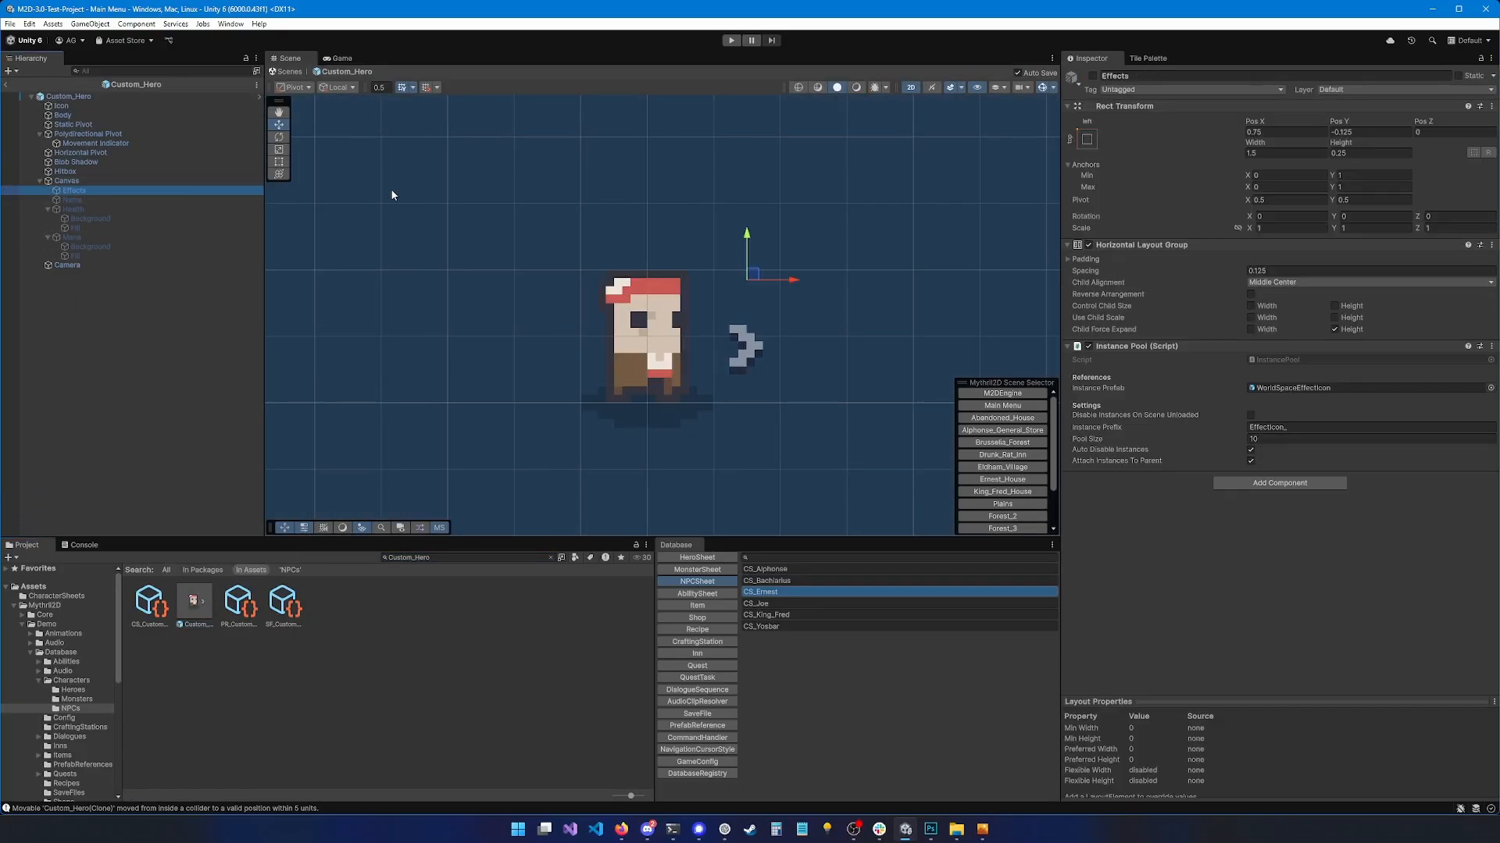
pyautogui.press('Down')
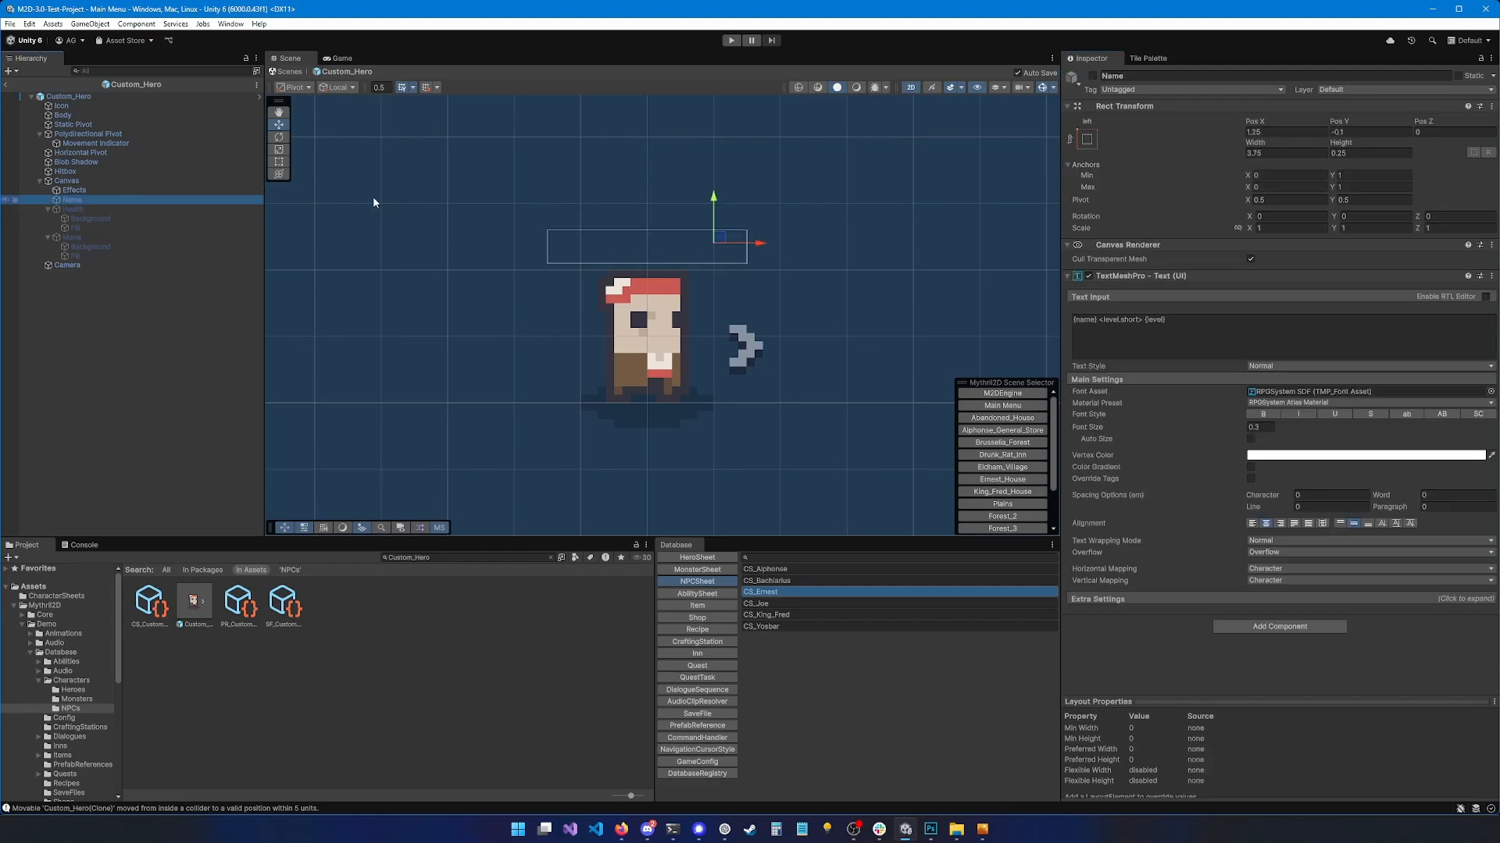
pyautogui.click(74, 210)
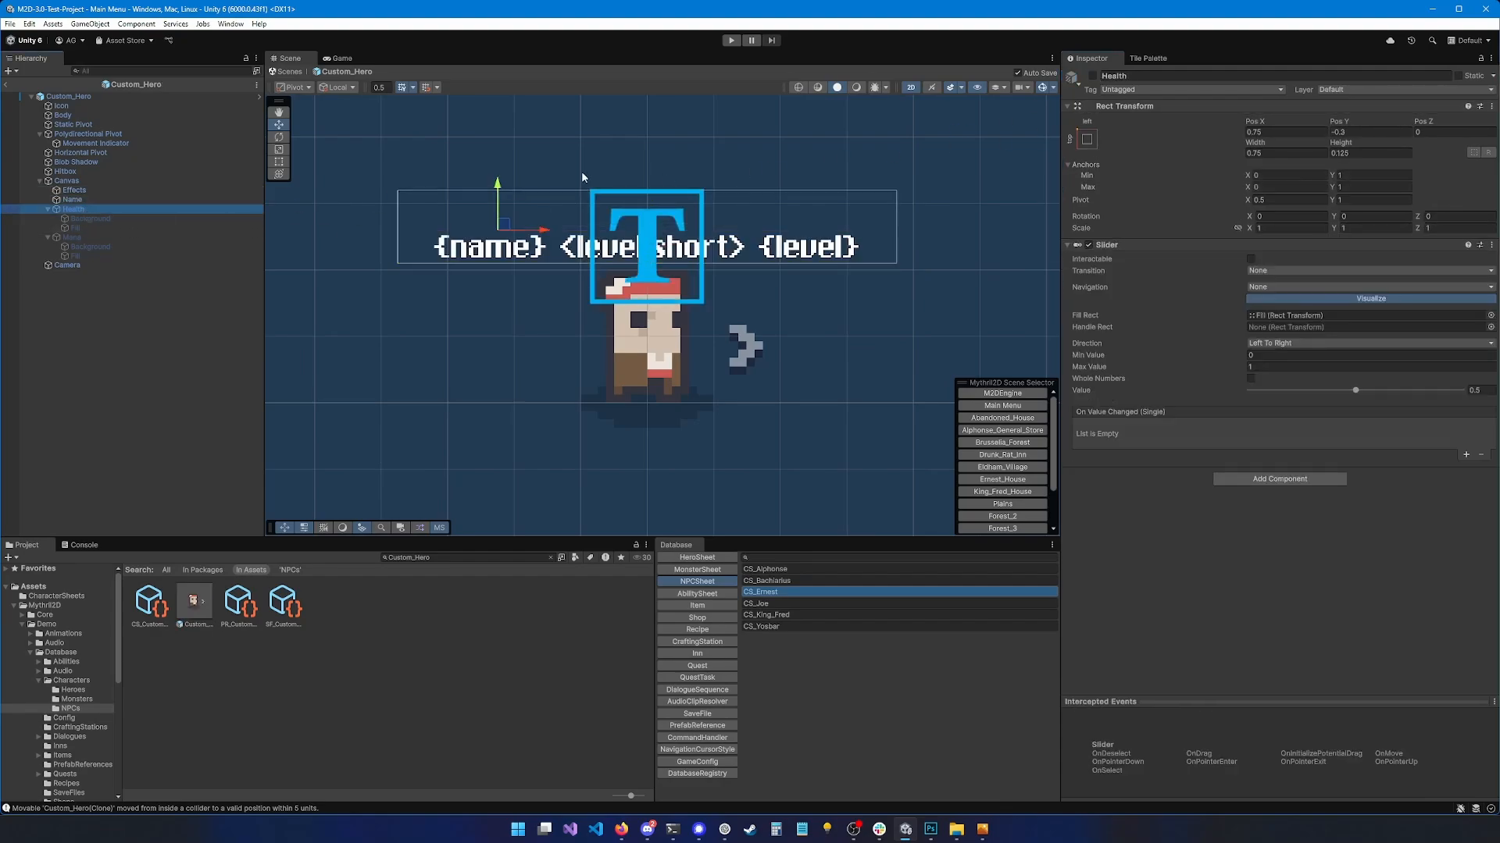
pyautogui.press('Down')
pyautogui.press('Down')
pyautogui.press('Down')
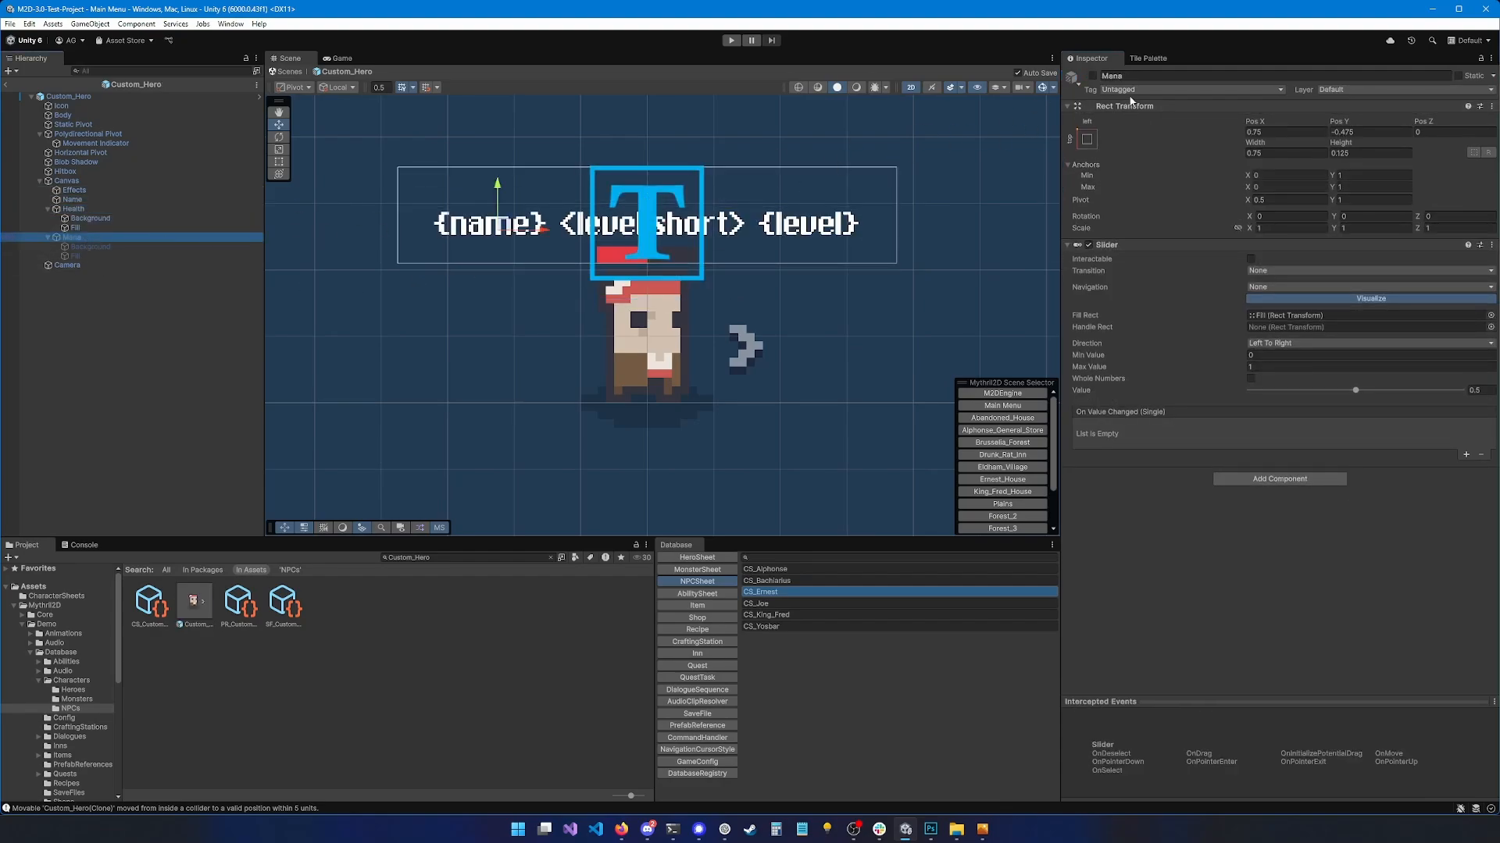
pyautogui.click(1092, 76)
pyautogui.click(176, 321)
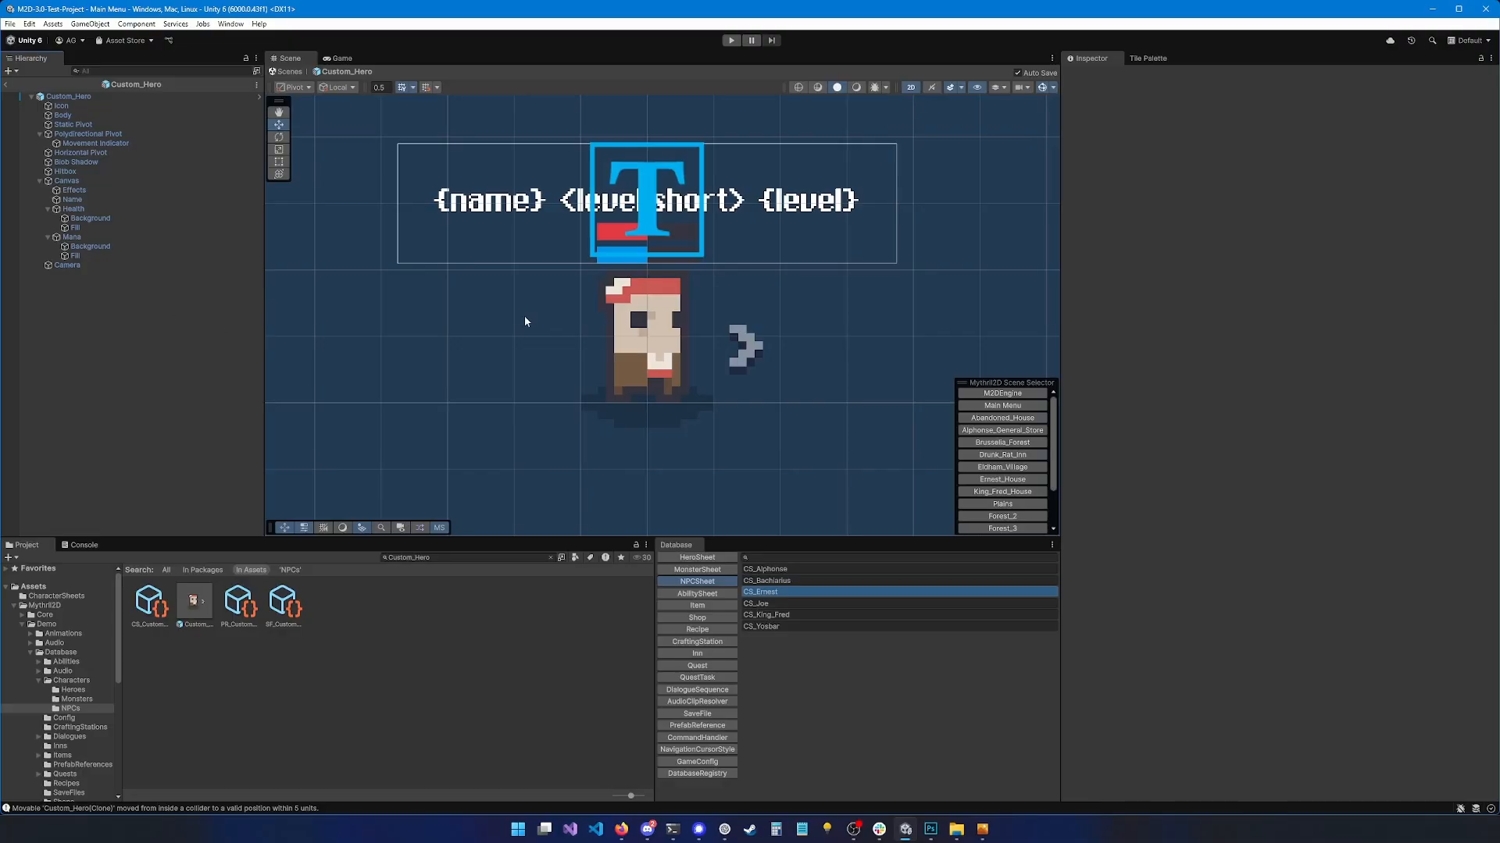
pyautogui.moveTo(617, 226); pyautogui.dragTo(609, 241, button='middle')
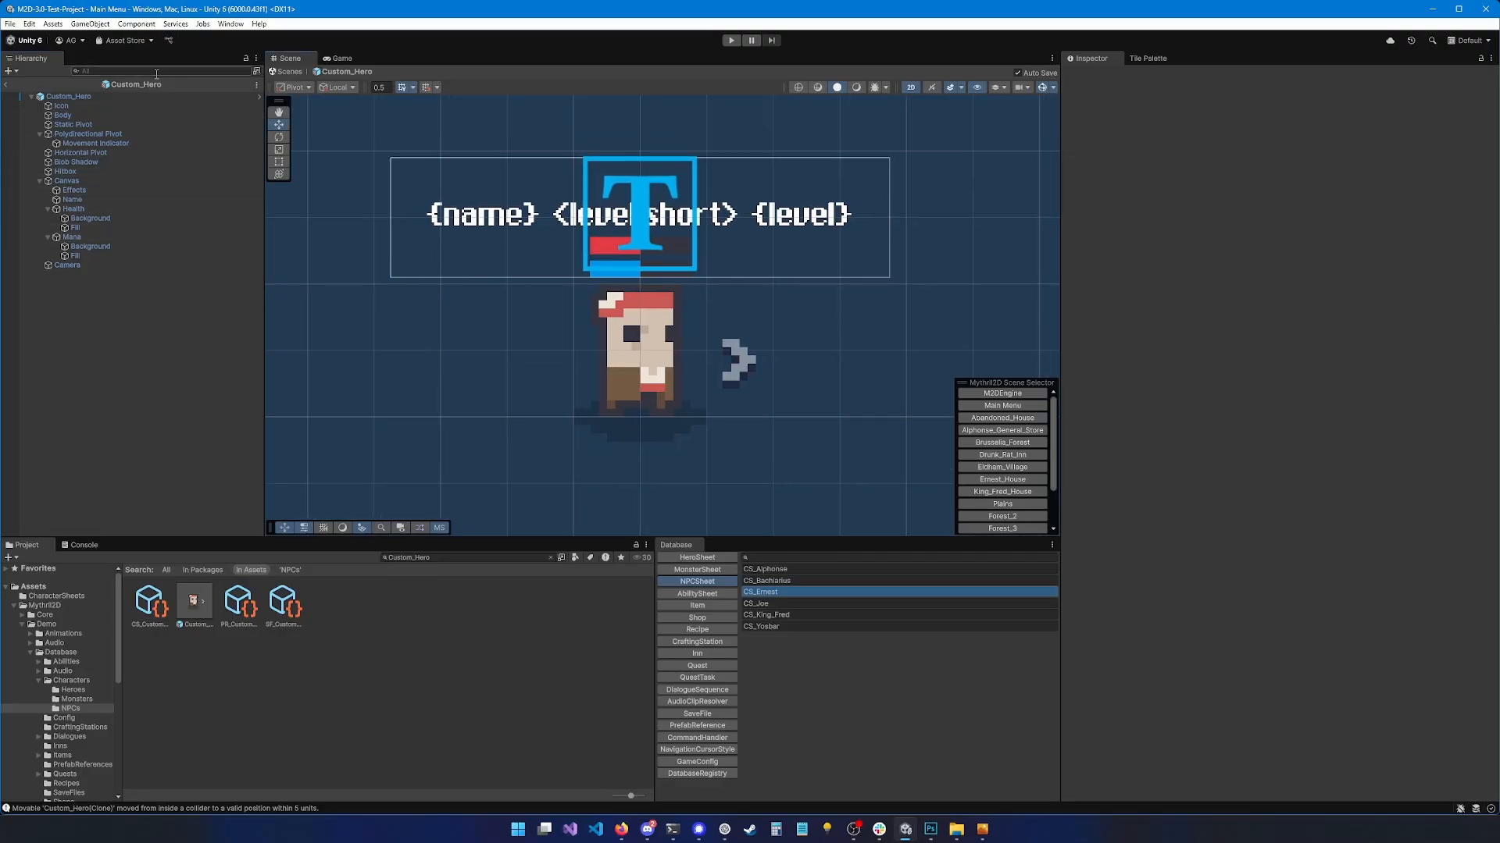
pyautogui.click(6, 85)
# Playtest the game as the Bandit and advance through the opening dialogue
pyautogui.click(731, 40)
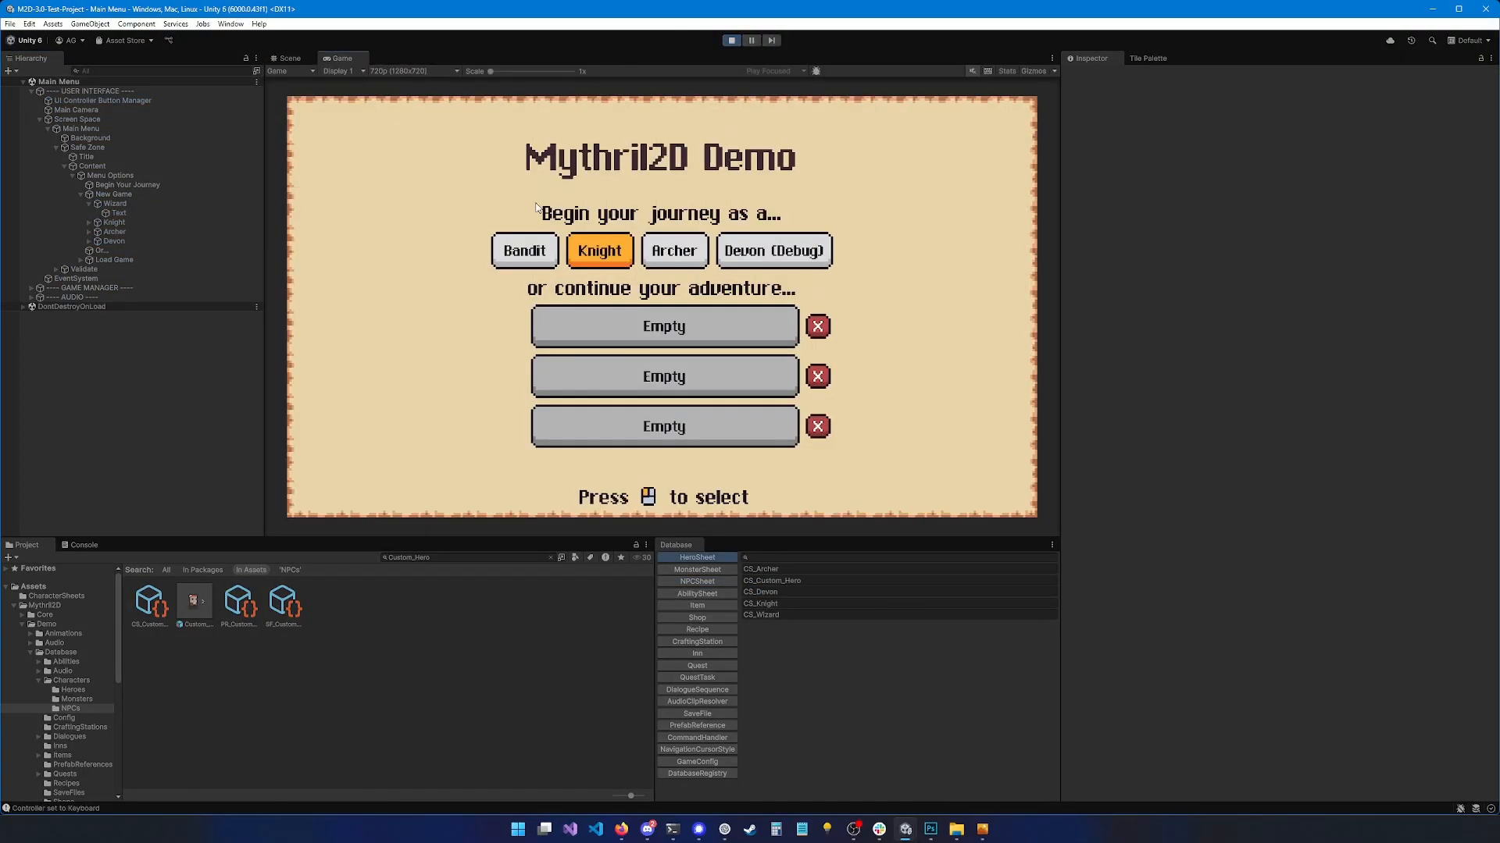
pyautogui.click(525, 253)
pyautogui.press('d')
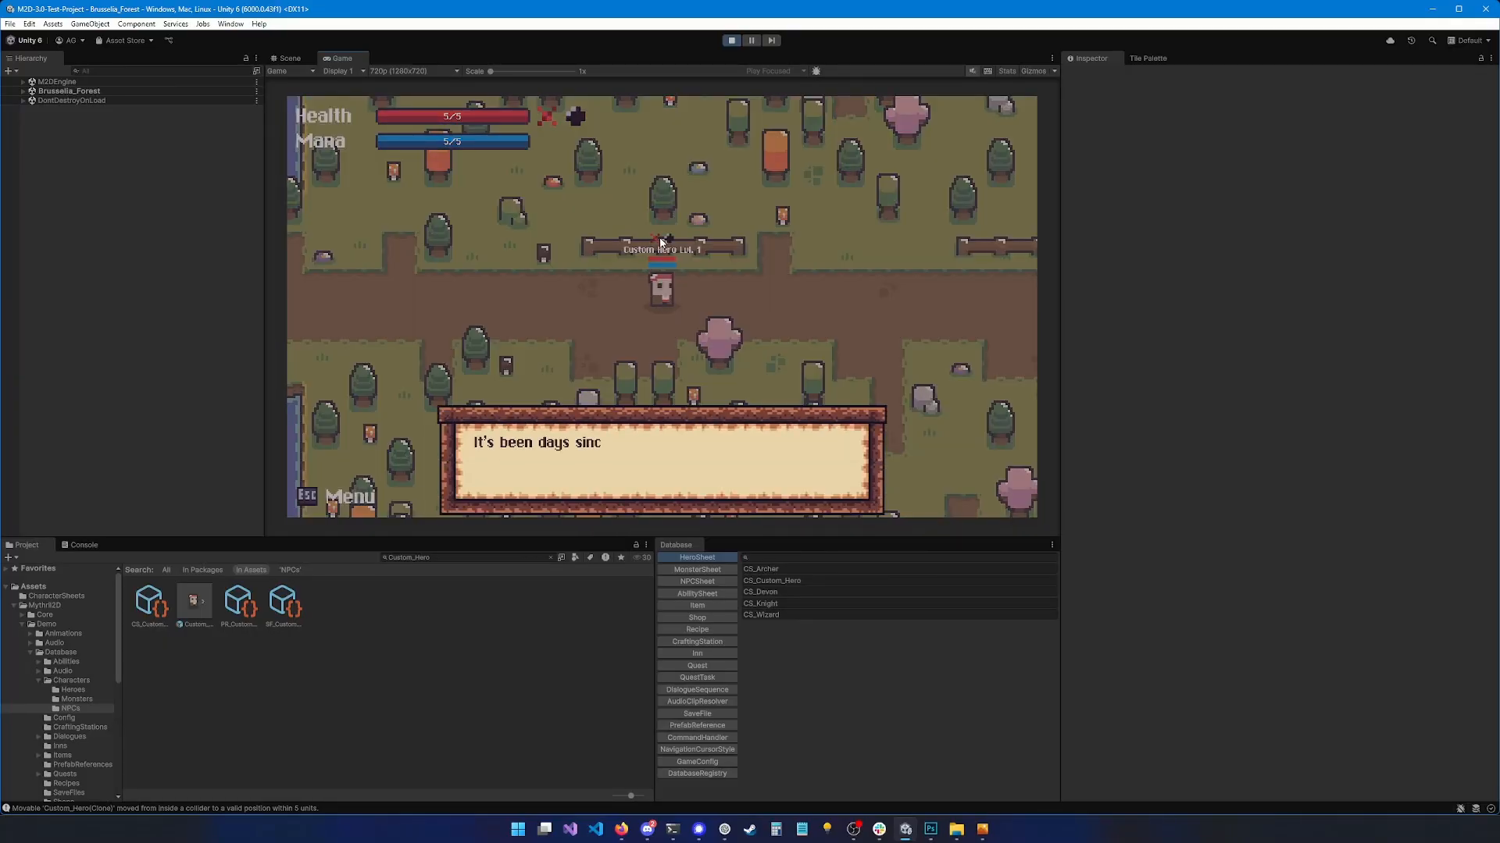
pyautogui.click(666, 242)
pyautogui.click(665, 243)
pyautogui.click(664, 242)
pyautogui.click(664, 242)
pyautogui.click(666, 242)
pyautogui.click(666, 242)
pyautogui.click(681, 259)
pyautogui.click(682, 259)
# Walk the hero east along the forest path to check the overhead name and bars, and stop the playtest
pyautogui.press('d')
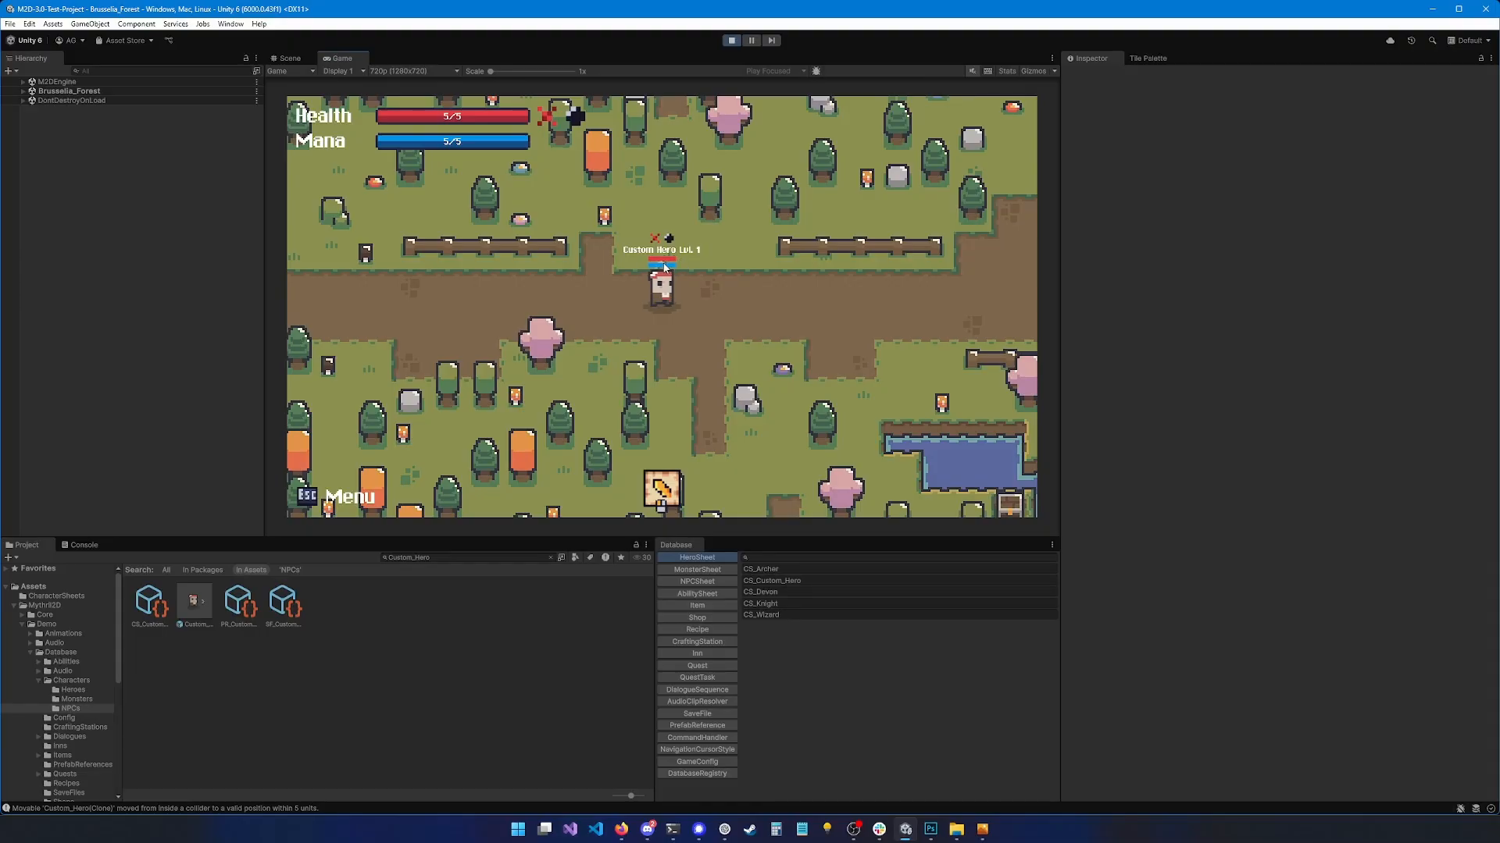
pyautogui.press('d')
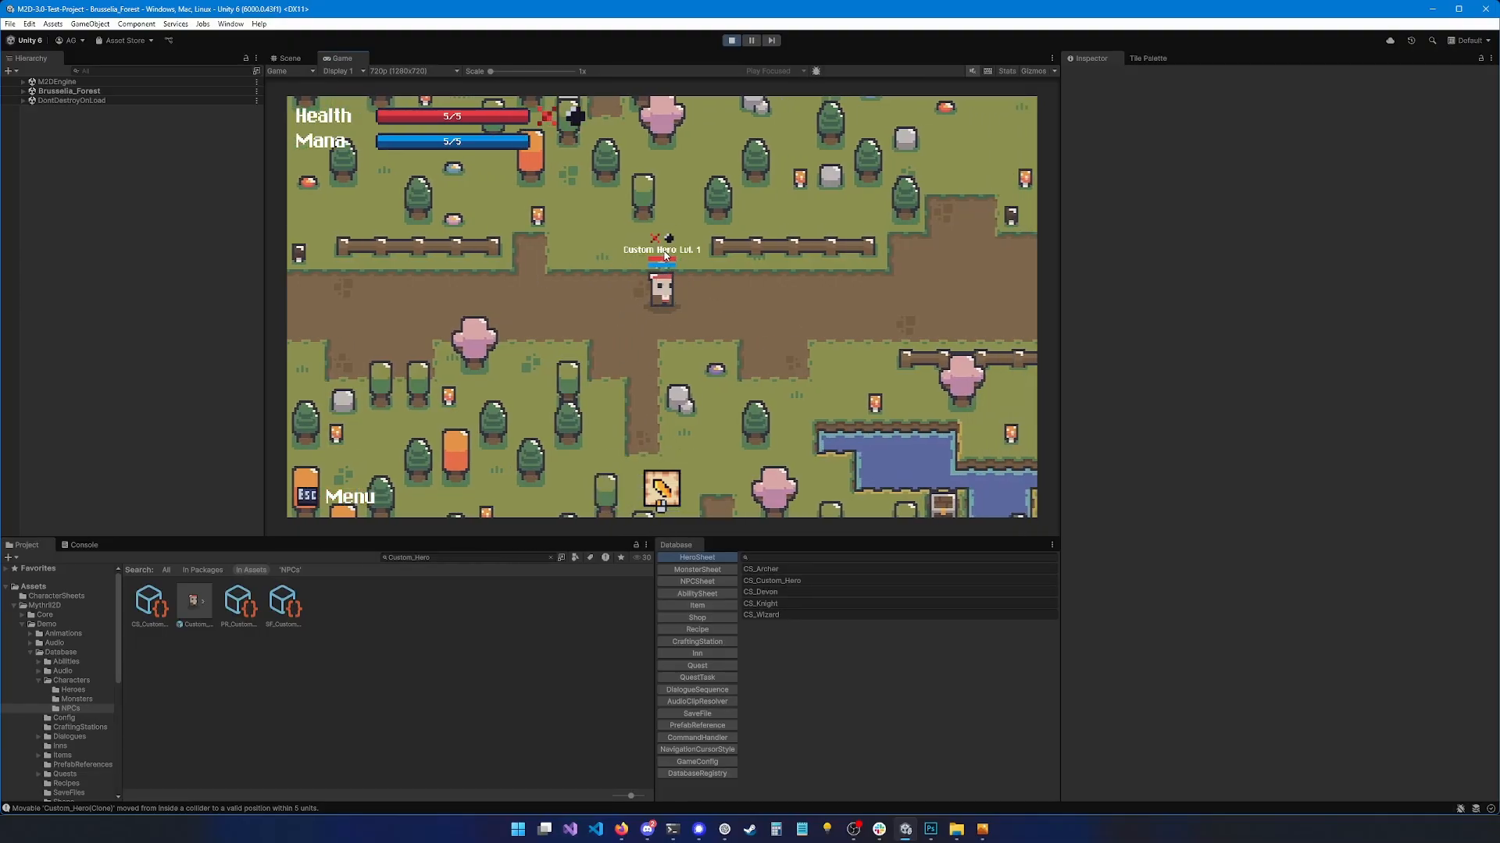
pyautogui.press('d')
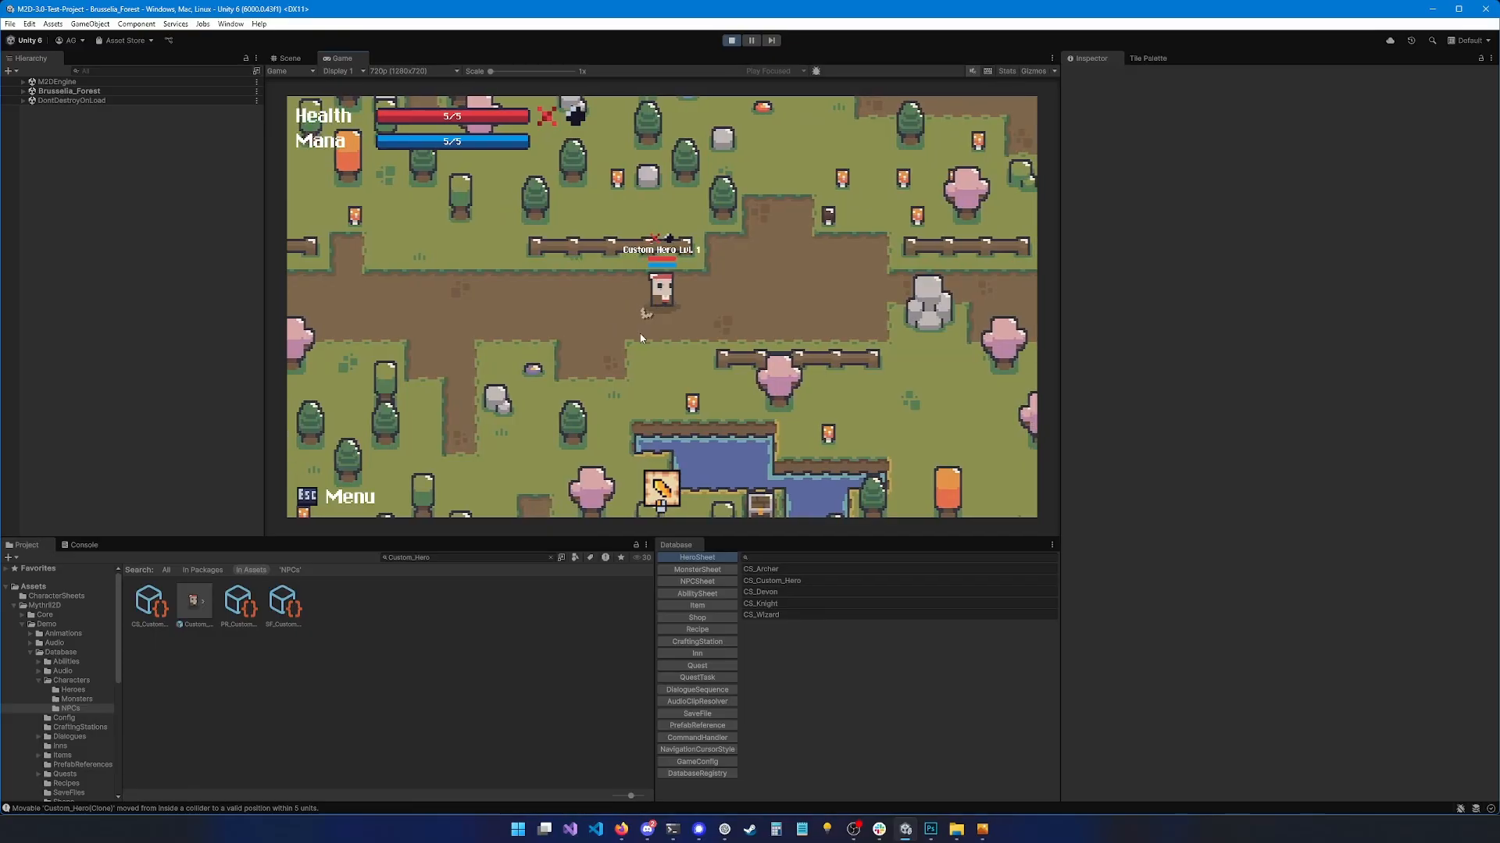
pyautogui.click(731, 41)
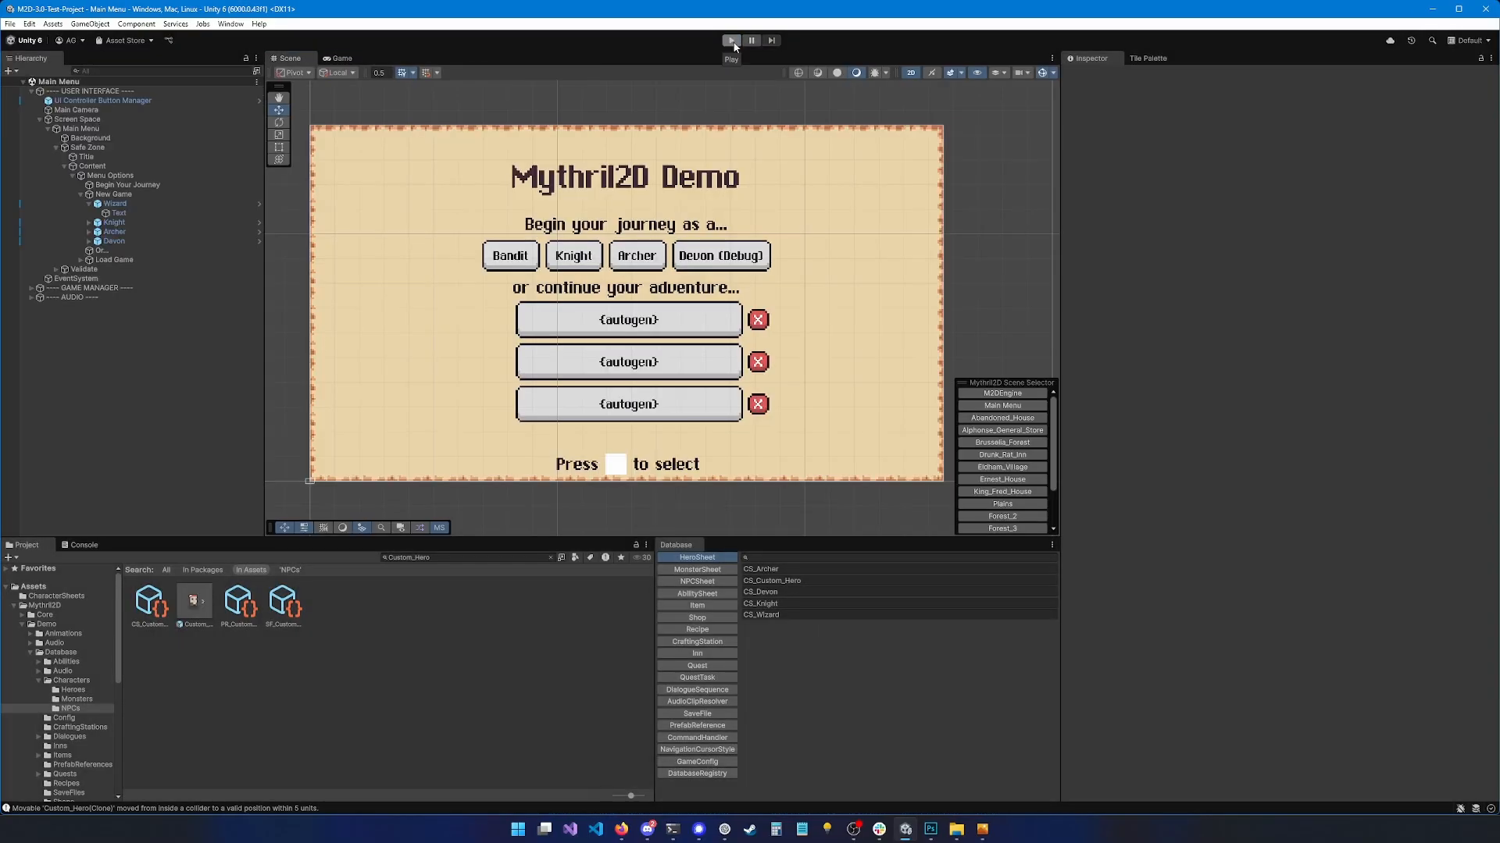